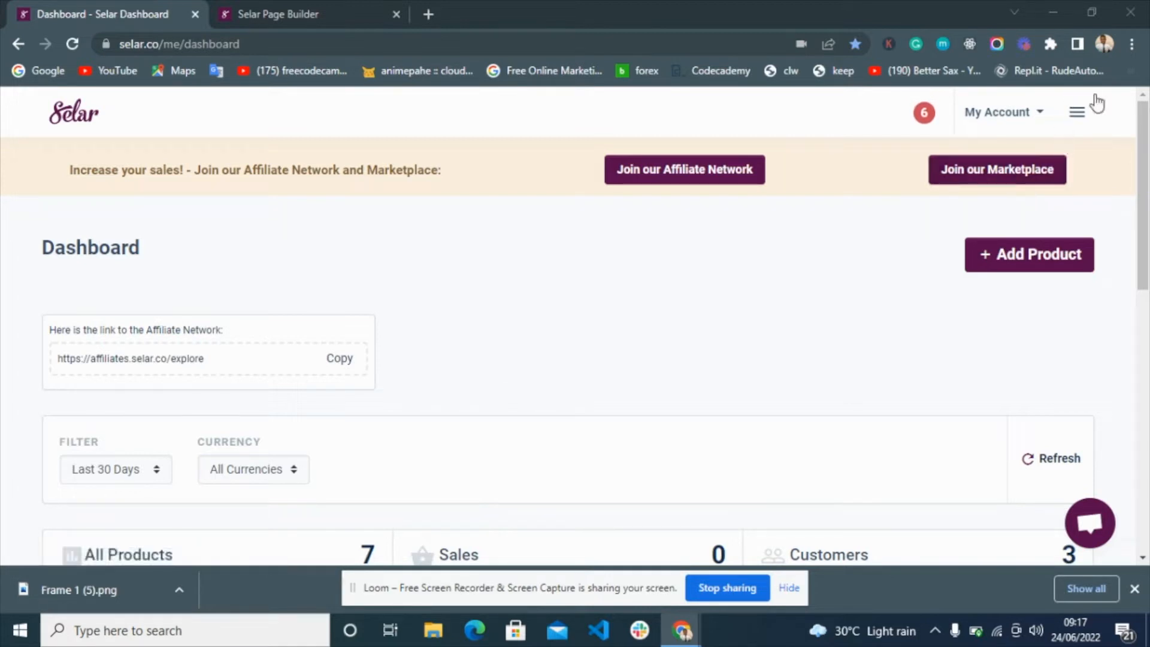
# - Start a new landing page from the Blank Template
pyautogui.click(1076, 115)
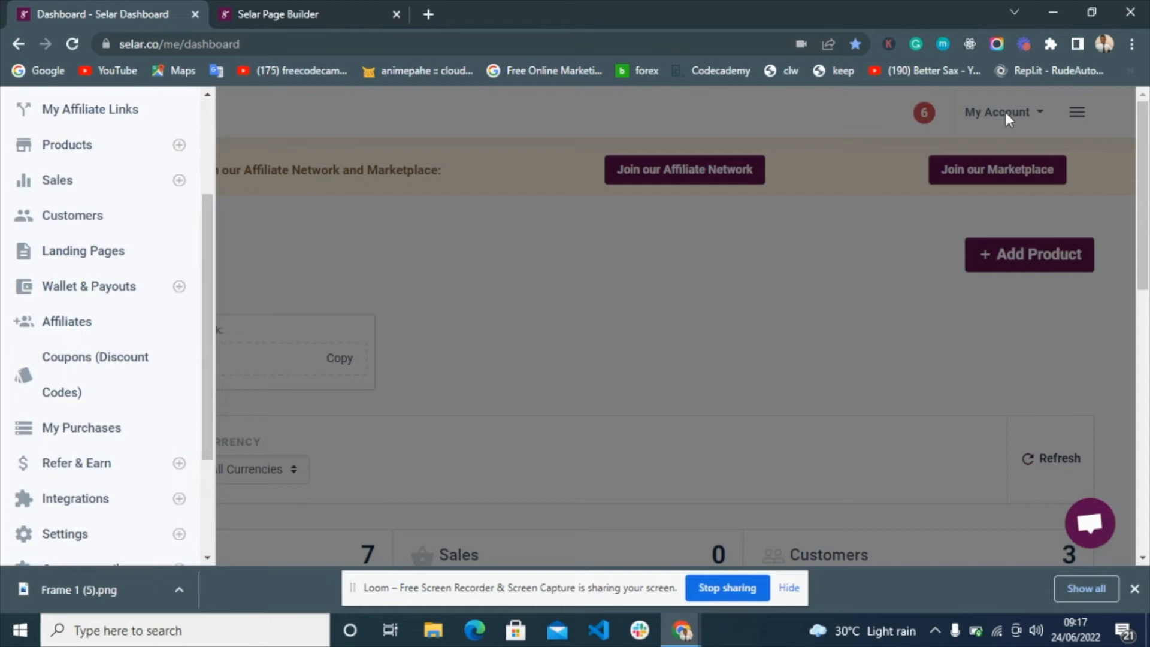
pyautogui.click(84, 254)
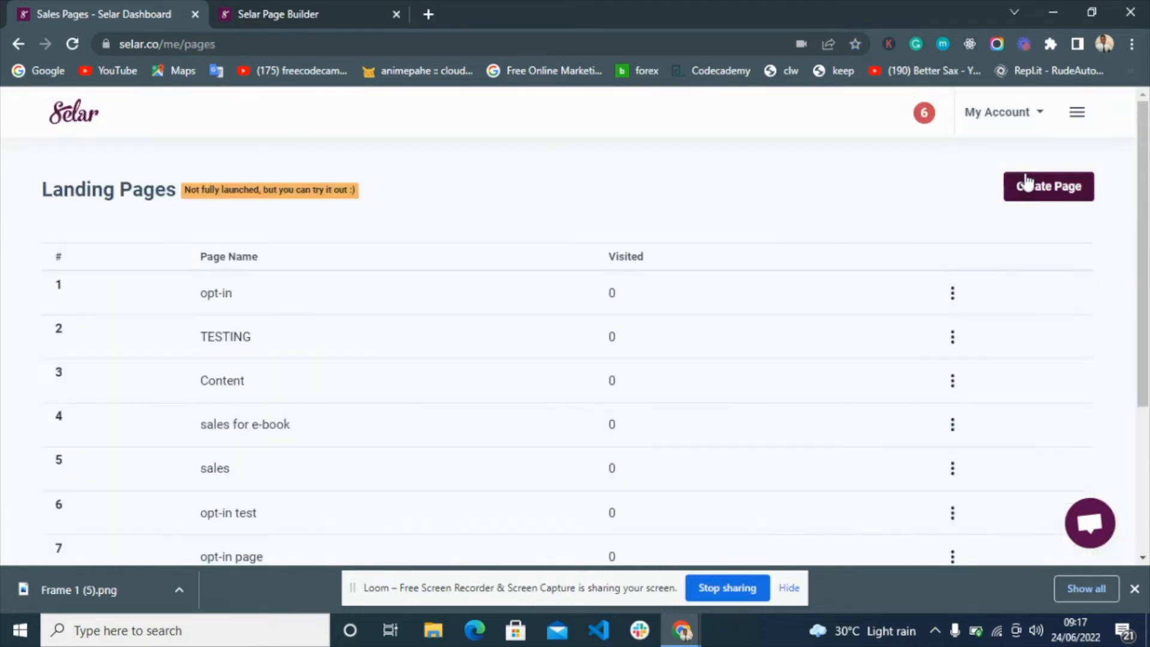
pyautogui.click(1052, 185)
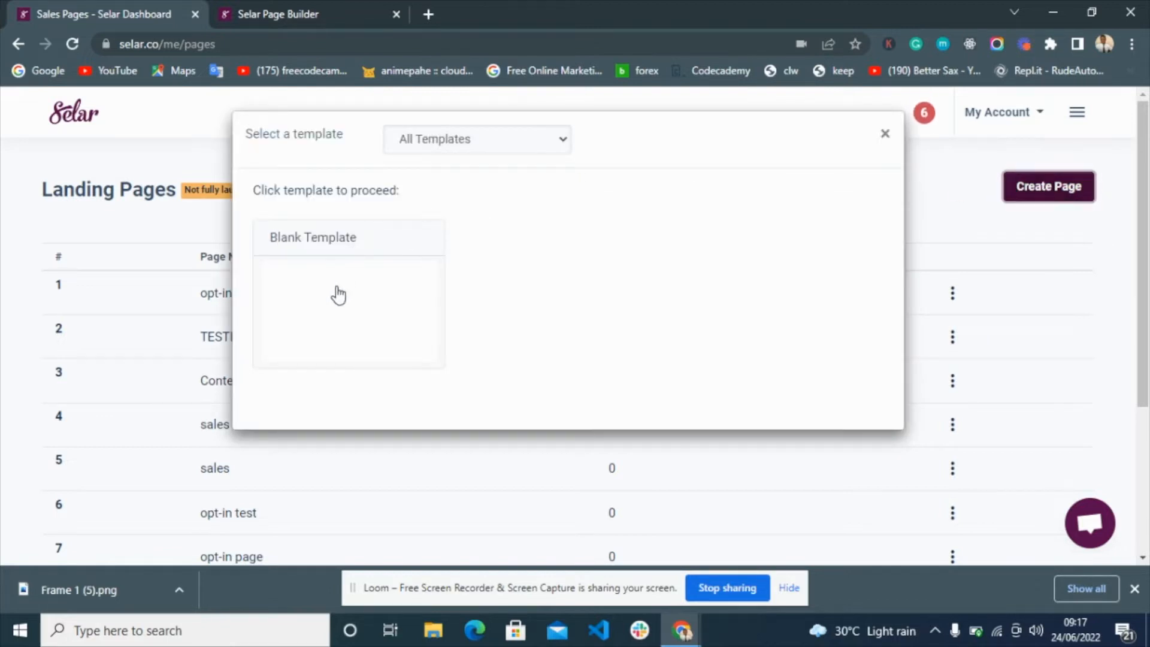
pyautogui.click(339, 295)
# - Create the page with the name "an optin page form", public URL "optinform" and description "optin form"
pyautogui.click(460, 215)
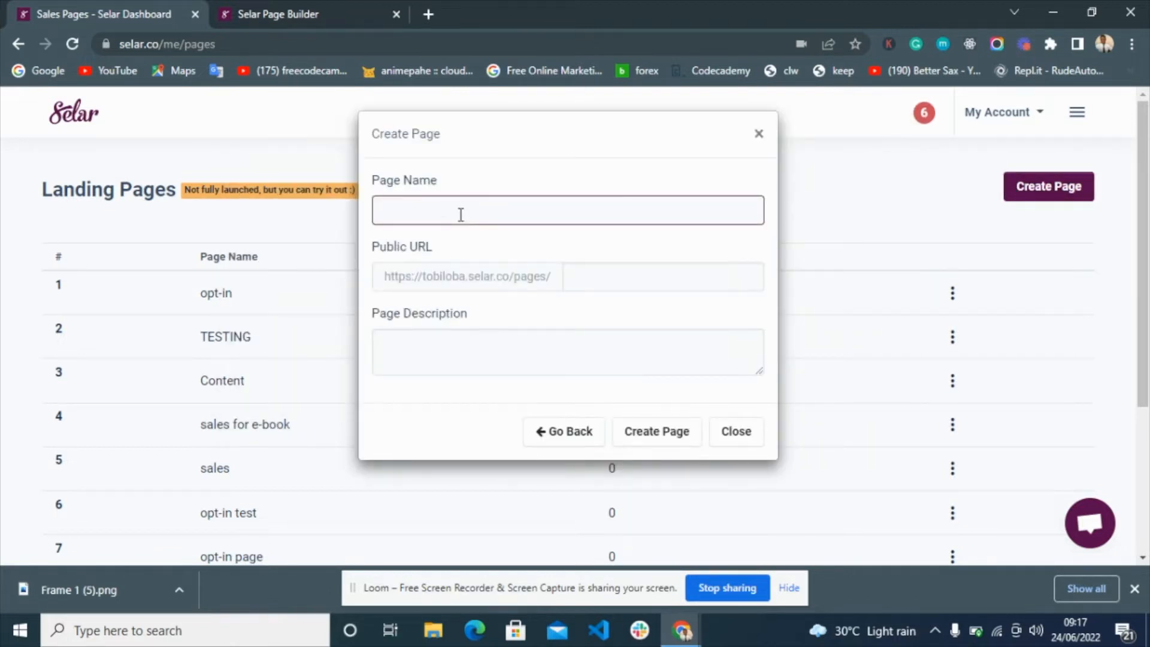
pyautogui.write('an optin page form')
pyautogui.press('Tab')
pyautogui.write('optin form')
pyautogui.press('Tab')
pyautogui.write('optin form')
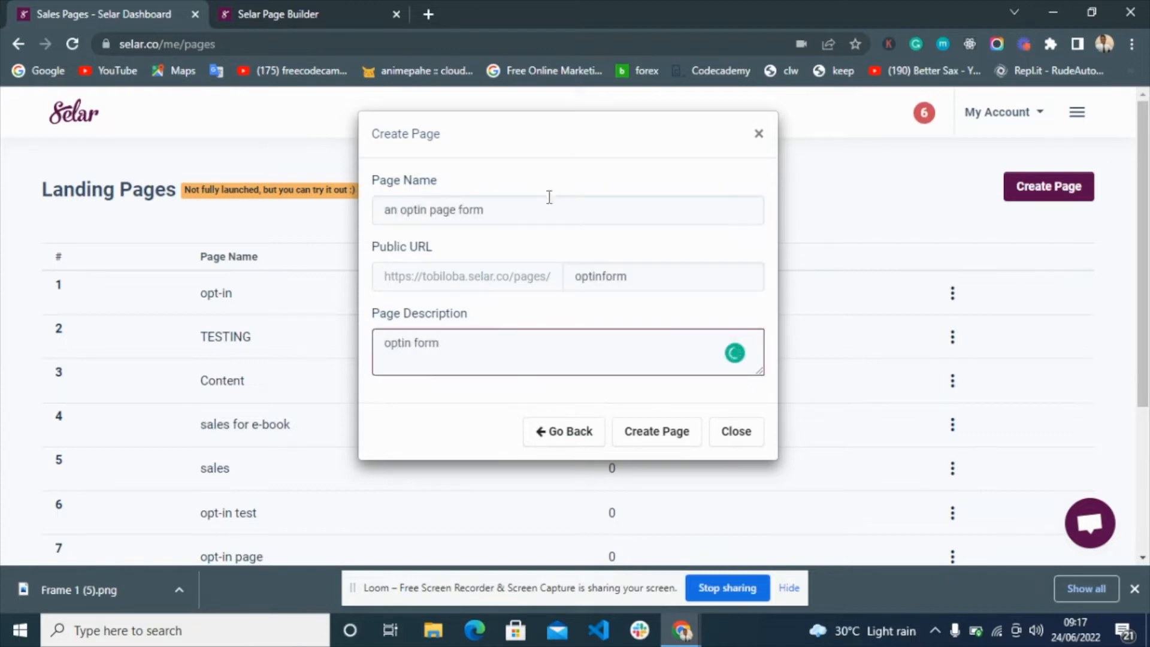
pyautogui.click(678, 434)
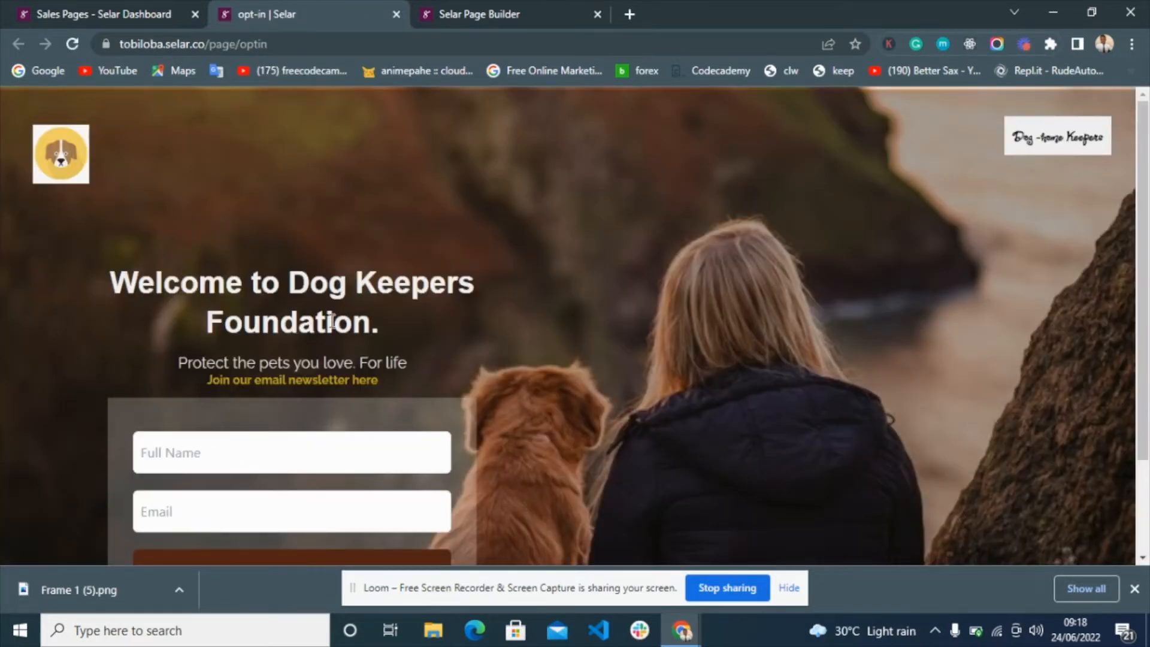
# - Examine the published opt-in example page, including its logos, heading, subtext, background image and subscription form
pyautogui.scroll(-2, 333, 318)
pyautogui.scroll(2, 332, 318)
pyautogui.scroll(-1, 514, 287)
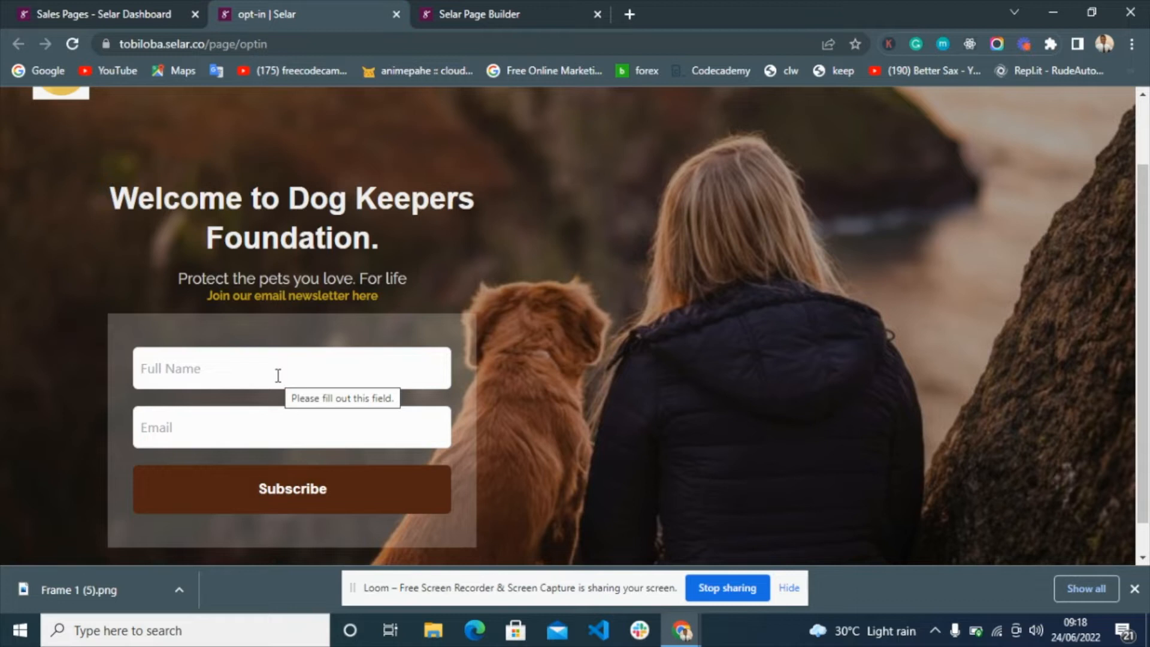
pyautogui.scroll(1, 276, 191)
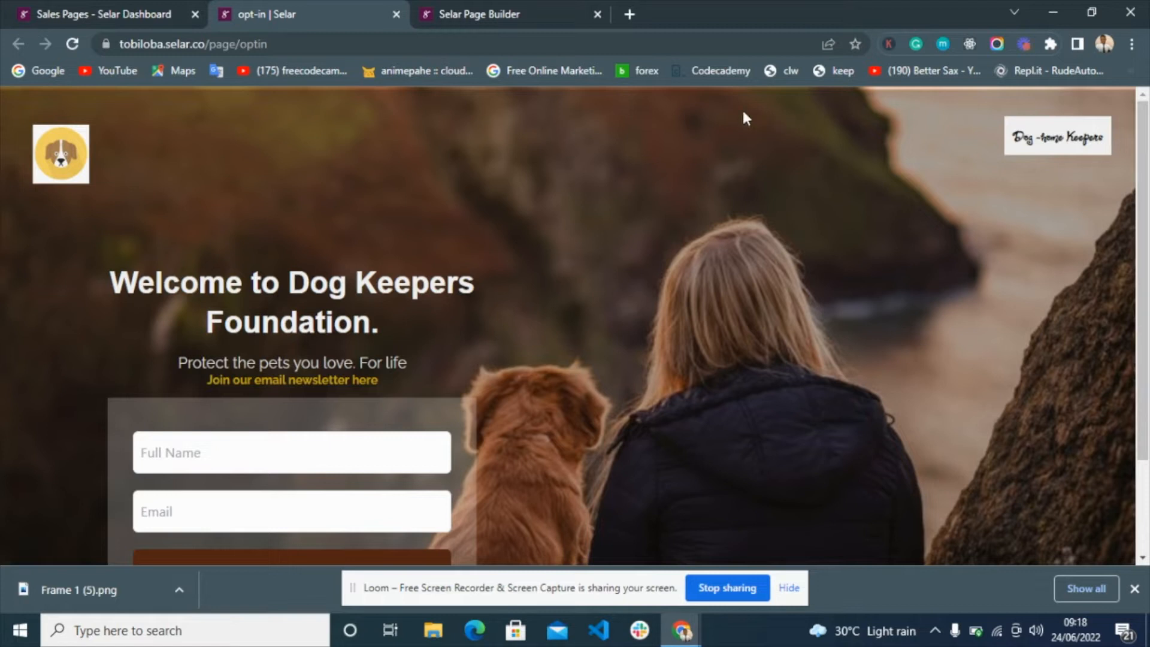
pyautogui.scroll(-2, 728, 294)
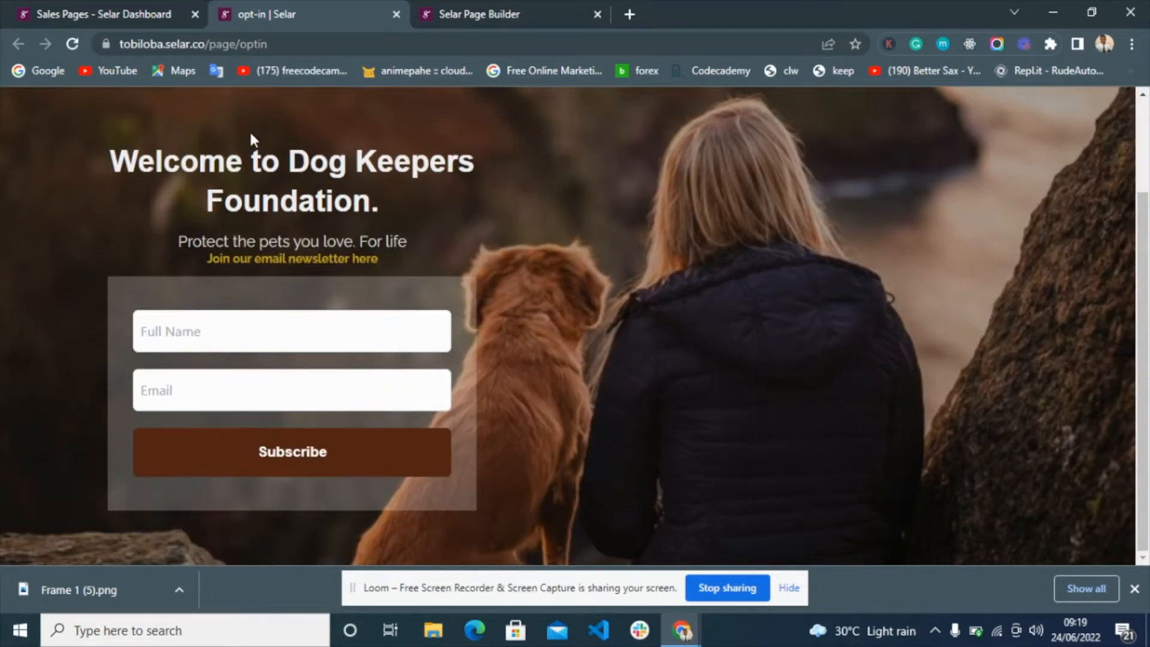
pyautogui.scroll(1, 290, 140)
pyautogui.scroll(1, 294, 141)
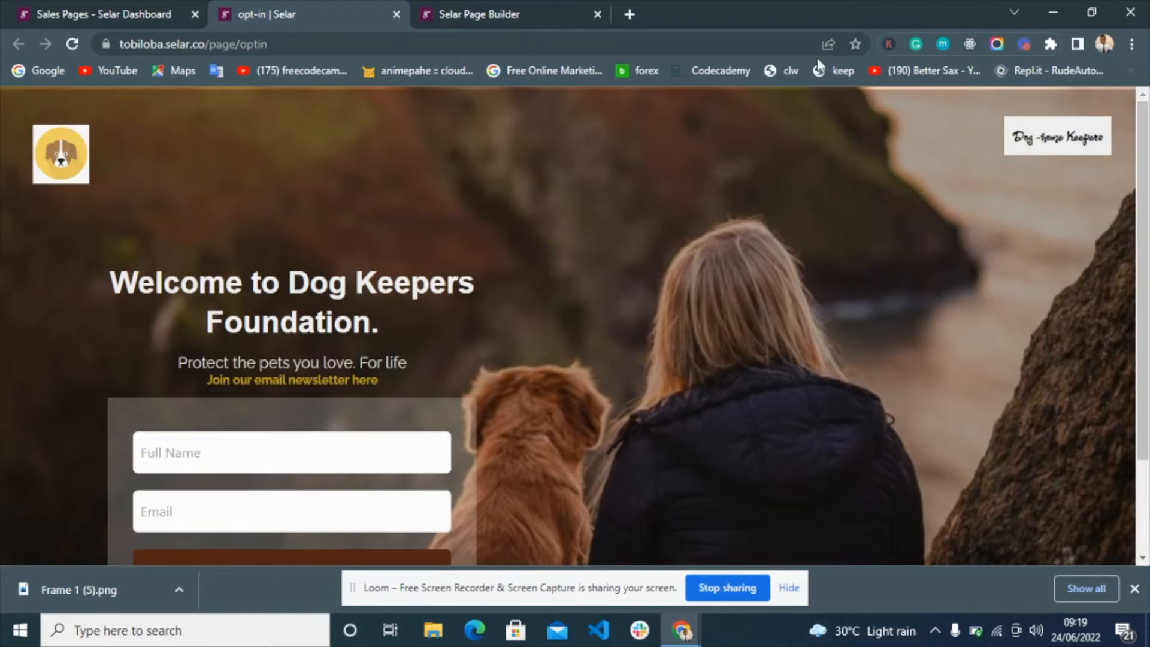
pyautogui.scroll(-2, 227, 203)
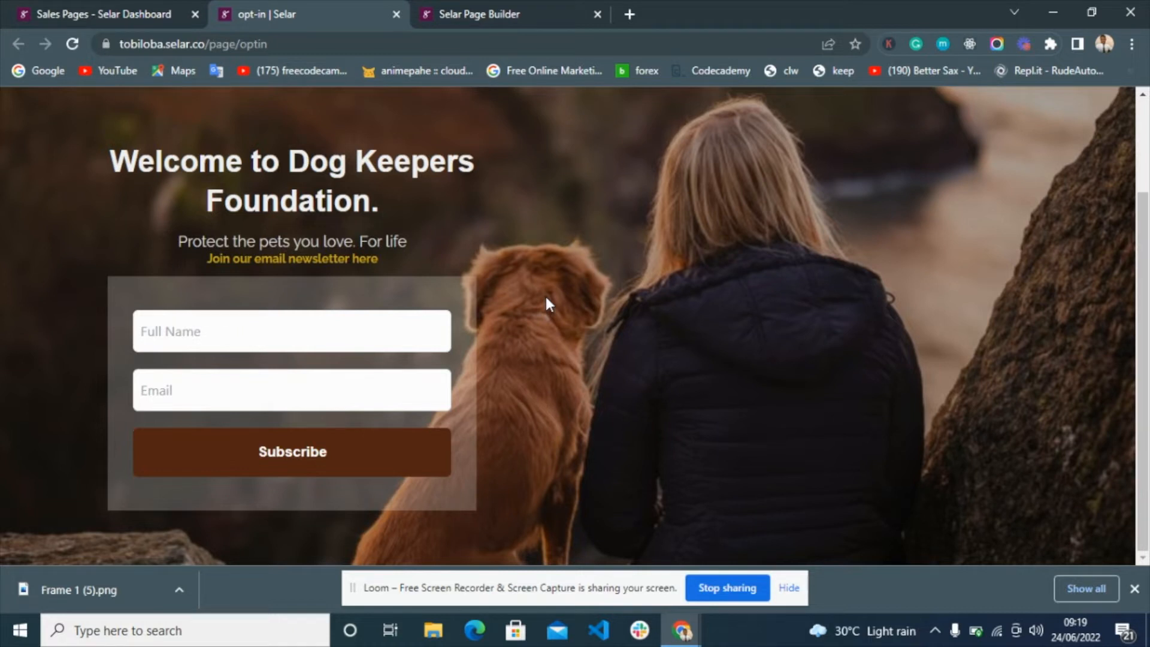
pyautogui.scroll(2, 541, 323)
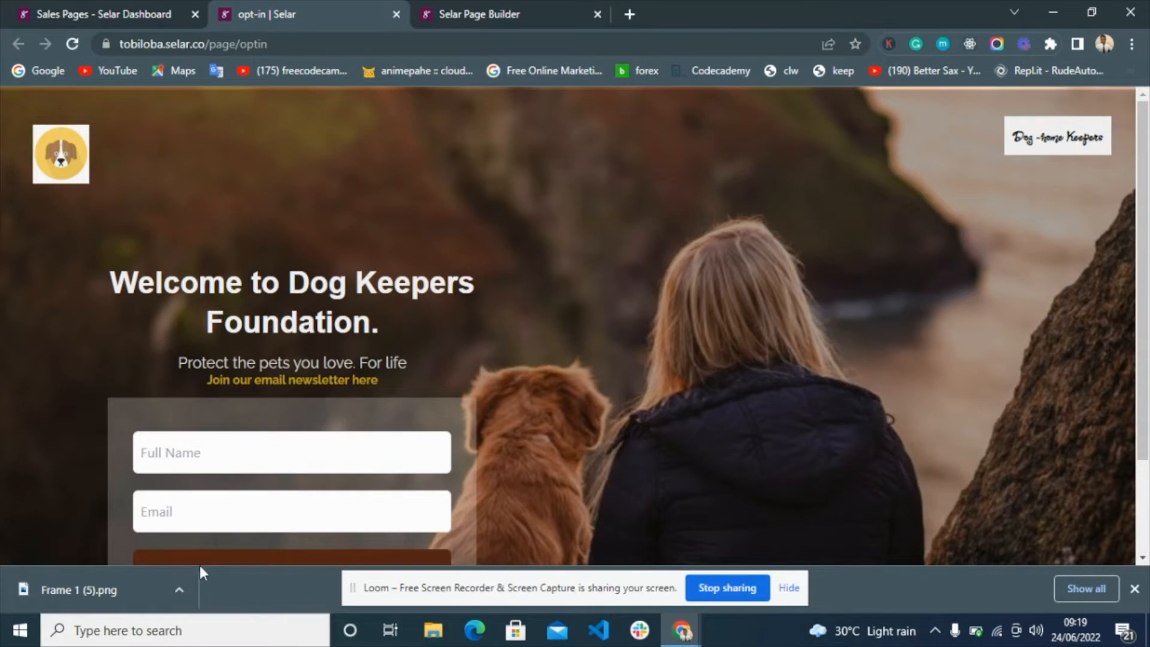
pyautogui.scroll(-2, 174, 542)
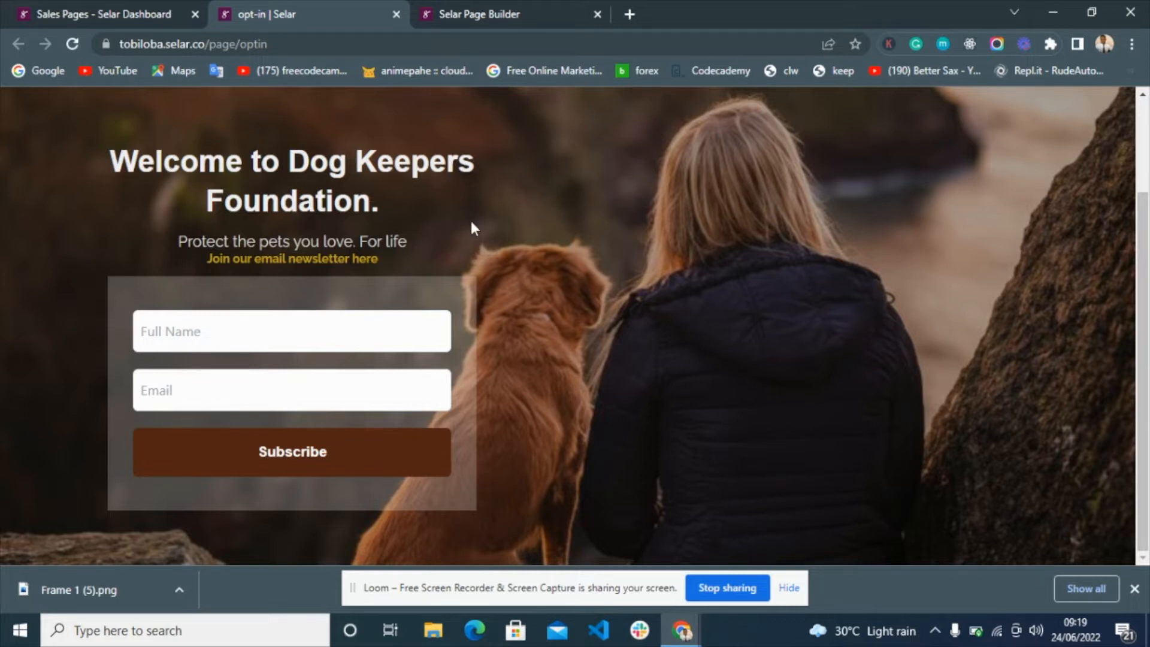
pyautogui.scroll(2, 473, 228)
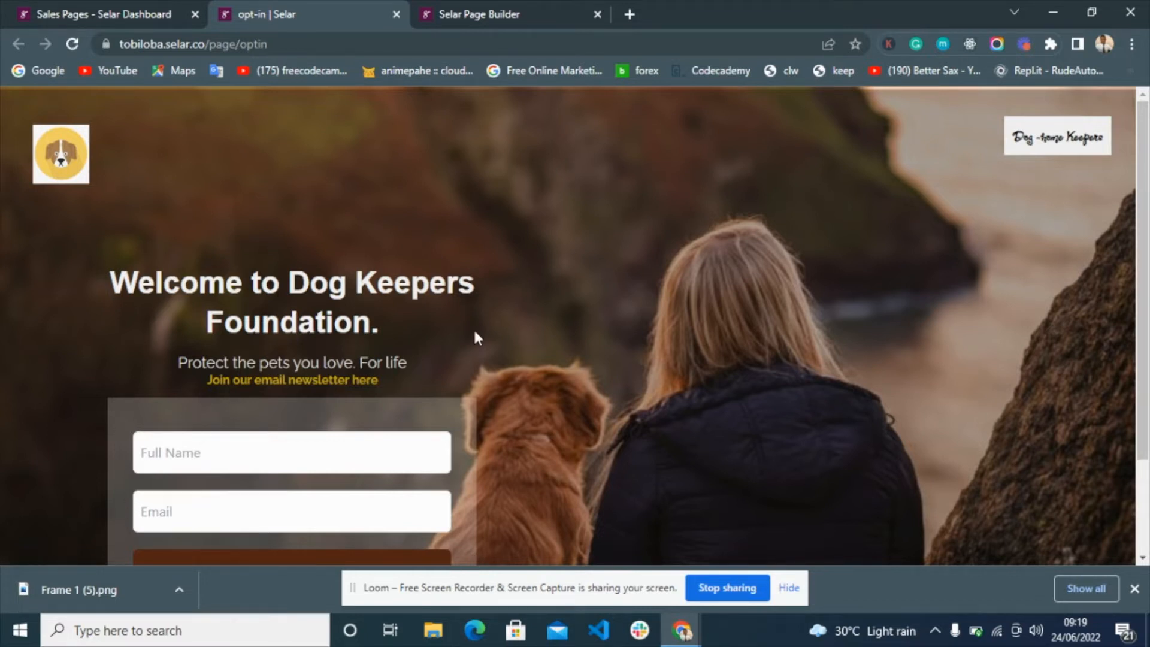
pyautogui.scroll(-2, 494, 322)
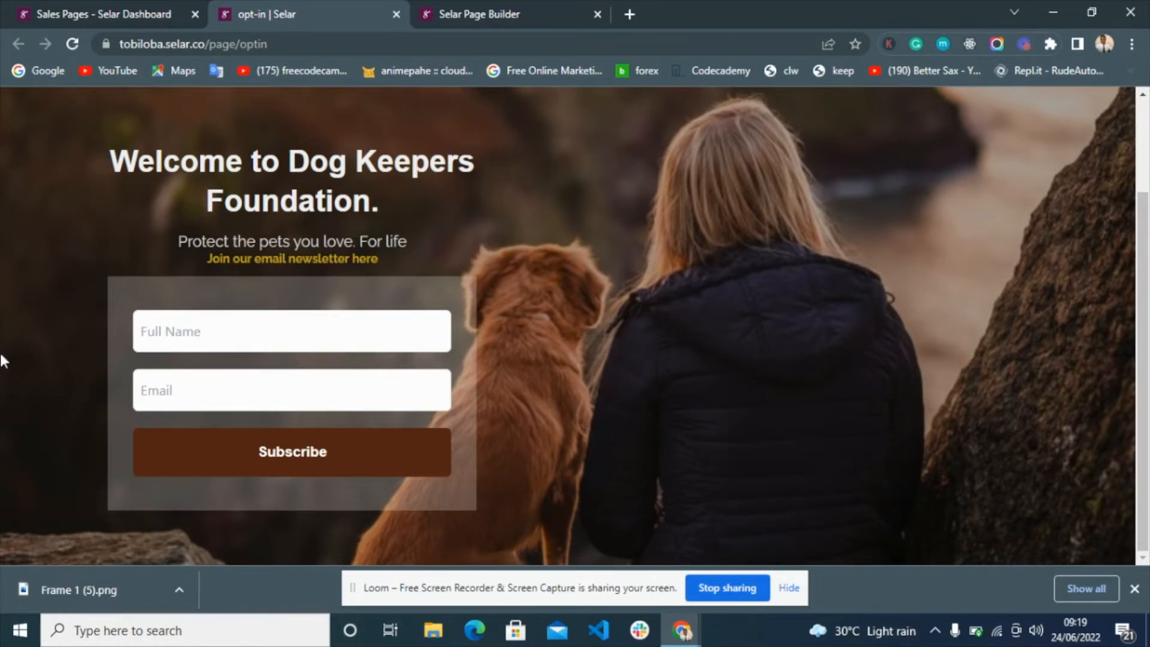
pyautogui.scroll(2, 551, 366)
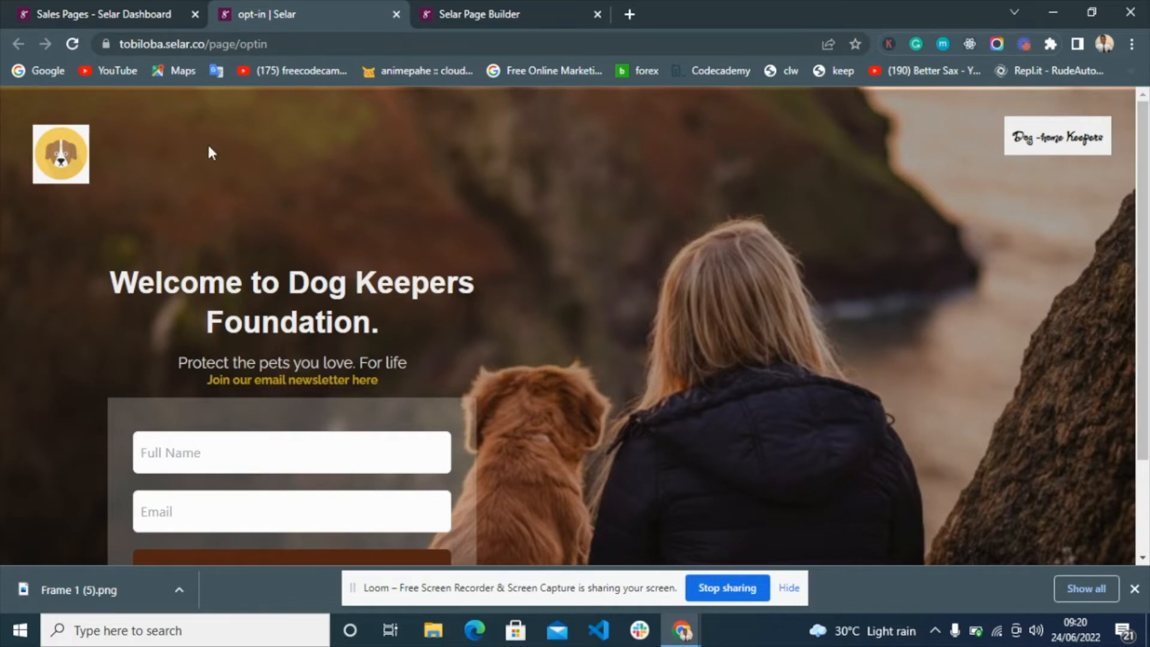
pyautogui.scroll(-2, 356, 359)
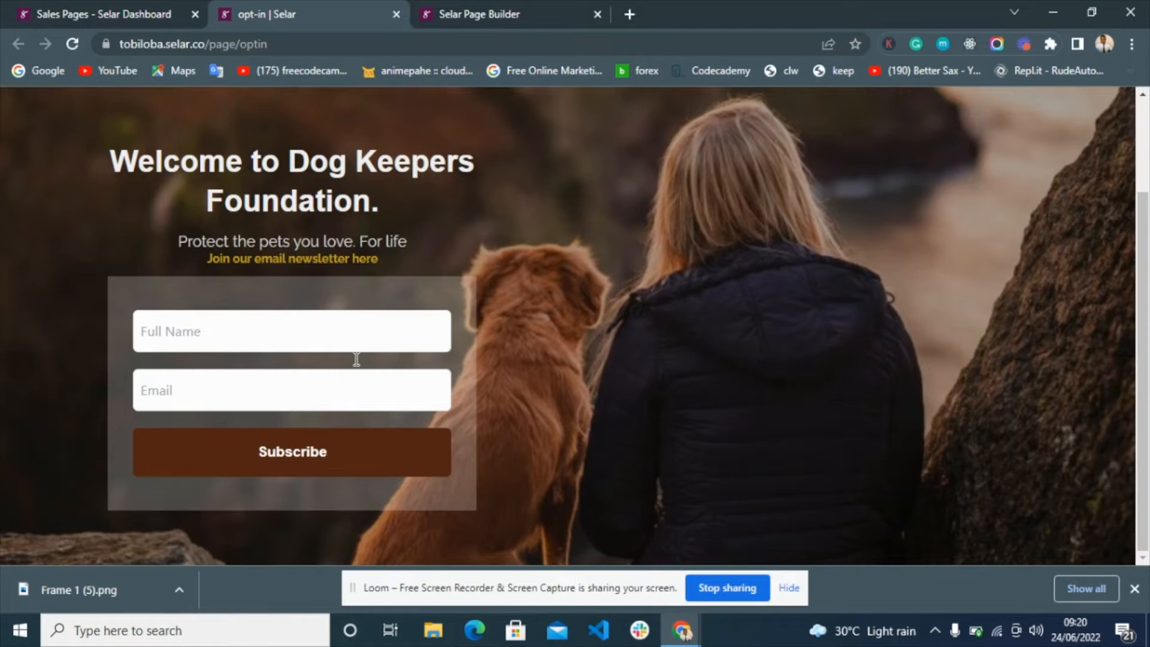
pyautogui.click(521, 7)
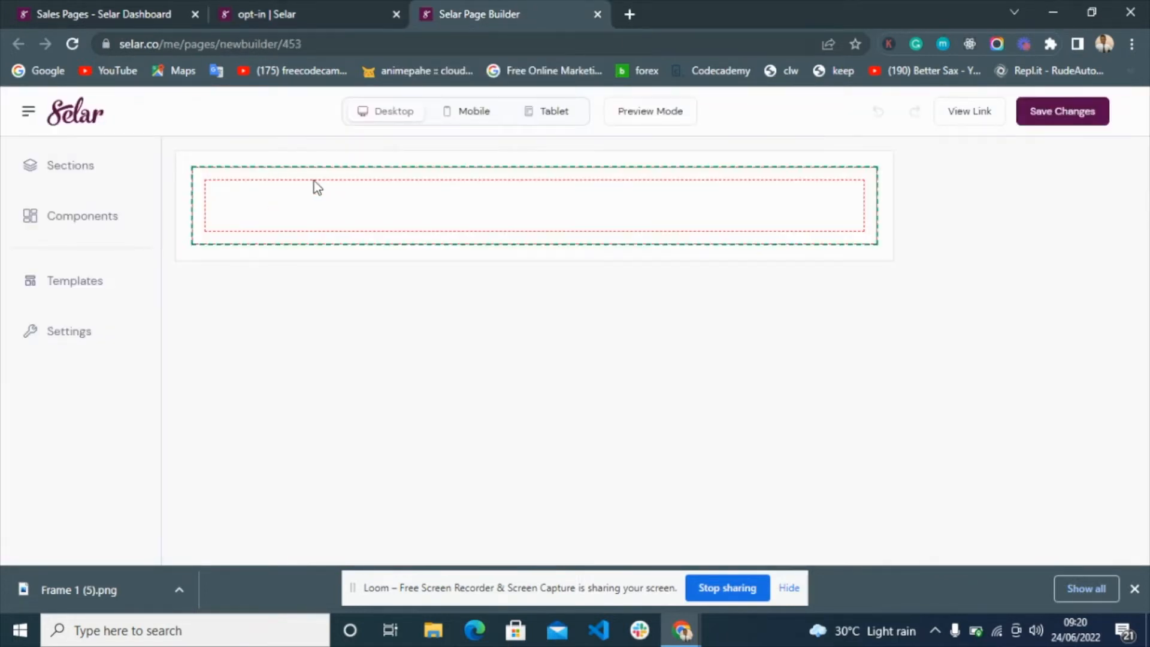
pyautogui.click(317, 9)
pyautogui.scroll(1, 305, 192)
pyautogui.scroll(1, 305, 191)
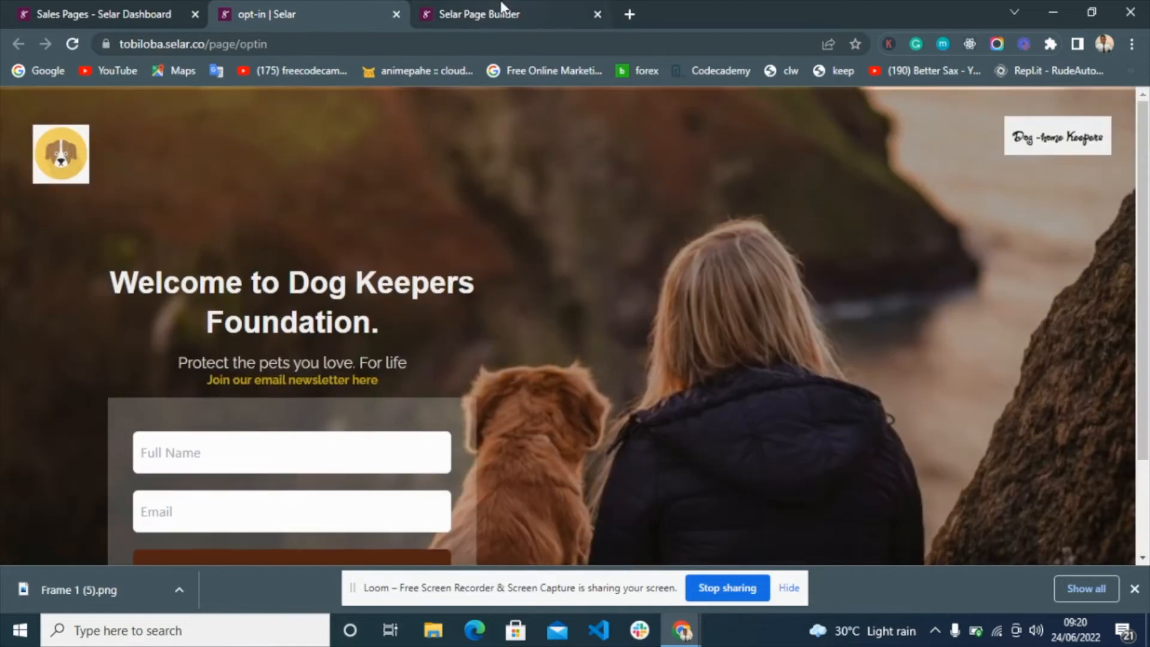
# - Return to the page builder and select the outer row of the blank page
pyautogui.click(510, 12)
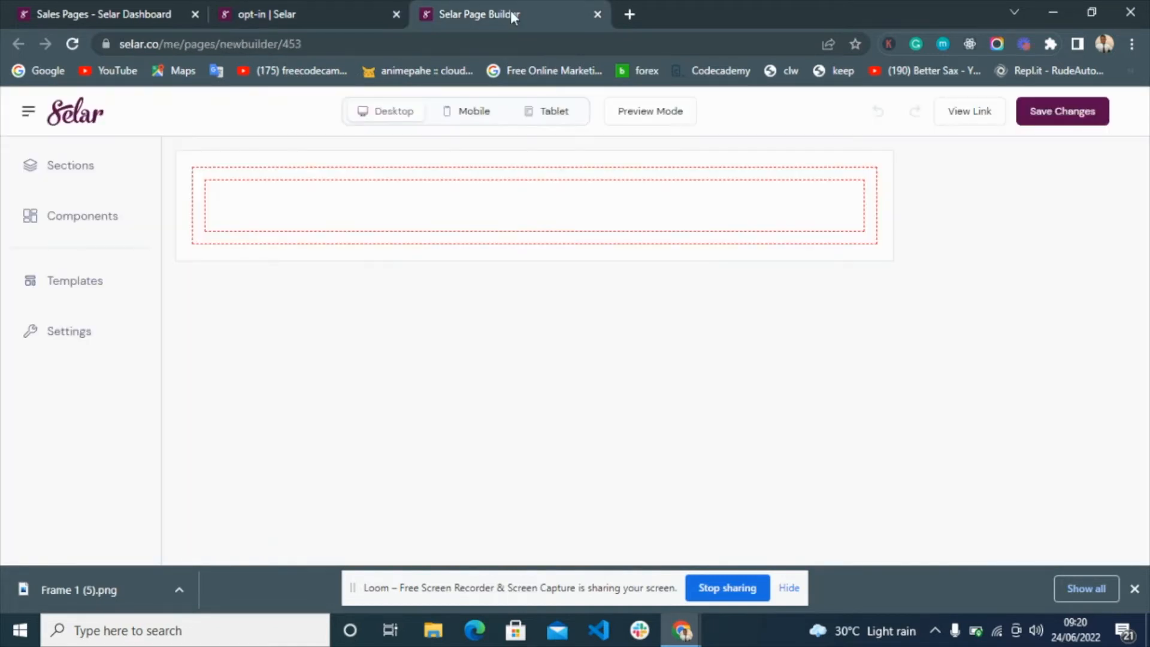
pyautogui.click(627, 214)
pyautogui.click(770, 173)
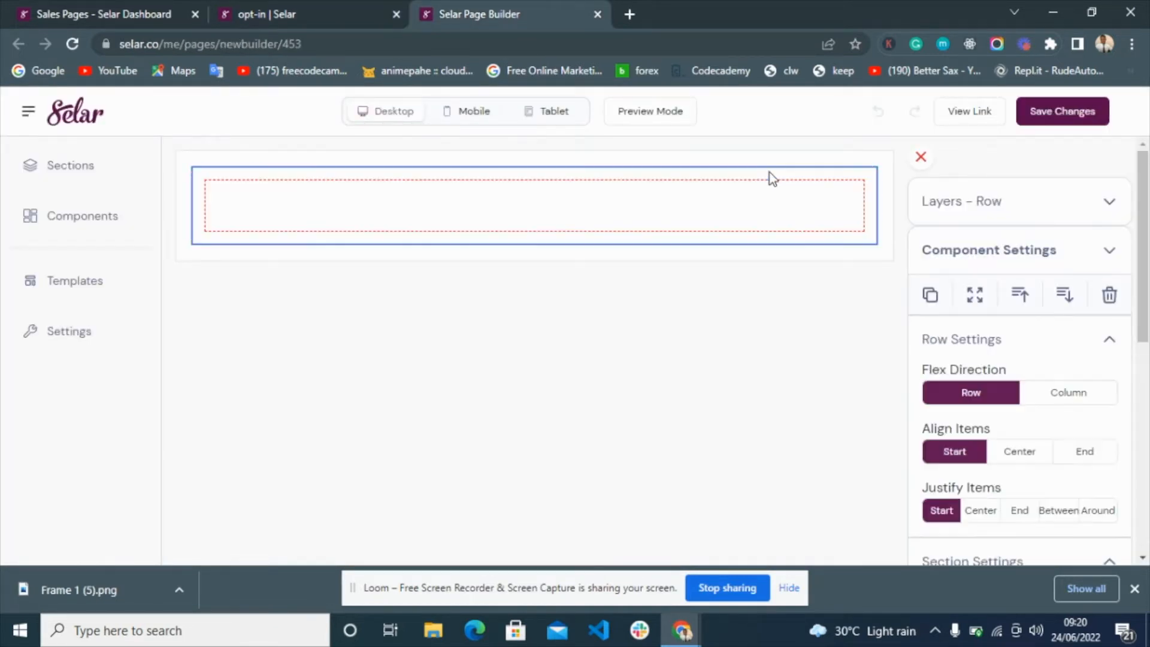
pyautogui.click(808, 204)
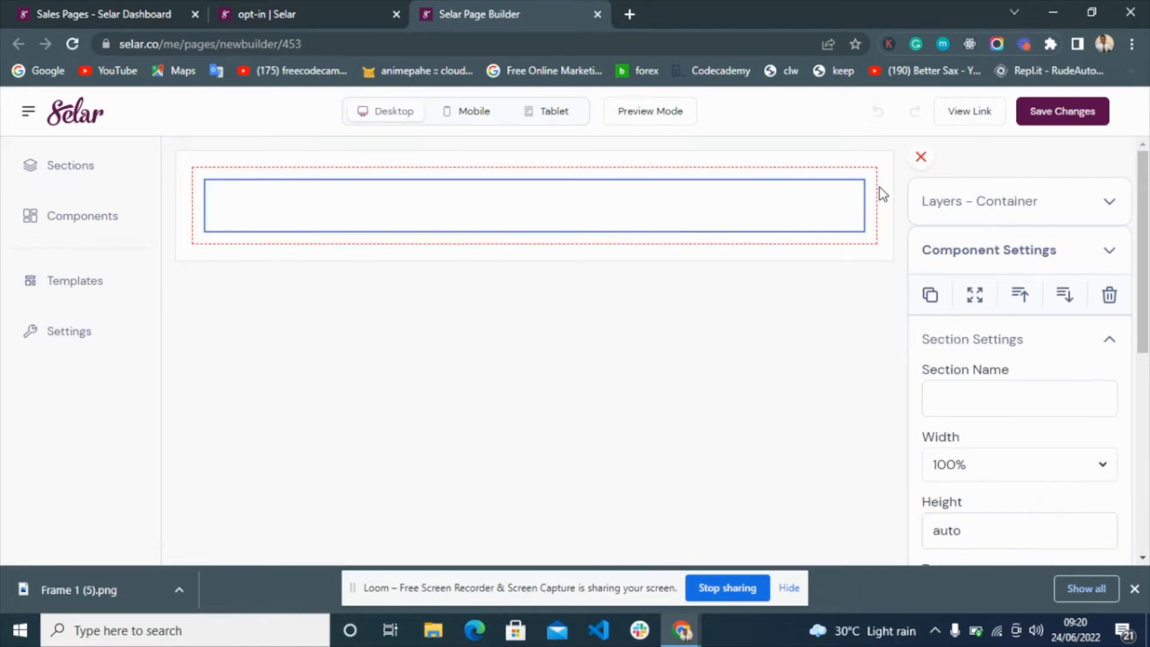
pyautogui.click(874, 197)
pyautogui.click(108, 216)
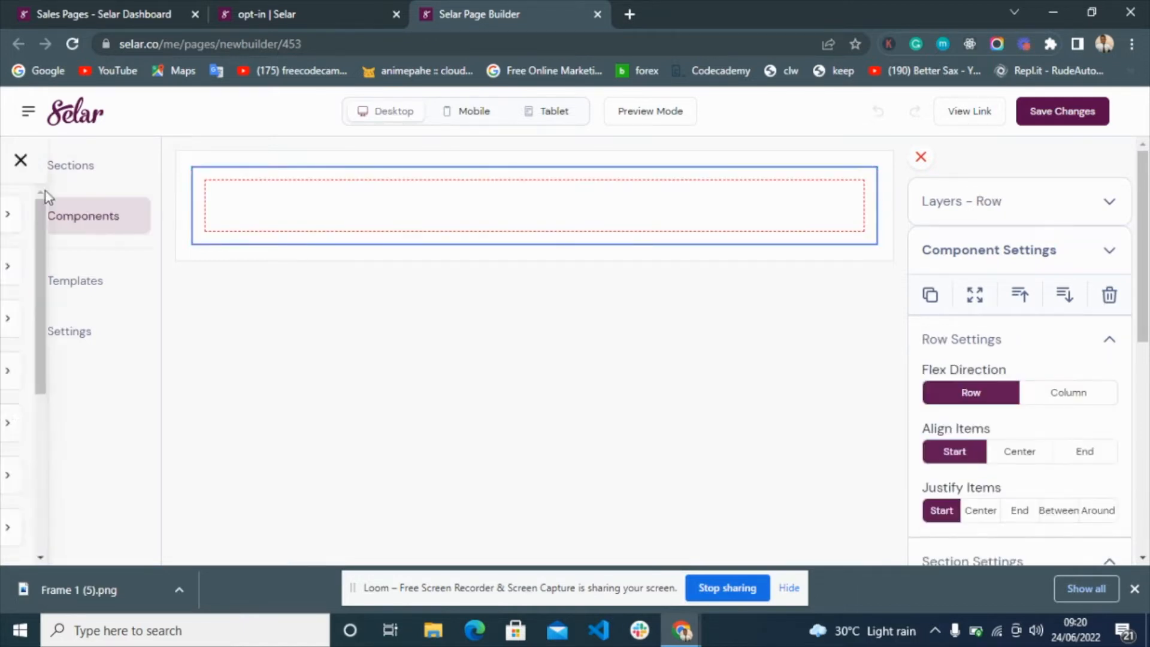
pyautogui.click(45, 221)
pyautogui.scroll(-2, 69, 473)
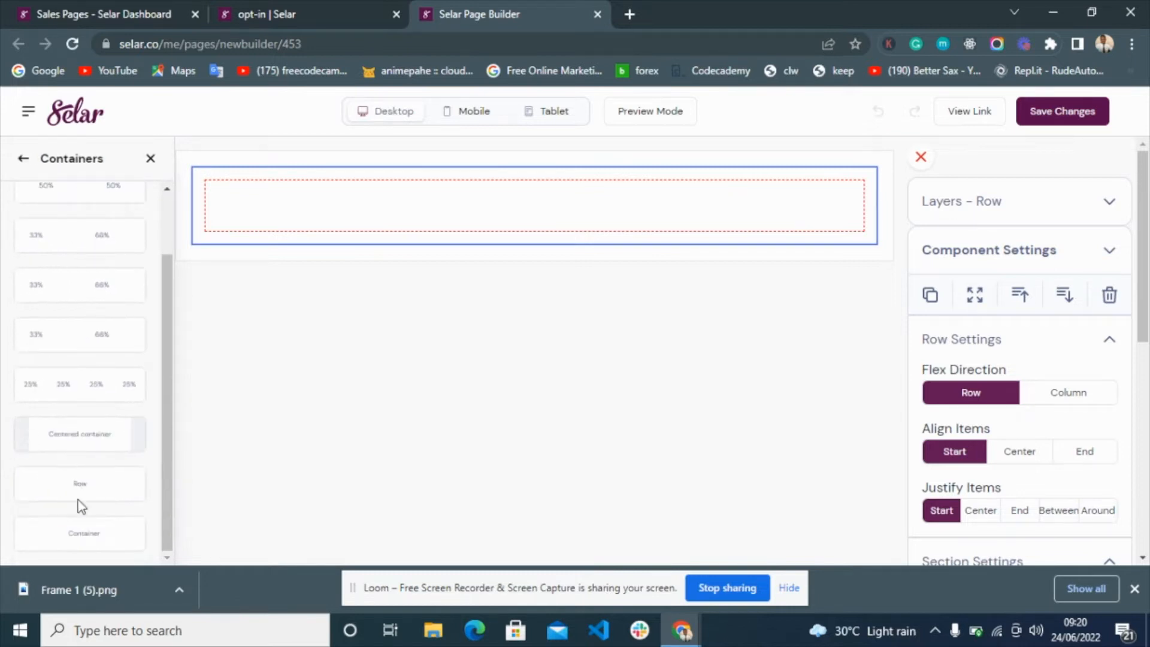
pyautogui.click(150, 159)
# - Duplicate the selected row four times
pyautogui.click(930, 295)
pyautogui.click(930, 295)
pyautogui.click(931, 295)
pyautogui.click(930, 295)
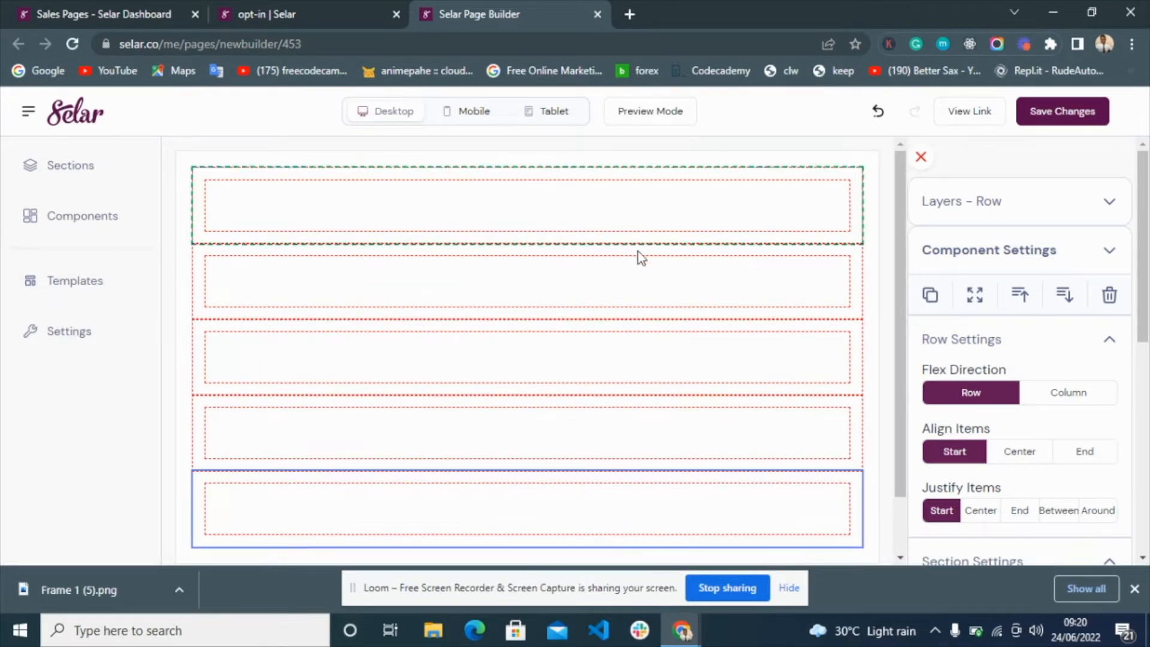
# - Check the logo placement on the example page and add a picture component inside the first row's container
pyautogui.click(293, 16)
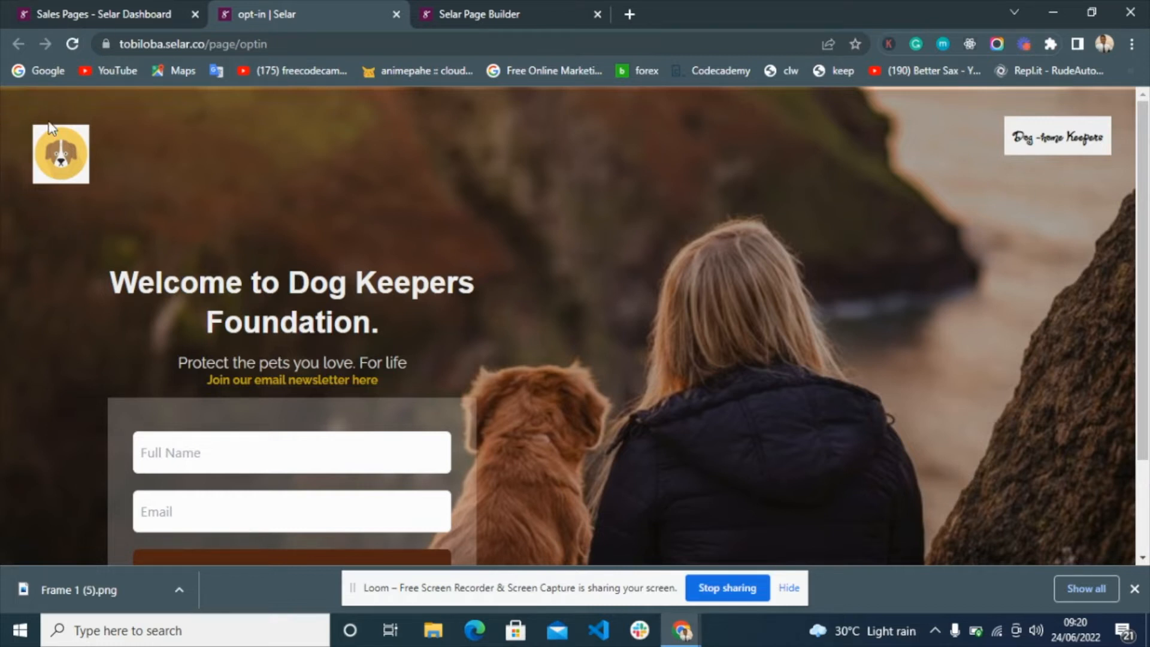
pyautogui.click(497, 13)
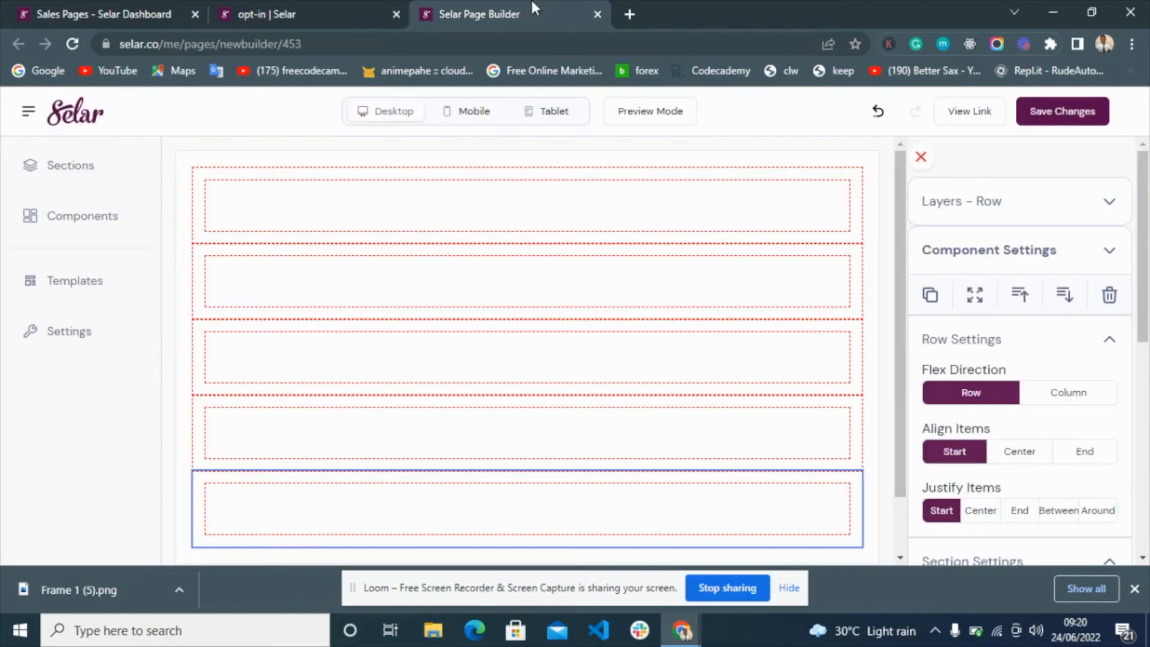
pyautogui.click(356, 206)
pyautogui.click(385, 174)
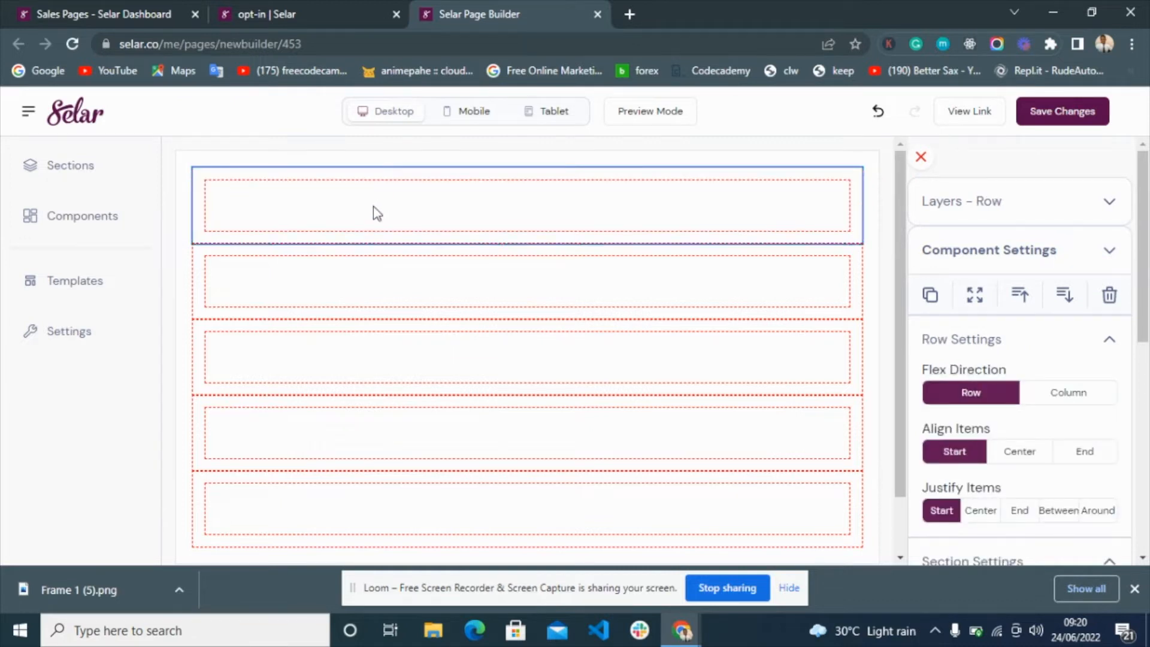
pyautogui.click(374, 208)
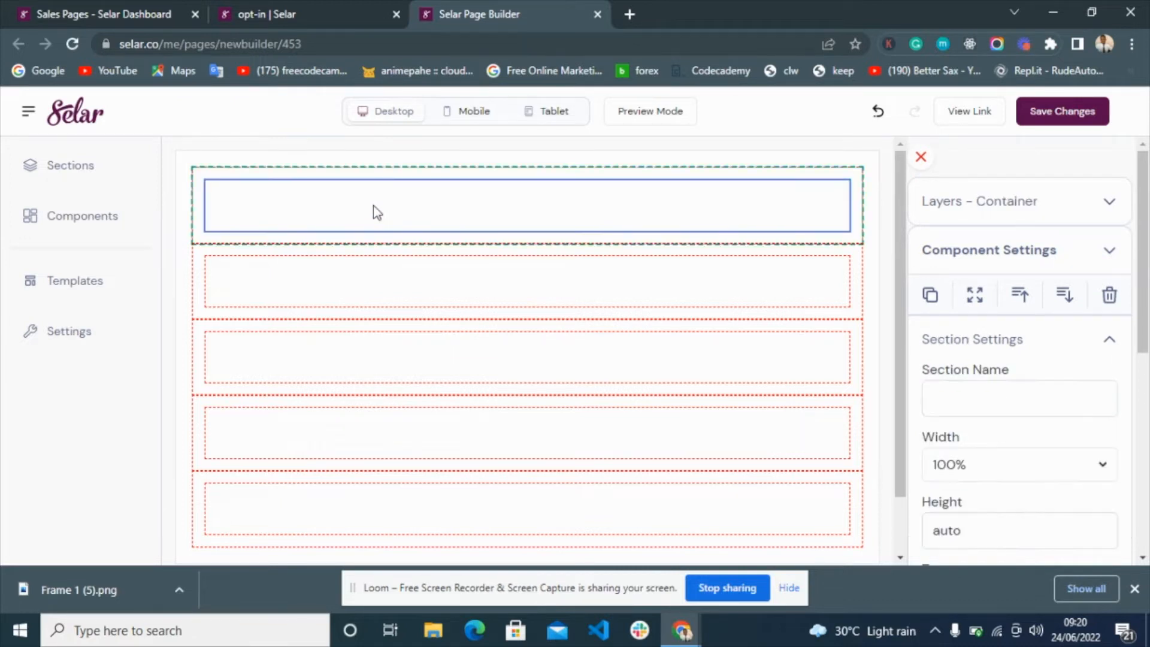
pyautogui.click(82, 218)
pyautogui.click(24, 160)
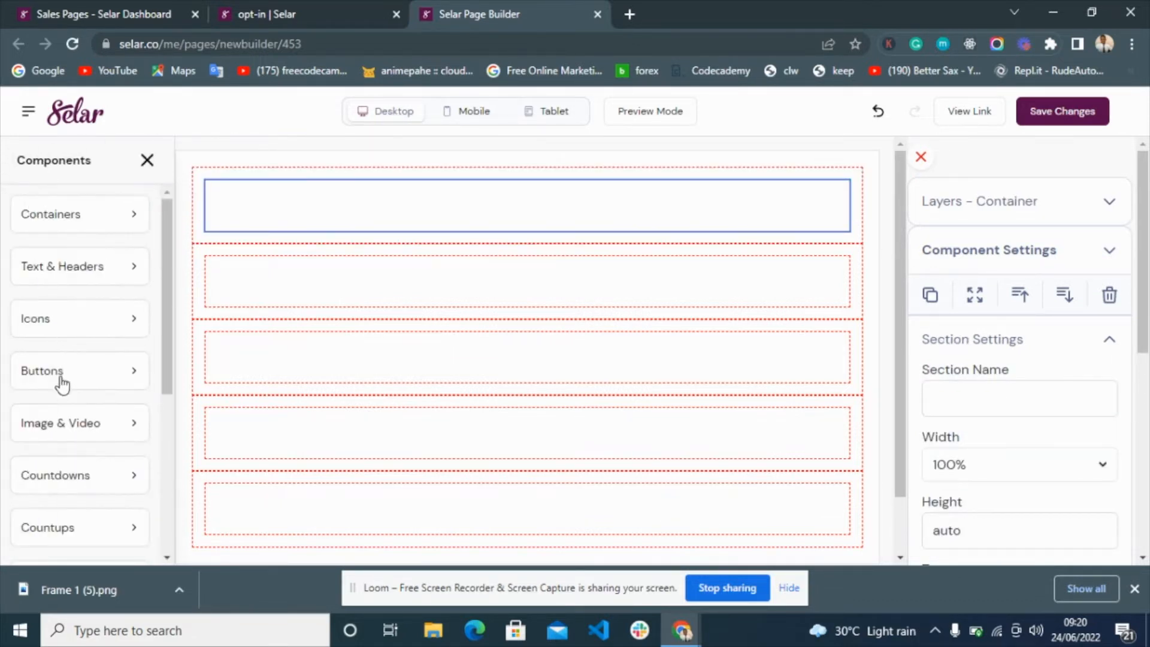
pyautogui.click(66, 405)
pyautogui.moveTo(70, 257); pyautogui.dragTo(324, 211)
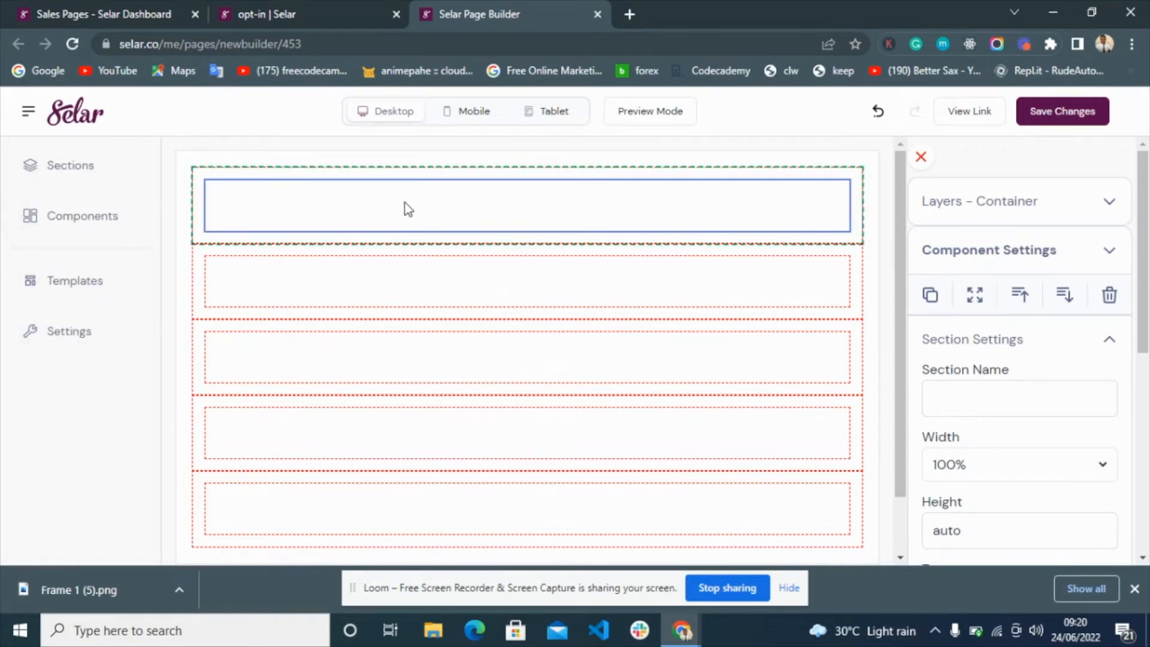
pyautogui.click(369, 306)
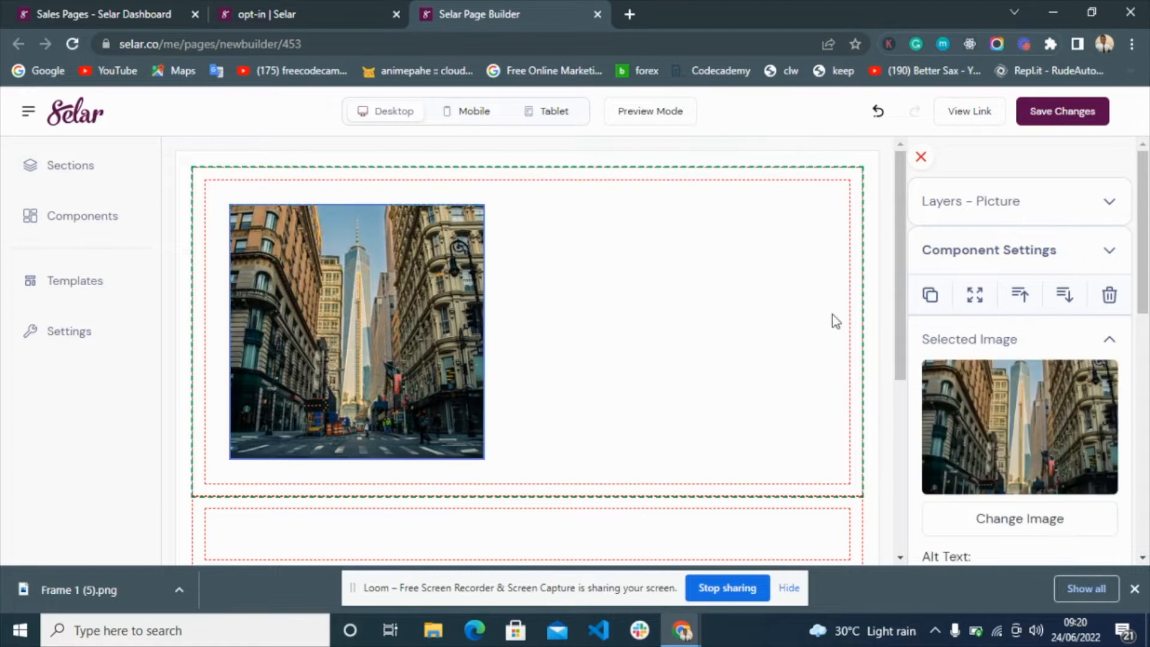
# - Replace the placeholder picture in the first row with the dog logo n-a-1655900667.png from the media library
pyautogui.scroll(-5, 997, 326)
pyautogui.click(991, 179)
pyautogui.scroll(-3, 281, 287)
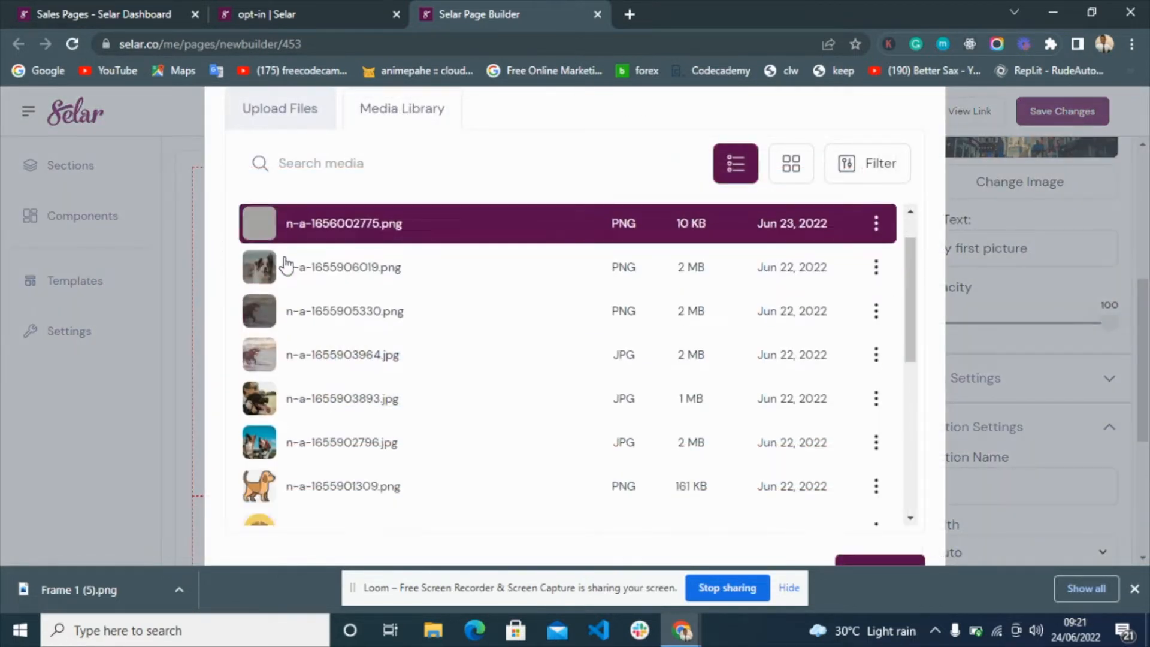
pyautogui.scroll(3, 296, 359)
pyautogui.click(276, 114)
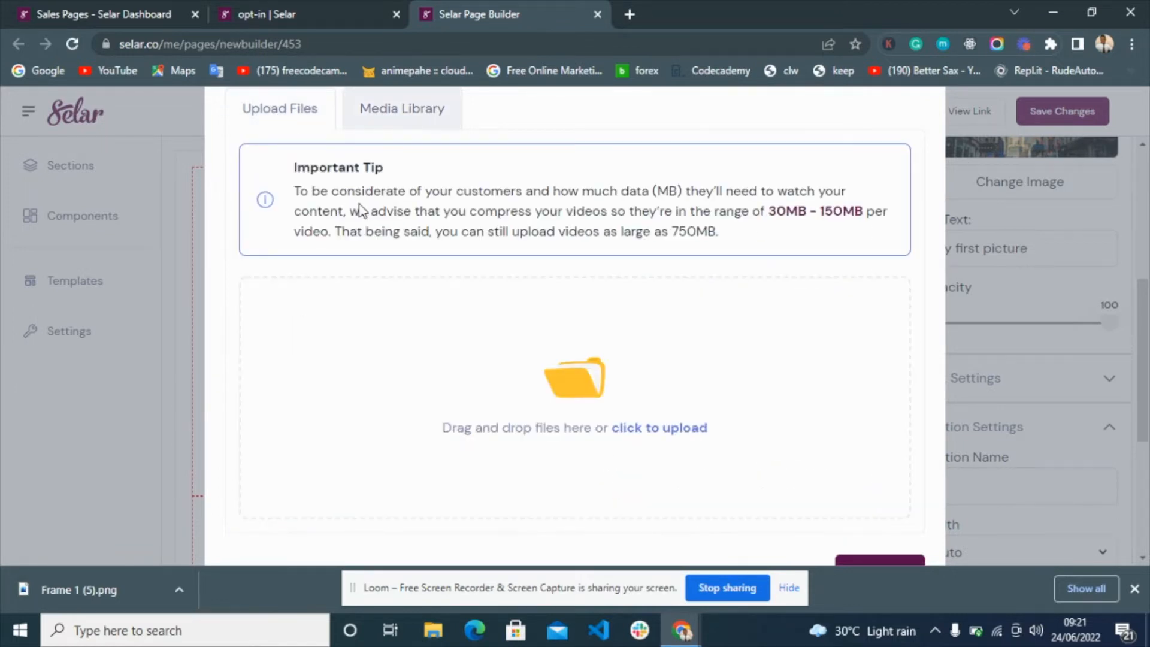
pyautogui.click(401, 109)
pyautogui.scroll(-2, 295, 470)
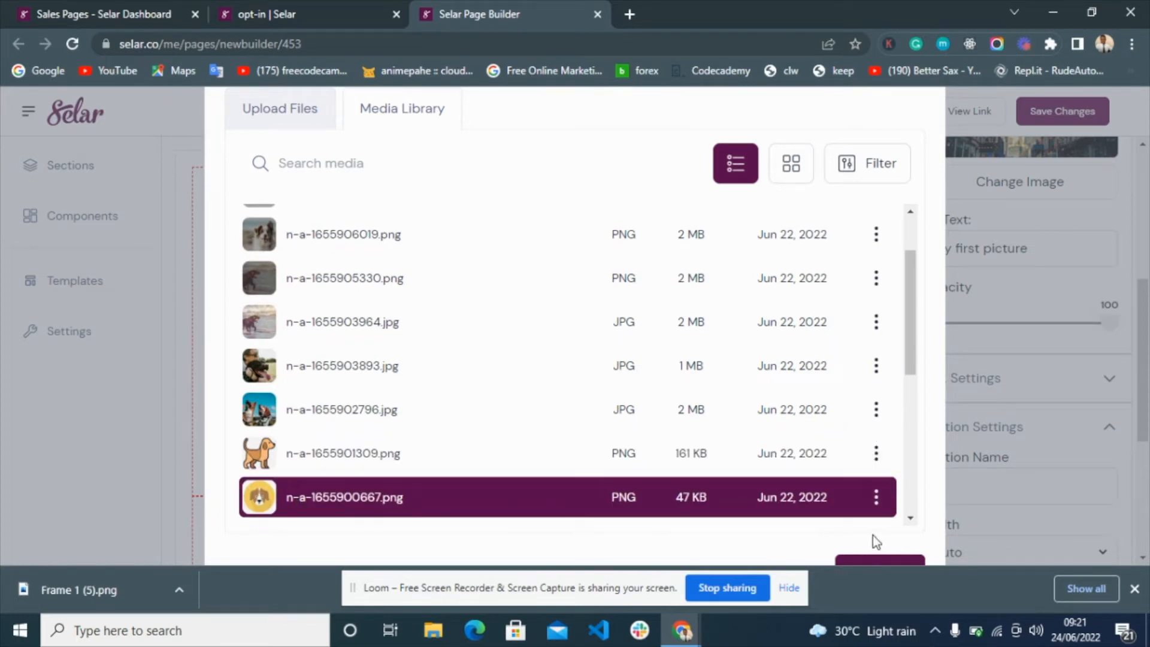
pyautogui.click(905, 560)
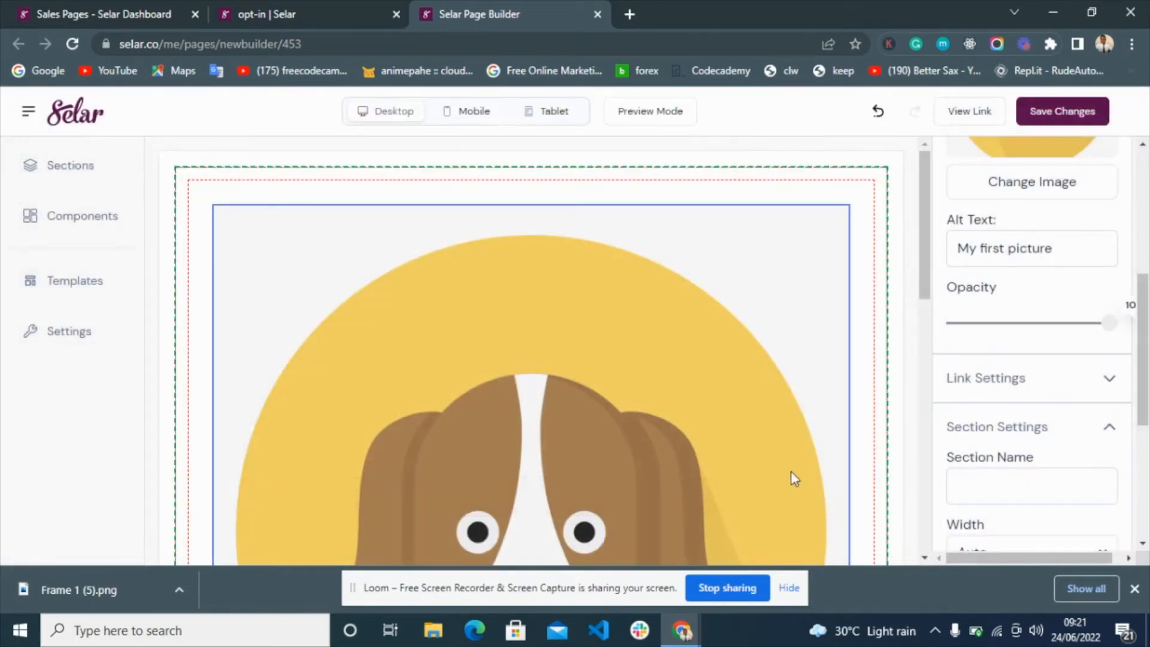
pyautogui.scroll(-4, 644, 406)
pyautogui.scroll(5, 641, 400)
pyautogui.click(874, 298)
pyautogui.scroll(-3, 1017, 405)
pyautogui.click(978, 296)
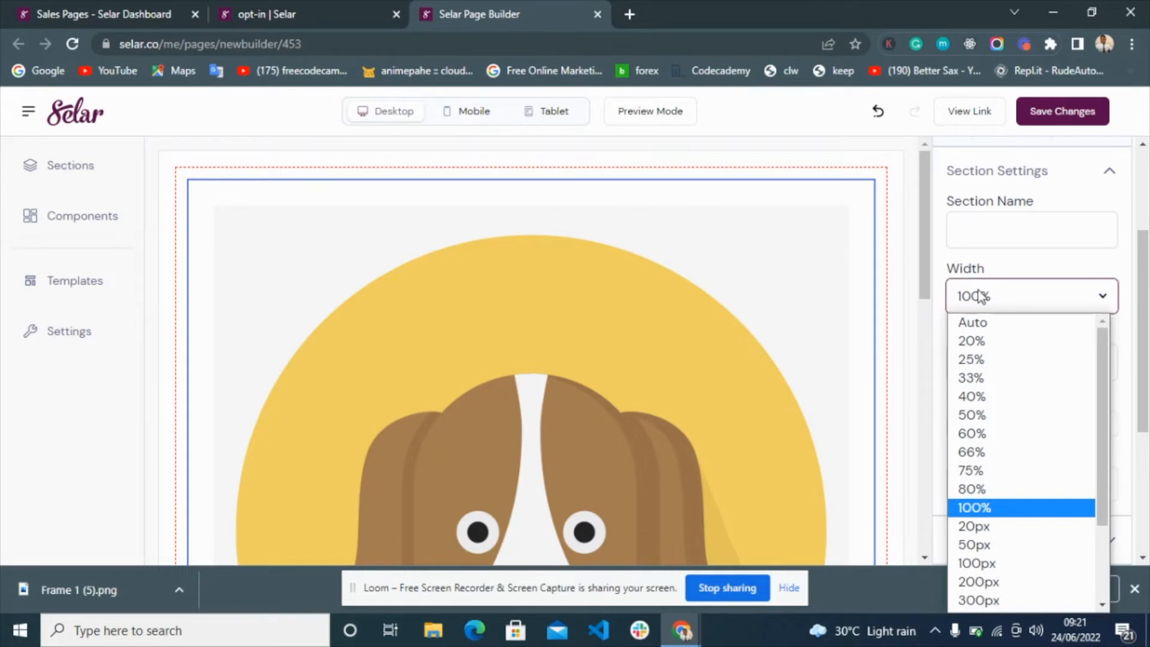
# - Set the height of the dog logo picture to 70
pyautogui.click(608, 294)
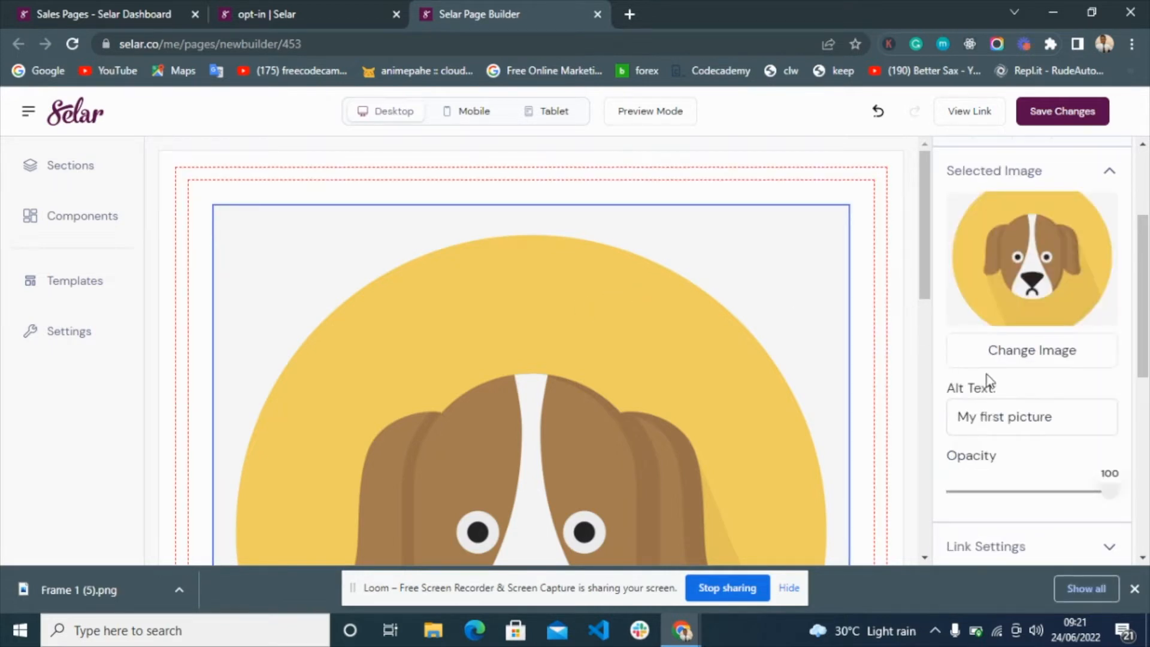
pyautogui.scroll(-5, 989, 382)
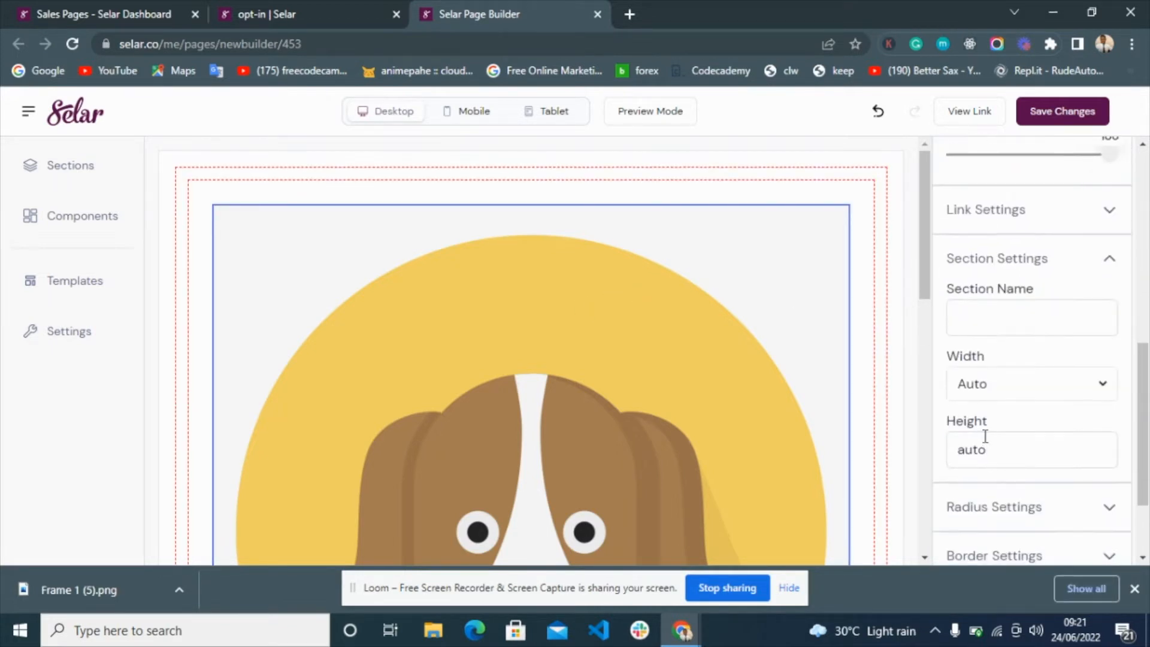
pyautogui.doubleClick(988, 446)
pyautogui.write('7')
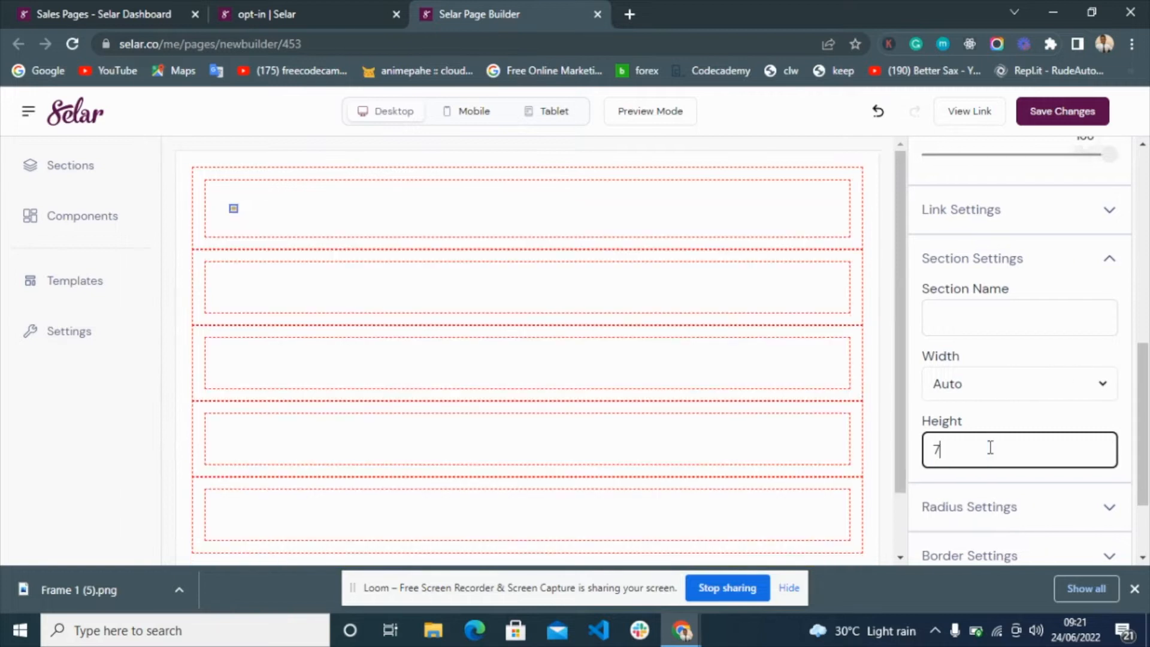
pyautogui.write('0')
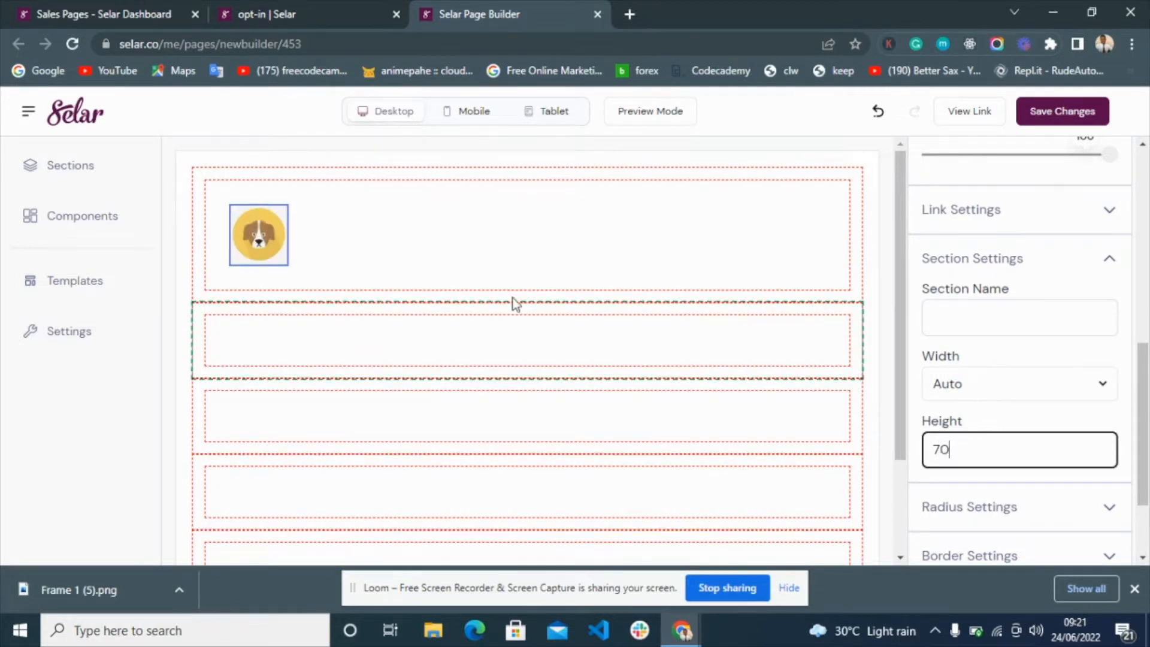
# - Set the width of the container around the dog logo to Auto
pyautogui.click(353, 234)
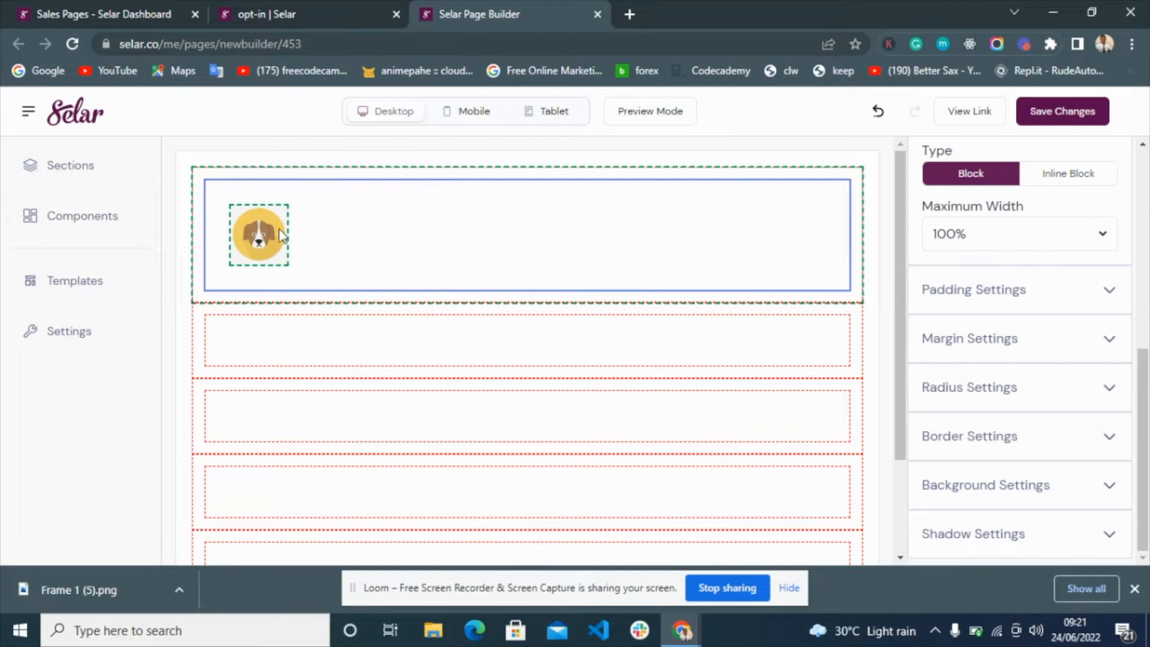
pyautogui.scroll(3, 1007, 213)
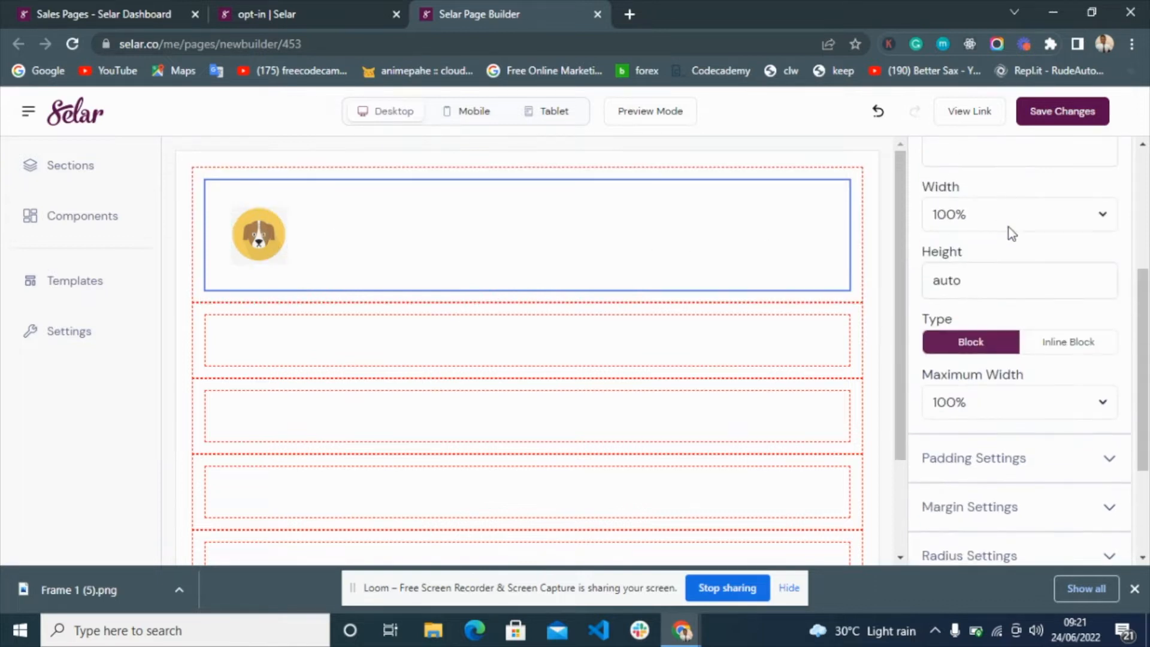
pyautogui.scroll(3, 1026, 266)
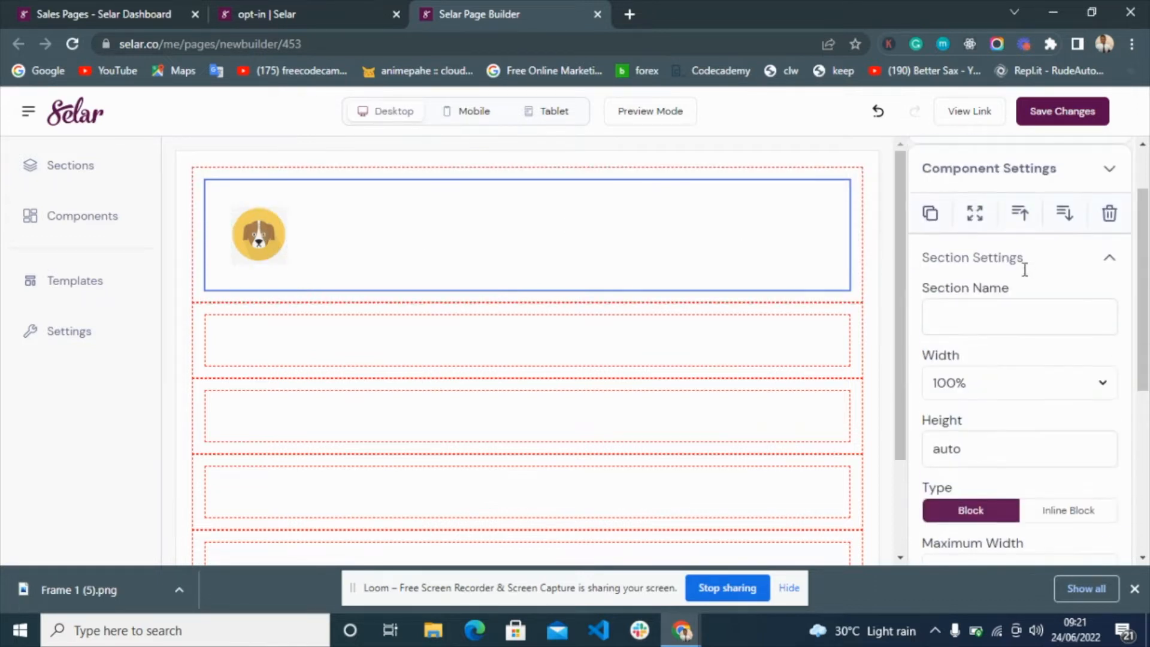
pyautogui.click(990, 388)
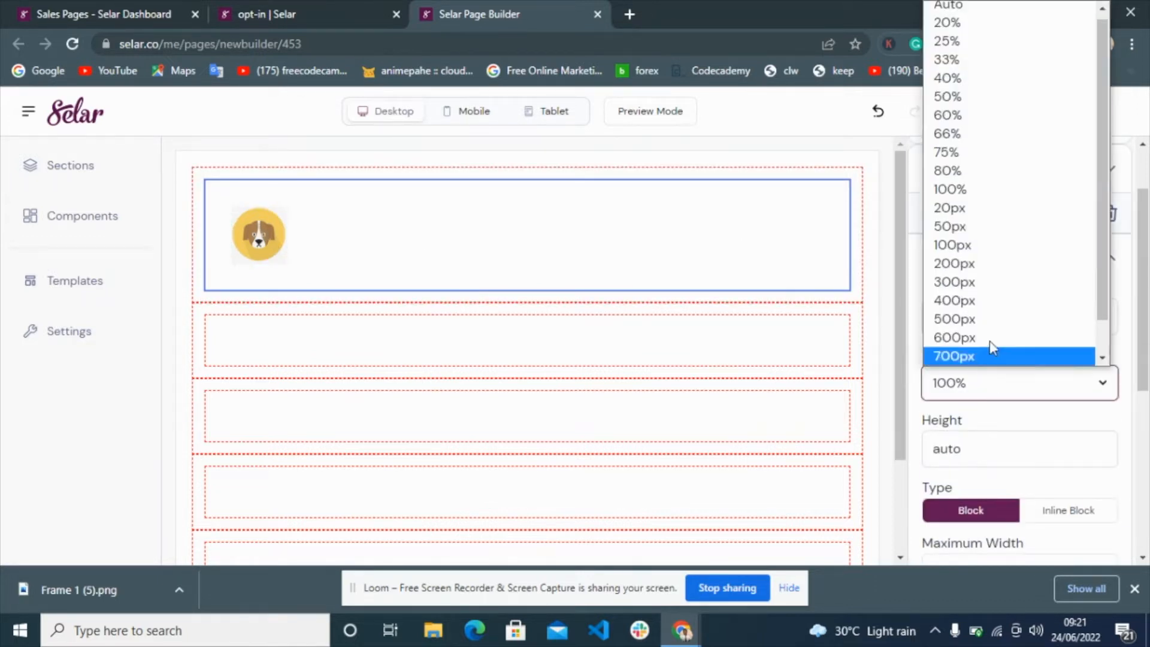
pyautogui.click(975, 8)
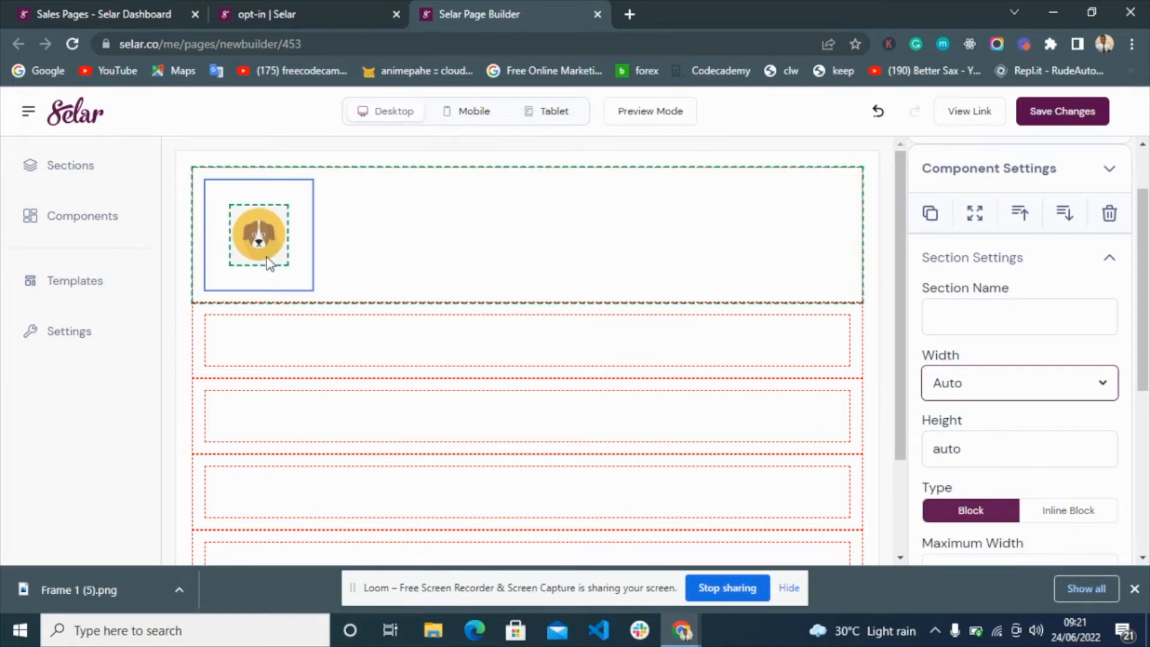
# - Set the logo container's padding to 10 on all four sides
pyautogui.scroll(-5, 1030, 311)
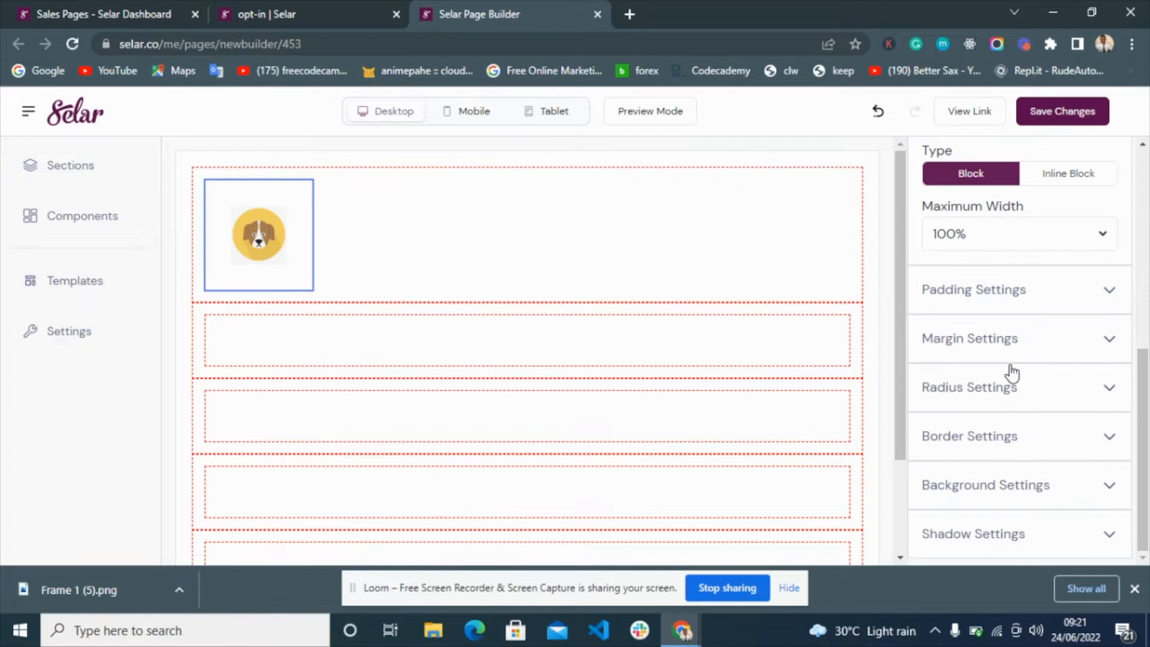
pyautogui.click(986, 300)
pyautogui.scroll(-3, 986, 303)
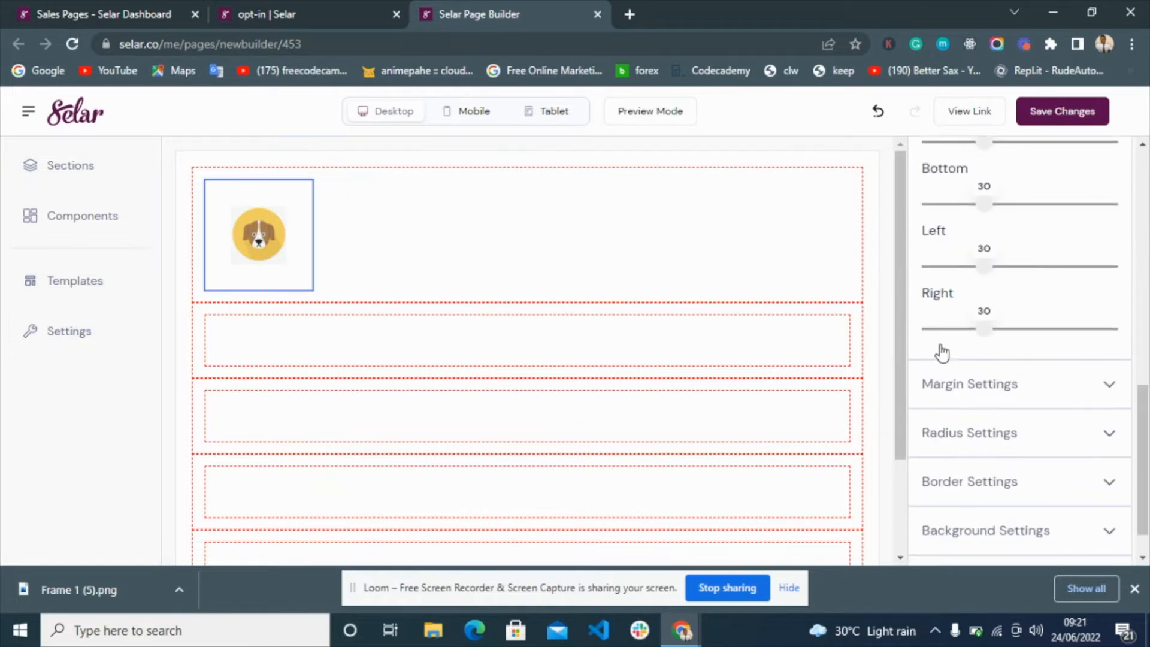
pyautogui.scroll(2, 940, 348)
pyautogui.click(940, 159)
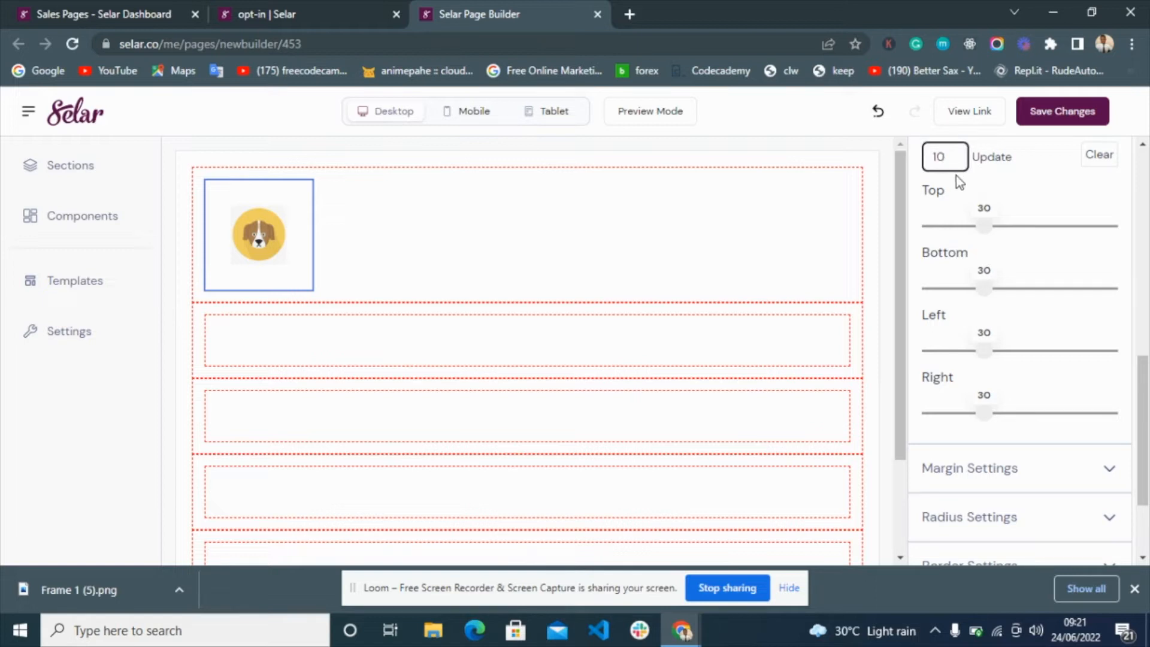
pyautogui.write('10')
pyautogui.click(983, 161)
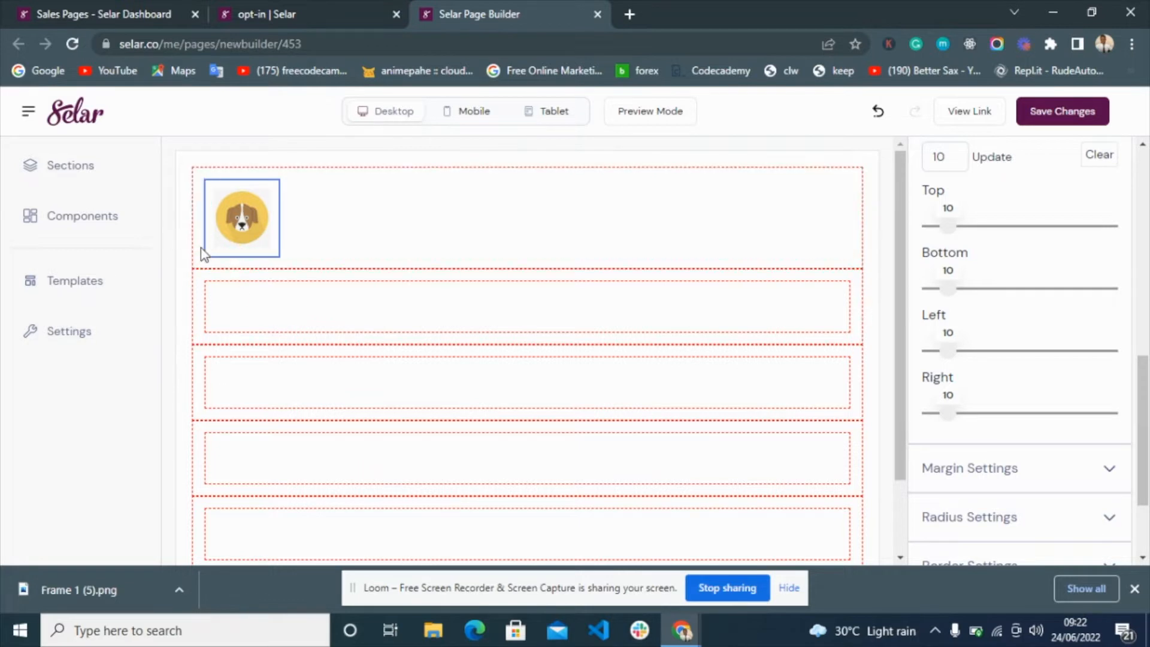
# - Move the second row's empty container into the first row and place it after the dog logo's container
pyautogui.scroll(5, 1013, 336)
pyautogui.scroll(4, 1014, 336)
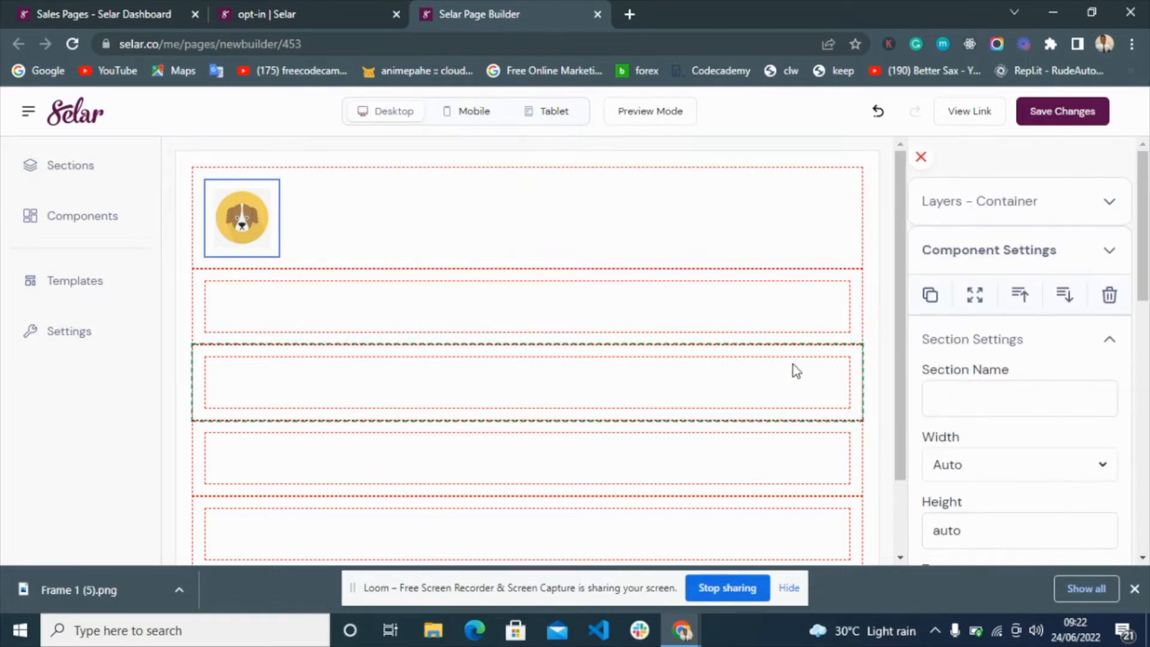
pyautogui.click(780, 238)
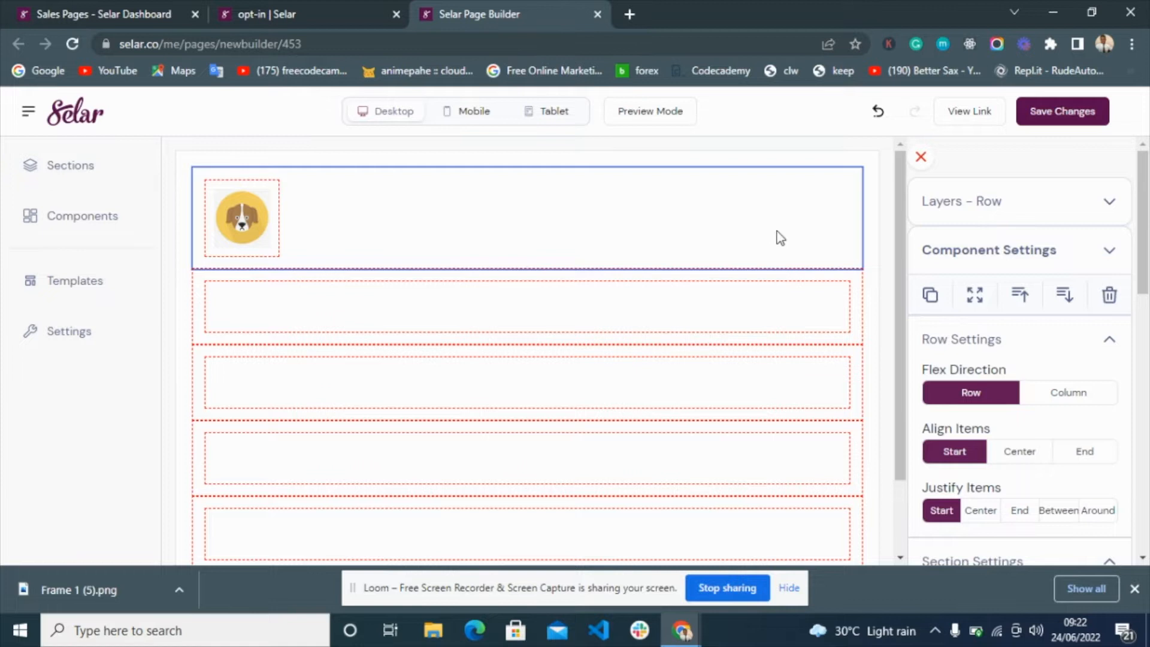
pyautogui.click(718, 308)
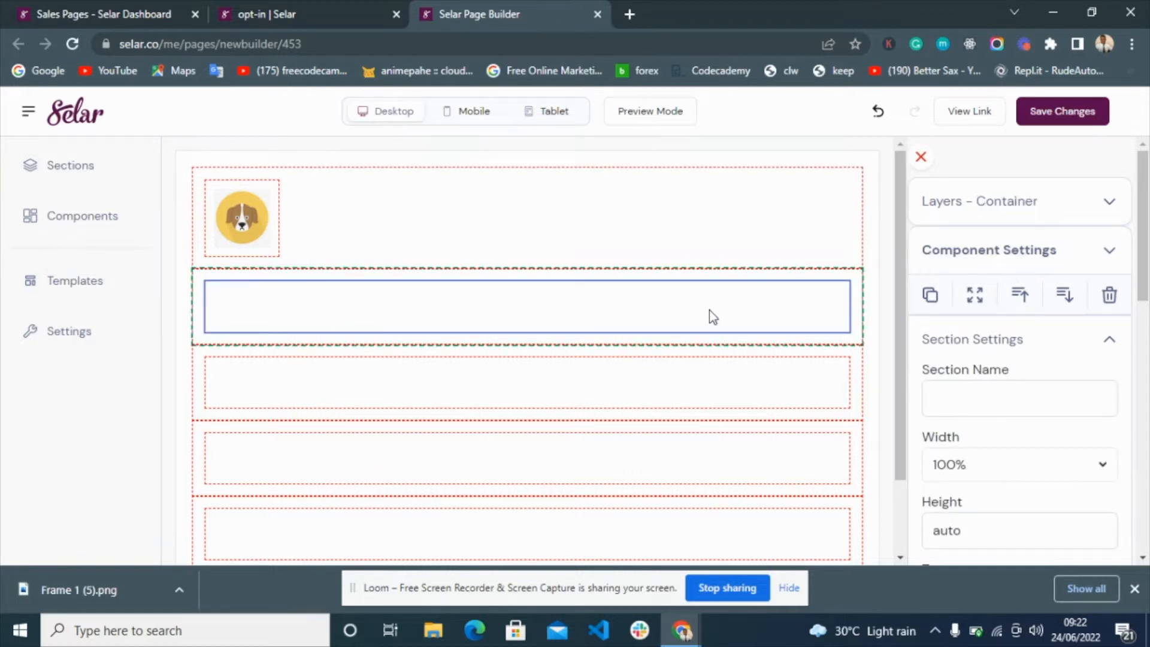
pyautogui.moveTo(710, 310); pyautogui.dragTo(767, 206)
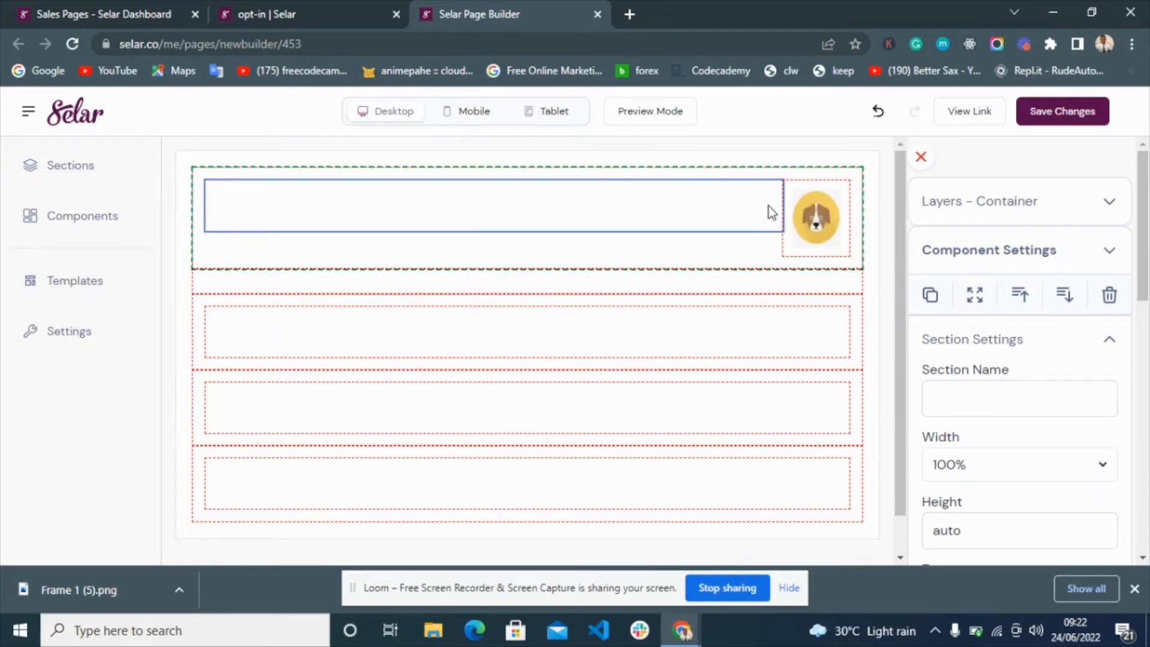
pyautogui.click(1064, 296)
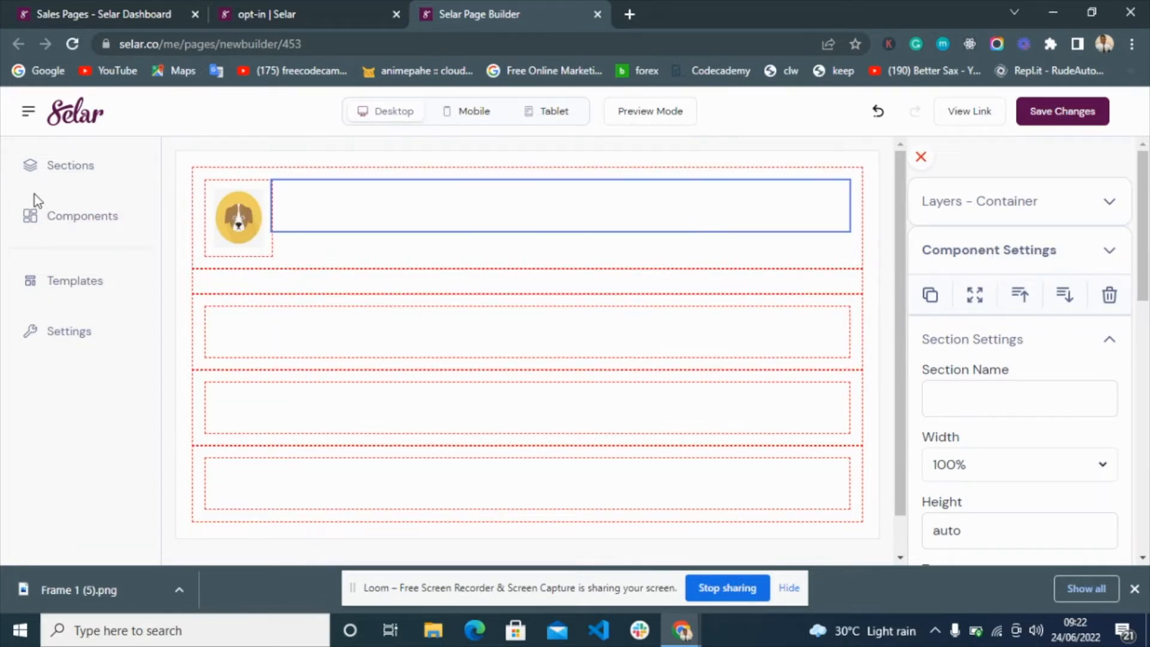
# - Add a plain paragraph text component inside the empty container beside the dog logo
pyautogui.click(53, 221)
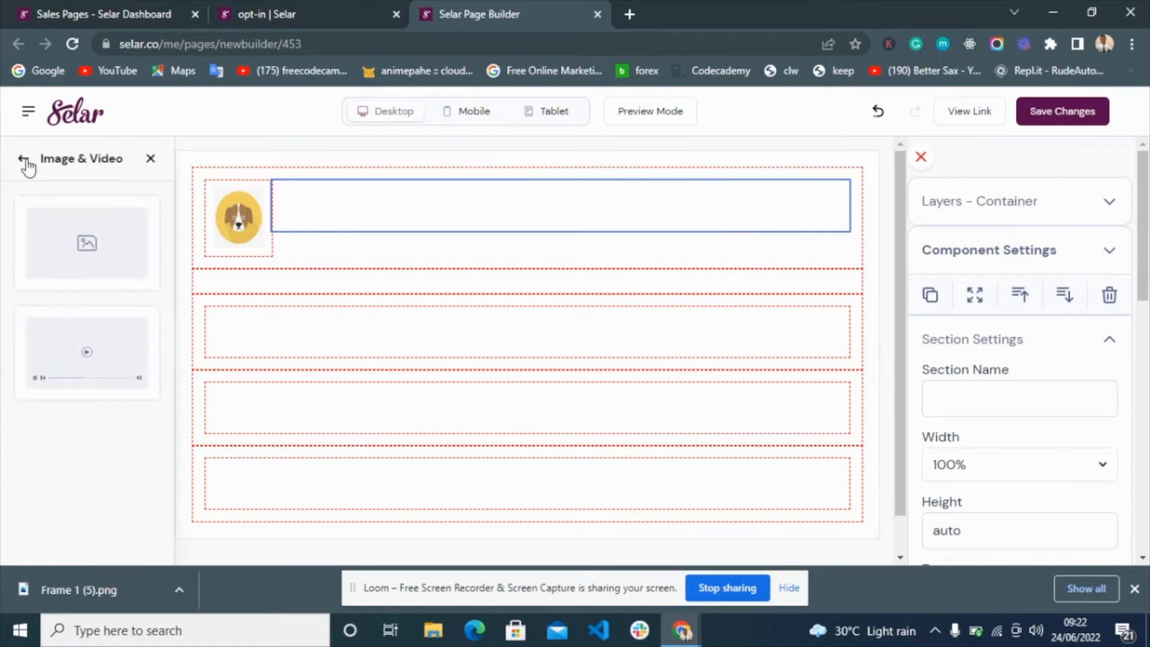
pyautogui.click(26, 160)
pyautogui.click(50, 266)
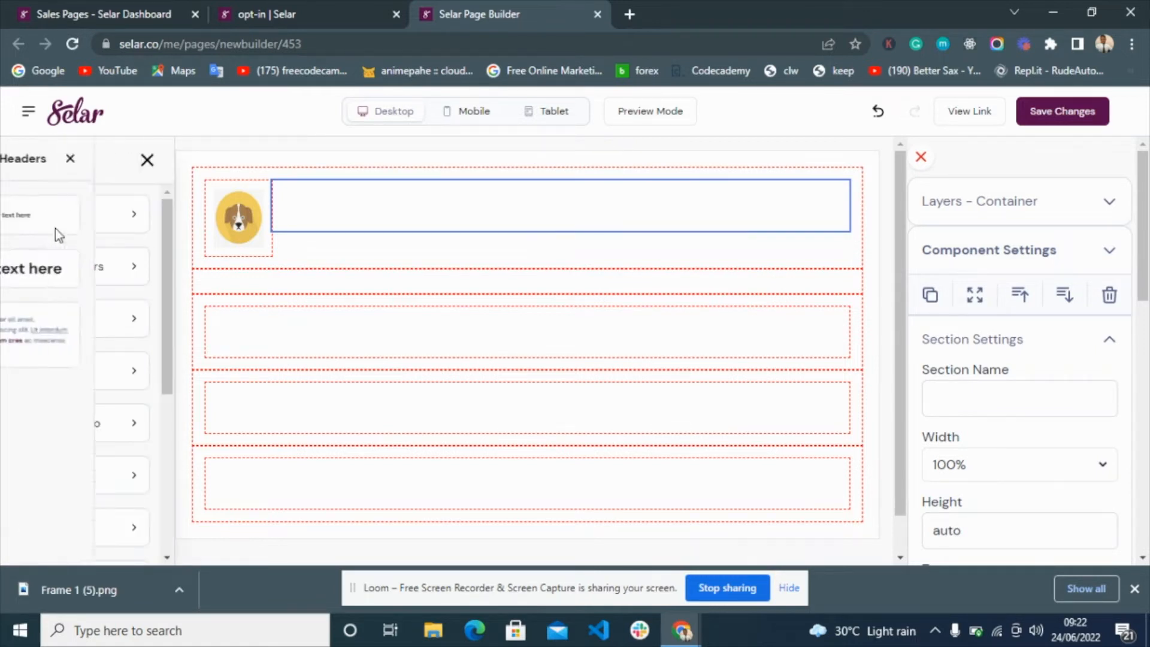
pyautogui.moveTo(60, 218); pyautogui.dragTo(542, 221)
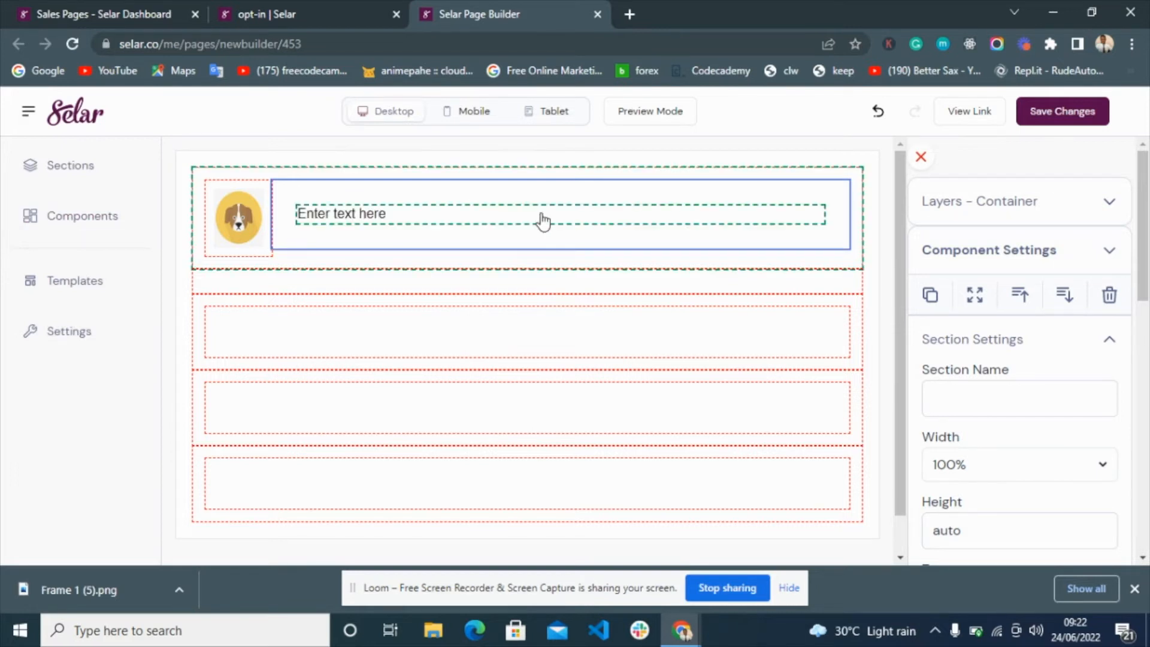
# - Check the brand name on the example page and replace the paragraph's placeholder text with "Dog-home Keepers"
pyautogui.click(528, 213)
pyautogui.click(1027, 378)
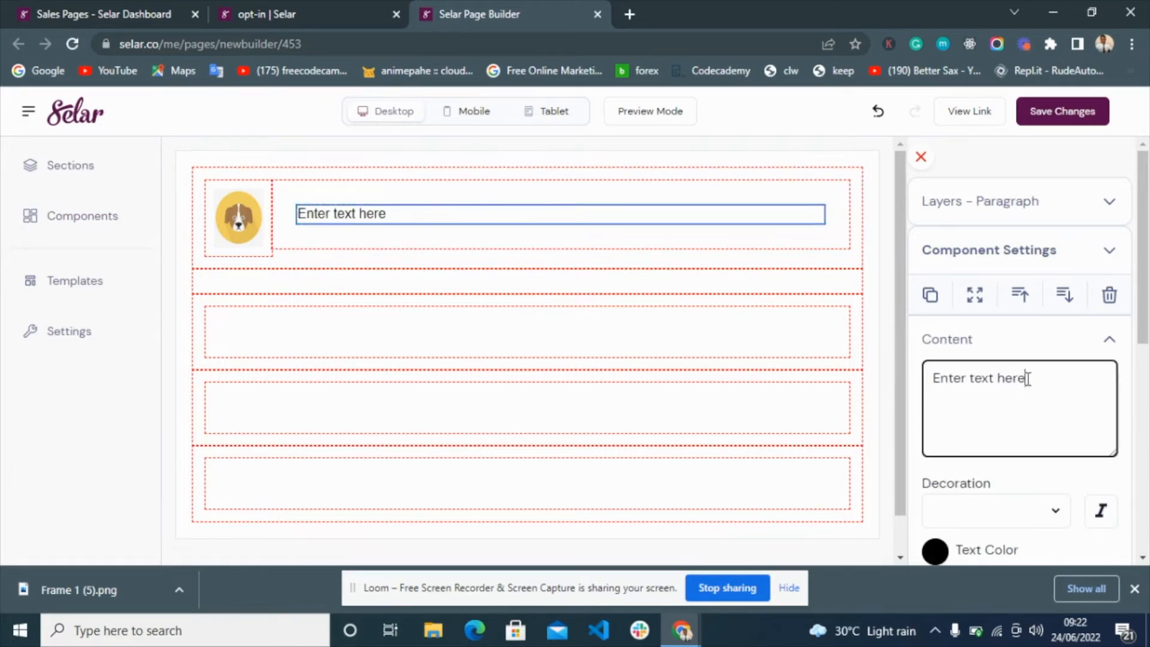
pyautogui.hotkey('ctrl', 'a')
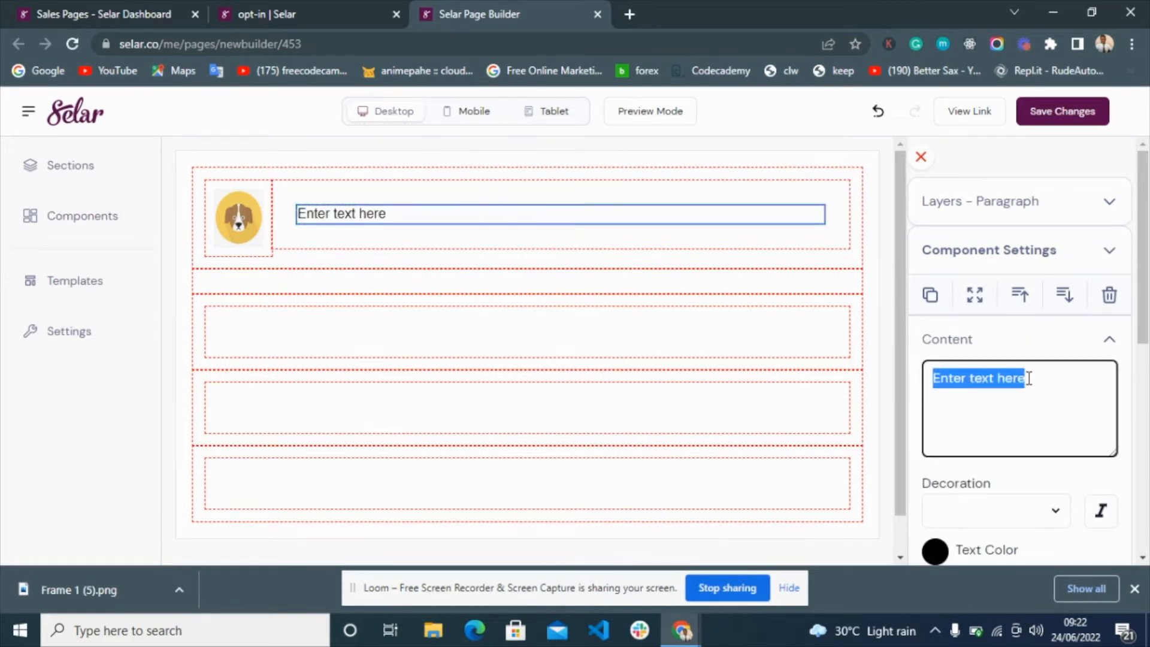
pyautogui.click(317, 8)
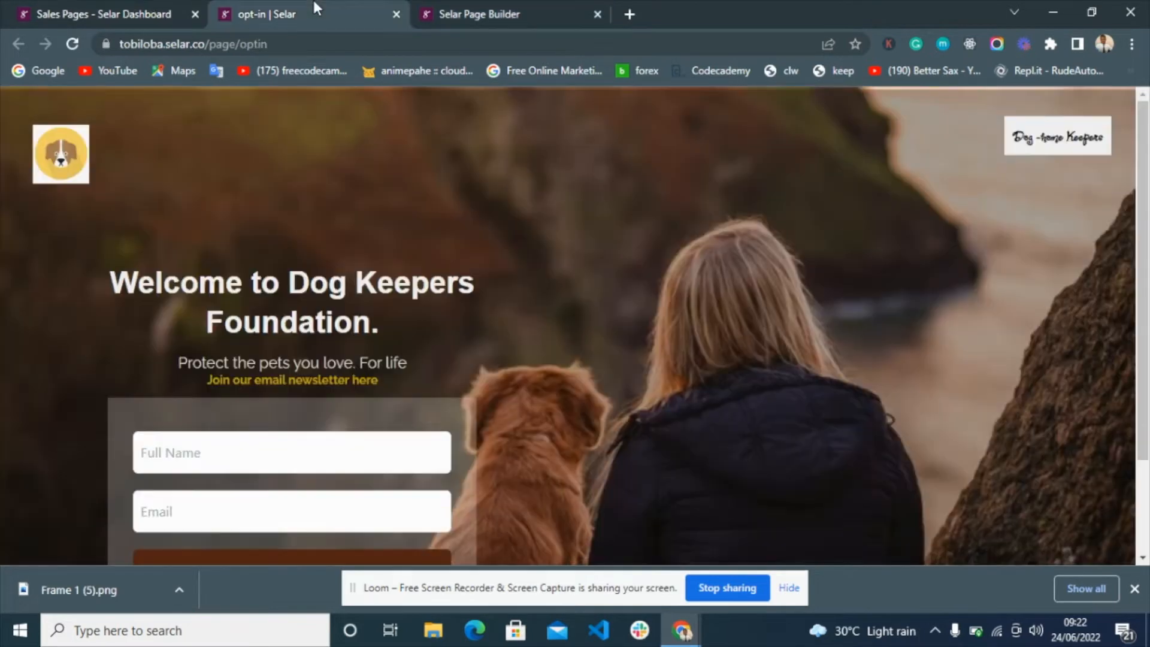
pyautogui.click(524, 3)
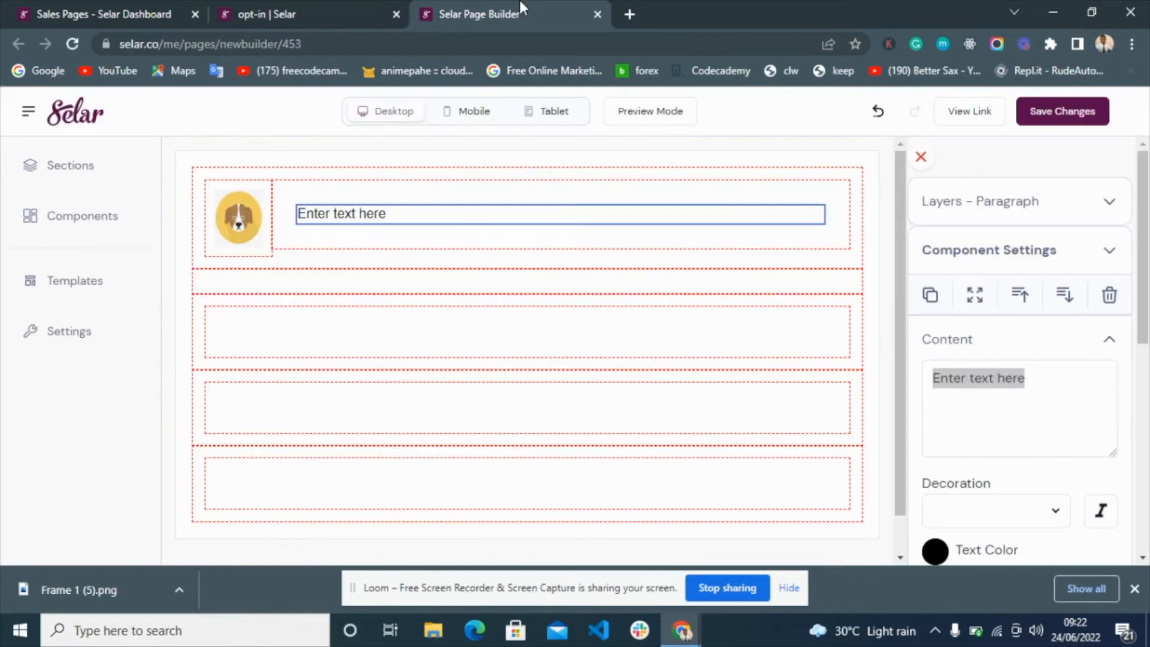
pyautogui.write('Do')
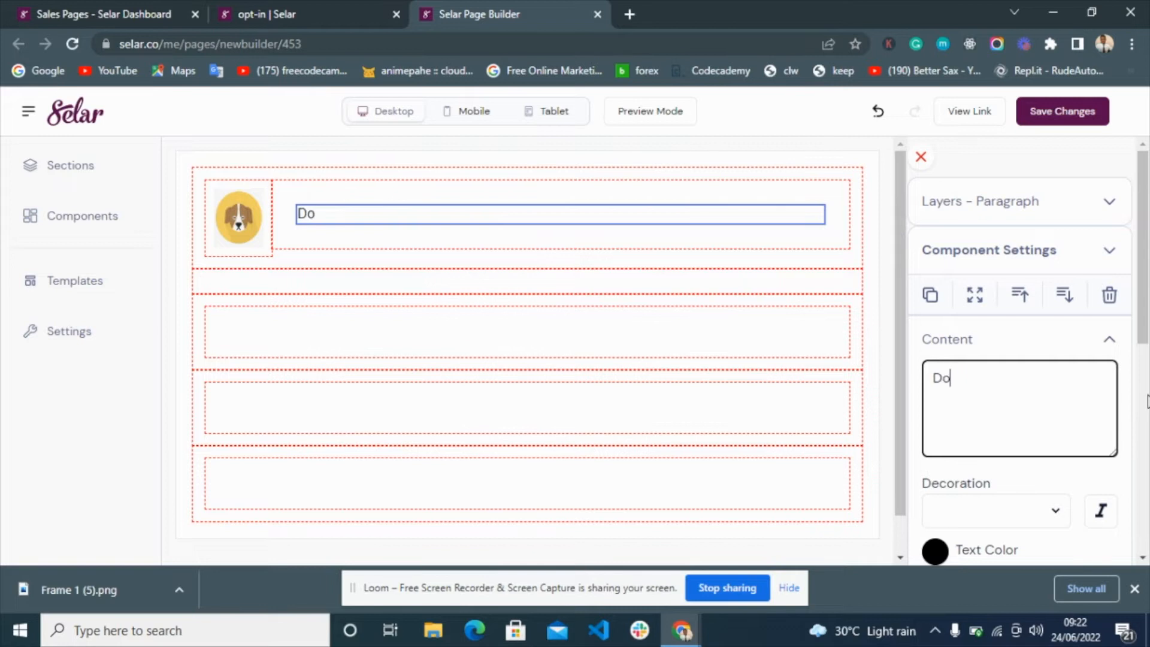
pyautogui.write('g-home Keepers')
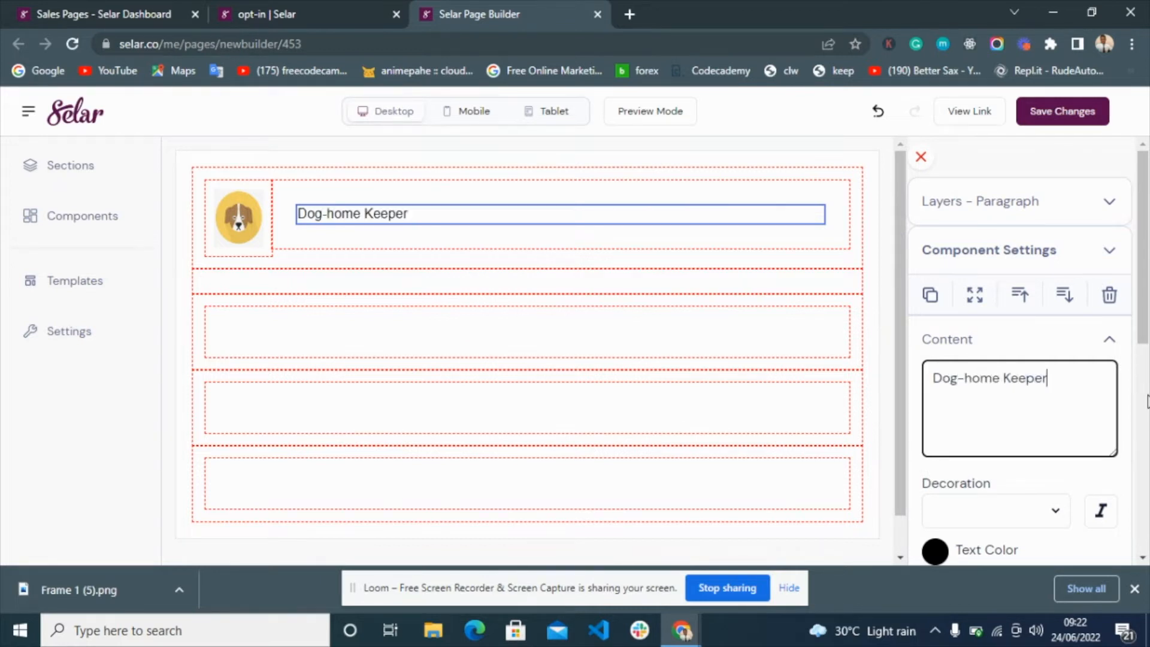
# - Set the width of the container around the "Dog-home Keepers" text to Auto
pyautogui.click(840, 204)
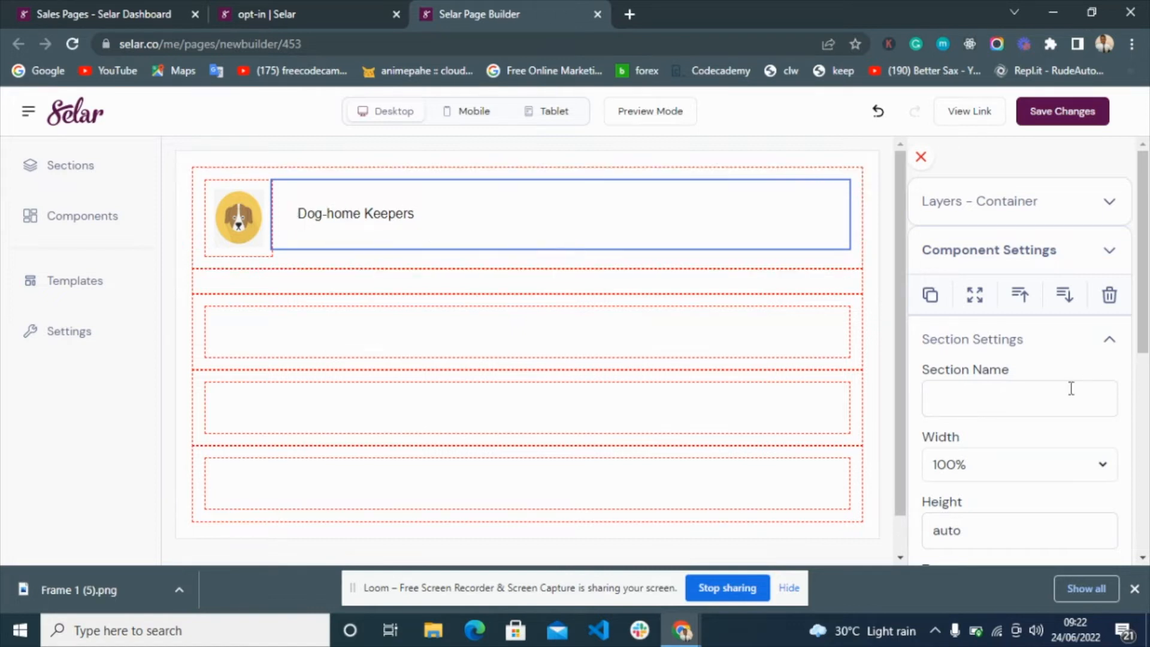
pyautogui.click(1047, 467)
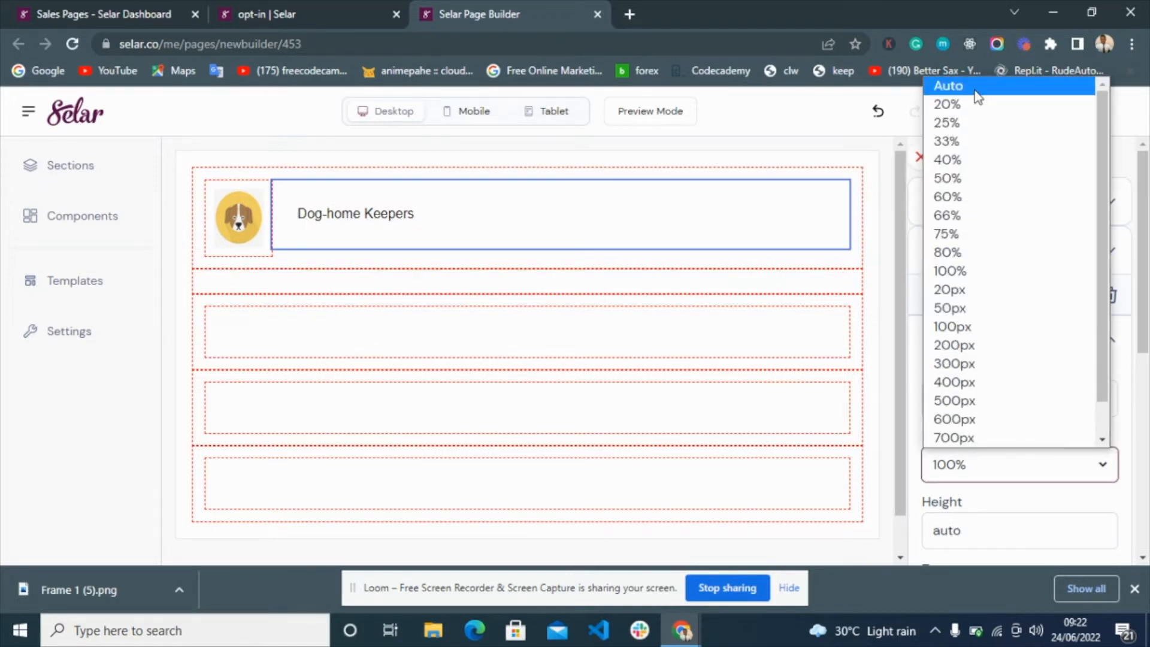
pyautogui.click(978, 96)
pyautogui.click(411, 192)
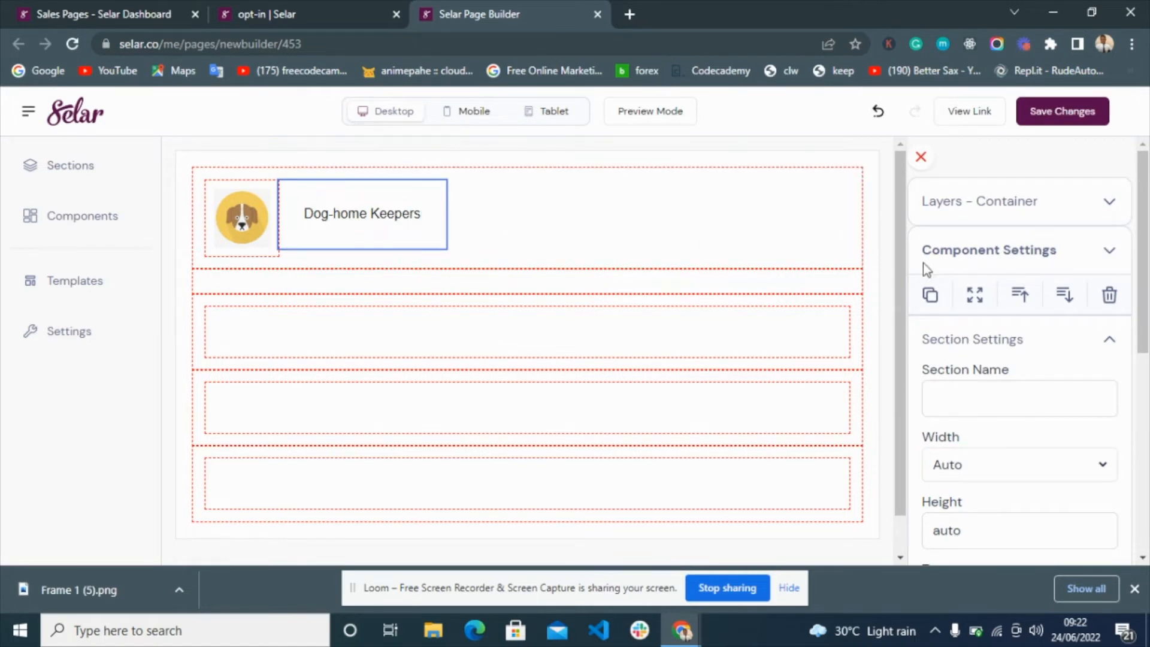
# - Set the padding of the container around the "Dog-home Keepers" text to 20 on all sides
pyautogui.scroll(-7, 1042, 367)
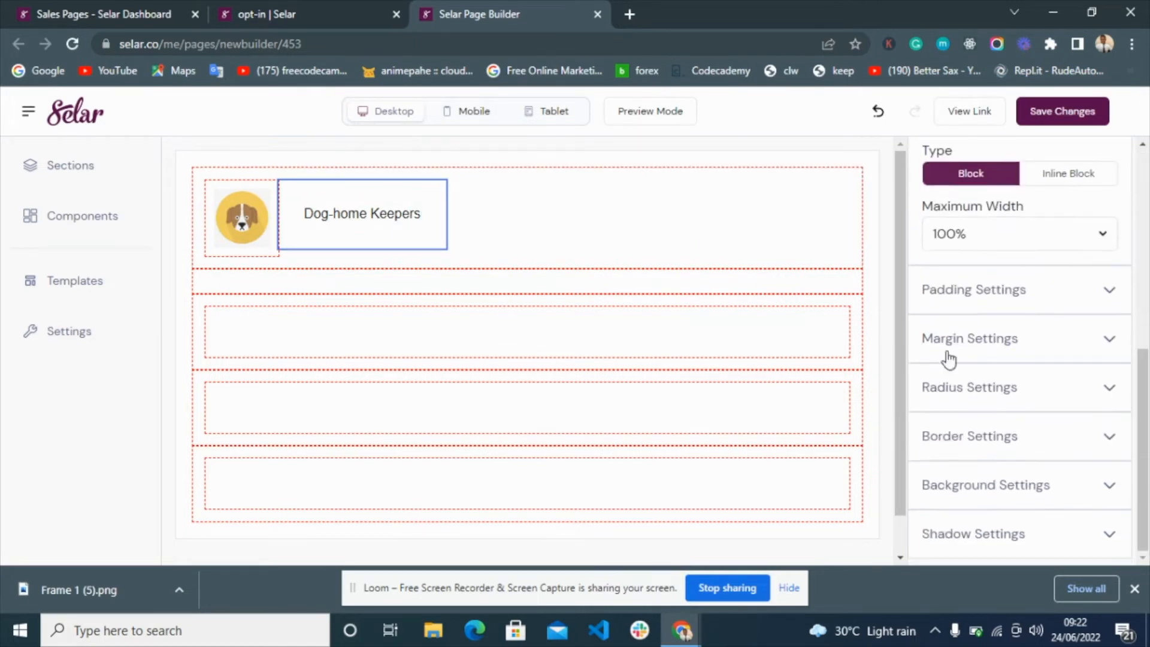
pyautogui.click(959, 292)
pyautogui.click(950, 324)
pyautogui.write('20')
pyautogui.click(987, 328)
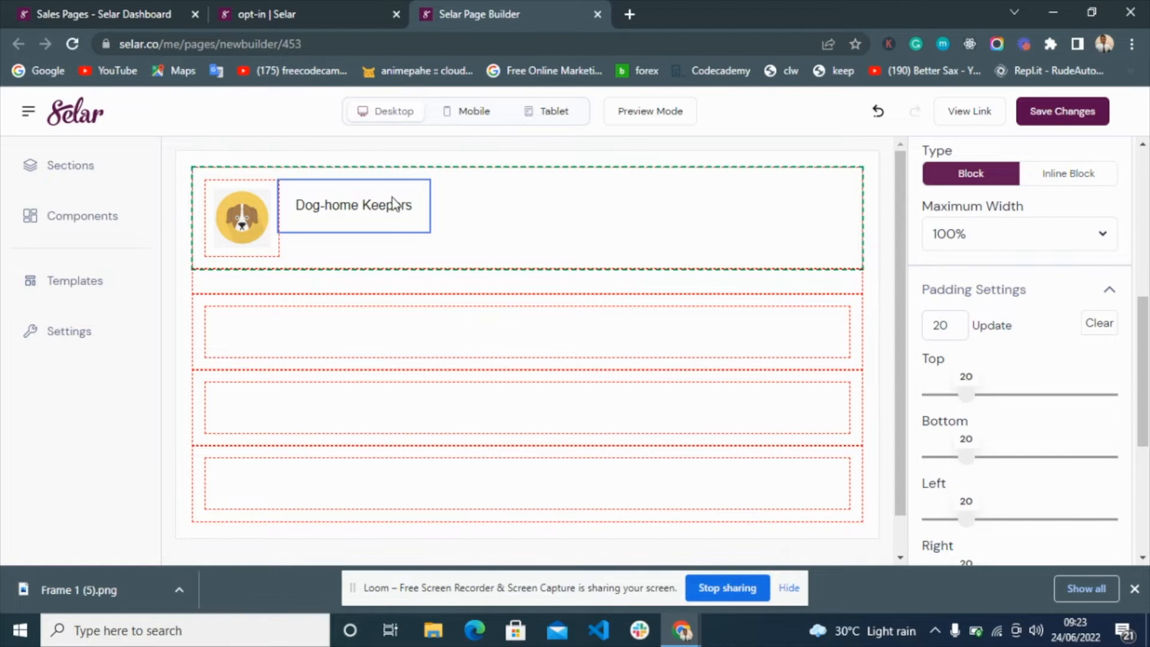
# - Check the brand name box on the example page and set the "Dog-home Keepers" container's padding to 18 on all sides
pyautogui.hotkey('ctrl', 'shift', 'Tab')
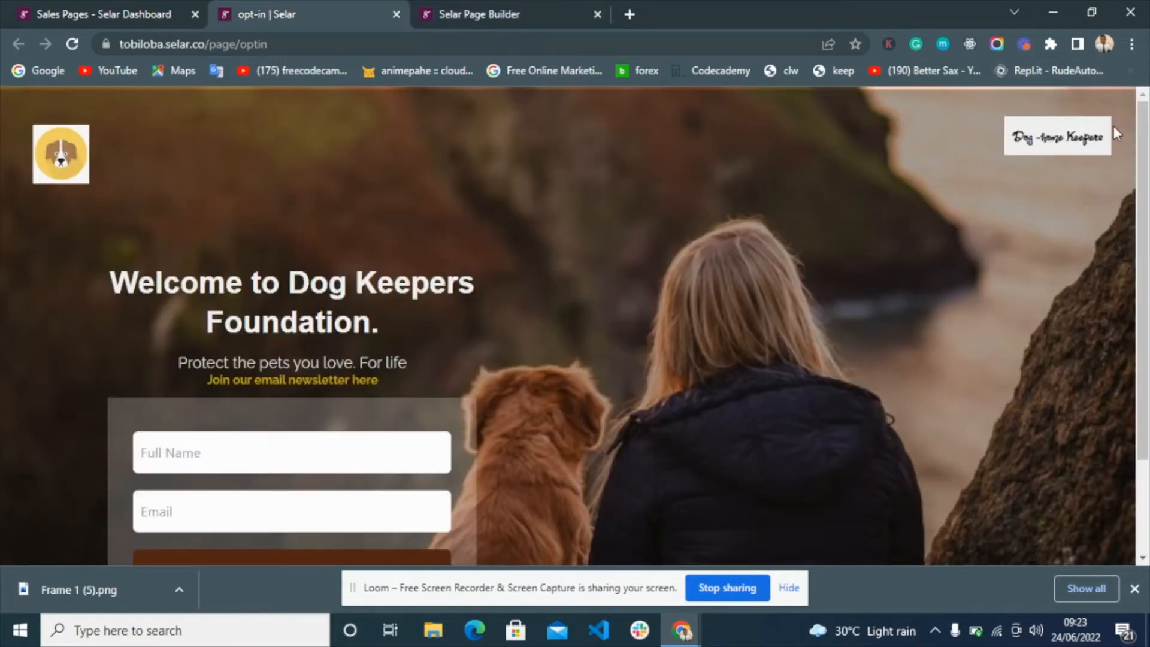
pyautogui.scroll(-3, 660, 362)
pyautogui.scroll(3, 658, 359)
pyautogui.click(472, 8)
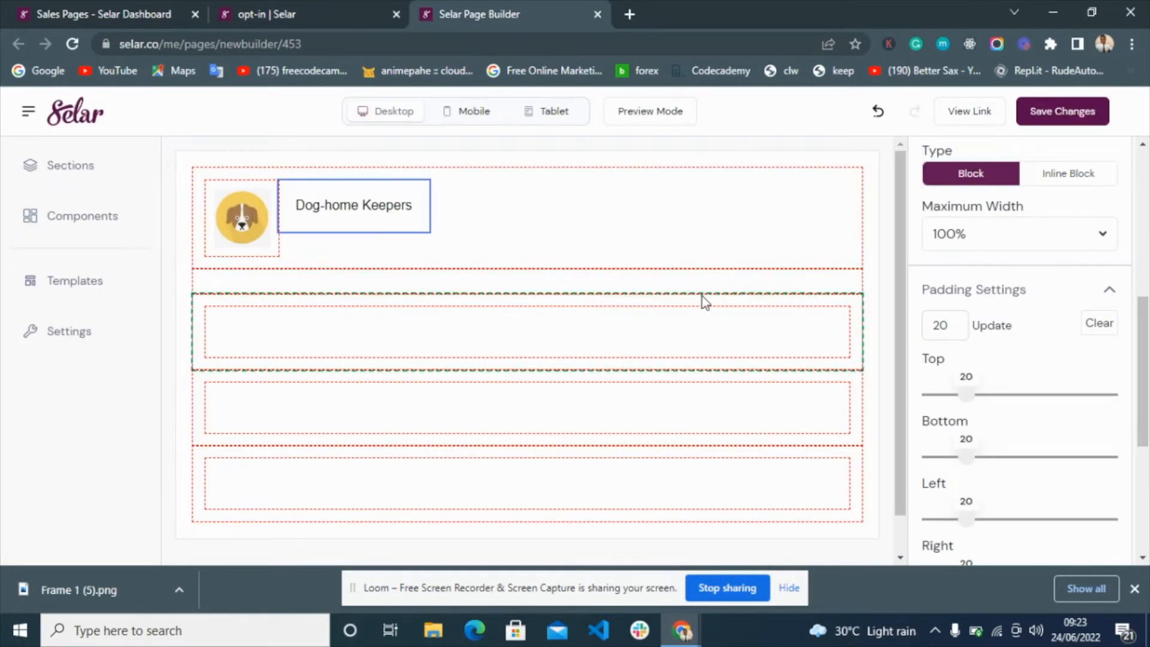
pyautogui.click(953, 327)
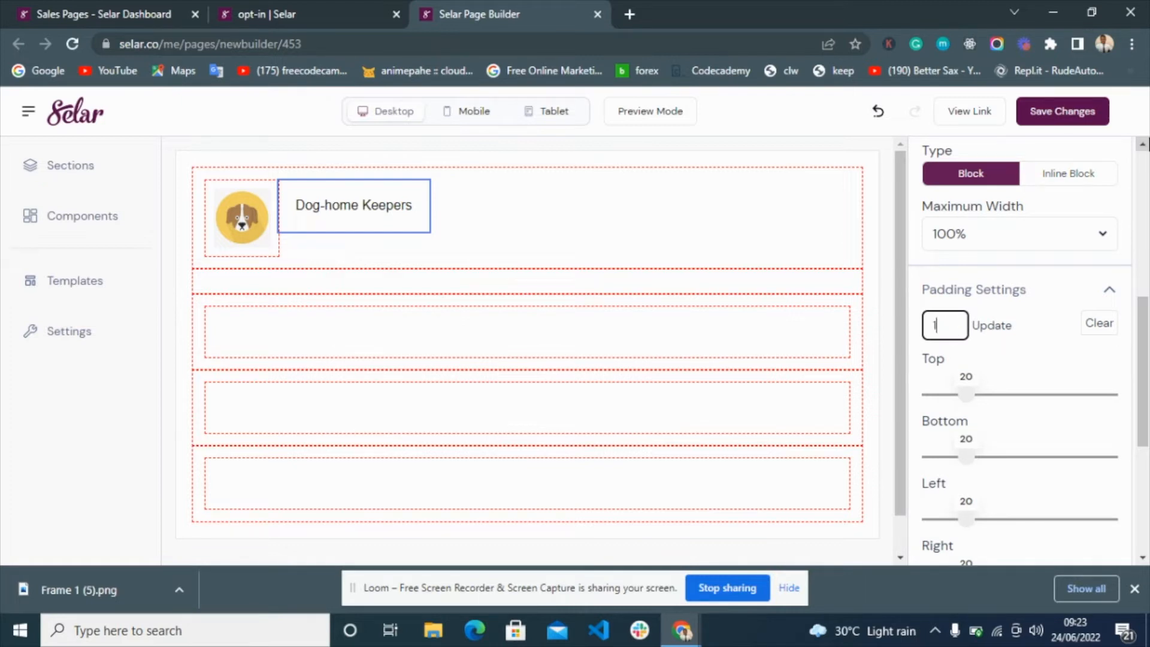
pyautogui.click(992, 330)
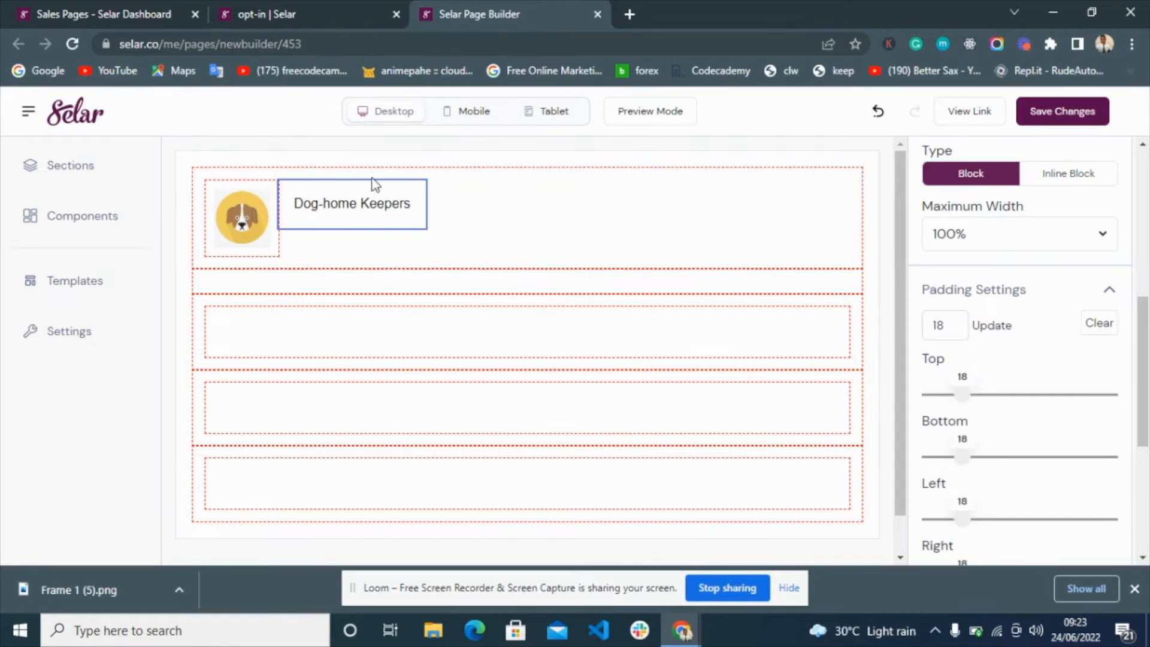
# - Give the container around the "Dog-home Keepers" text a light grey background color
pyautogui.click(1028, 299)
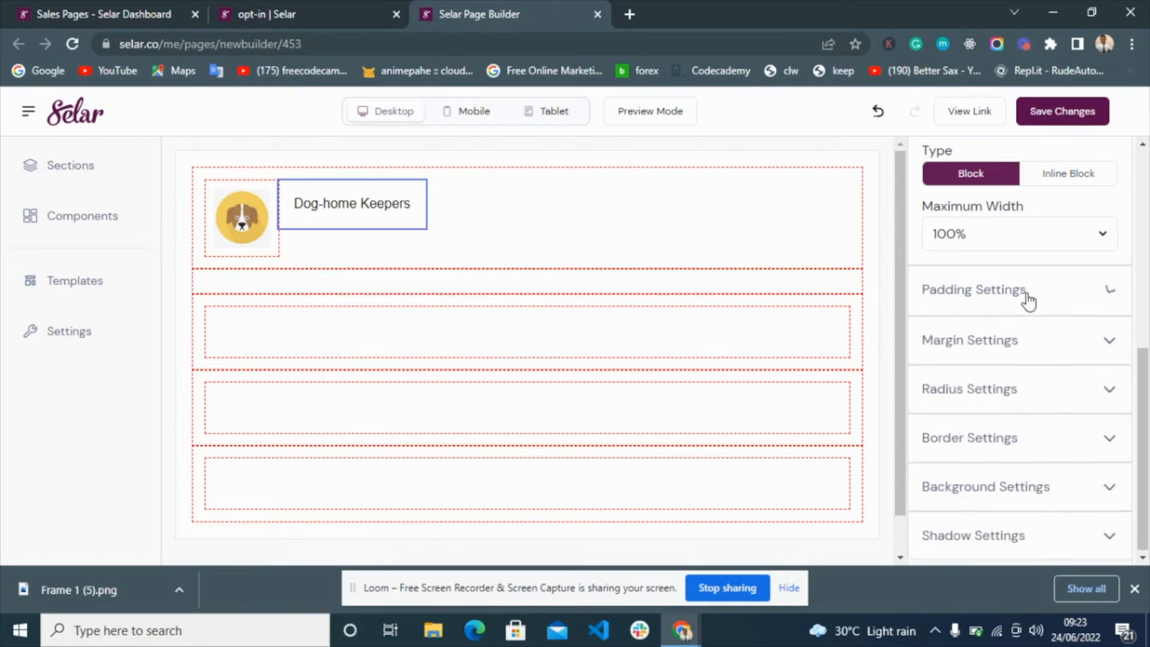
pyautogui.click(981, 484)
pyautogui.scroll(-1, 978, 476)
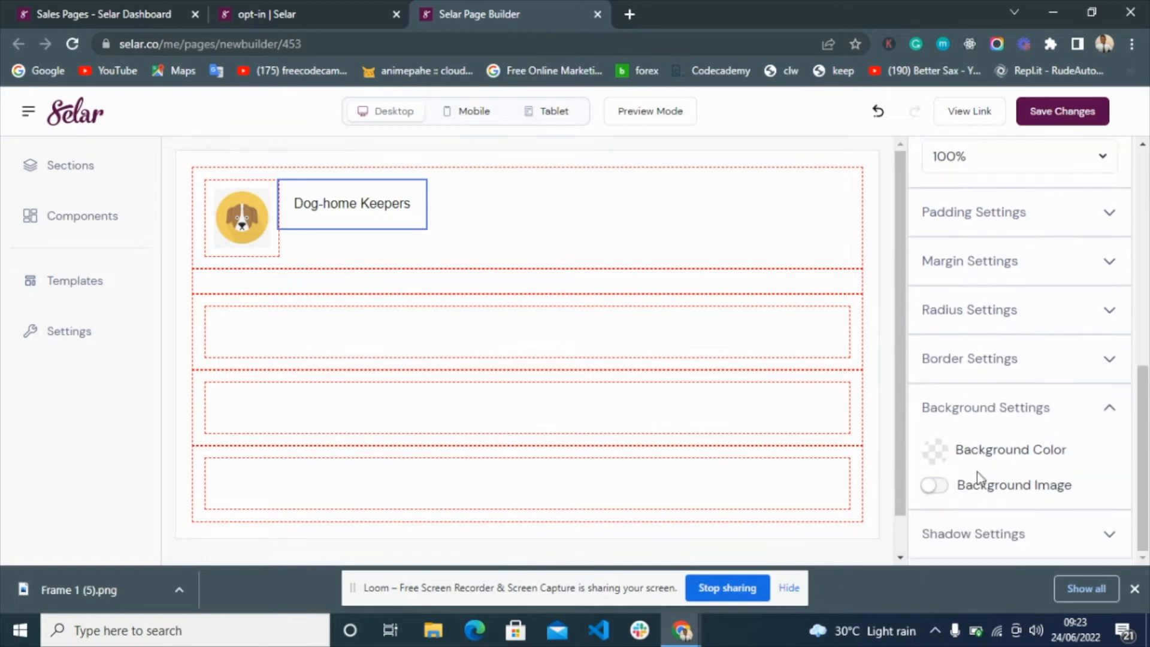
pyautogui.click(941, 453)
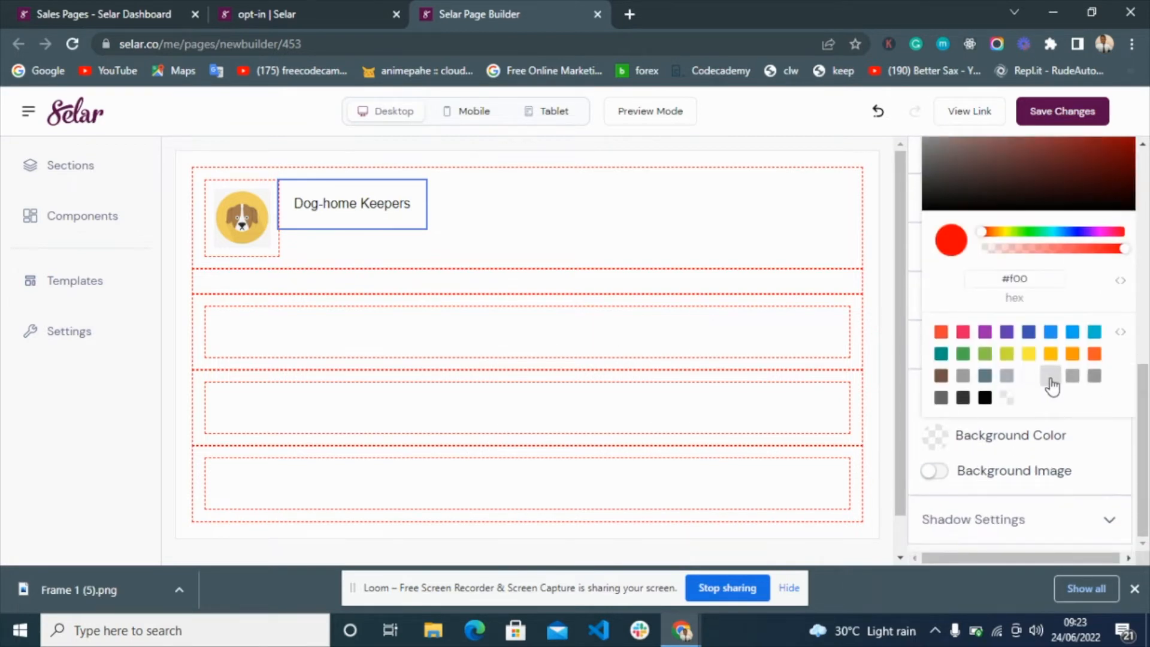
pyautogui.click(1050, 375)
# - Change the font family of the "Dog-home Keepers" text to a handwritten script font
pyautogui.click(362, 203)
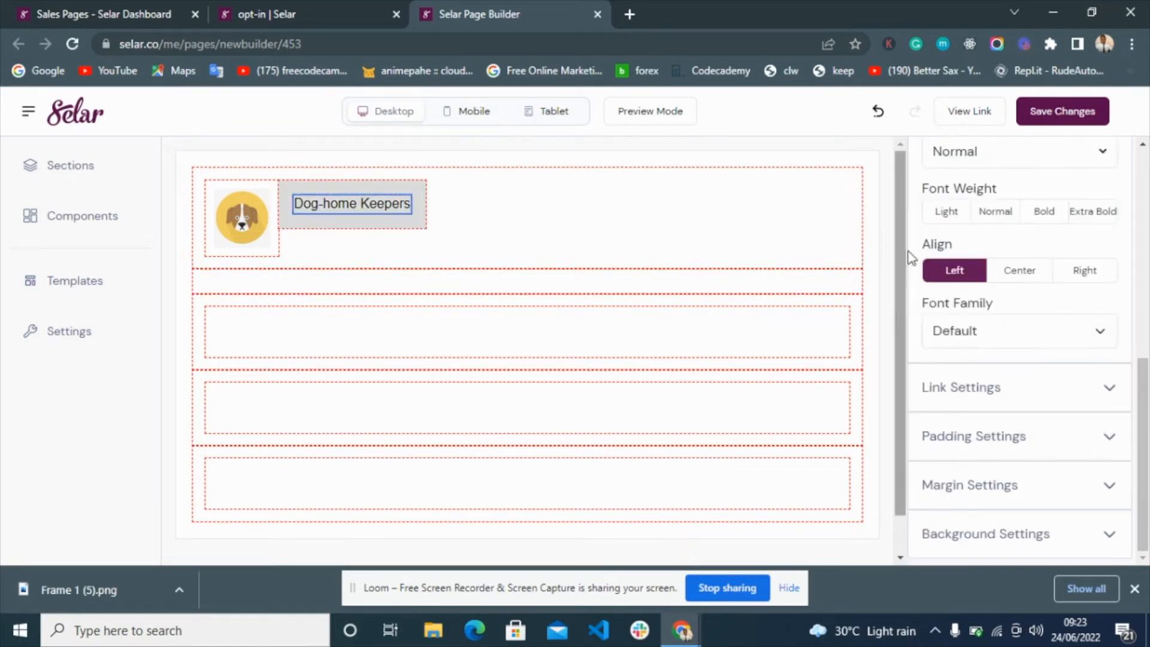
pyautogui.scroll(3, 989, 359)
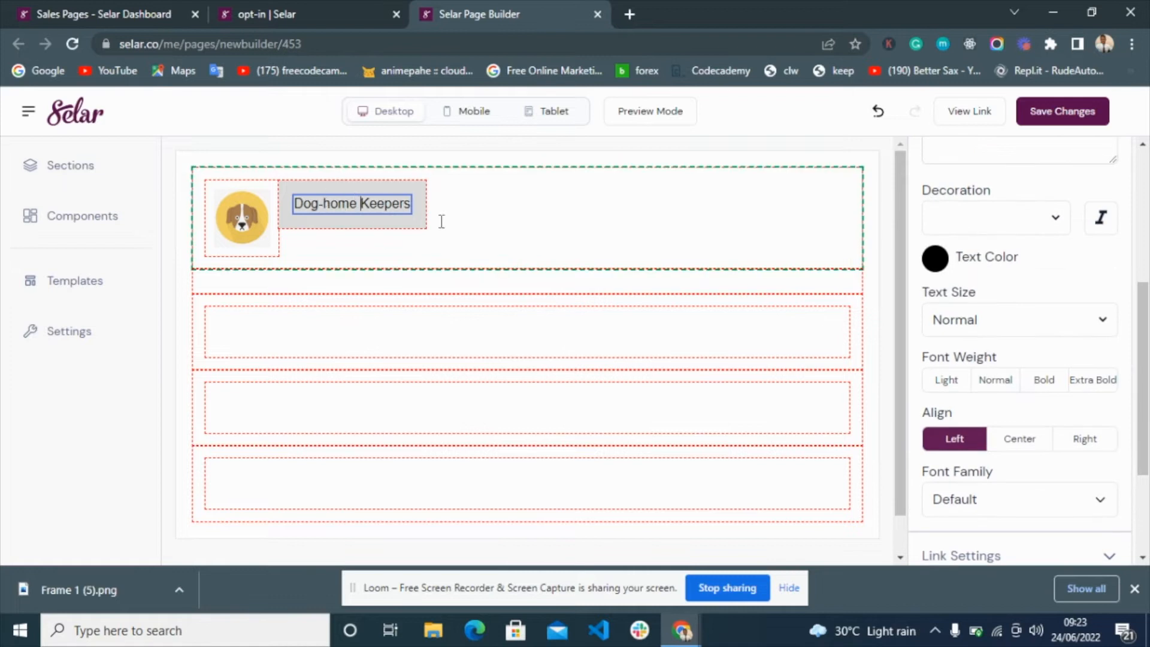
pyautogui.scroll(1, 981, 275)
pyautogui.scroll(-2, 983, 389)
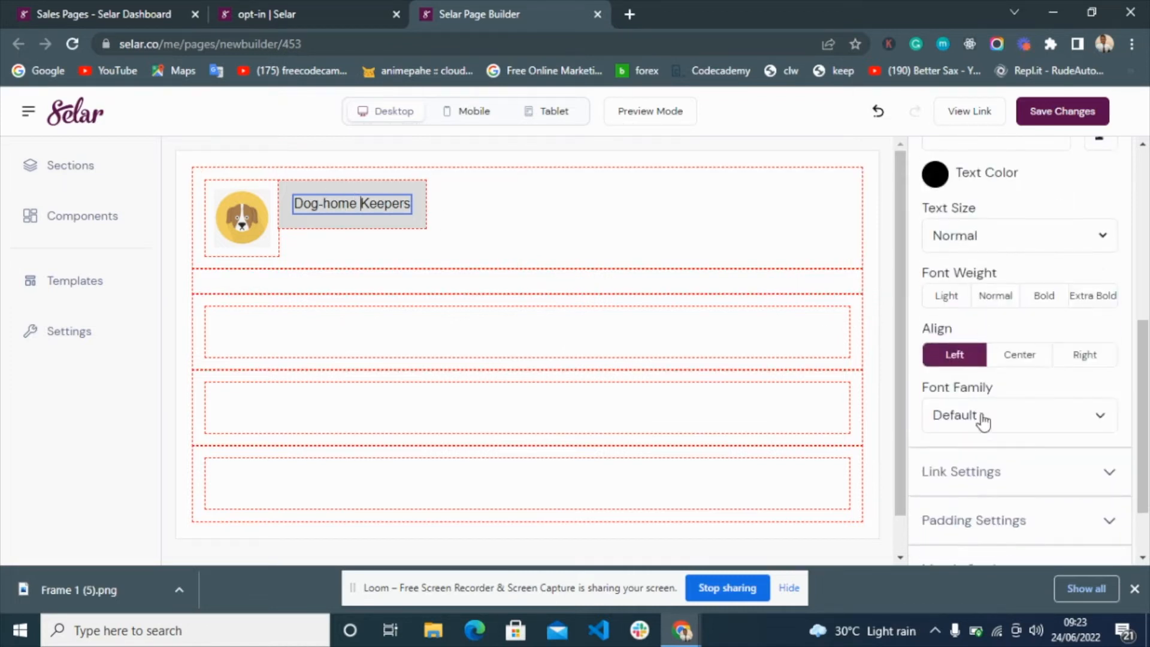
pyautogui.click(983, 422)
pyautogui.click(971, 482)
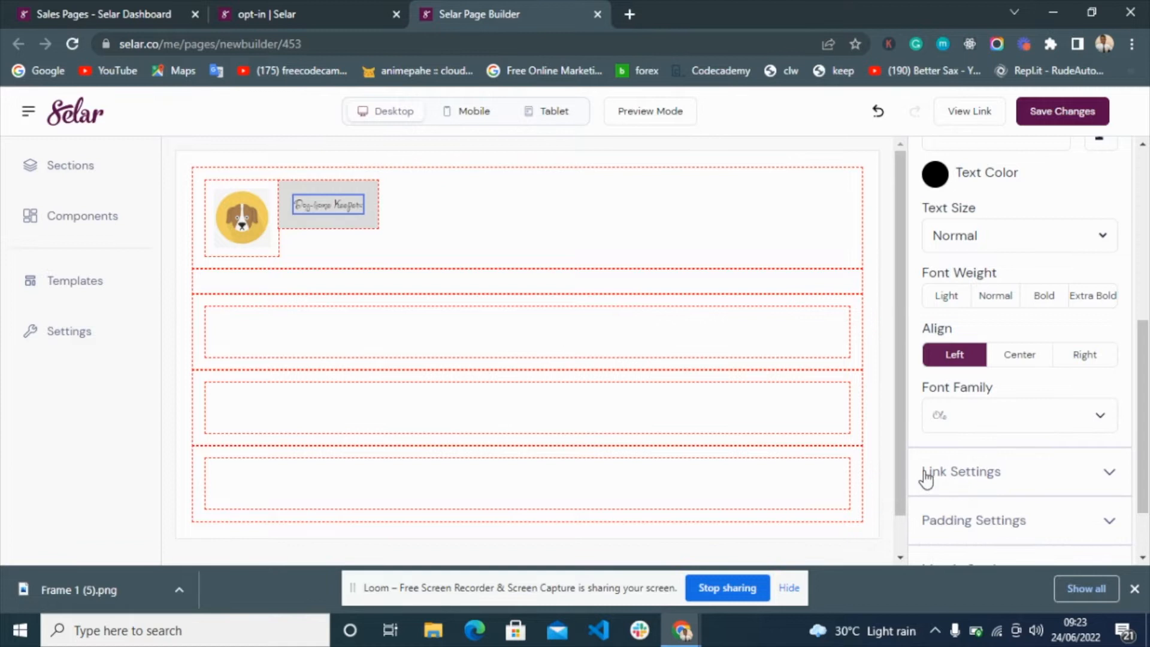
# - Set the "Dog-home Keepers" text size to Extra Large and its font weight to Bold
pyautogui.scroll(2, 993, 341)
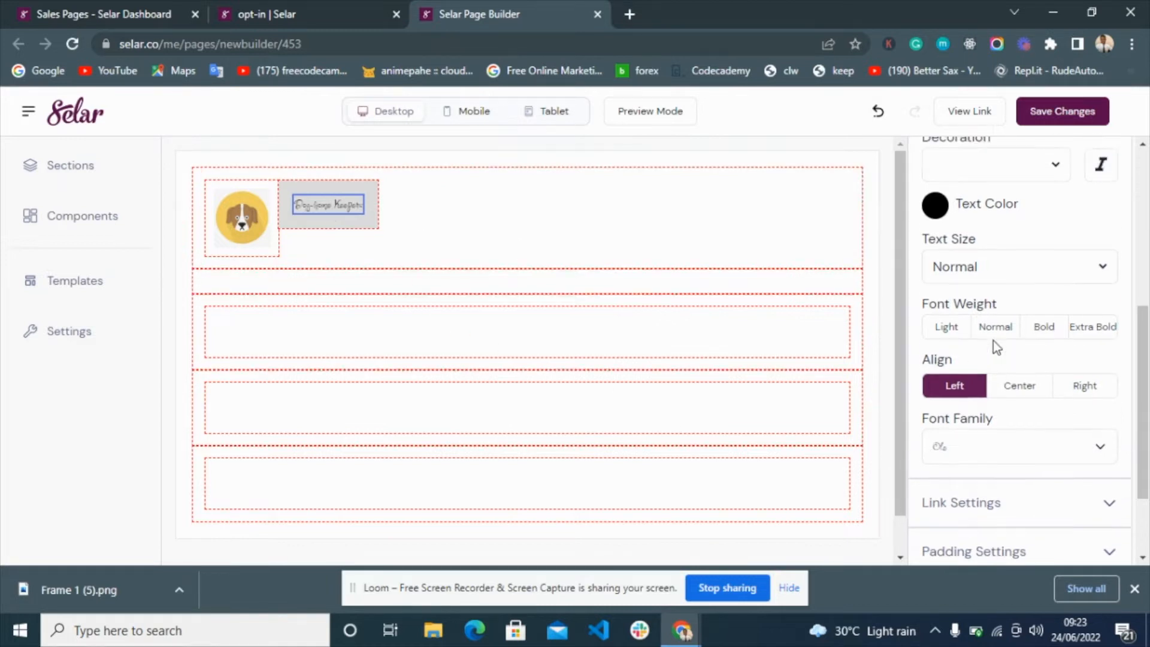
pyautogui.click(1007, 329)
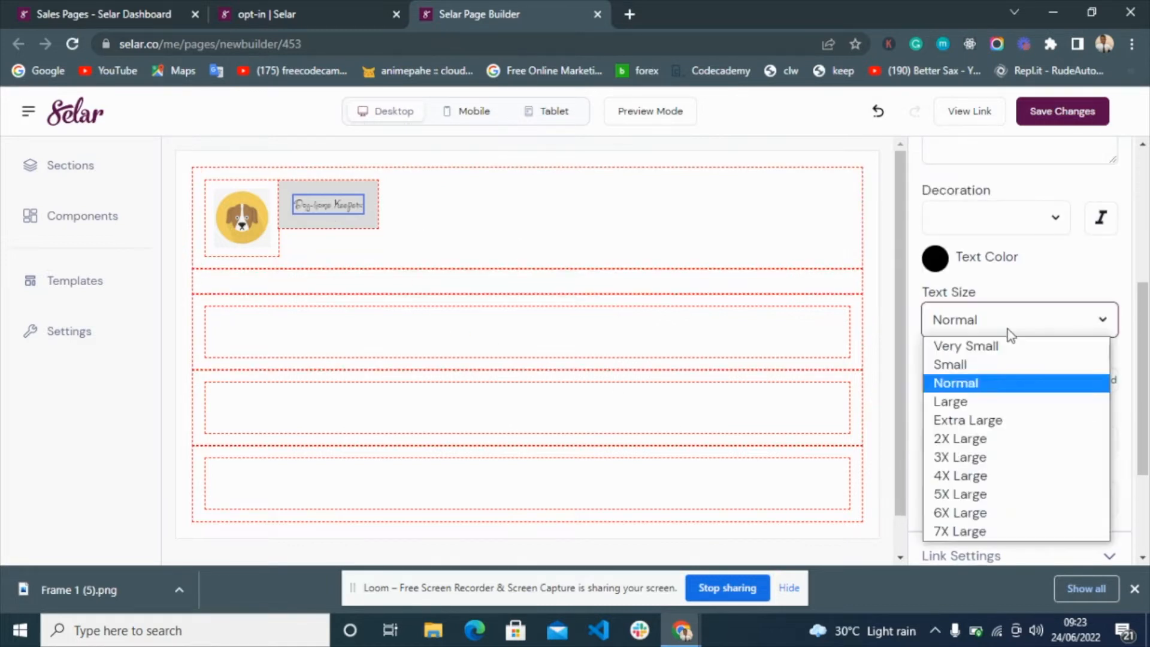
pyautogui.click(997, 417)
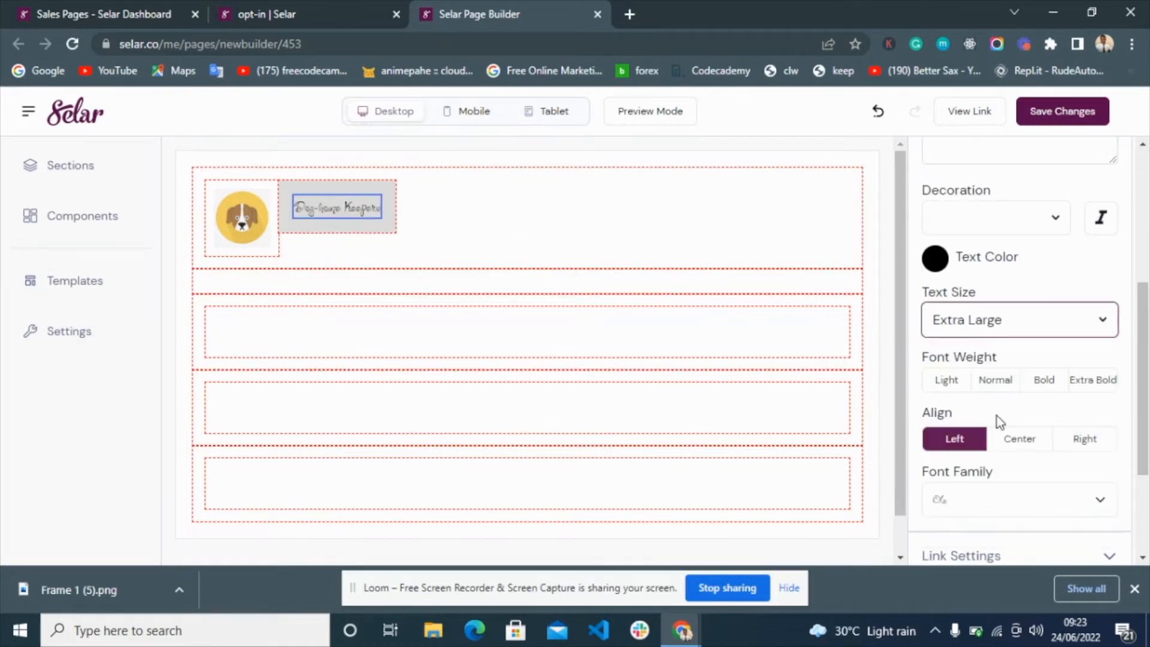
pyautogui.click(1043, 381)
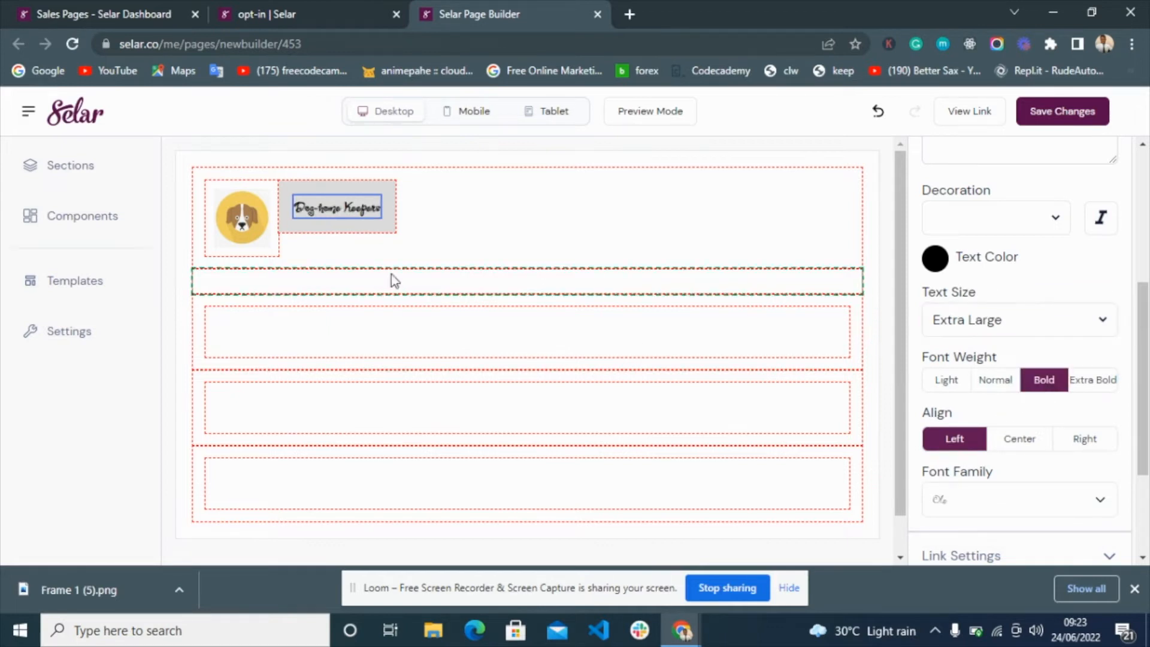
# - Select the row holding the logo and brand name, check the example header's layout, and set Align Items to Center
pyautogui.click(423, 228)
pyautogui.click(437, 226)
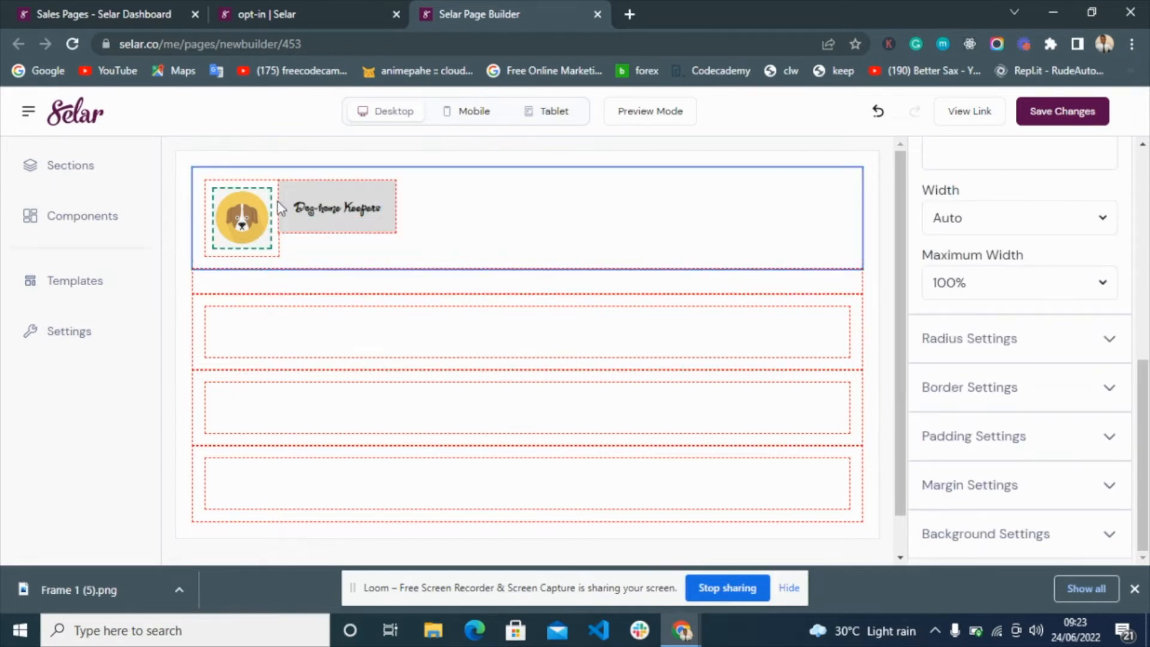
pyautogui.click(306, 8)
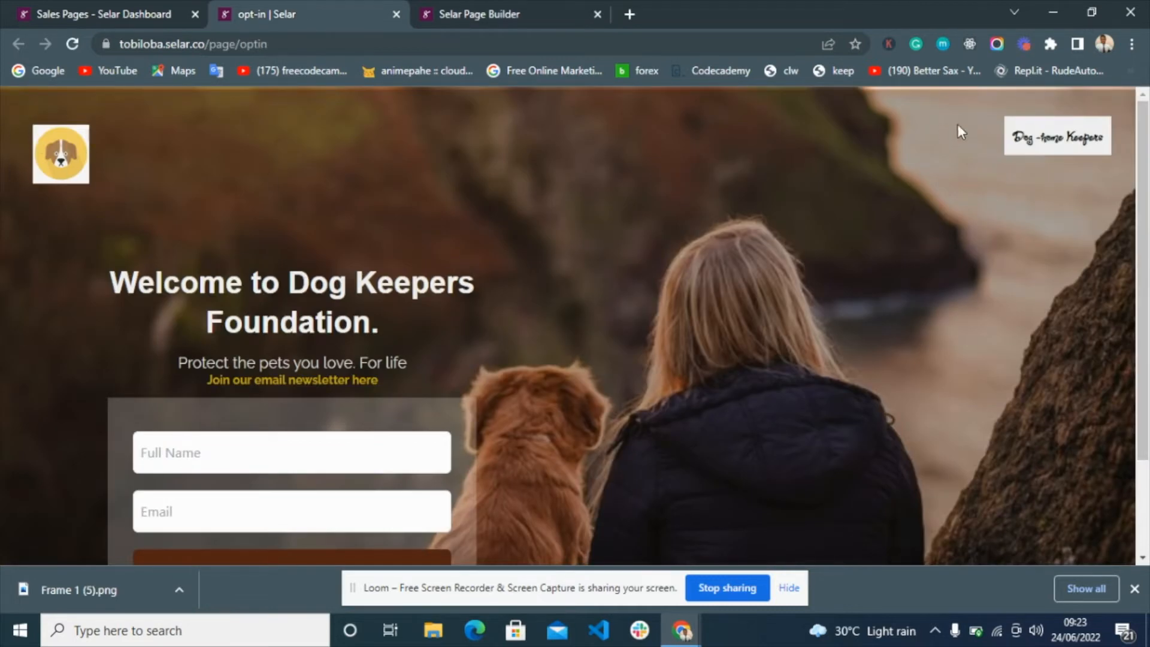
pyautogui.click(460, 8)
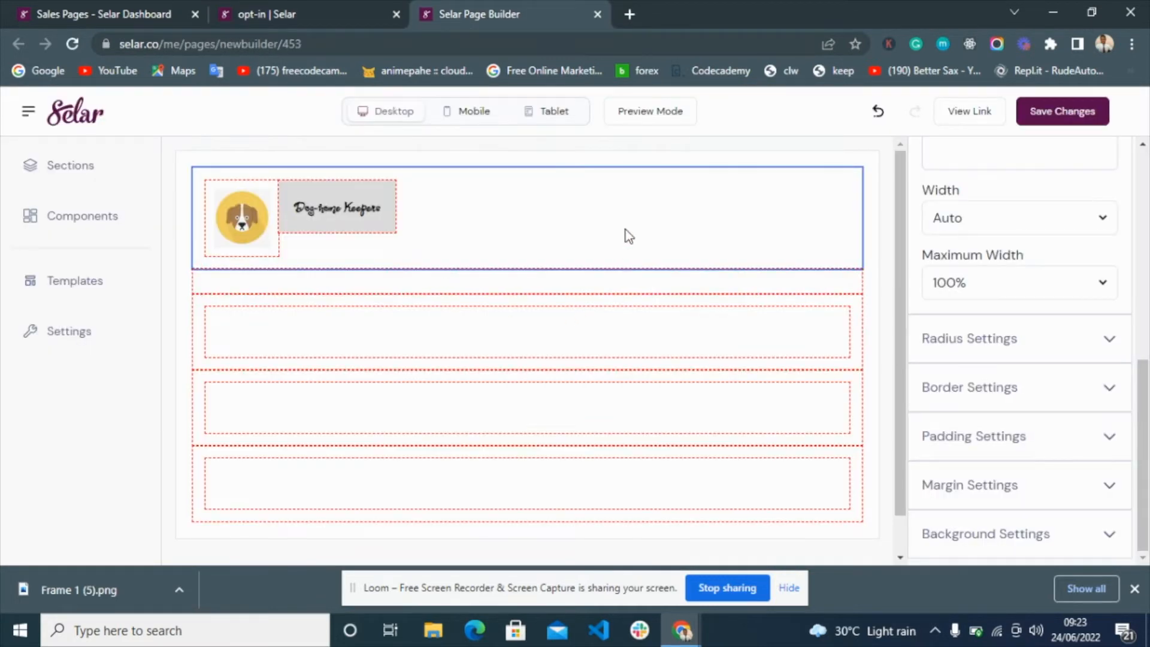
pyautogui.scroll(5, 1098, 305)
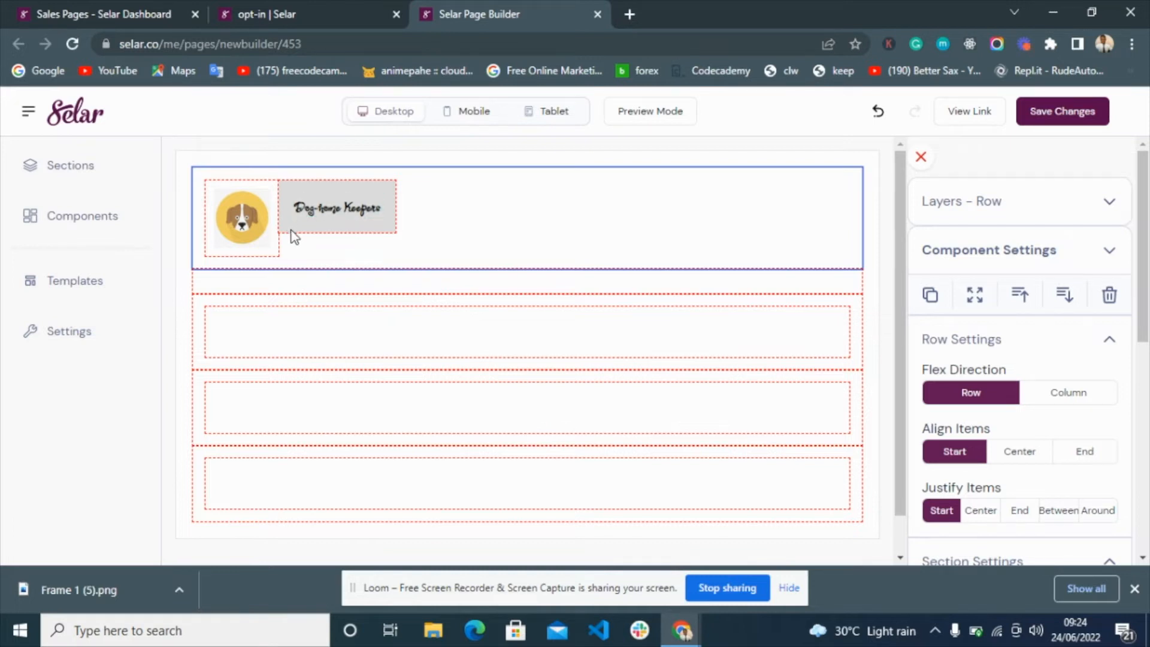
pyautogui.scroll(-2, 1000, 360)
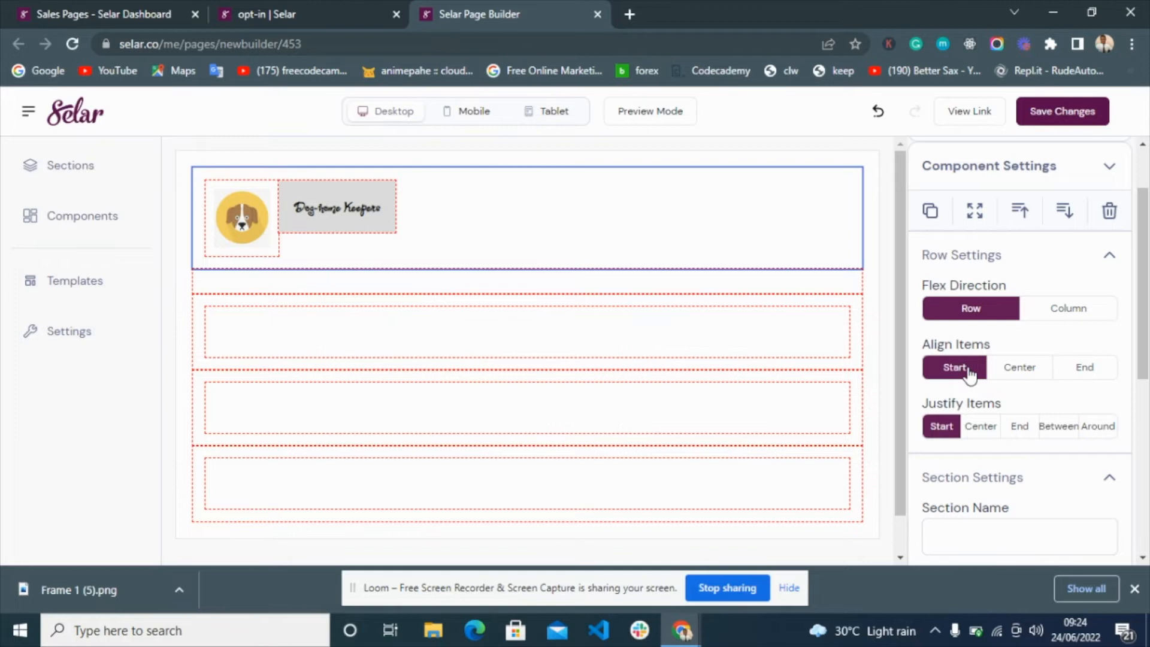
pyautogui.click(1037, 372)
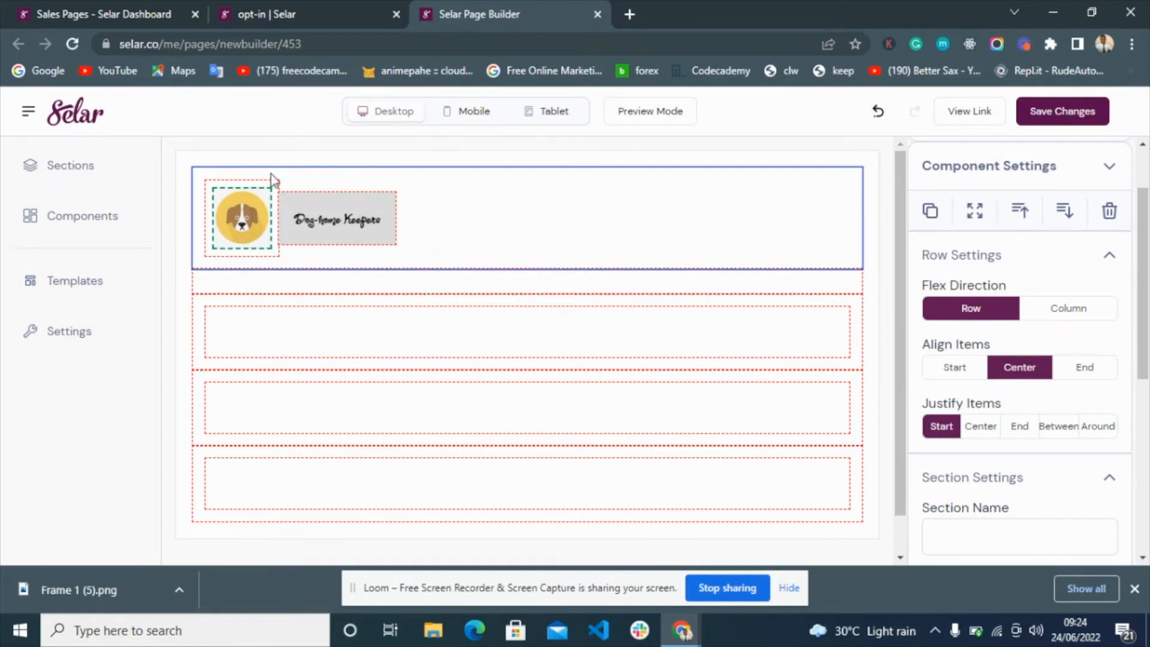
# - Try the Start and End item alignments on the header row, then return it to Center
pyautogui.click(956, 367)
pyautogui.click(1017, 375)
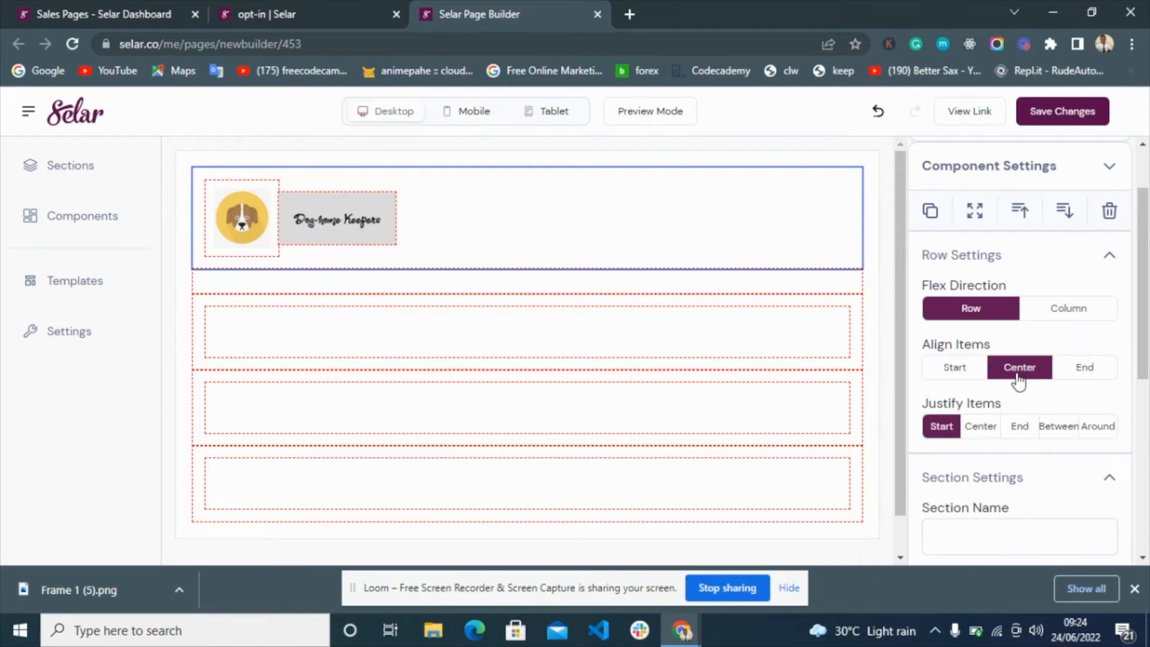
pyautogui.click(1098, 379)
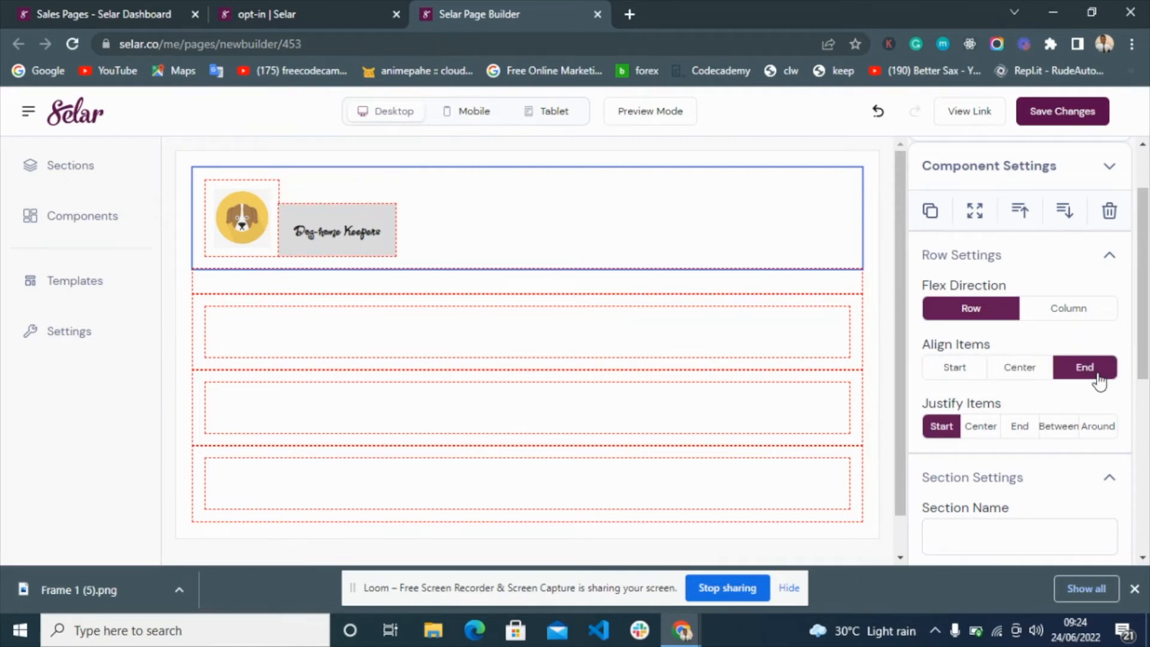
pyautogui.click(1031, 373)
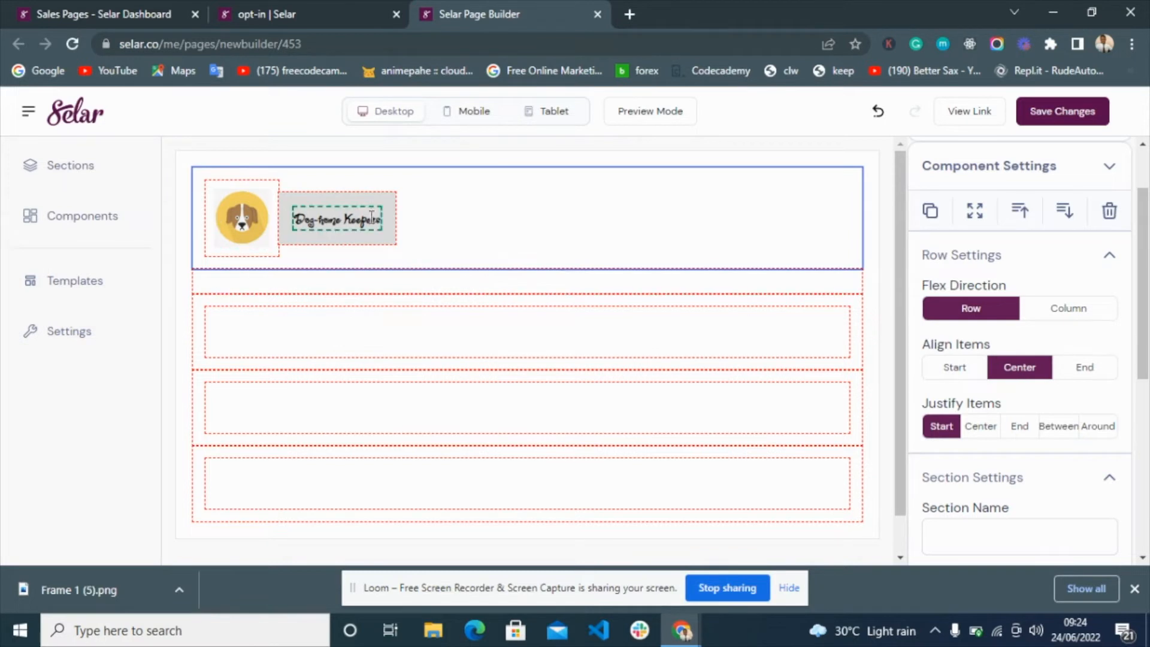
# - Try the header row's Justify Items options, settle on Between, and compare the layout with the example page
pyautogui.click(1059, 426)
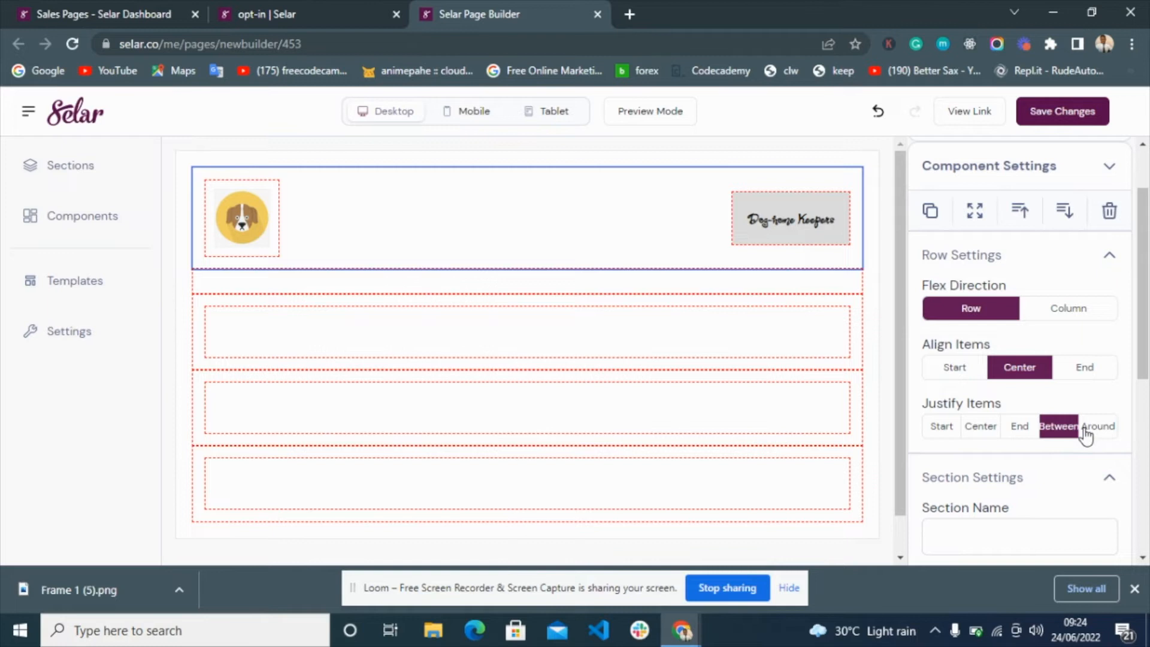
pyautogui.click(1022, 439)
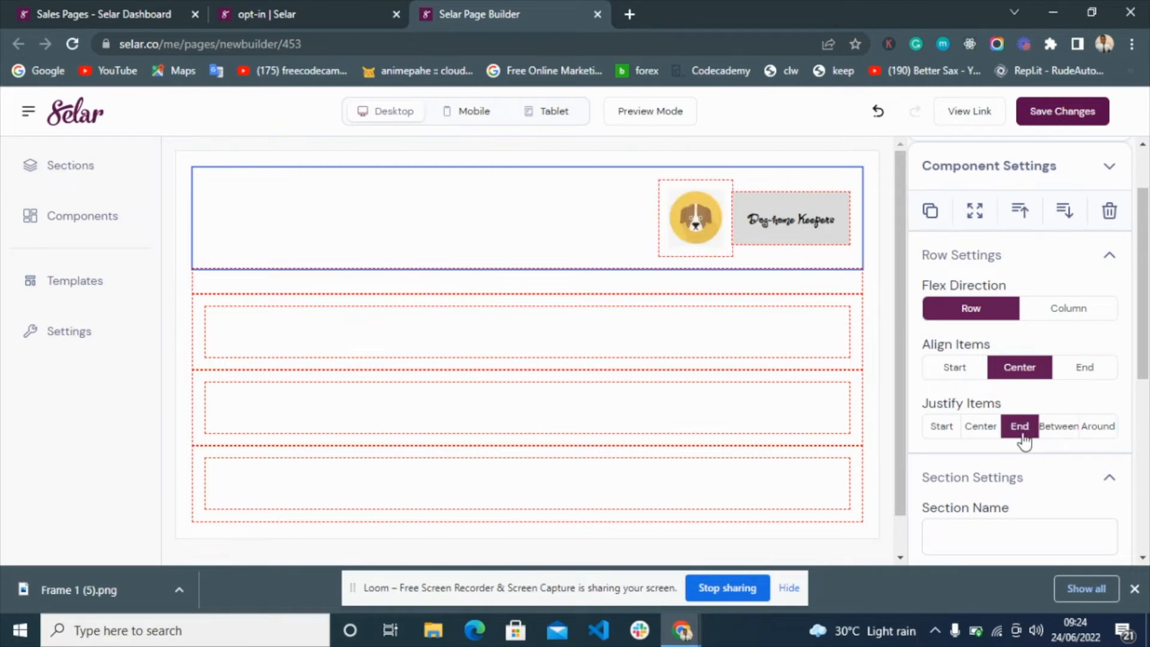
pyautogui.click(981, 438)
pyautogui.click(942, 440)
pyautogui.click(1057, 428)
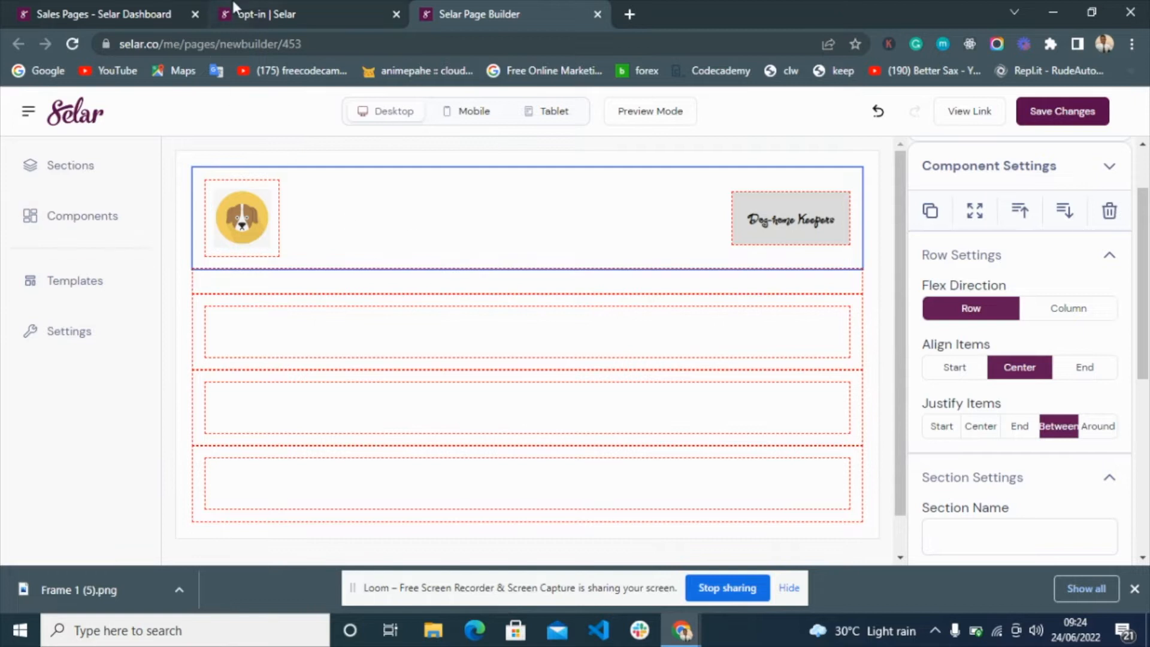
pyautogui.click(259, 8)
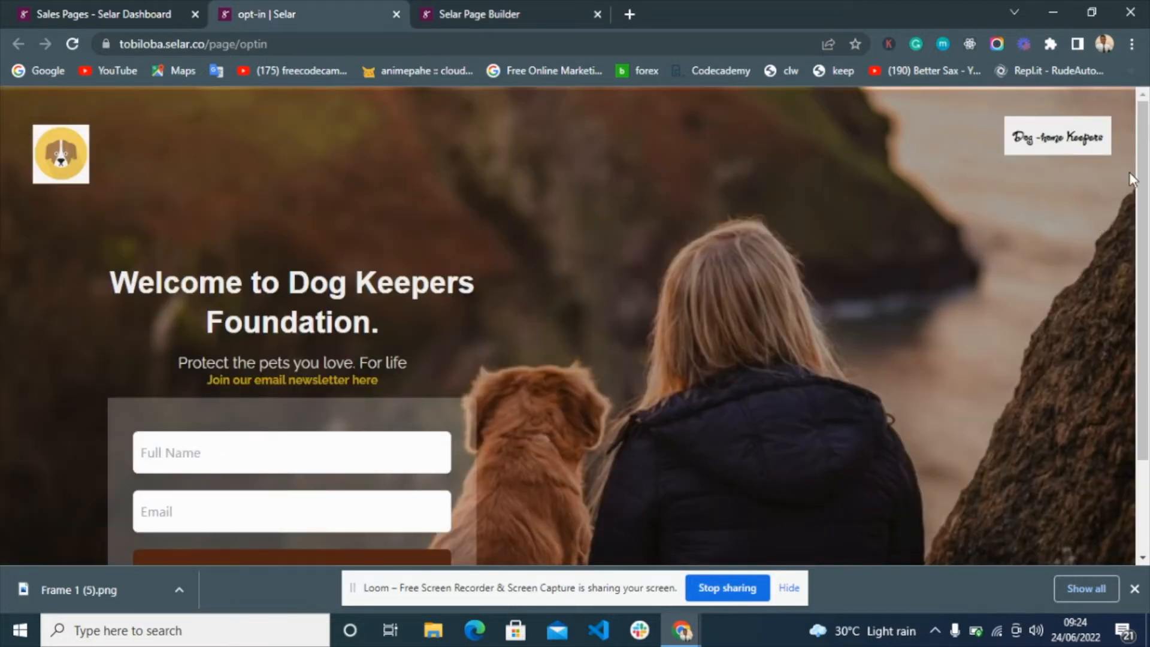
pyautogui.click(523, 10)
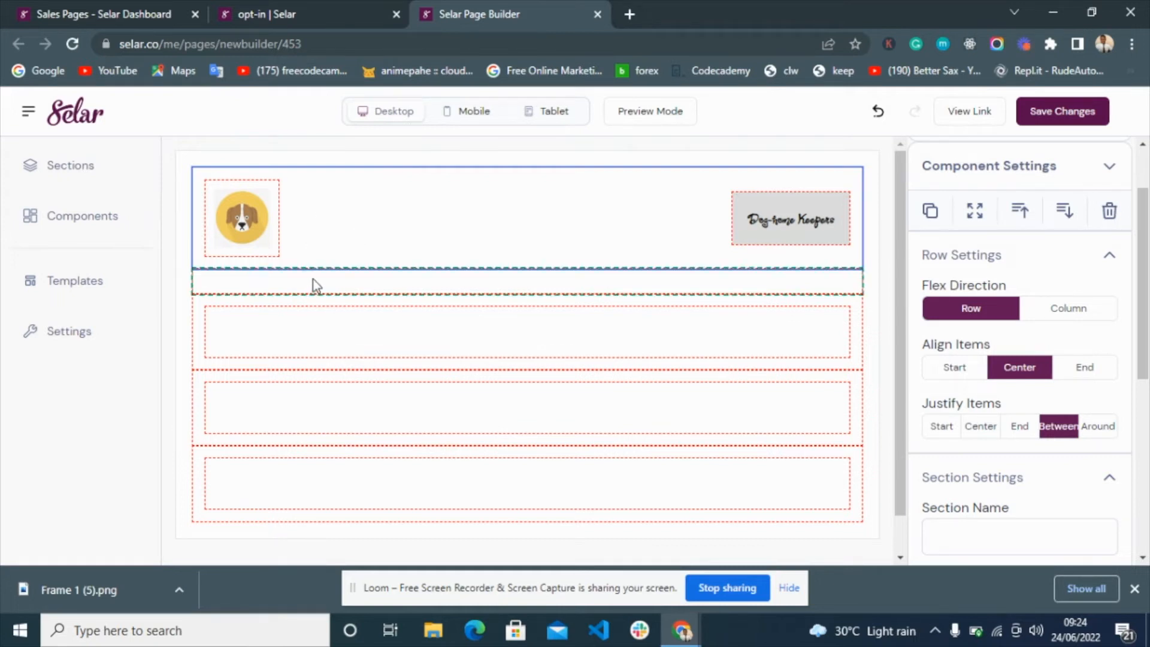
# - Check the example page below its header, and delete the empty row directly beneath the header row
pyautogui.scroll(-1, 306, 272)
pyautogui.click(278, 12)
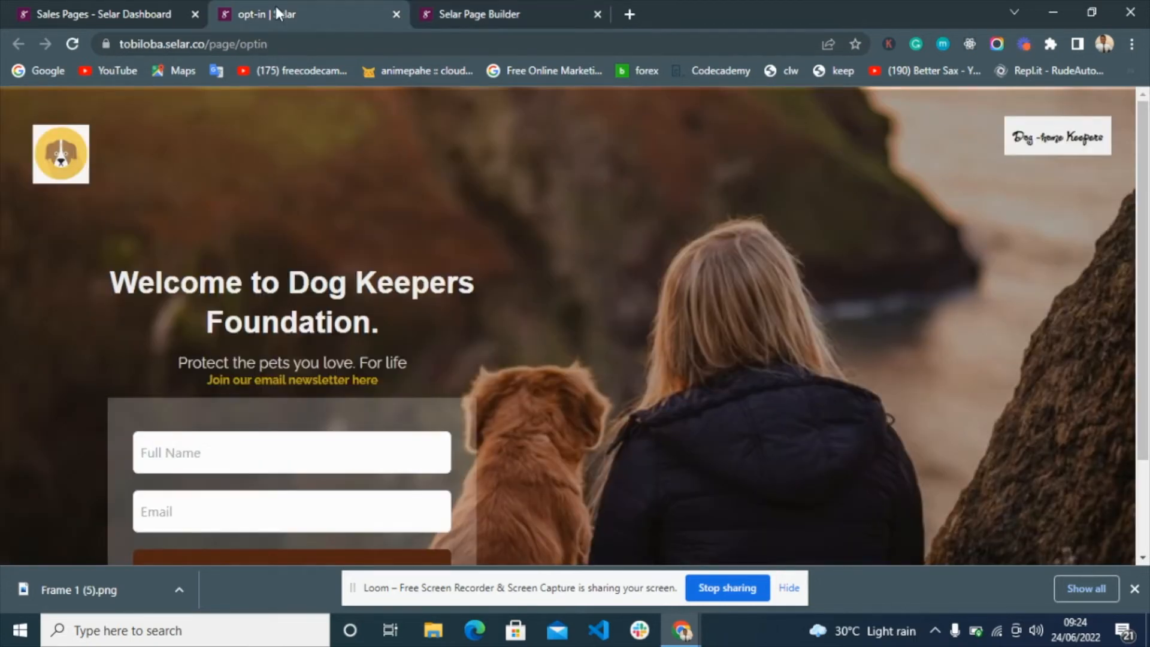
pyautogui.scroll(-1, 307, 204)
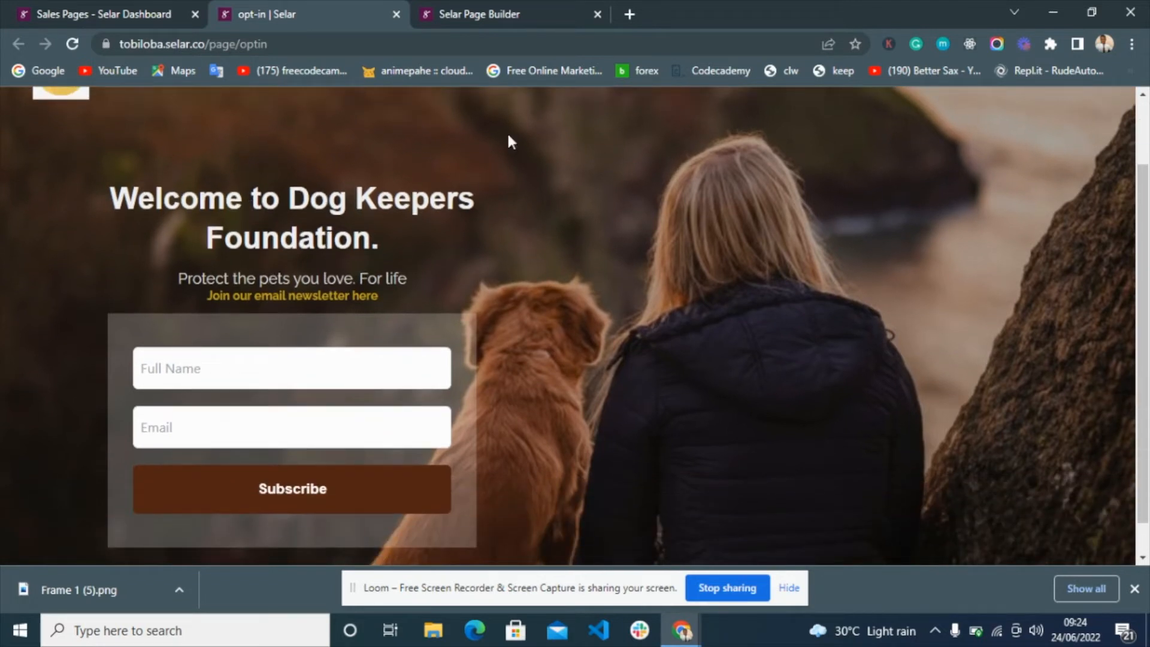
pyautogui.click(455, 8)
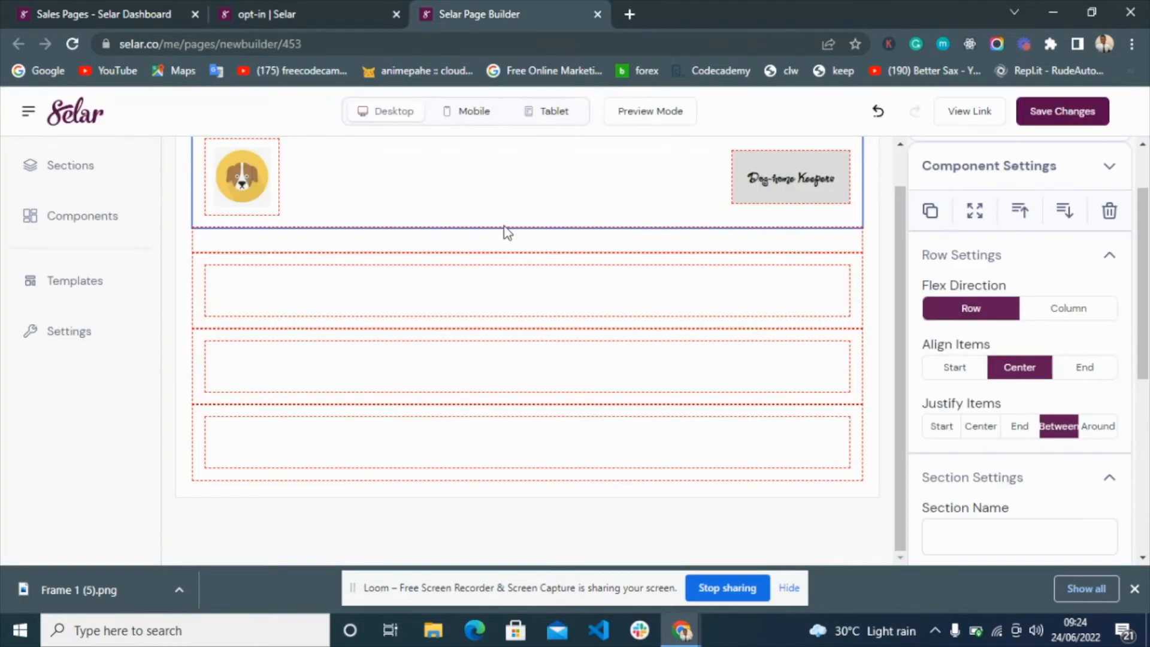
pyautogui.click(552, 246)
pyautogui.scroll(1, 1006, 300)
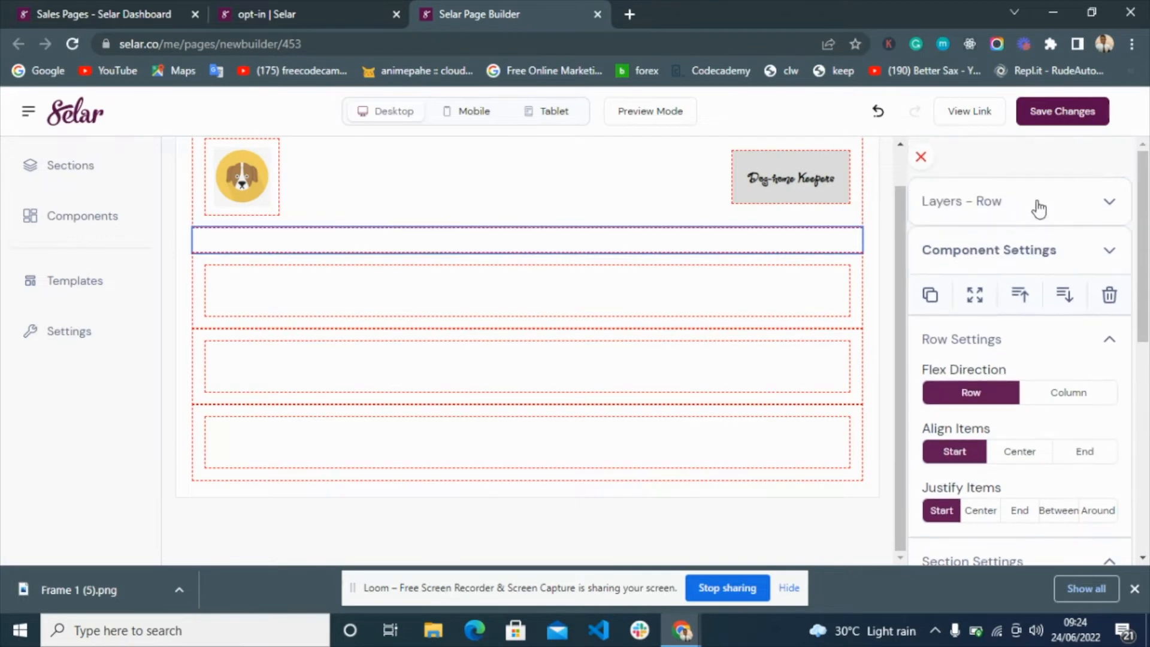
pyautogui.click(1123, 290)
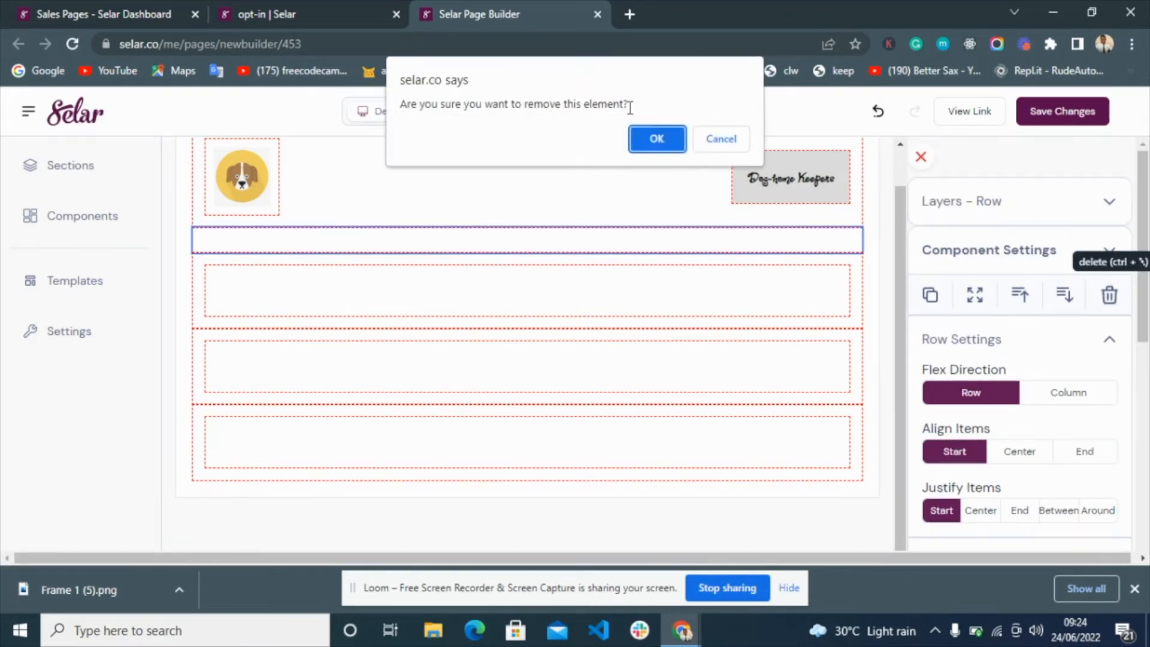
pyautogui.click(665, 140)
# - Compare the row below the header and its container with the headline and form area of the example page
pyautogui.click(567, 289)
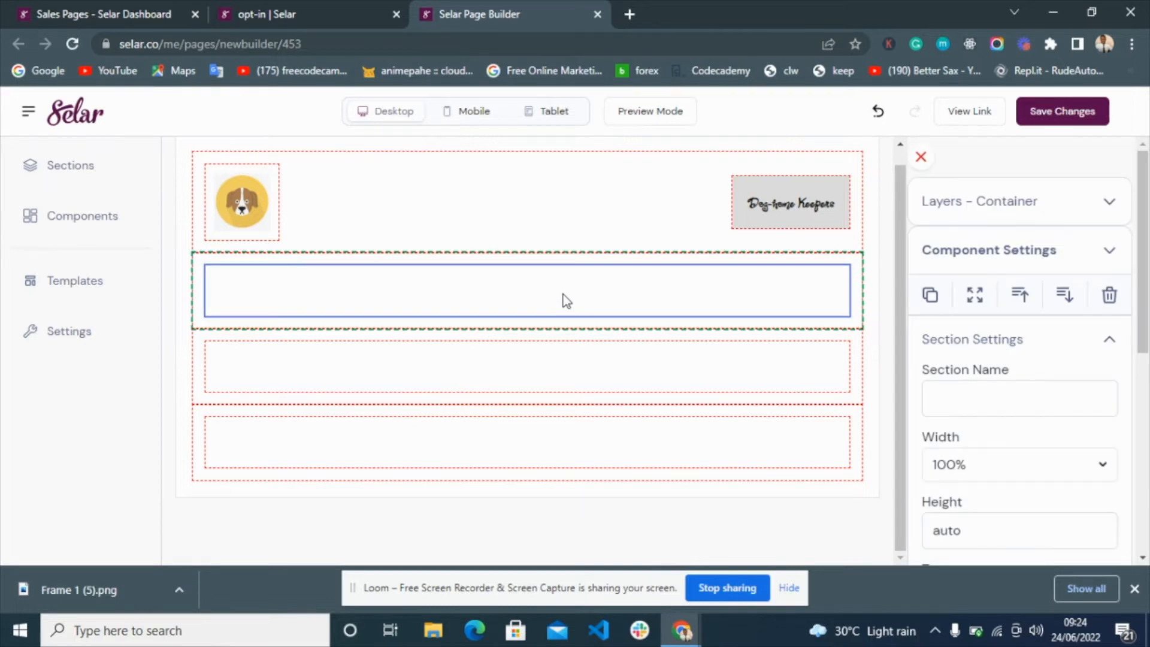
pyautogui.click(294, 5)
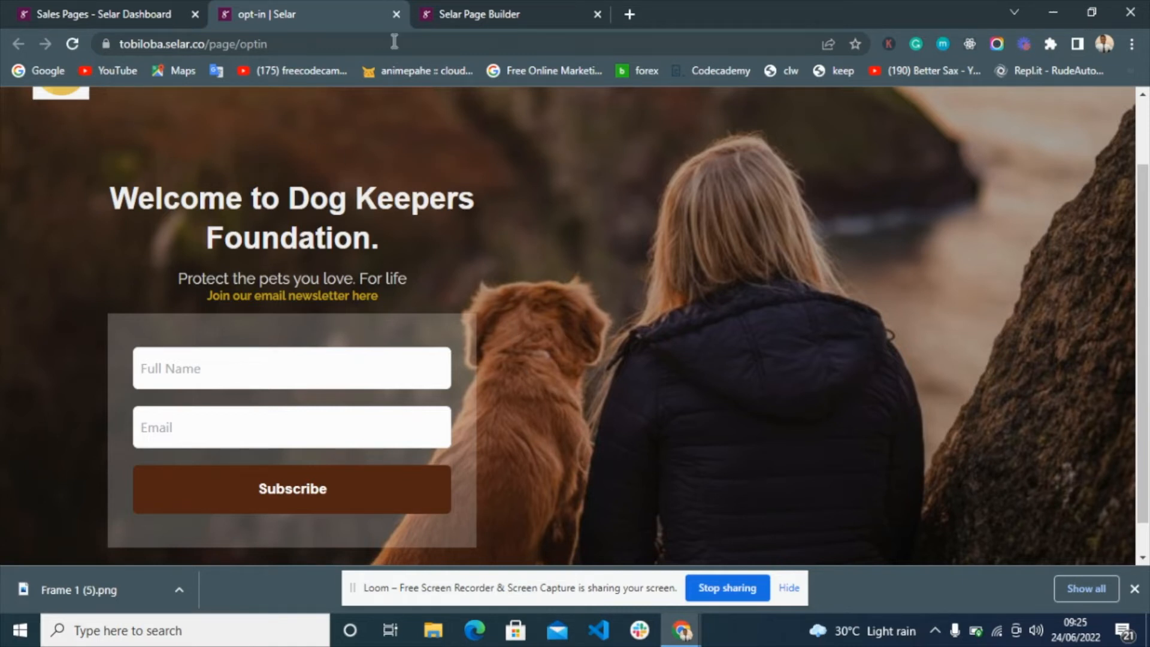
pyautogui.click(497, 12)
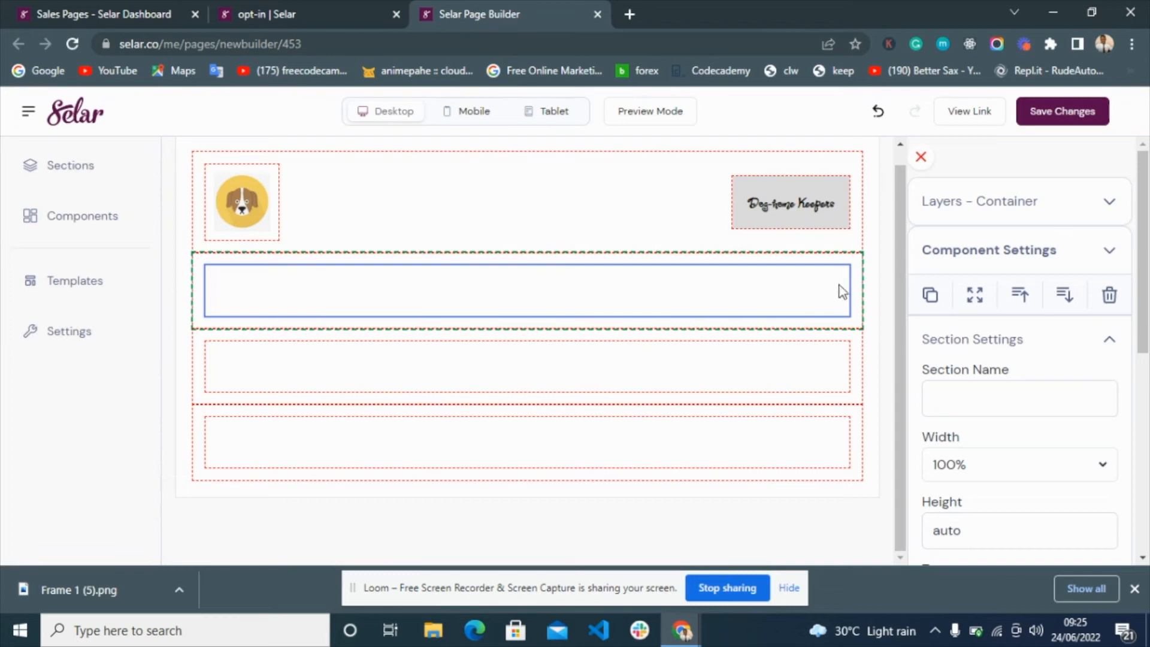
pyautogui.click(862, 294)
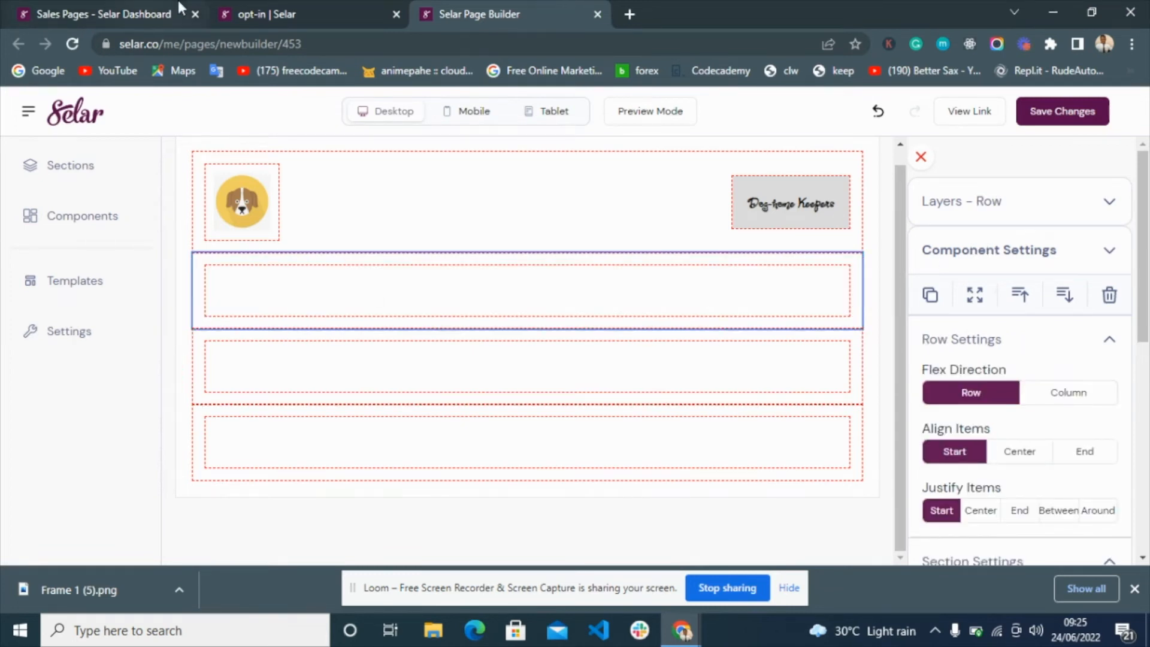
pyautogui.click(288, 12)
pyautogui.scroll(2, 347, 208)
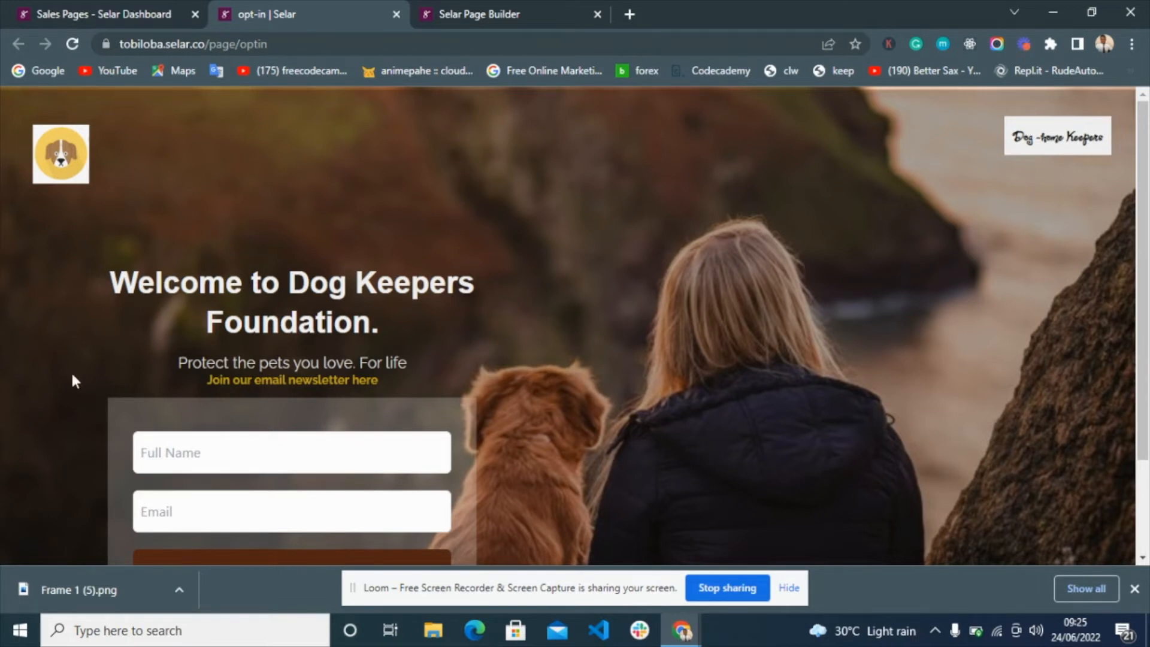
pyautogui.click(574, 8)
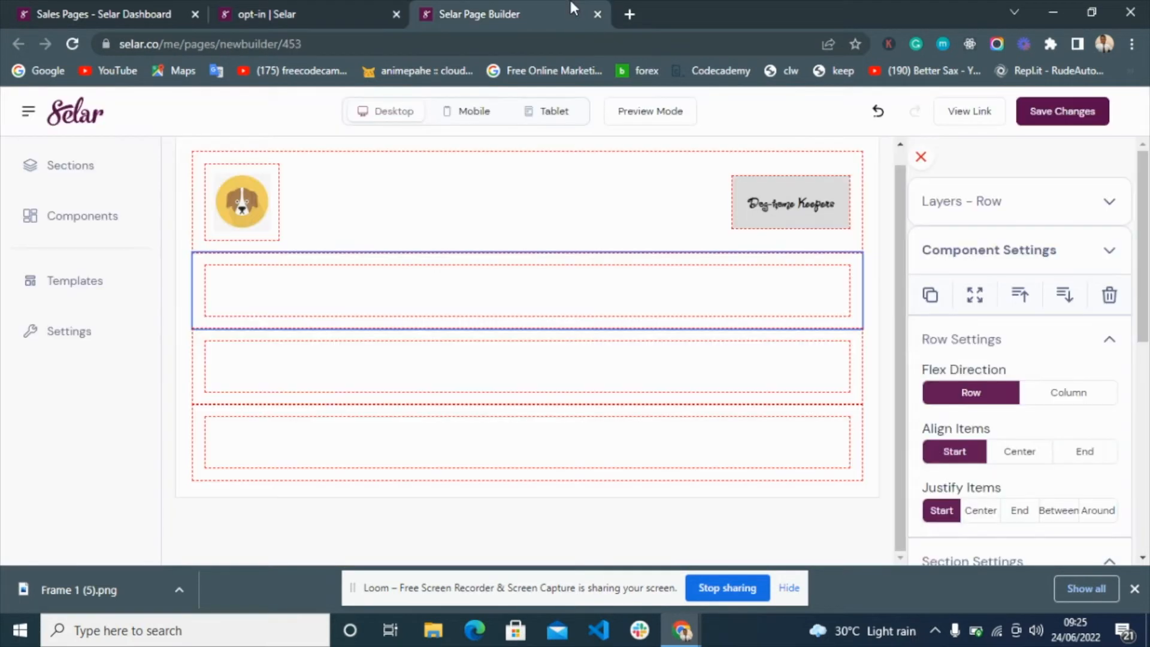
# - Set the width of the container in the row below the header to 50%, checking it against the example page
pyautogui.click(713, 309)
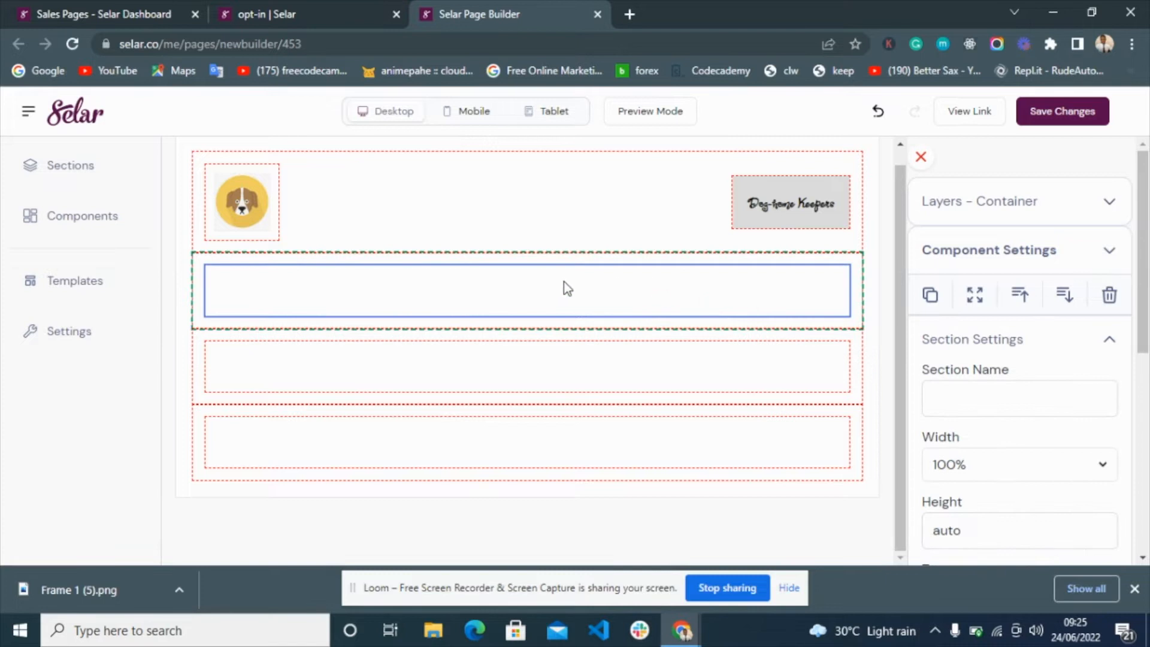
pyautogui.click(329, 14)
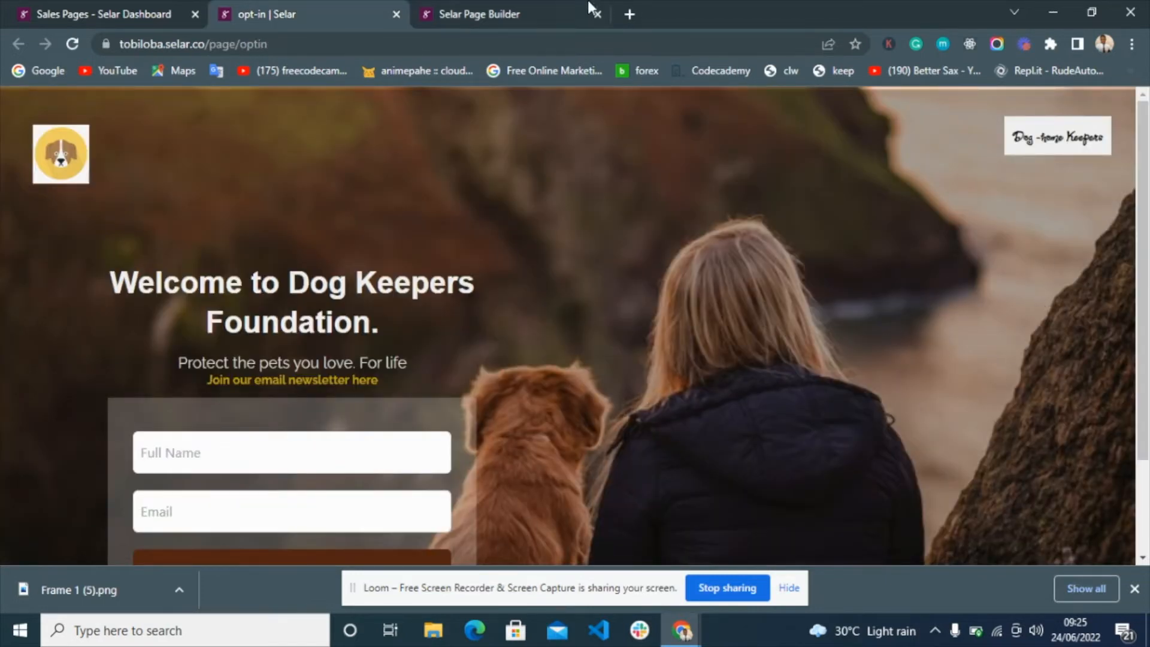
pyautogui.click(574, 8)
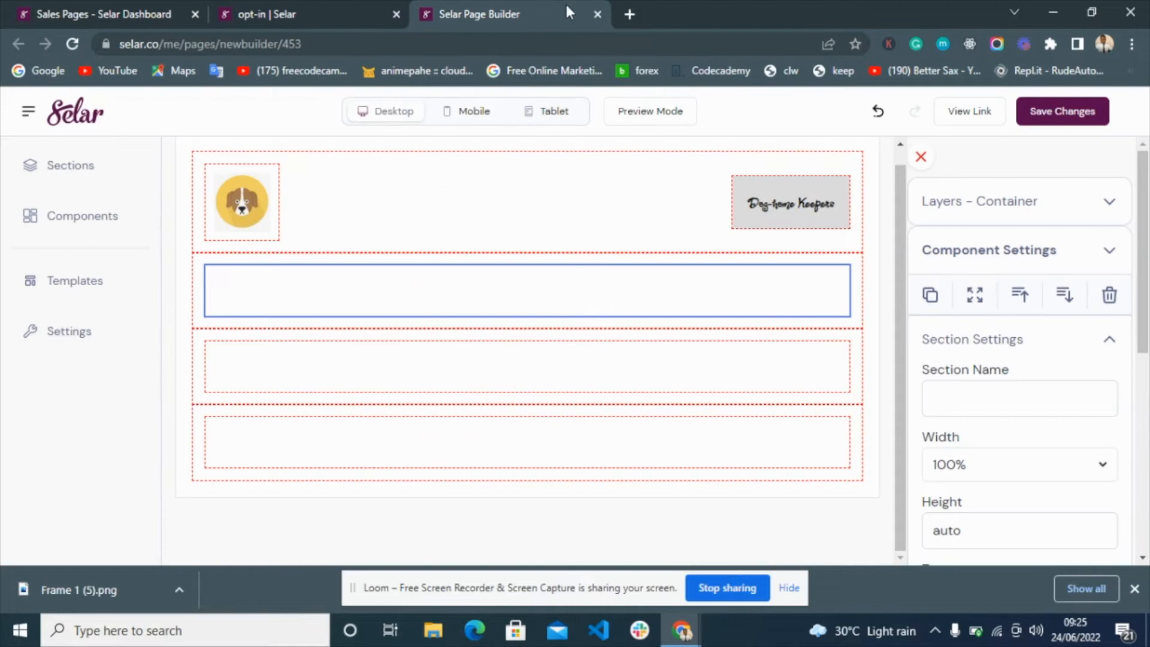
pyautogui.click(1004, 472)
pyautogui.click(973, 193)
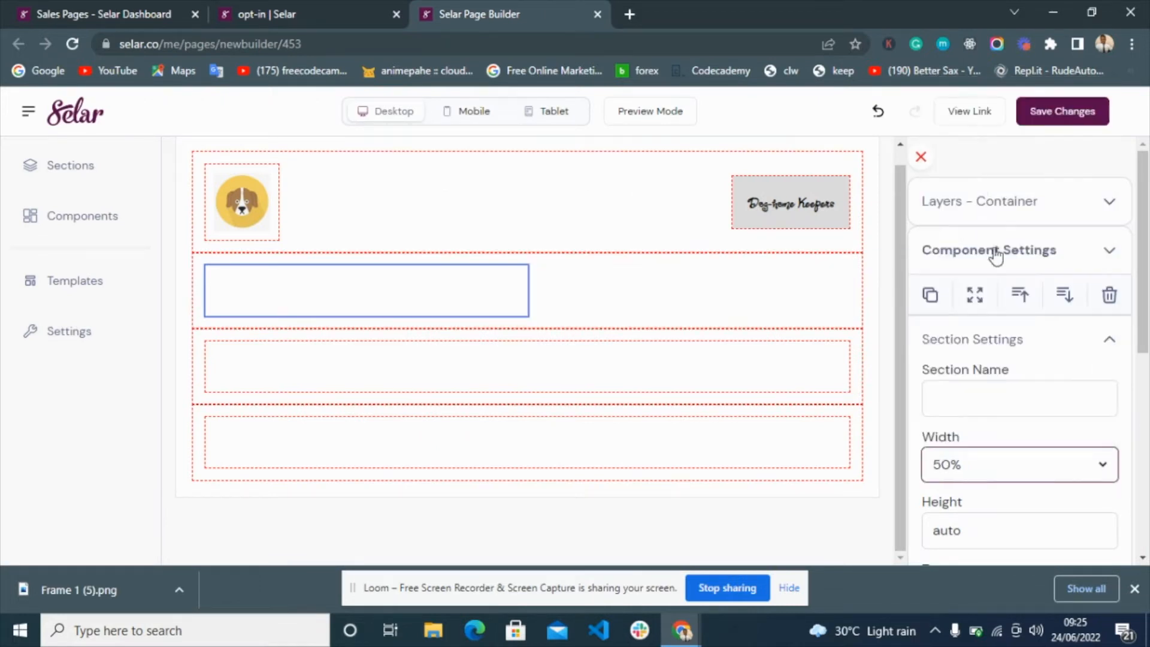
pyautogui.click(367, 279)
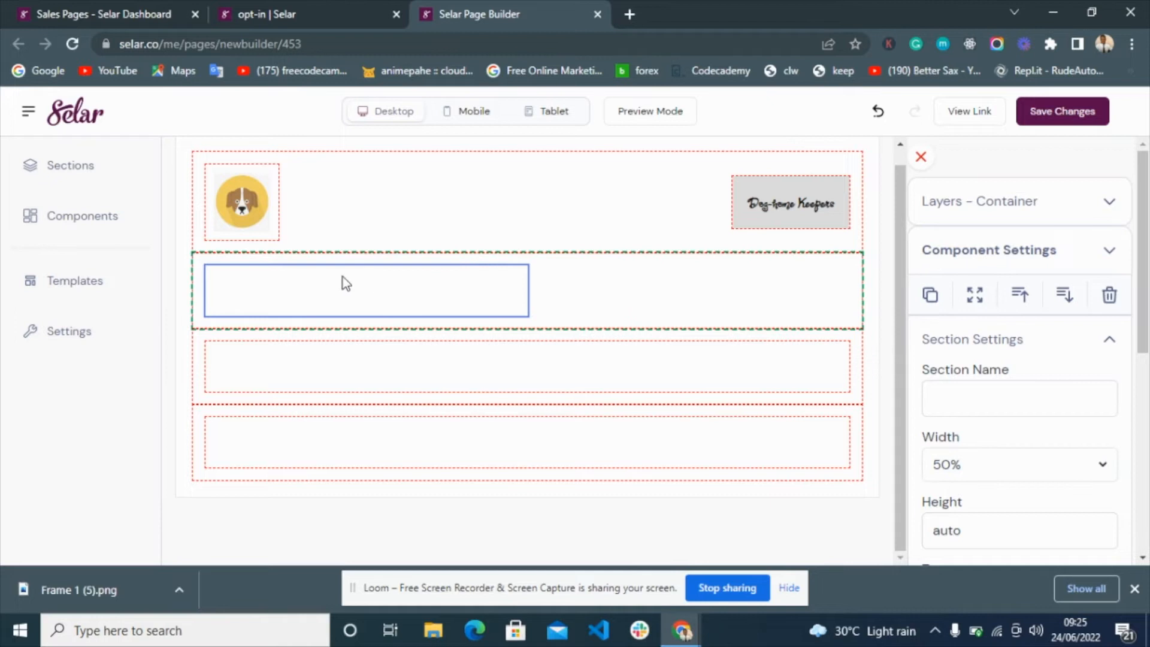
# - Check the example's headline, add a large heading text component to the row, and place it inside the 50% container
pyautogui.click(325, 12)
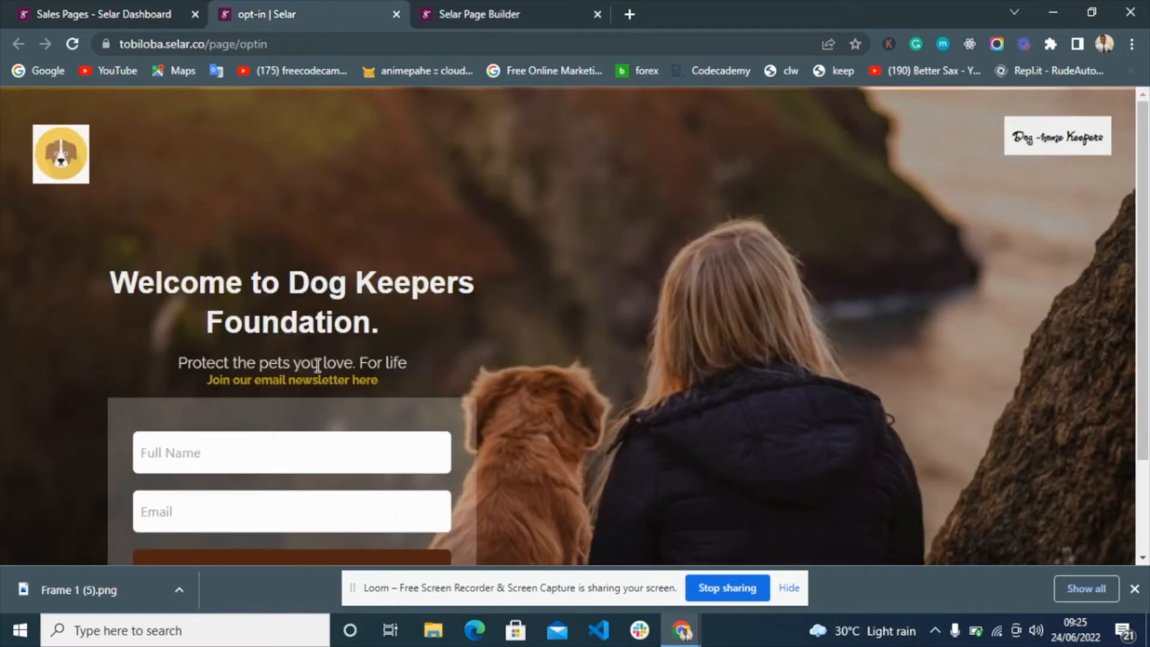
pyautogui.click(487, 13)
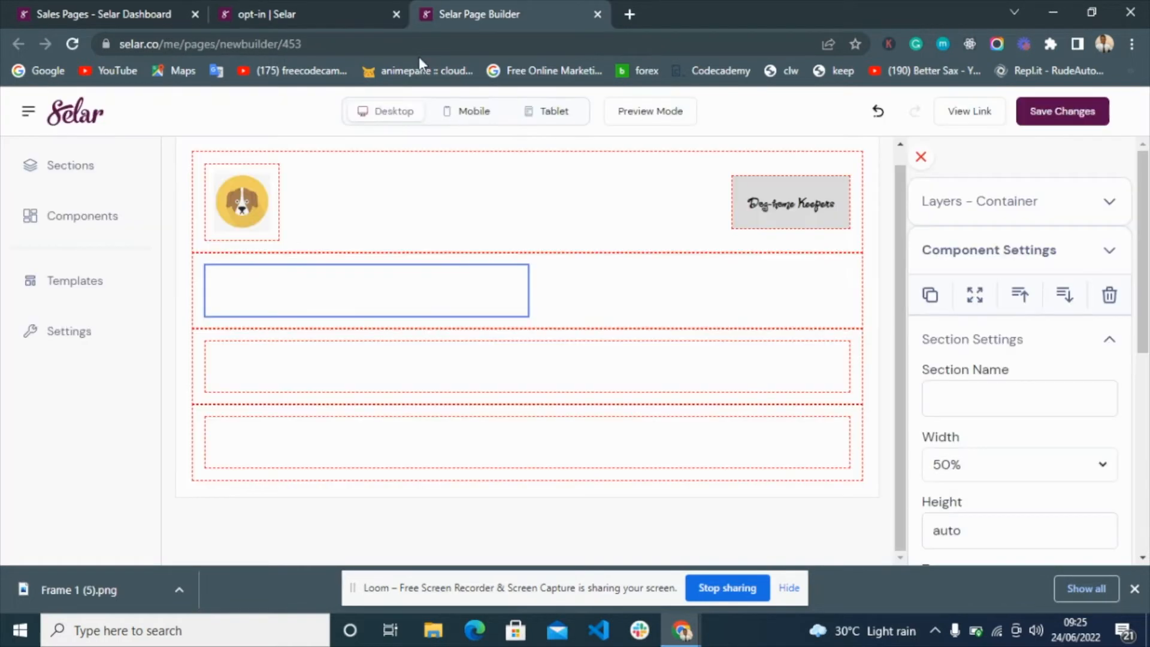
pyautogui.click(113, 226)
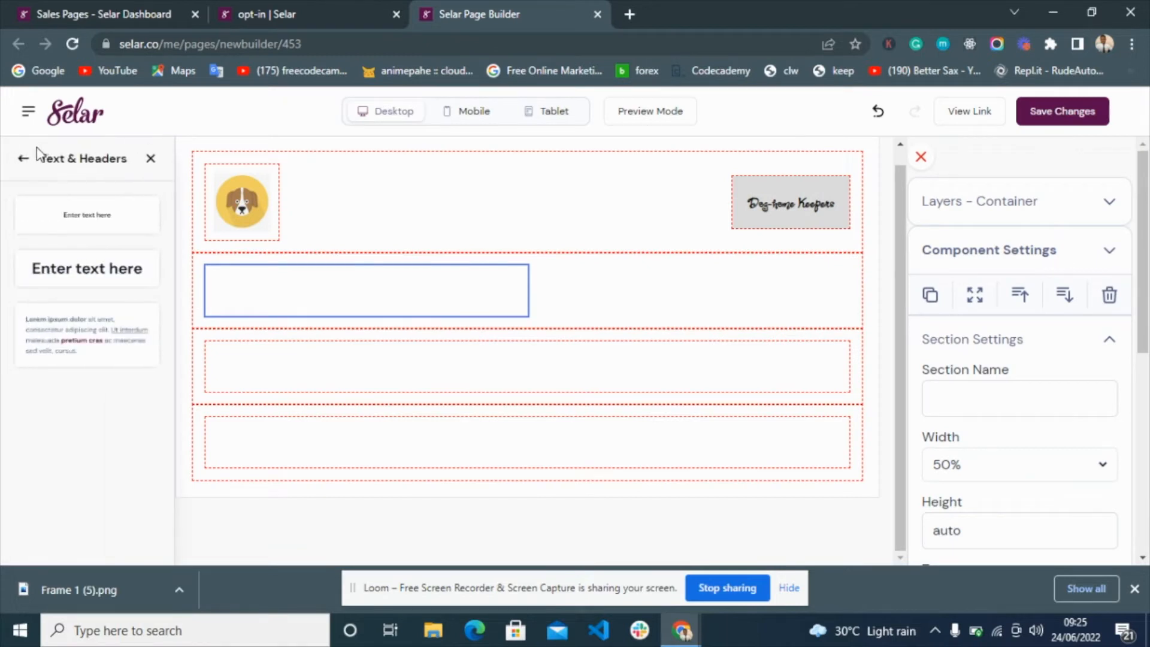
pyautogui.moveTo(88, 272); pyautogui.dragTo(308, 271)
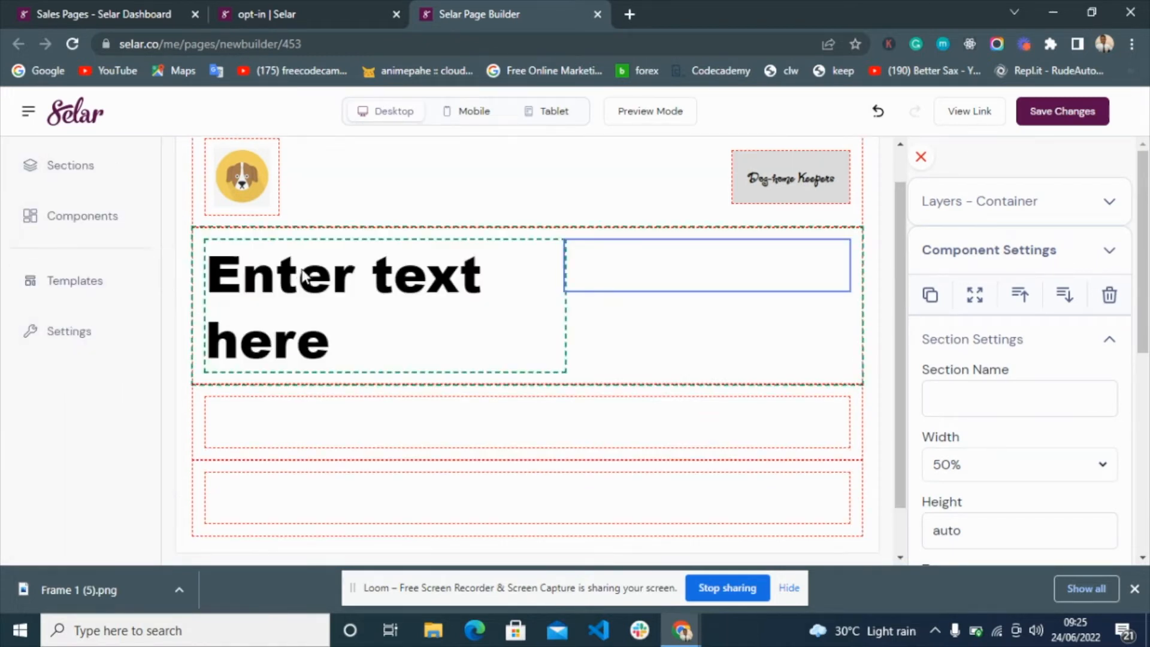
pyautogui.moveTo(531, 270); pyautogui.dragTo(639, 262)
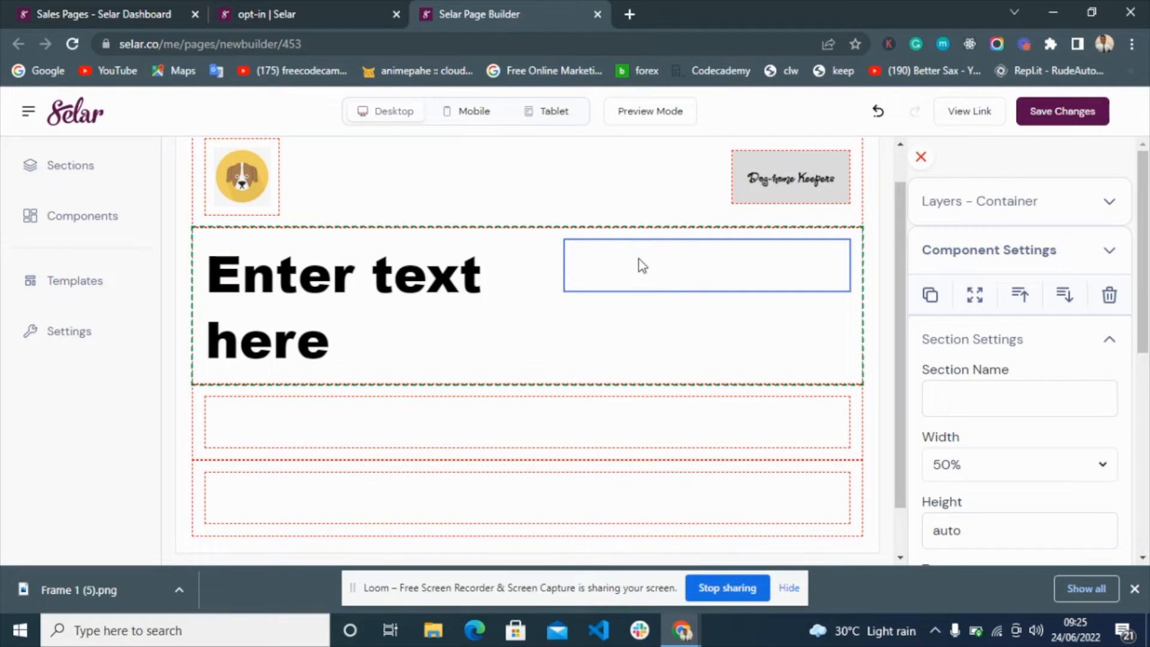
pyautogui.moveTo(478, 275); pyautogui.dragTo(671, 270)
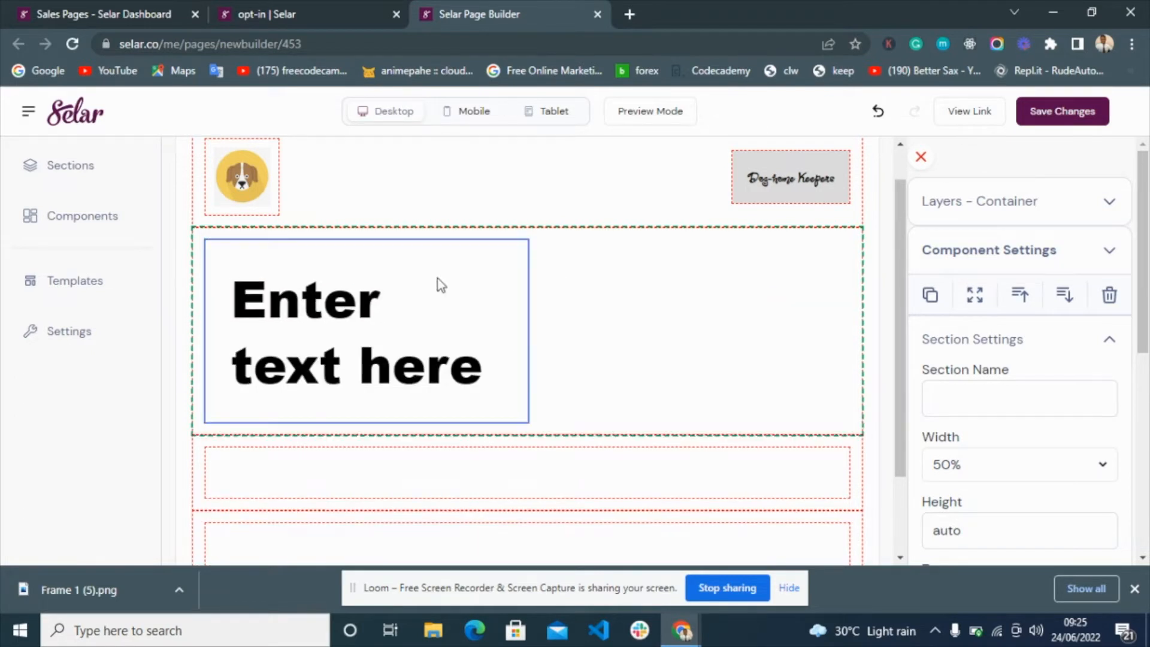
pyautogui.click(386, 295)
# - Add a small text component to the 50% container, move it below the heading, and duplicate it
pyautogui.click(100, 217)
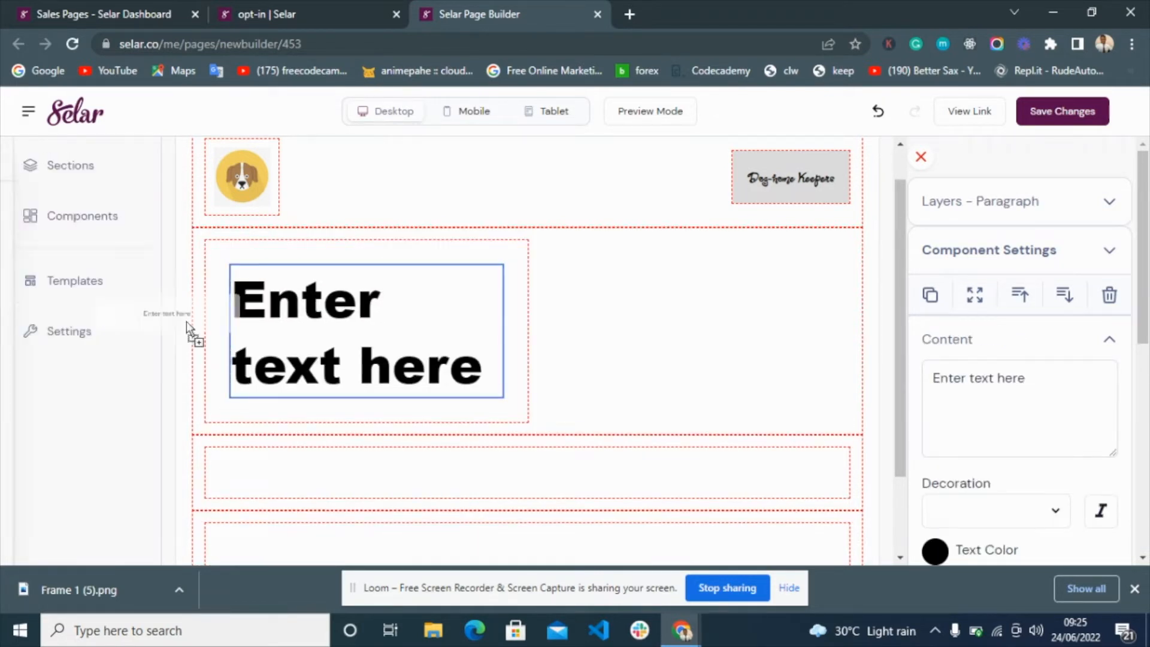
pyautogui.moveTo(300, 399); pyautogui.dragTo(299, 399)
pyautogui.click(295, 275)
pyautogui.click(1060, 300)
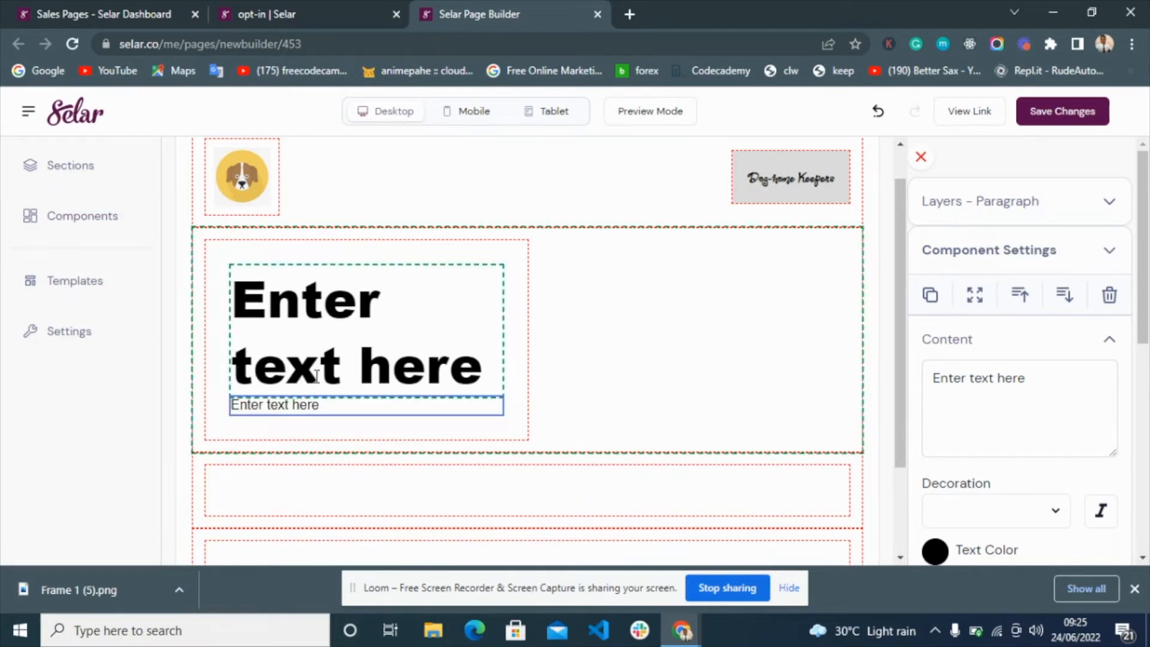
pyautogui.scroll(-2, 392, 343)
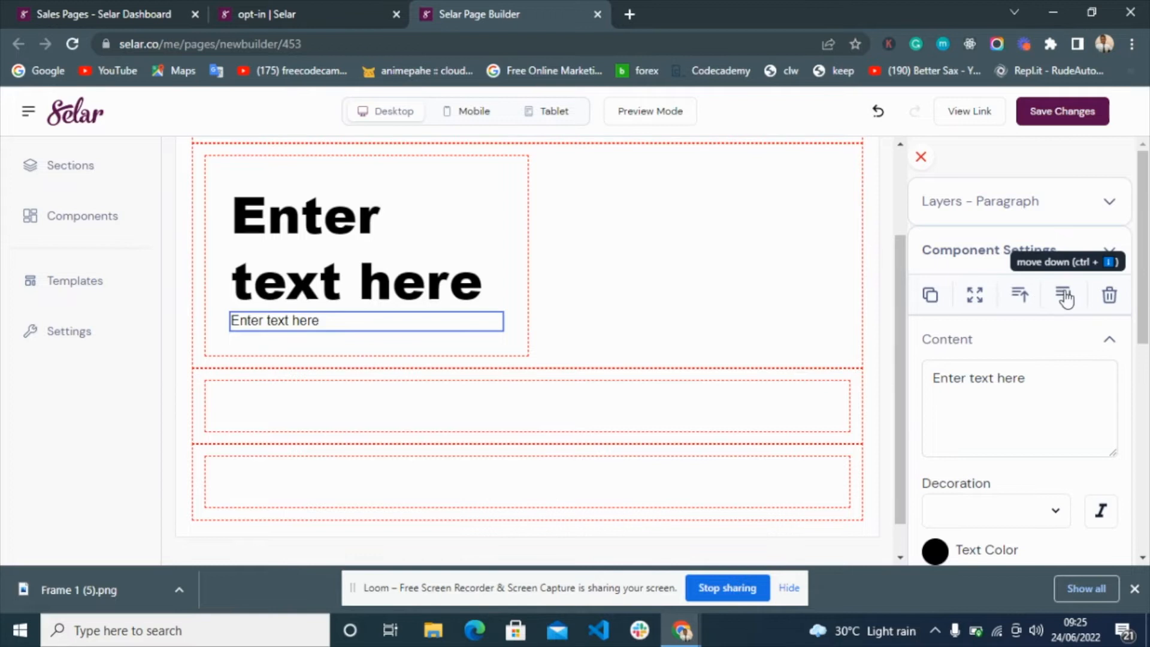
pyautogui.click(939, 306)
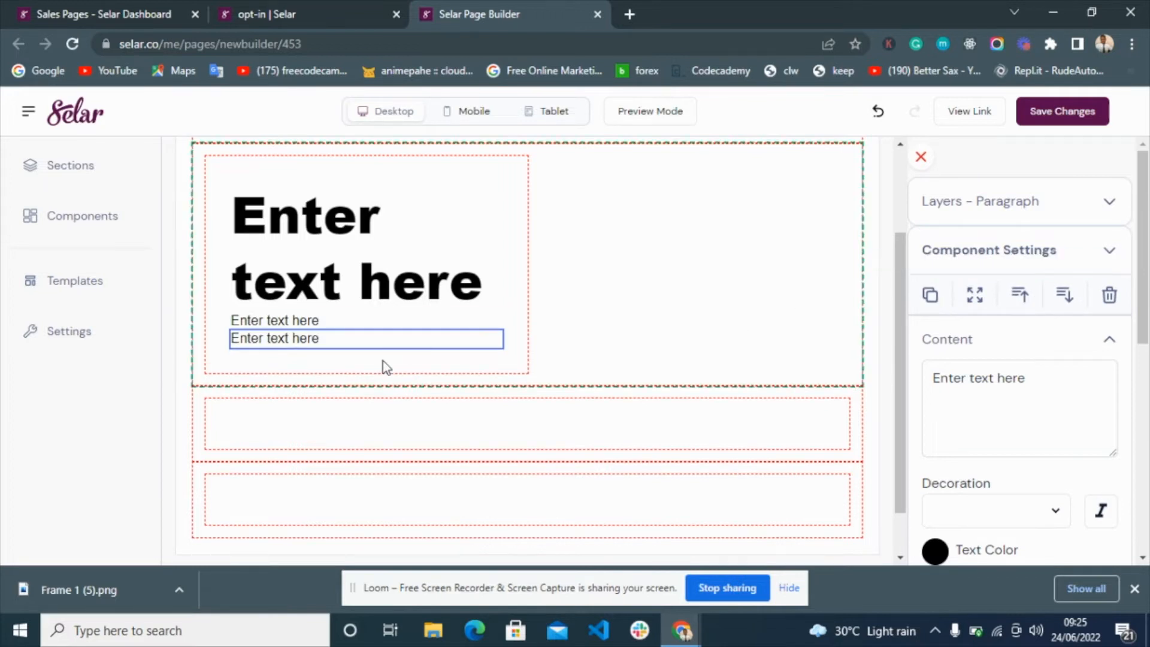
# - Add an email opt-in form component to the 50% container and move it below the two small text lines
pyautogui.click(62, 221)
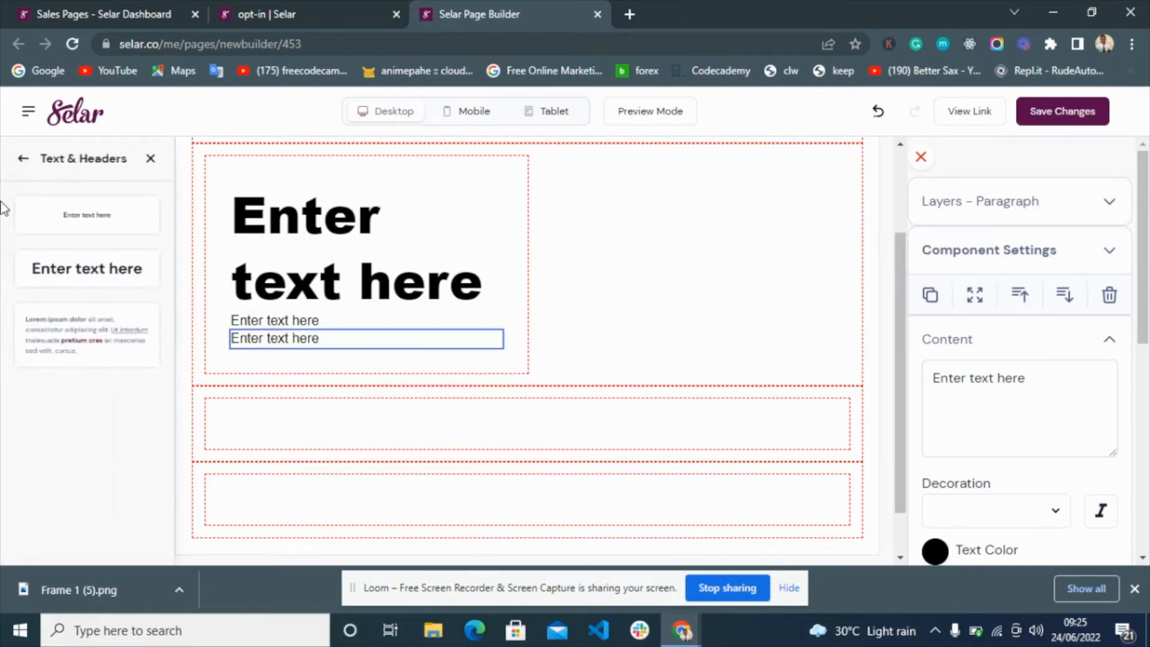
pyautogui.click(22, 158)
pyautogui.scroll(-2, 53, 318)
pyautogui.scroll(-3, 52, 317)
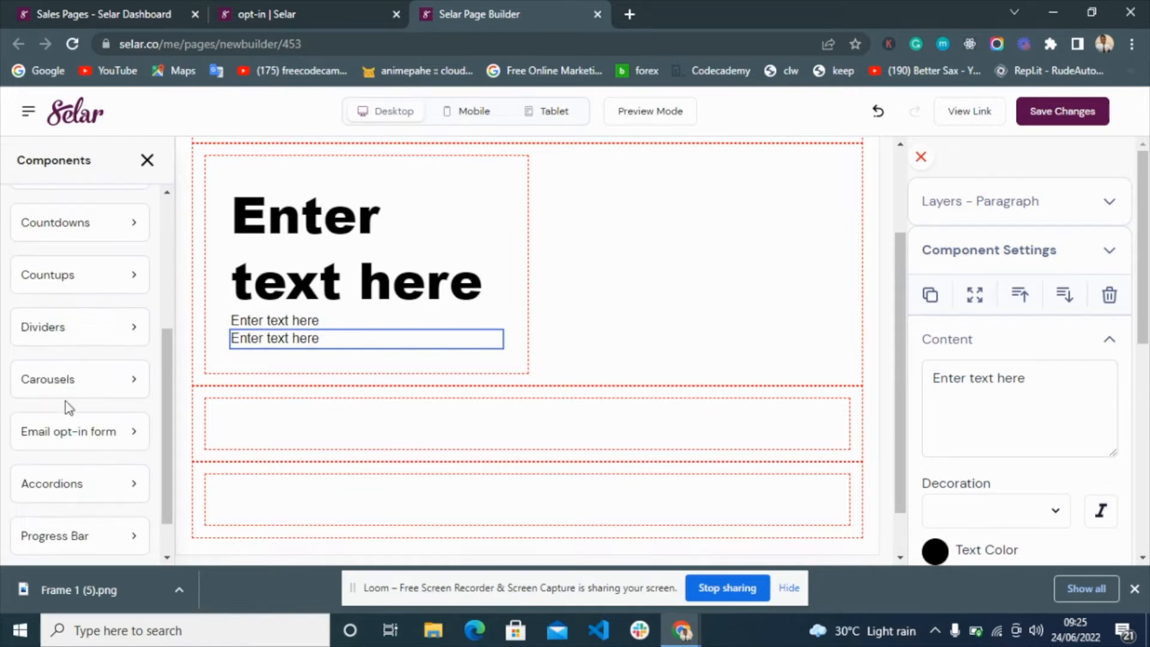
pyautogui.click(112, 442)
pyautogui.moveTo(49, 225); pyautogui.dragTo(287, 339)
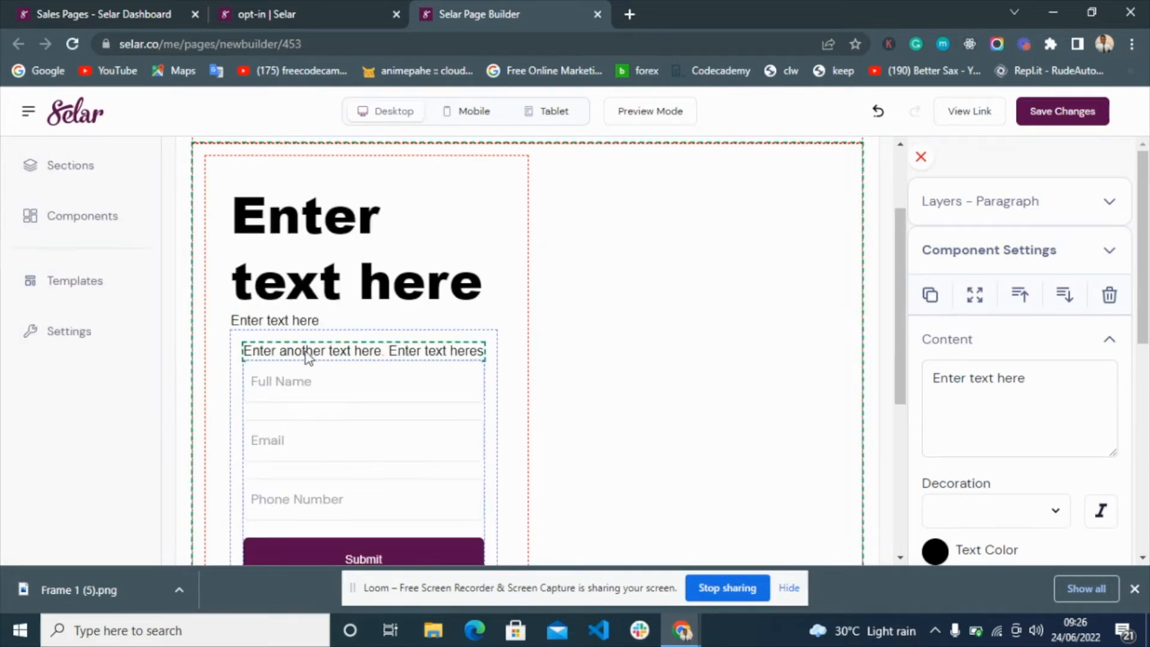
pyautogui.scroll(-4, 305, 353)
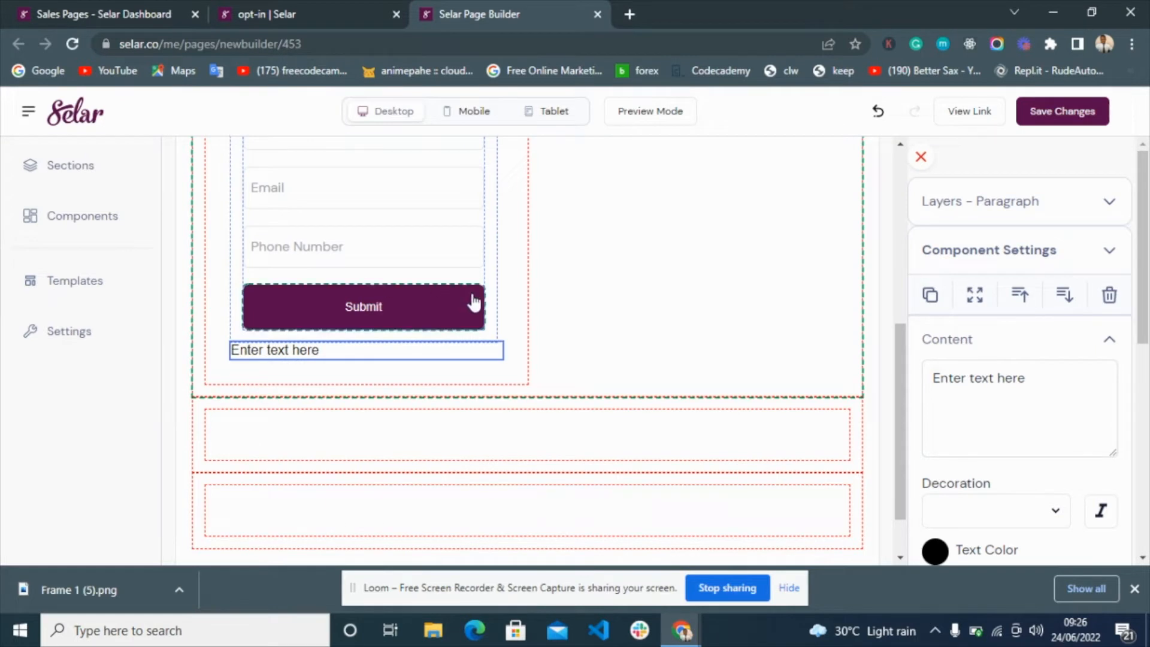
pyautogui.click(490, 307)
pyautogui.click(1065, 294)
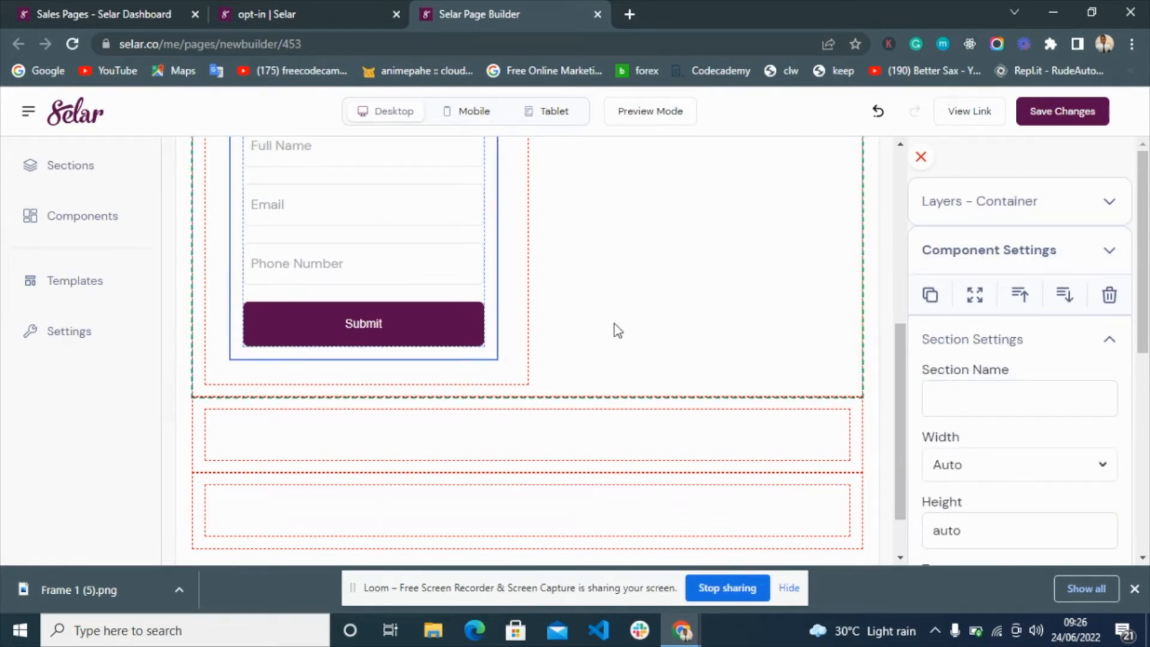
# - Review the stacked heading, text lines and opt-in form, and select the form's outer container
pyautogui.scroll(5, 428, 360)
pyautogui.click(390, 422)
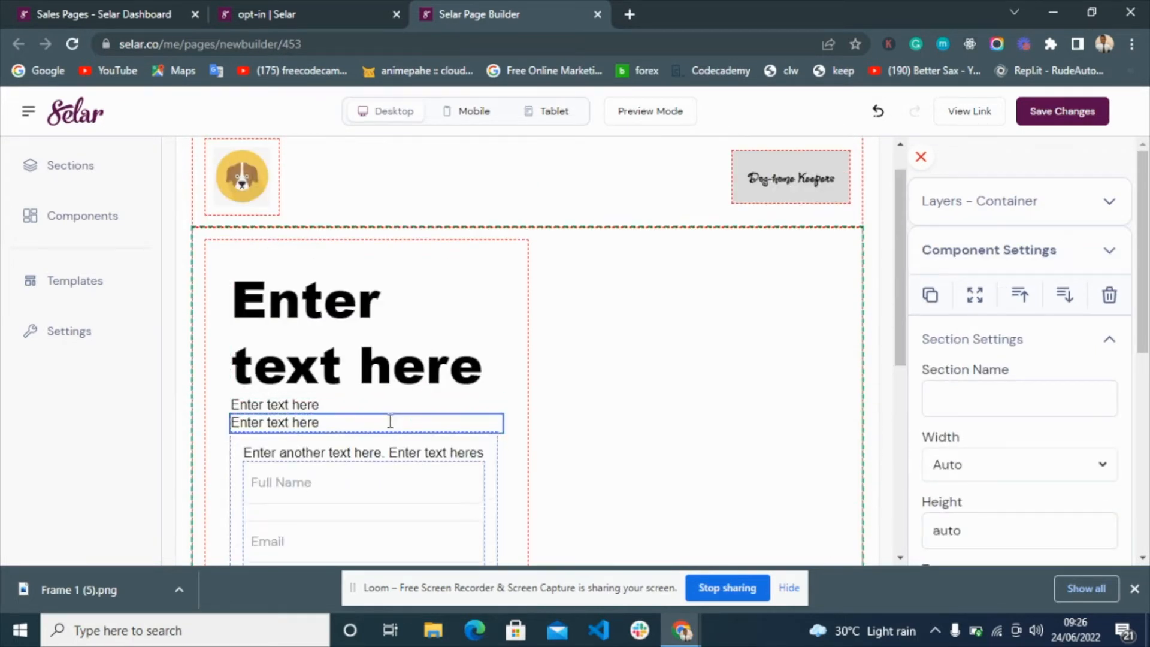
pyautogui.click(511, 462)
pyautogui.scroll(-3, 497, 443)
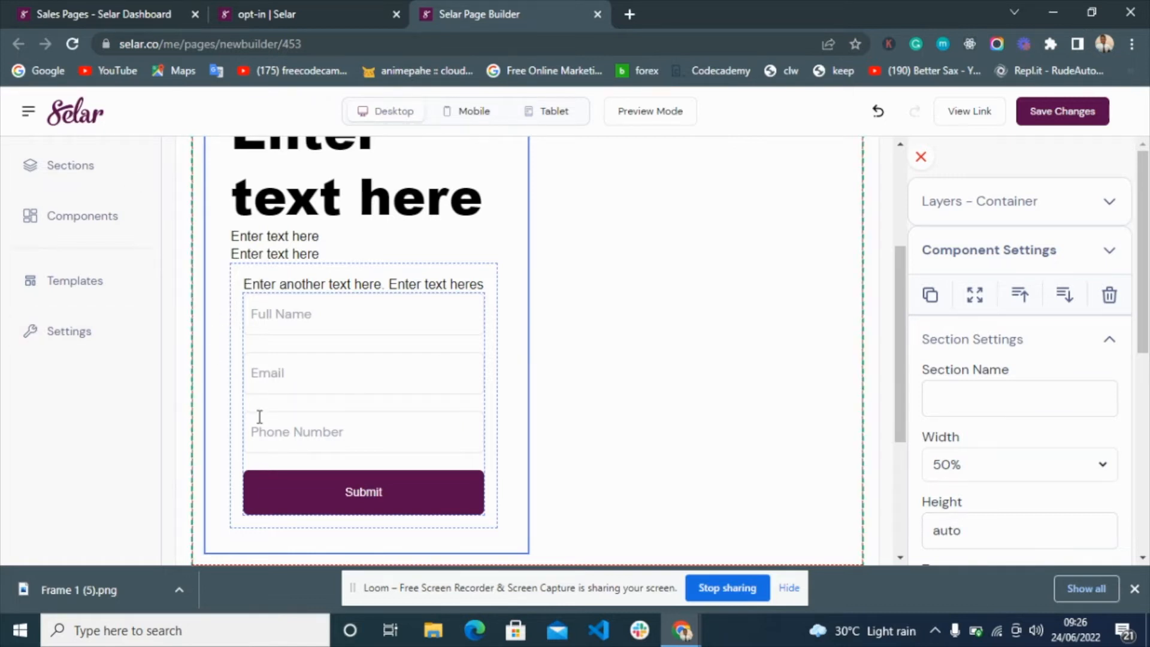
pyautogui.scroll(-4, 362, 388)
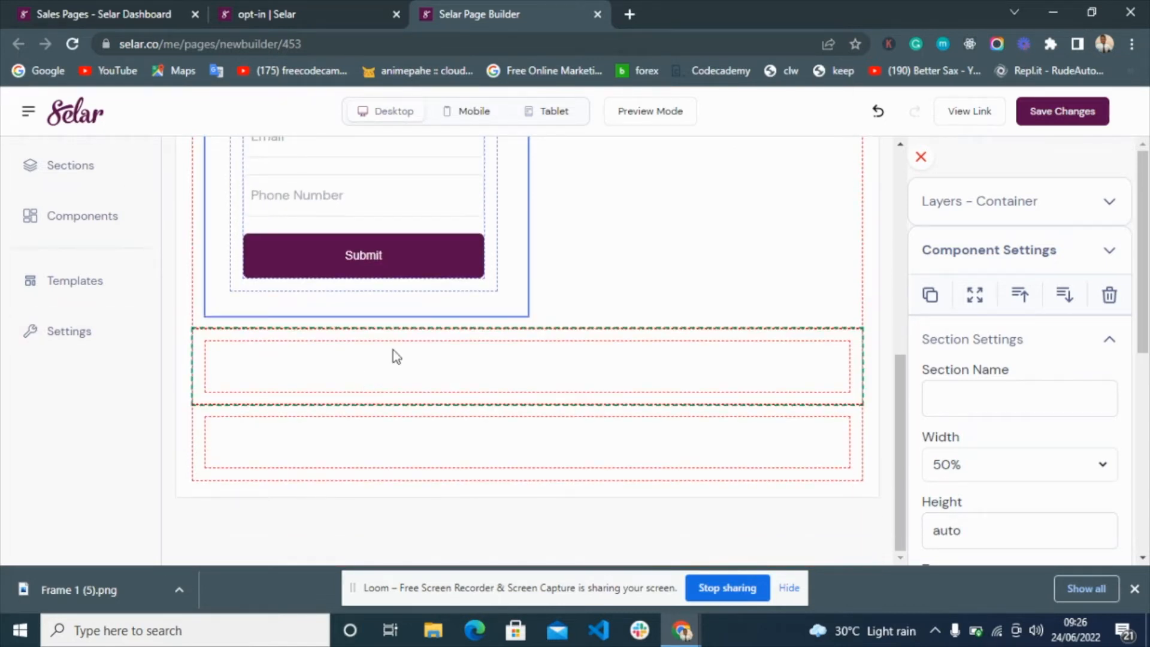
pyautogui.scroll(3, 393, 350)
pyautogui.click(492, 249)
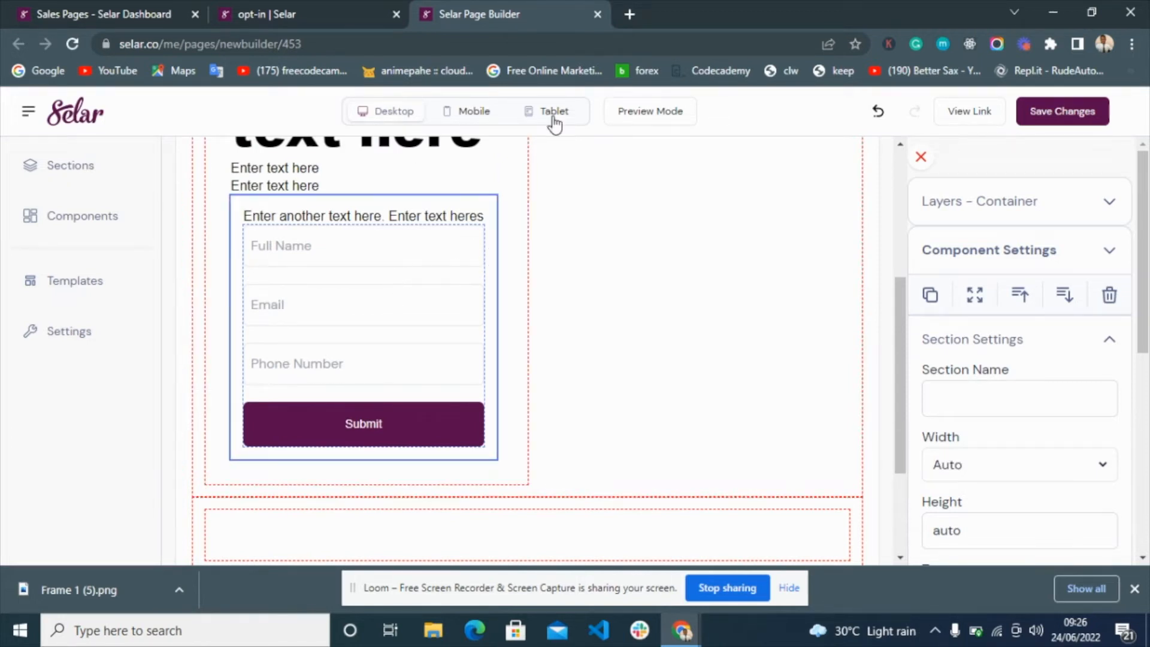
# - Preview the page to check the heading, text lines and opt-in form, and return to editing
pyautogui.click(624, 119)
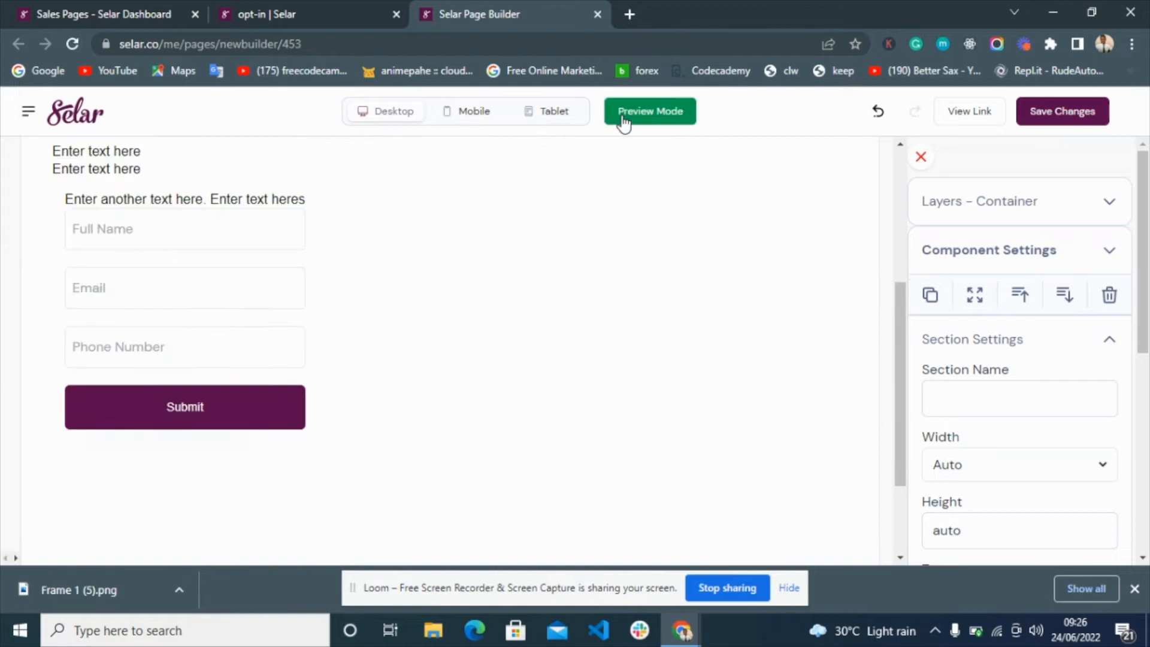
pyautogui.scroll(-2, 357, 337)
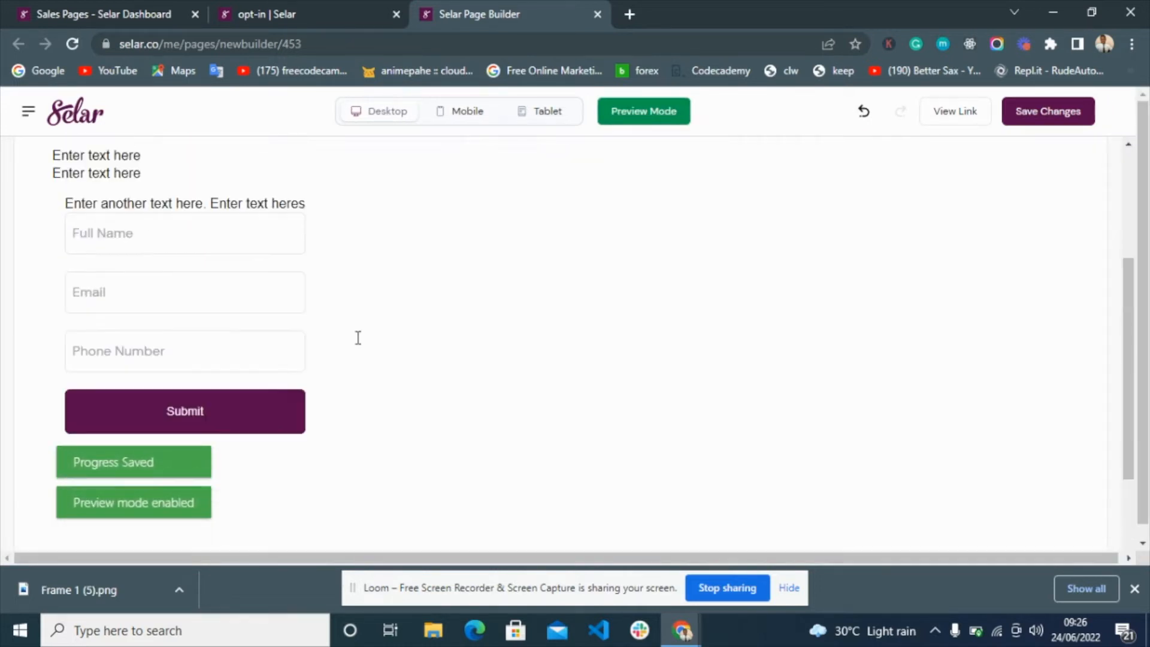
pyautogui.scroll(1, 258, 324)
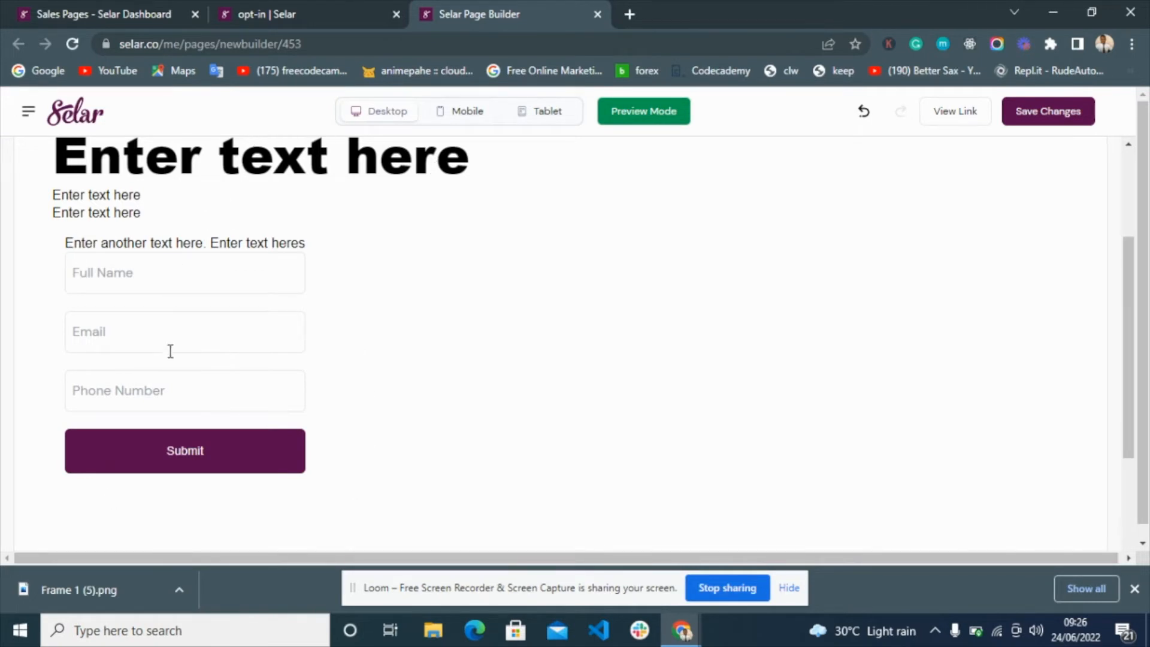
pyautogui.click(643, 112)
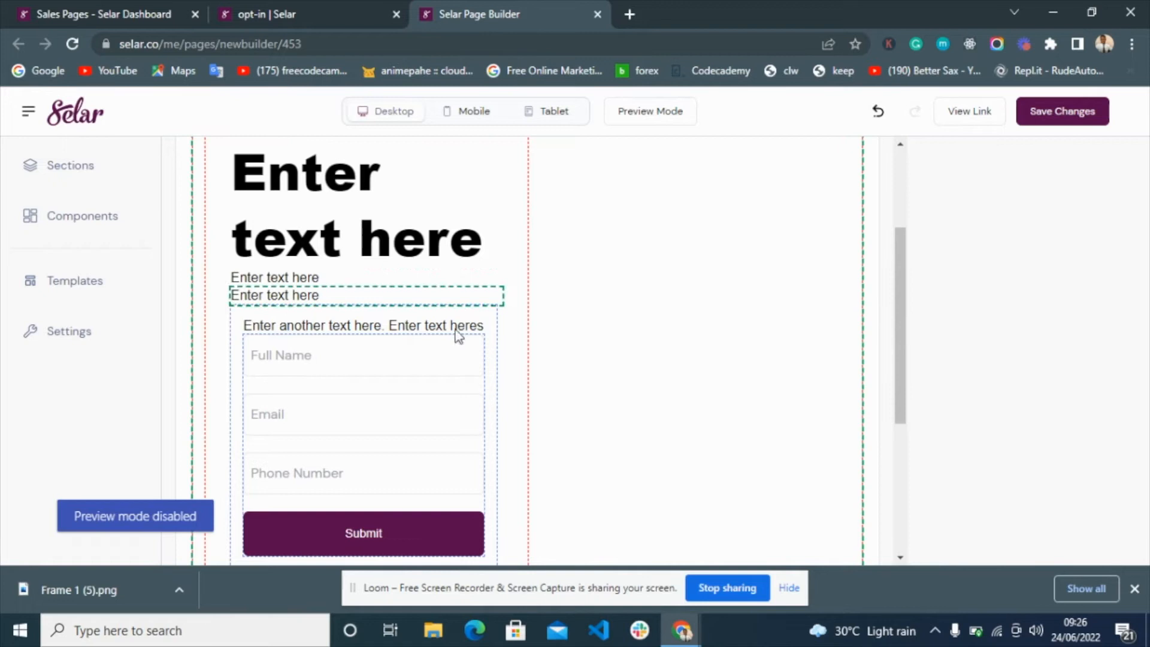
# - Move the opt-in form's container out of the 50% container into the empty row below it
pyautogui.click(486, 343)
pyautogui.scroll(-5, 486, 341)
pyautogui.click(510, 362)
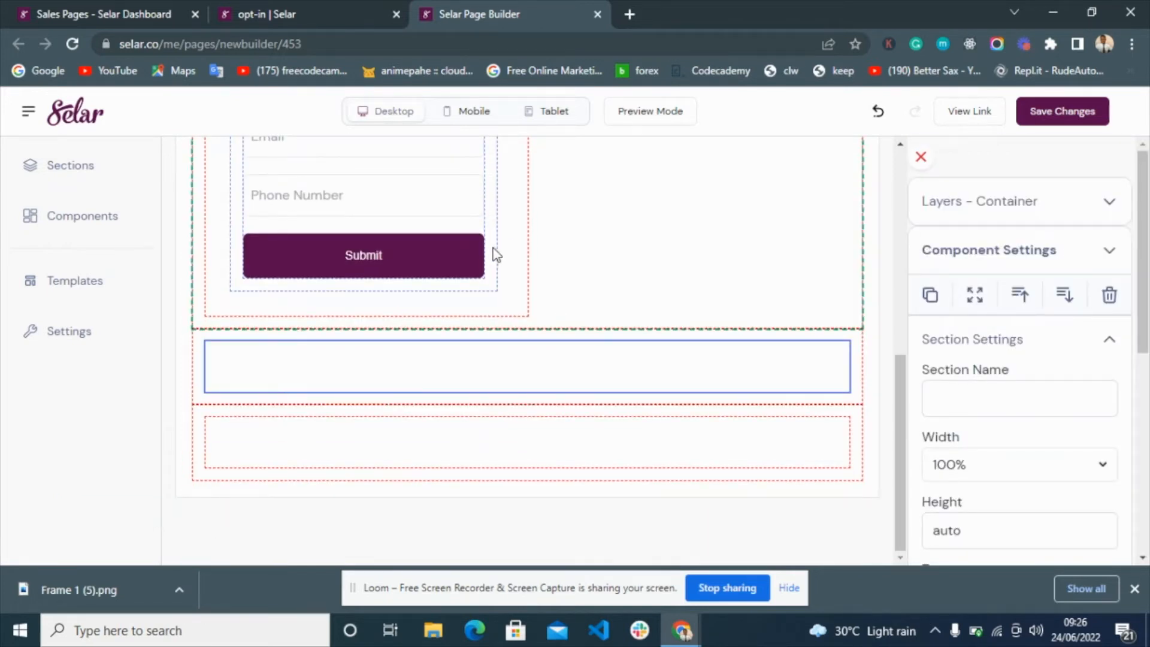
pyautogui.moveTo(498, 246); pyautogui.dragTo(525, 347)
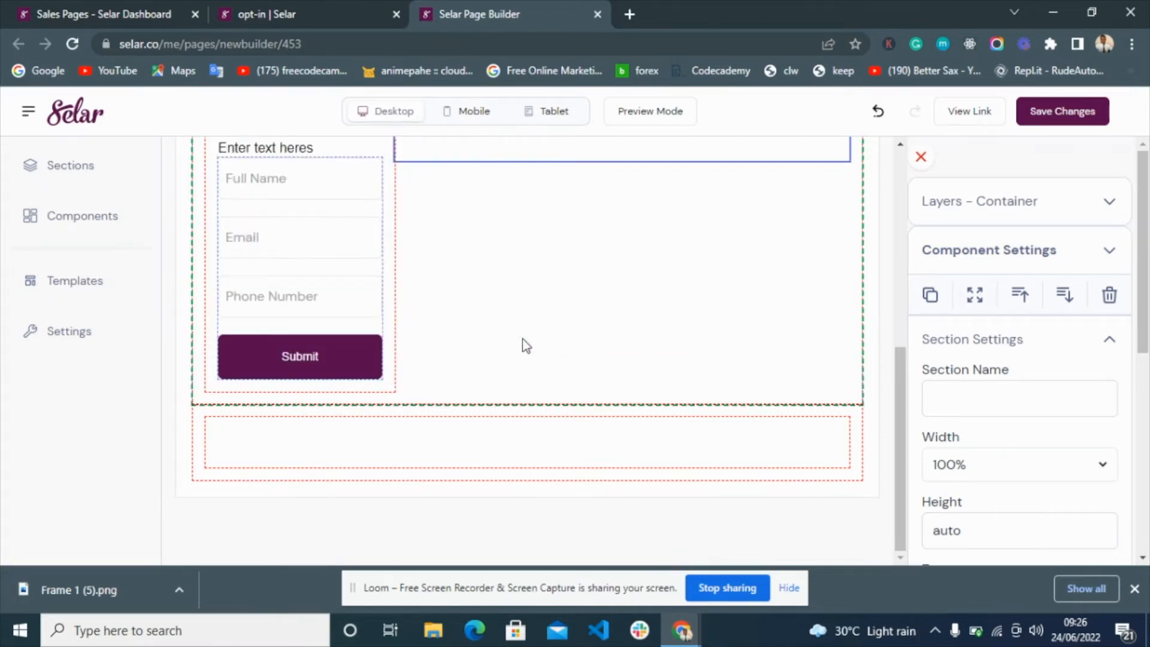
# - Delete the empty 100% container beside the opt-in form
pyautogui.scroll(4, 526, 345)
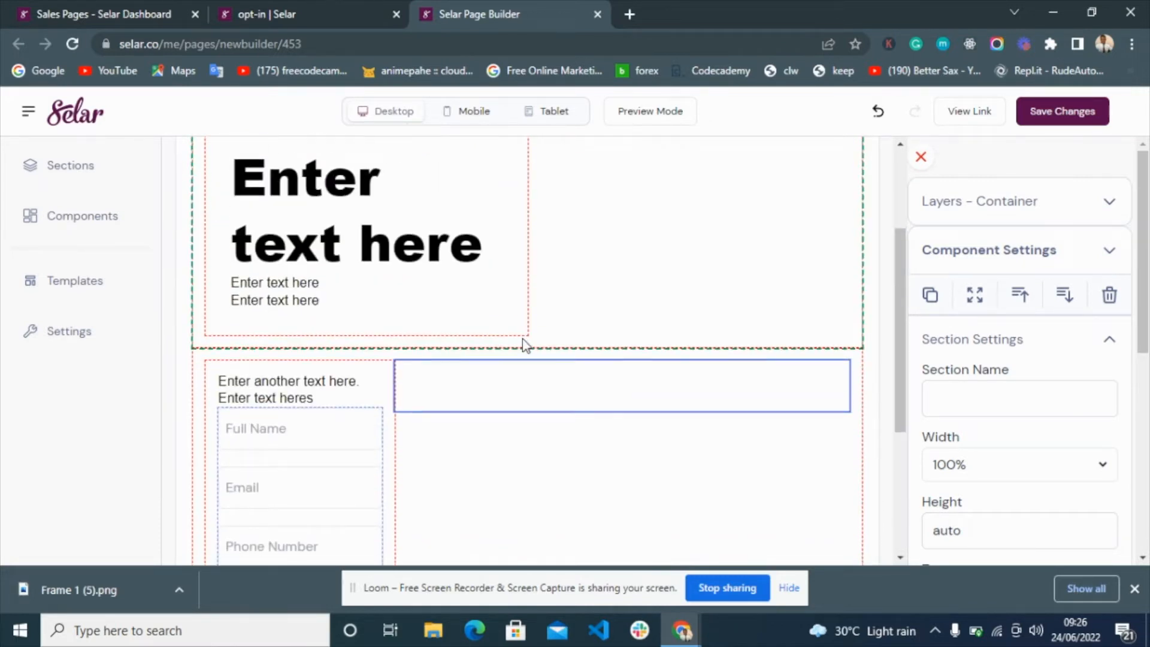
pyautogui.scroll(-1, 522, 339)
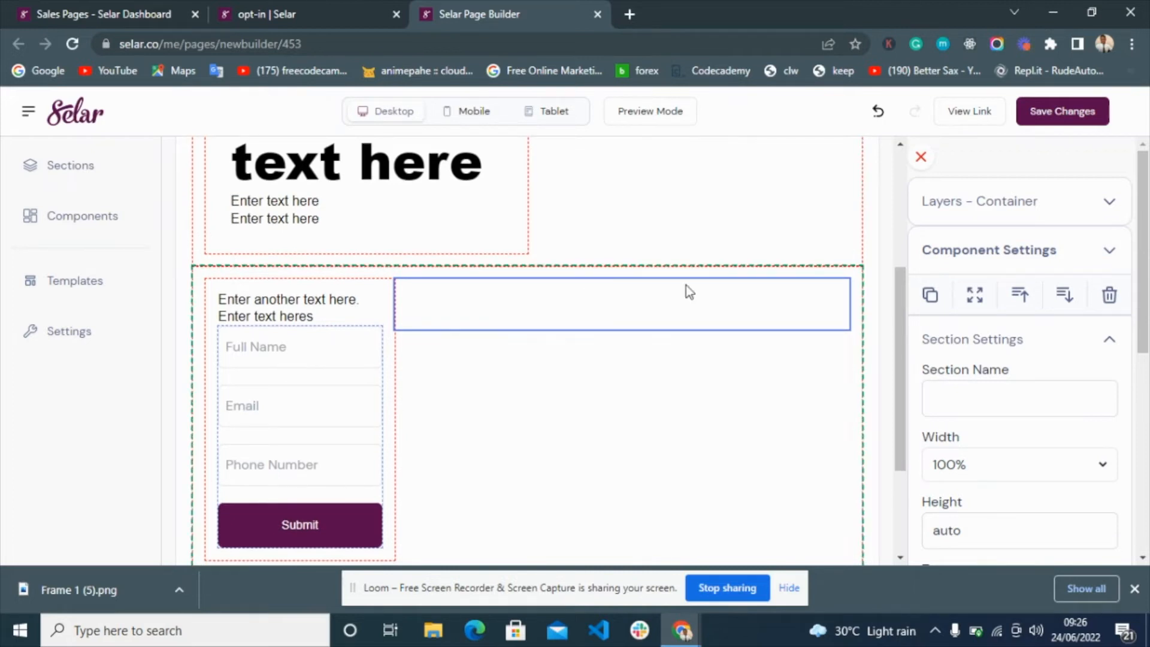
pyautogui.click(1096, 295)
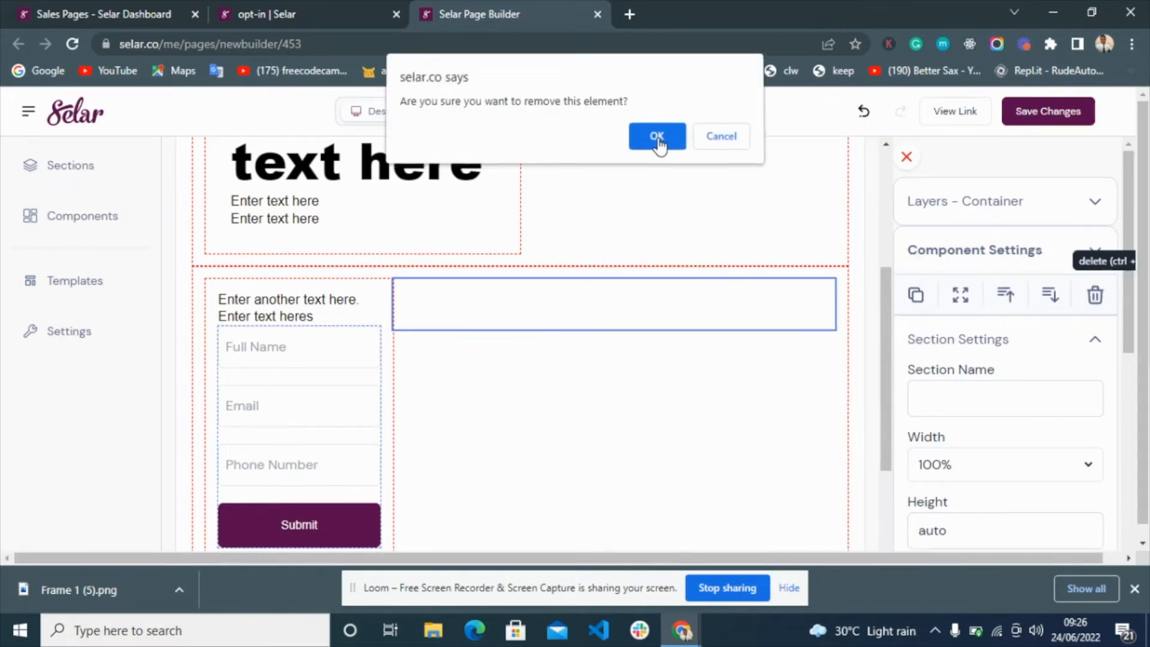
pyautogui.click(657, 137)
pyautogui.click(37, 215)
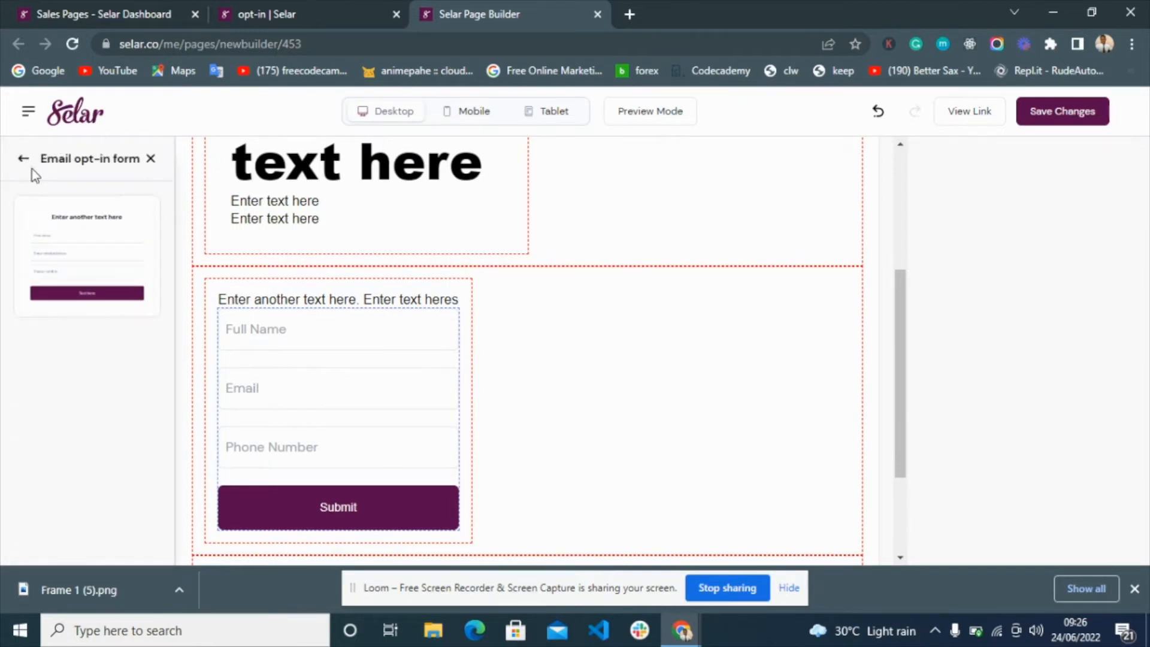
pyautogui.click(24, 159)
pyautogui.click(56, 216)
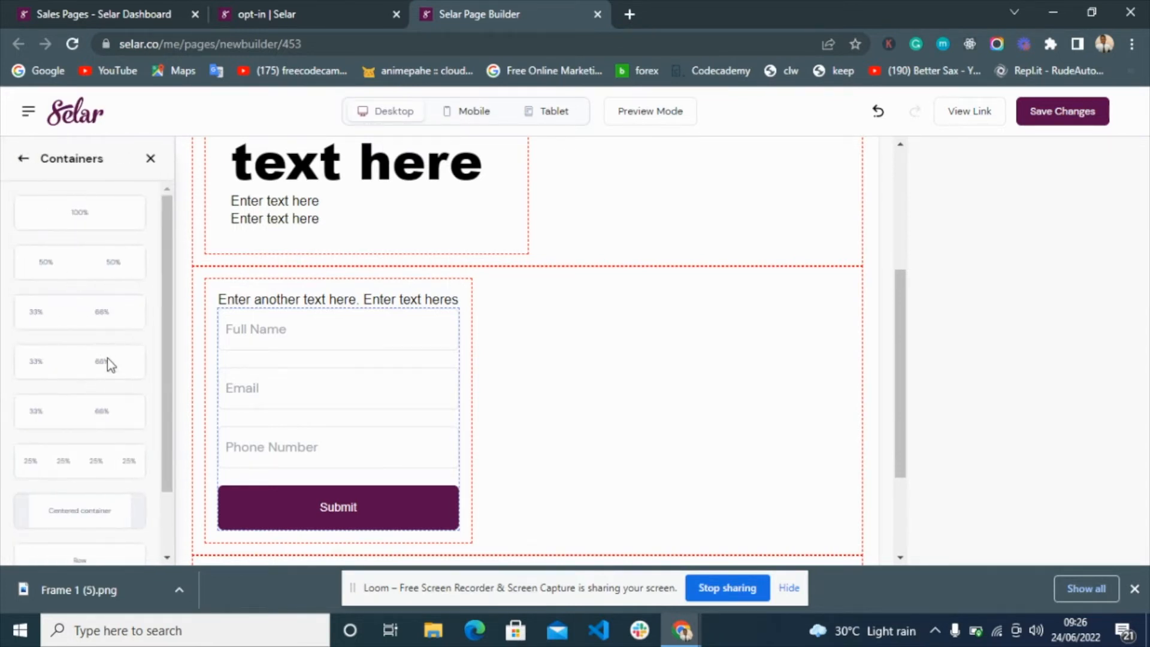
pyautogui.click(151, 160)
# - Move the row holding the opt-in form into the 50% container, below the two small text lines
pyautogui.click(615, 323)
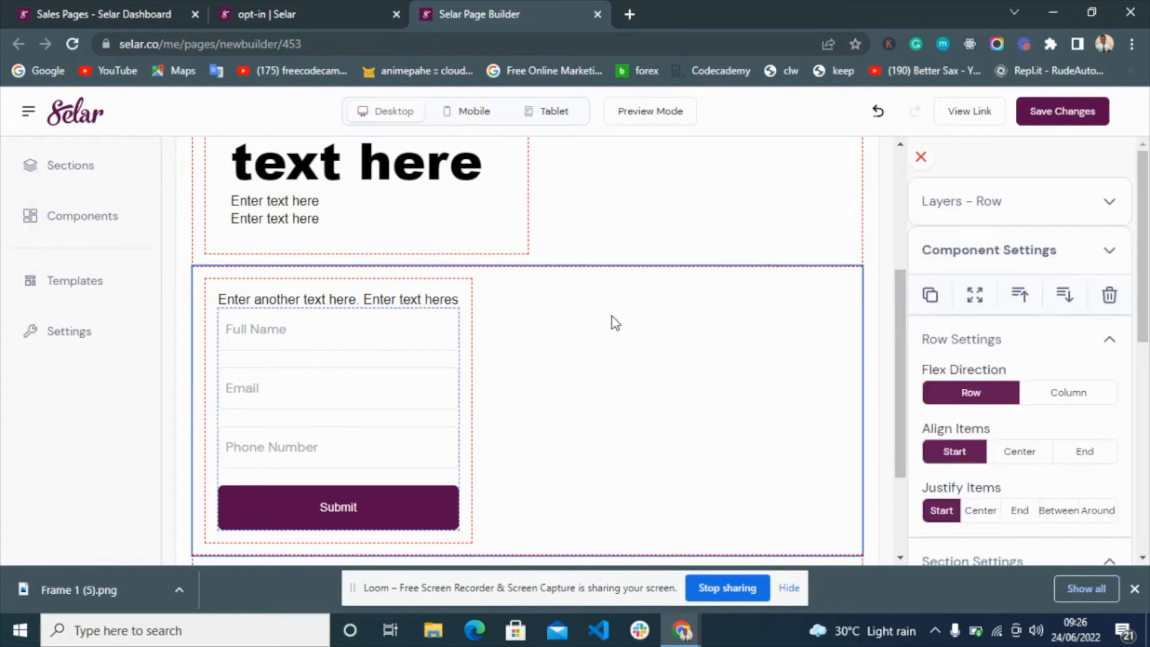
pyautogui.scroll(-3, 611, 317)
pyautogui.scroll(6, 611, 317)
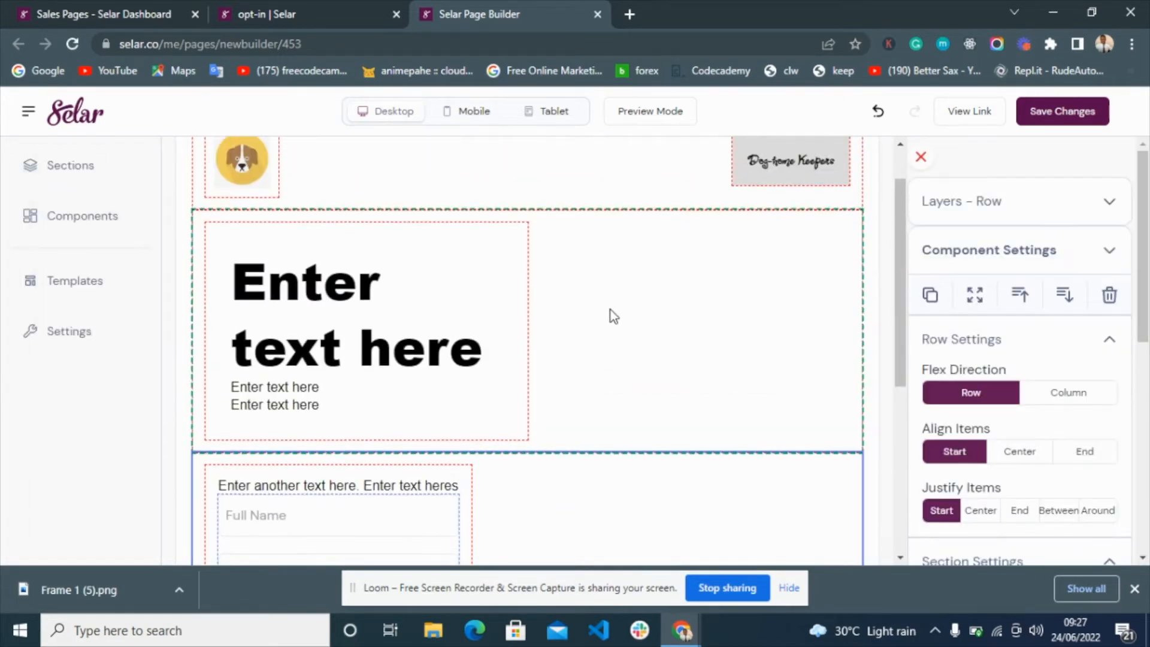
pyautogui.moveTo(616, 489); pyautogui.dragTo(489, 418)
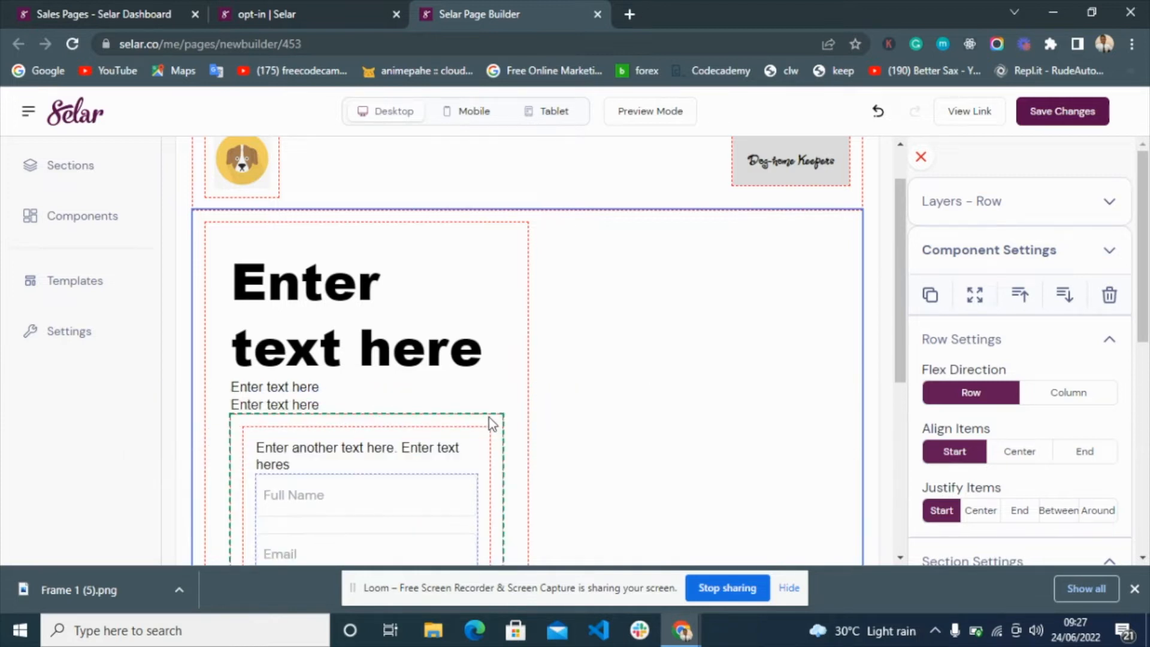
pyautogui.scroll(-4, 484, 361)
pyautogui.scroll(-2, 526, 323)
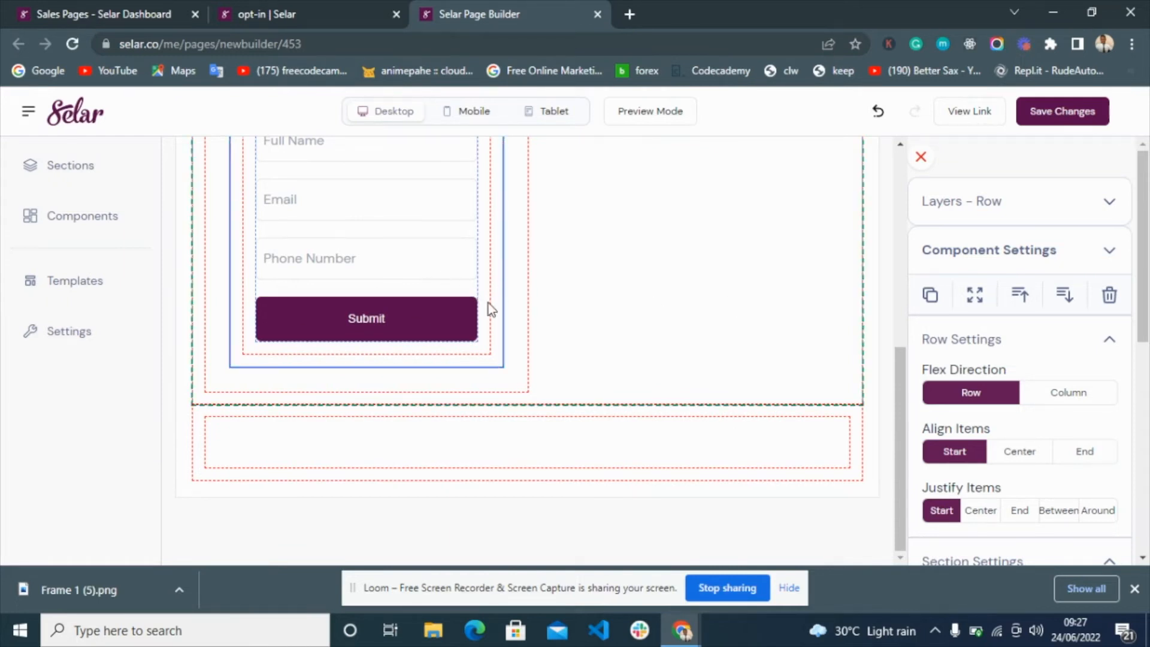
# - Set the form row's Align Items and Justify Items to Center
pyautogui.click(488, 303)
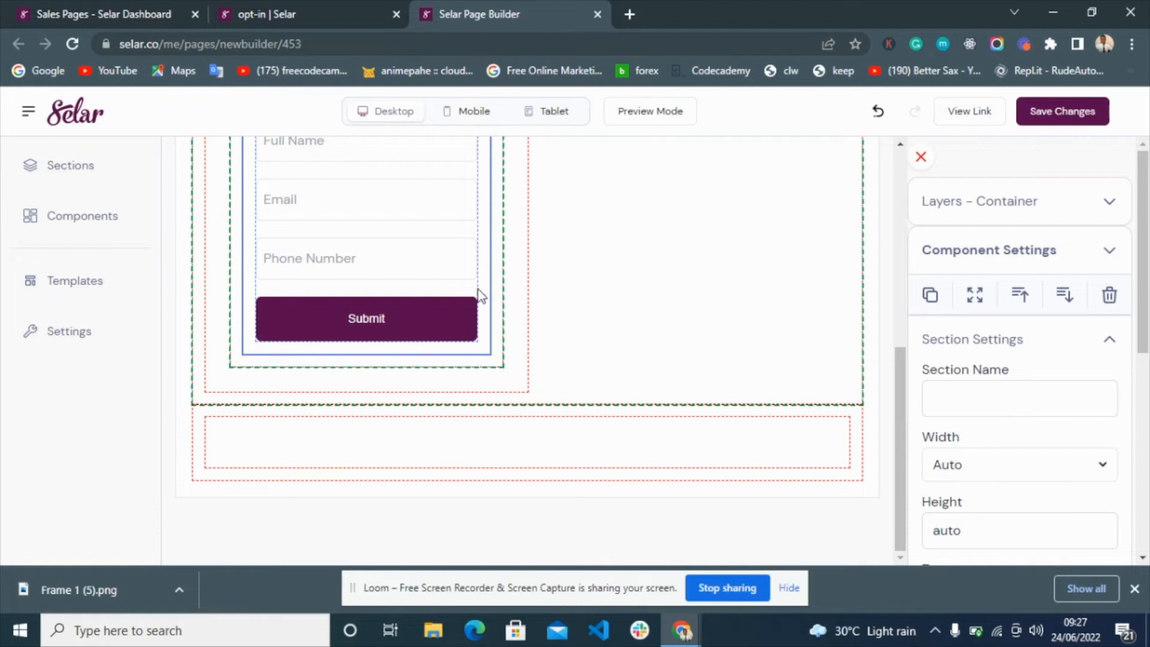
pyautogui.click(501, 296)
pyautogui.scroll(5, 498, 298)
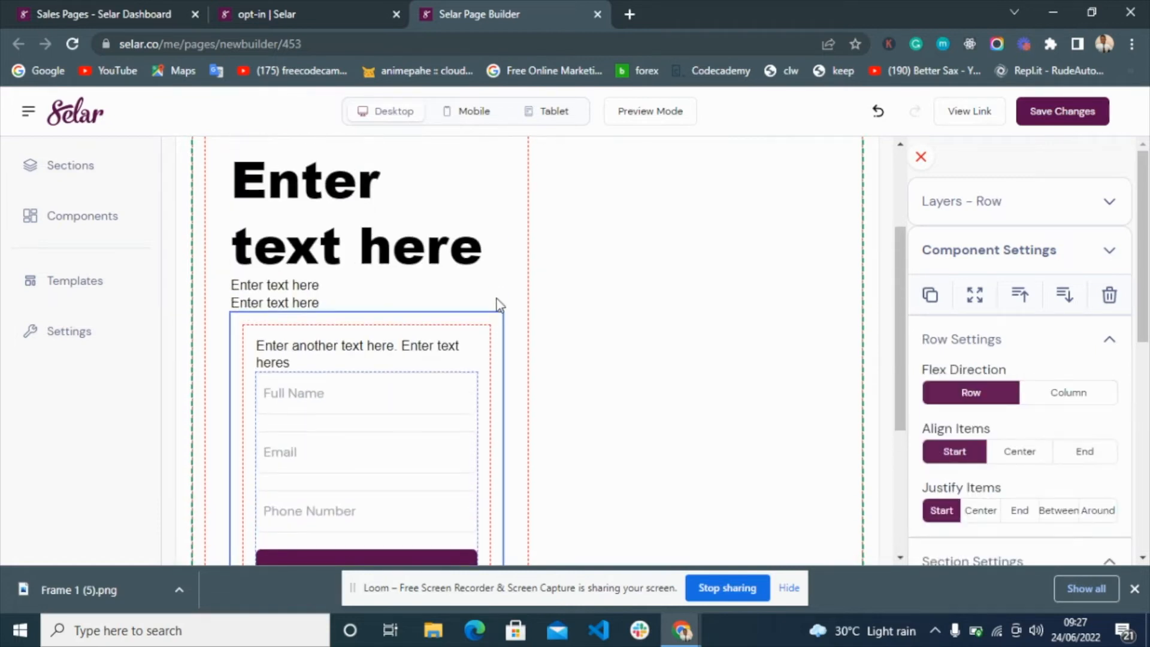
pyautogui.click(1019, 453)
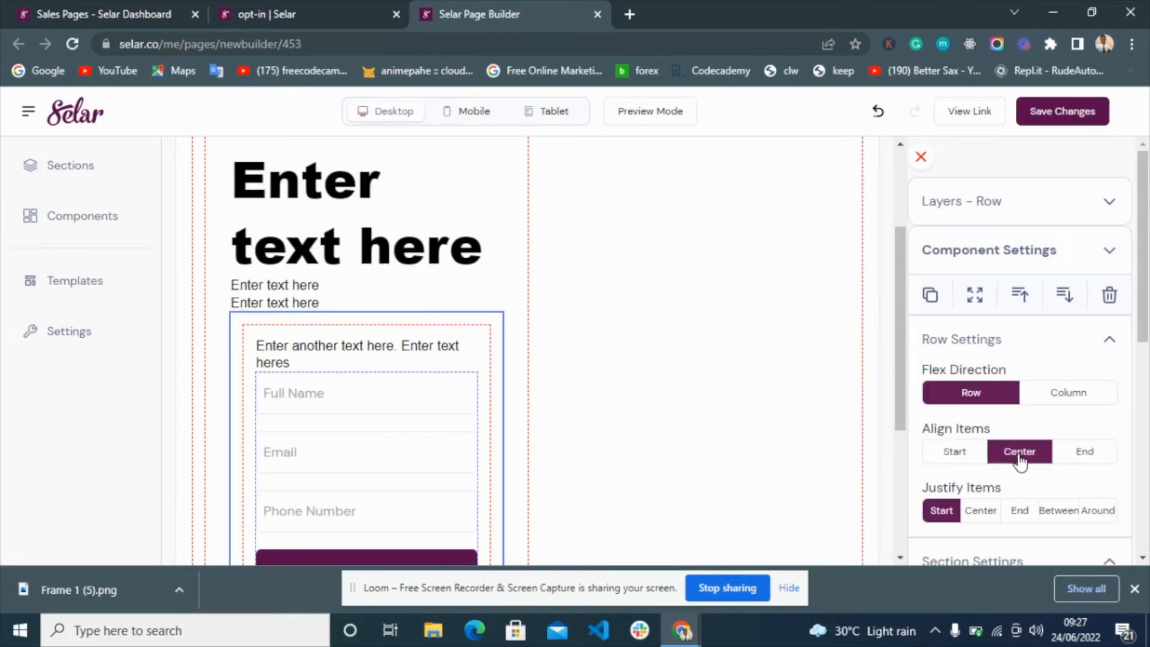
pyautogui.click(983, 512)
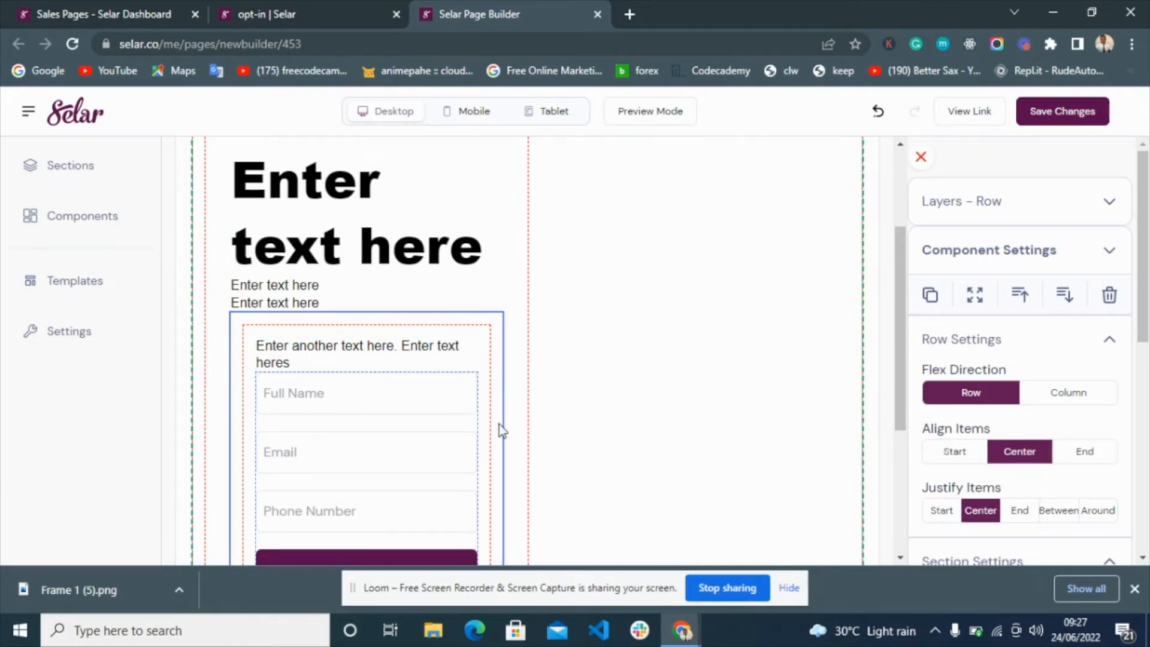
# - Copy the headline from the example page and replace the large heading's text with "Welcome to Dog Keepers Foundation."
pyautogui.click(264, 14)
pyautogui.click(503, 12)
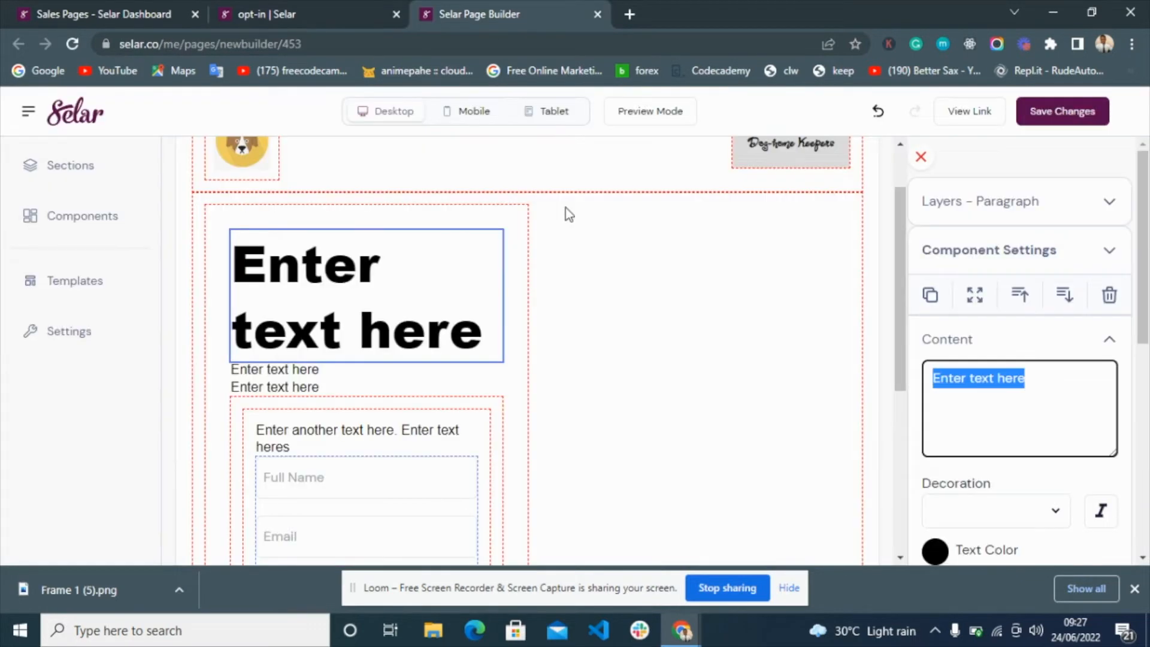
pyautogui.click(328, 306)
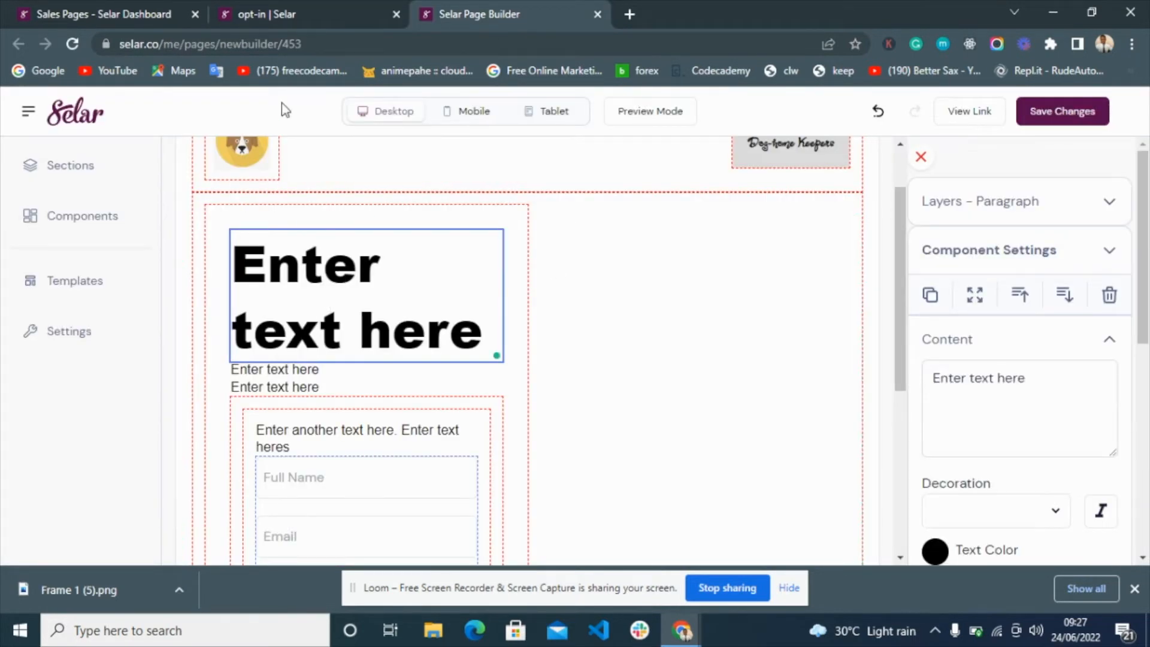
pyautogui.click(293, 8)
pyautogui.moveTo(387, 338); pyautogui.dragTo(124, 290)
pyautogui.hotkey('ctrl', 'c')
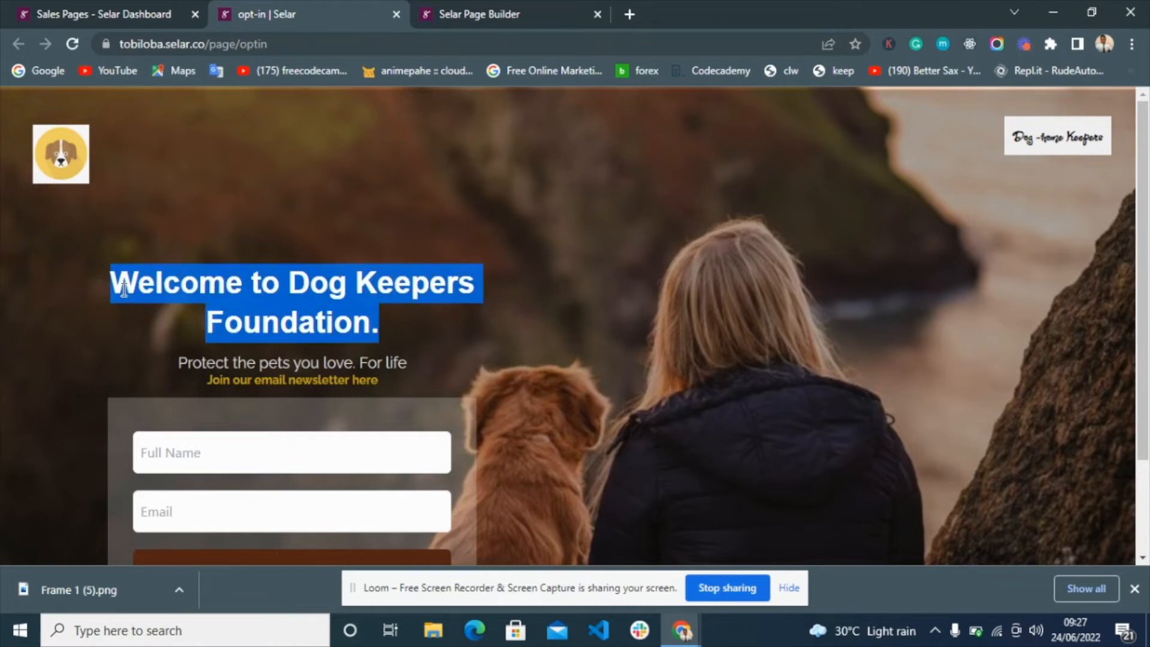
pyautogui.click(517, 13)
pyautogui.tripleClick(979, 369)
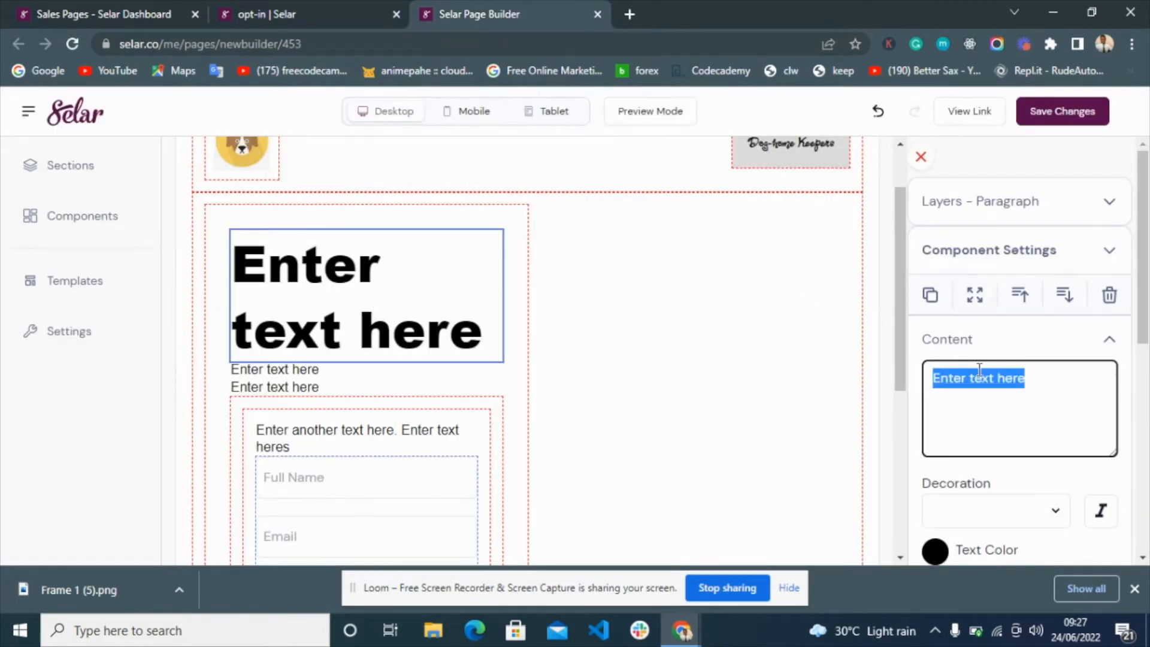
pyautogui.hotkey('ctrl', 'v')
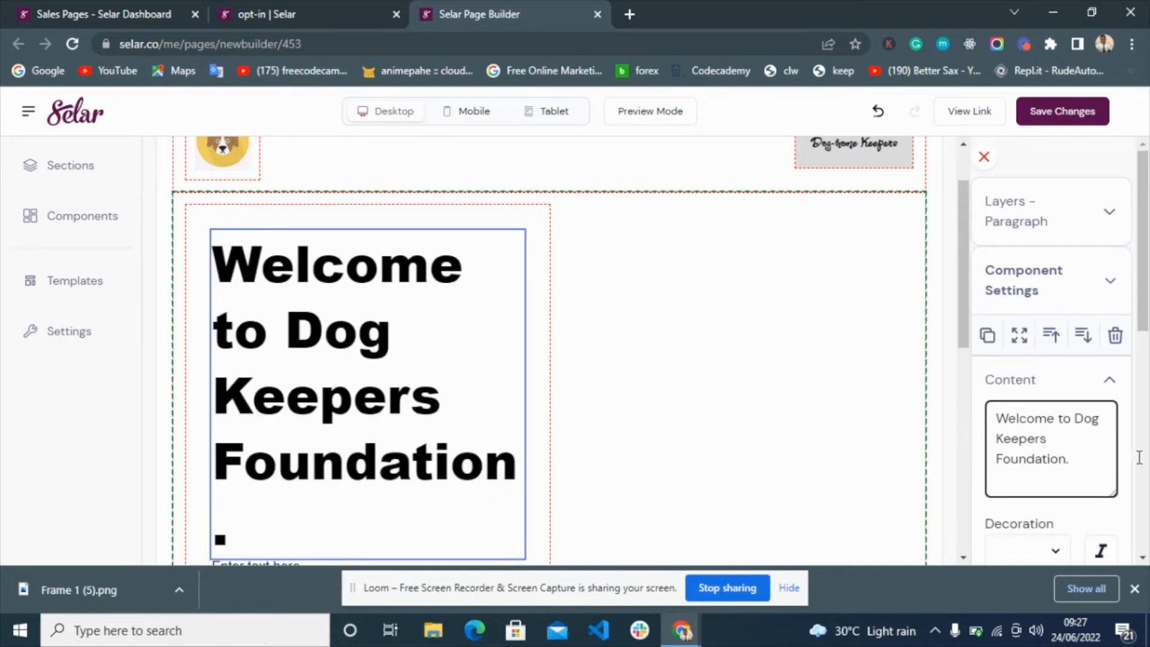
# - Format the heading with 4X Large text size, Bold weight and Center alignment
pyautogui.scroll(-5, 1083, 436)
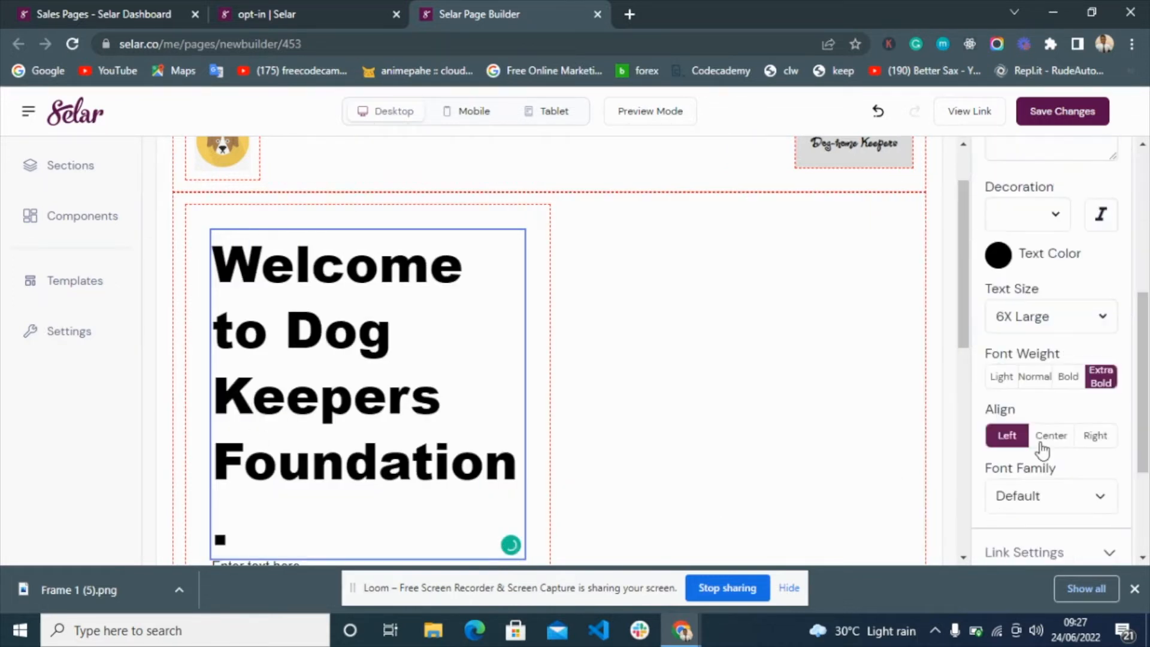
pyautogui.click(1034, 320)
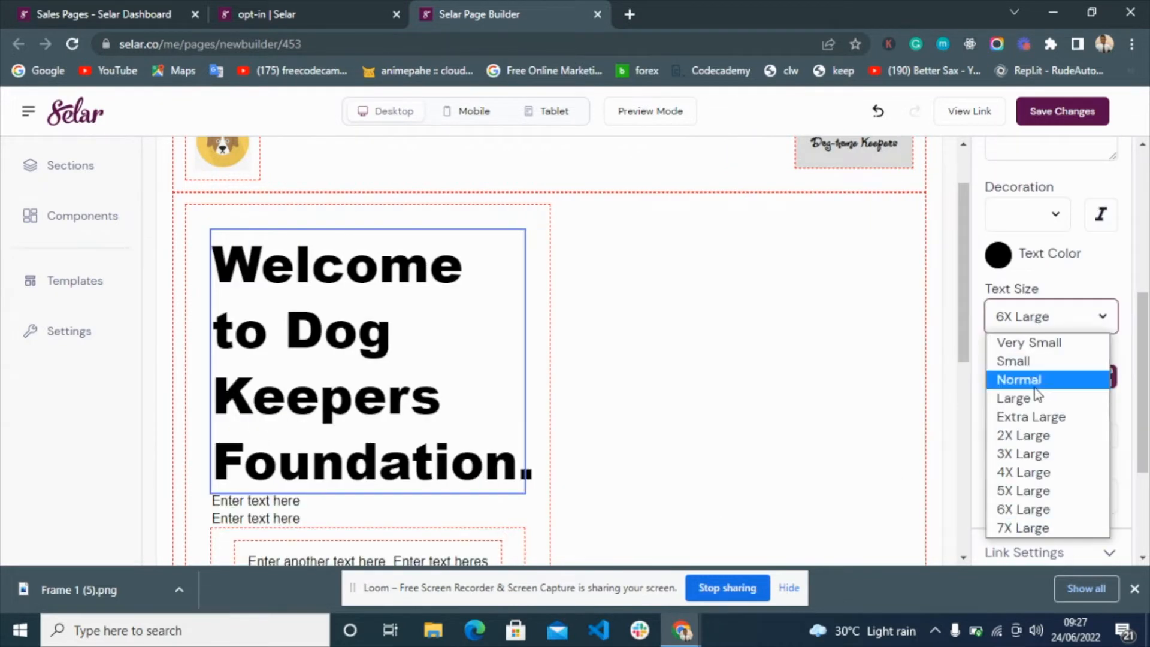
pyautogui.click(1032, 474)
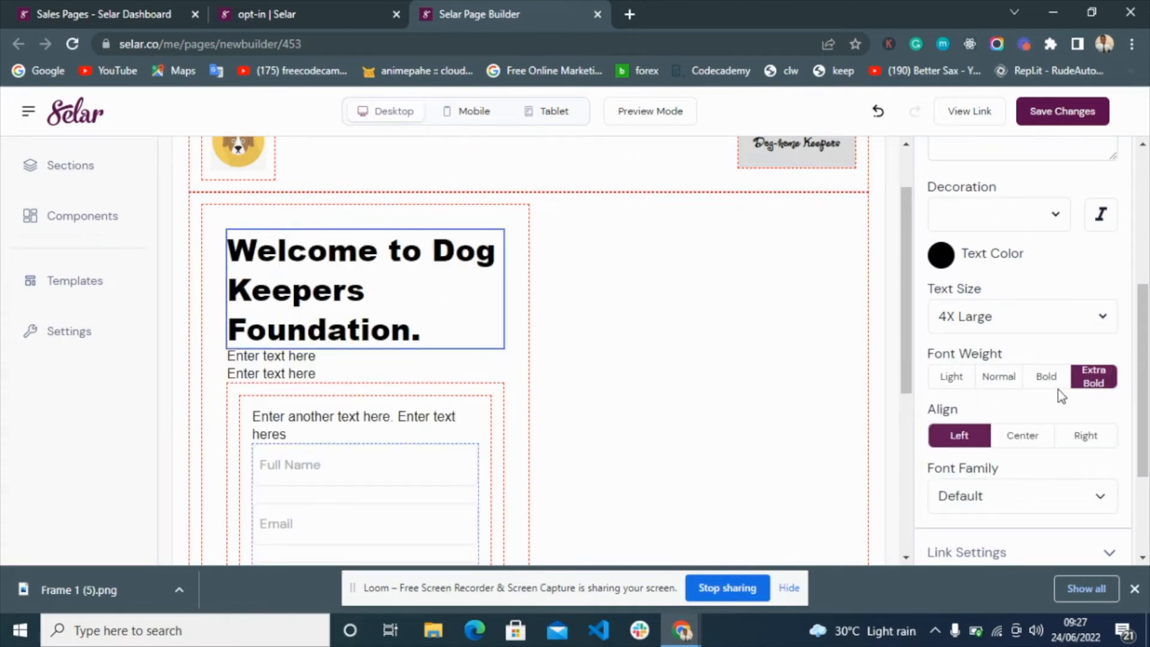
pyautogui.click(1053, 378)
pyautogui.click(1021, 446)
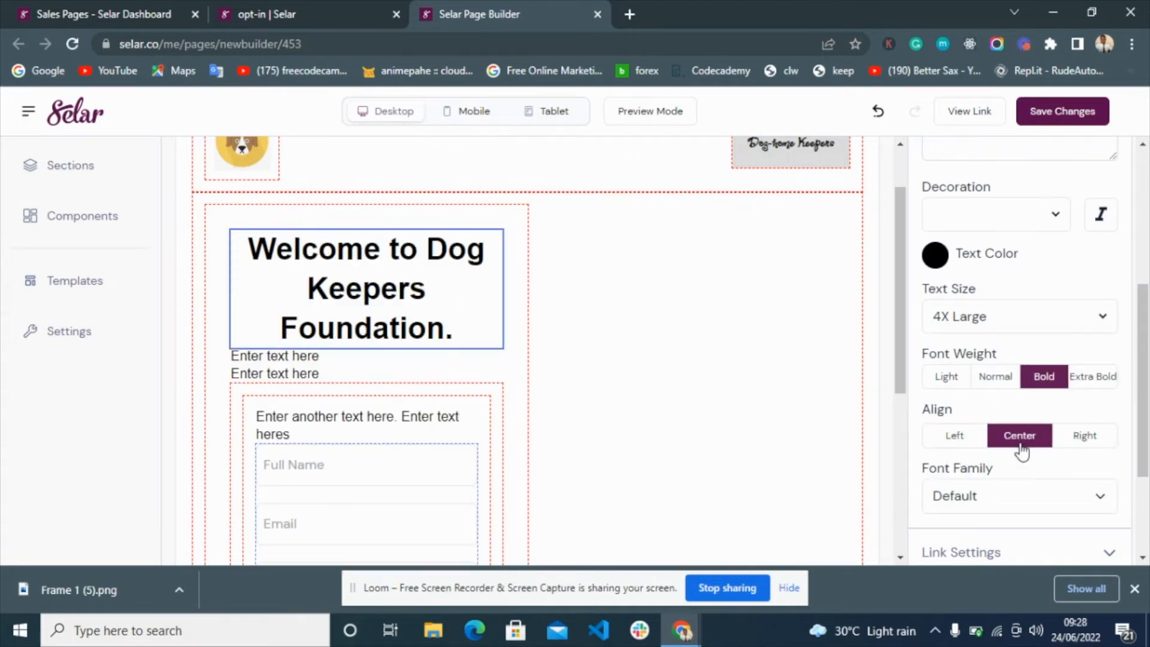
# - Copy the line "Protect the pets you love. For life" from the example page
pyautogui.scroll(-4, 390, 310)
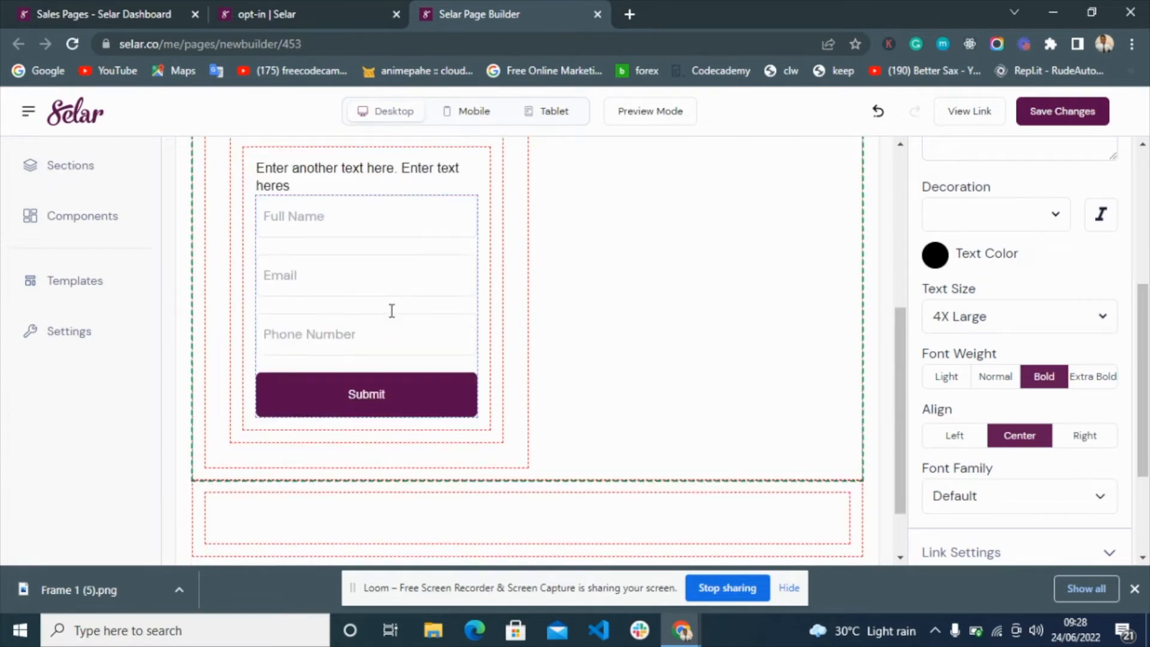
pyautogui.scroll(3, 393, 321)
pyautogui.click(361, 7)
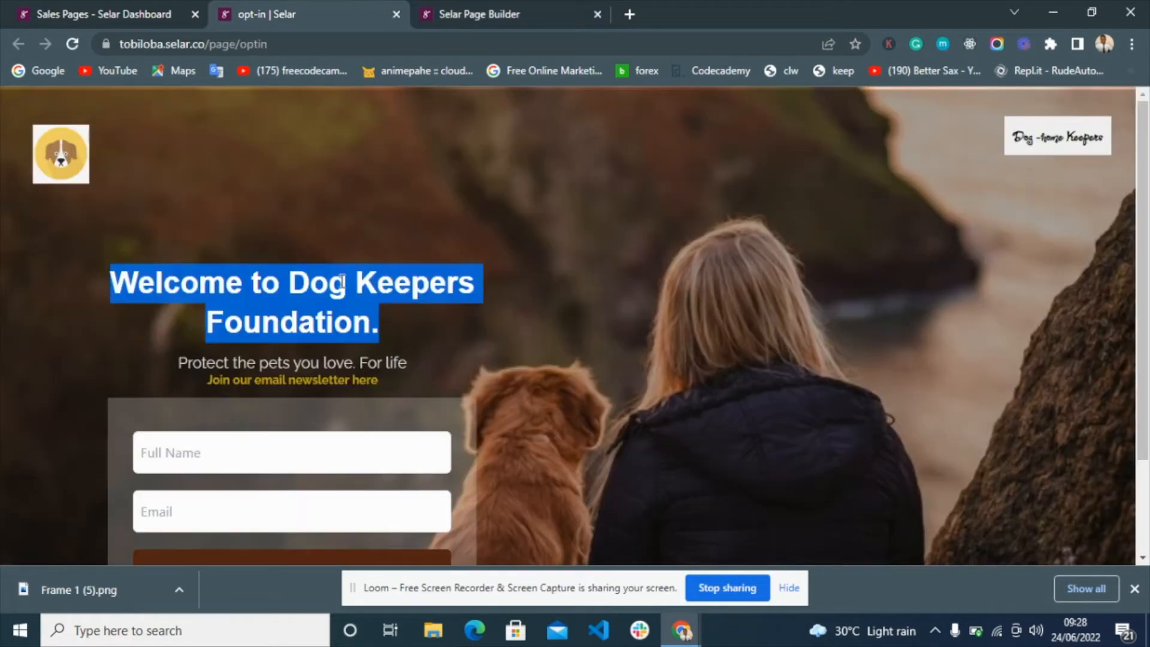
pyautogui.click(324, 291)
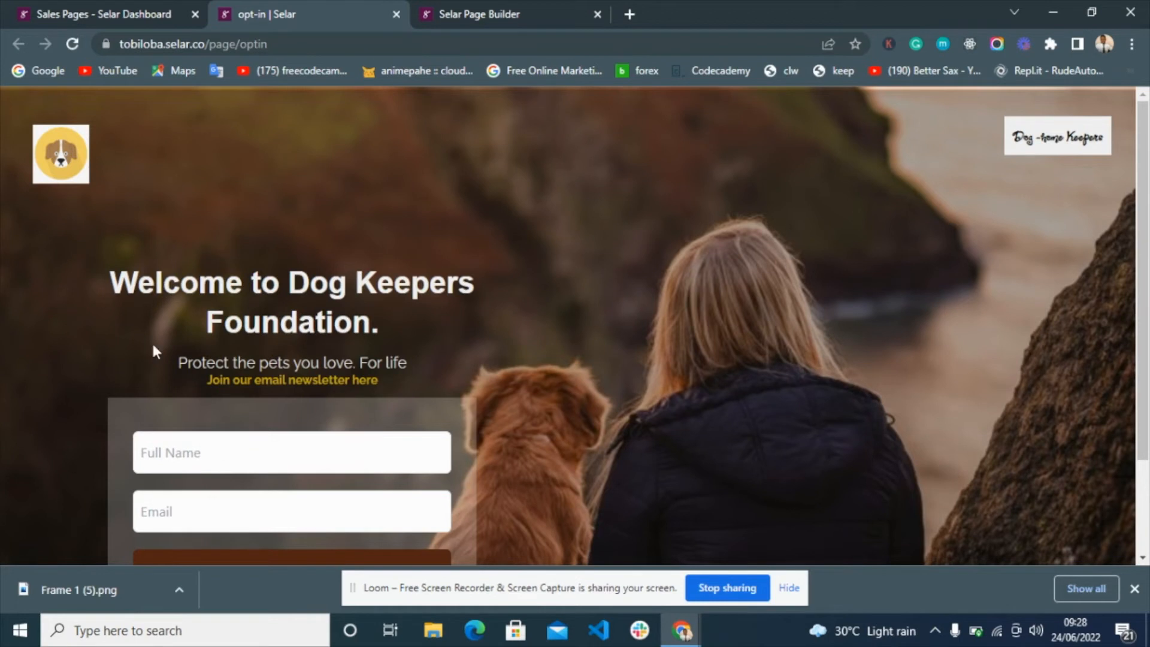
pyautogui.moveTo(428, 358); pyautogui.dragTo(181, 364)
pyautogui.hotkey('ctrl', 'c')
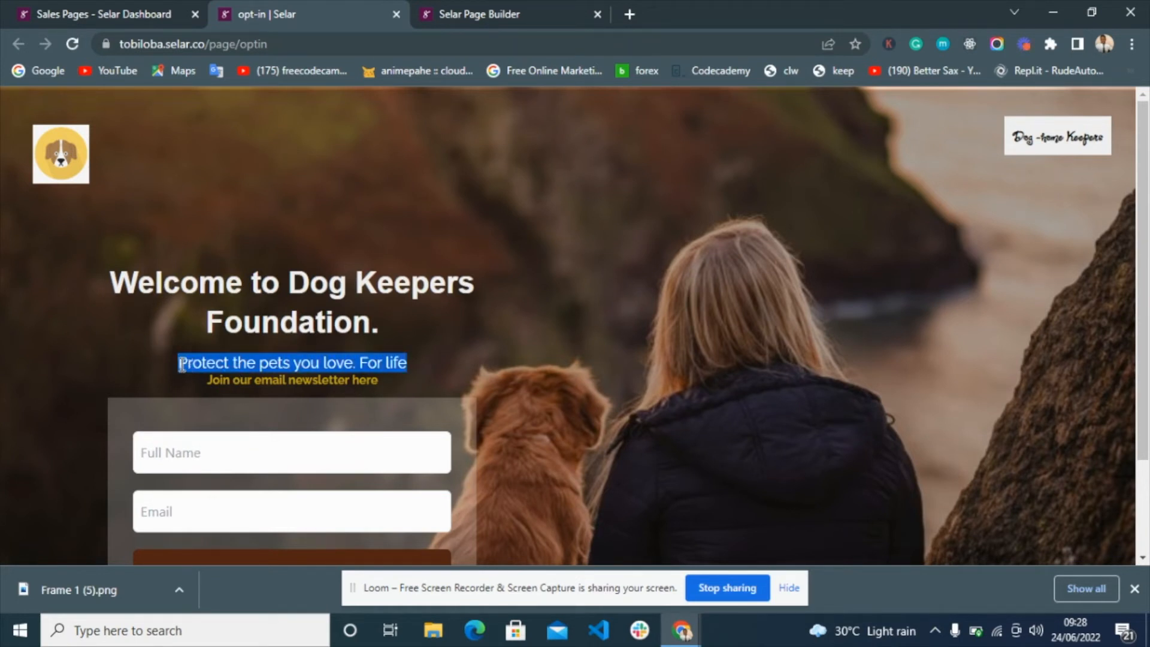
# - Replace the first small text line with "Protect the pets you love. For life" and center-align it
pyautogui.click(474, 14)
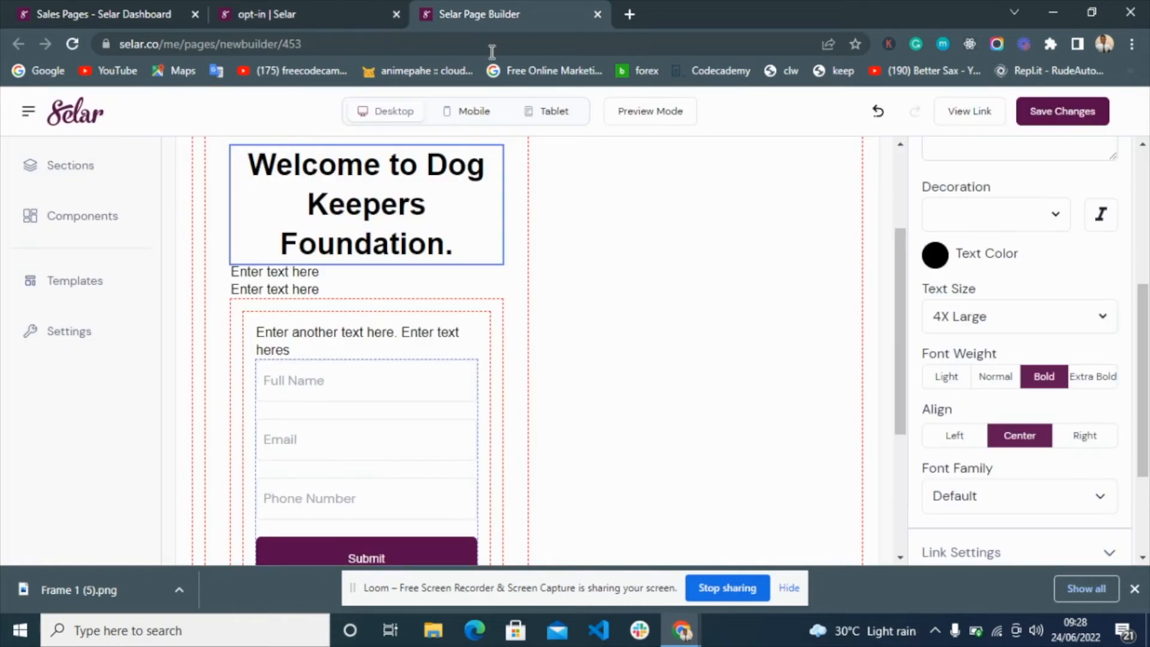
pyautogui.click(290, 274)
pyautogui.scroll(3, 1037, 303)
pyautogui.click(1009, 262)
pyautogui.hotkey('ctrl', 'a')
pyautogui.hotkey('ctrl', 'v')
pyautogui.scroll(-3, 1009, 262)
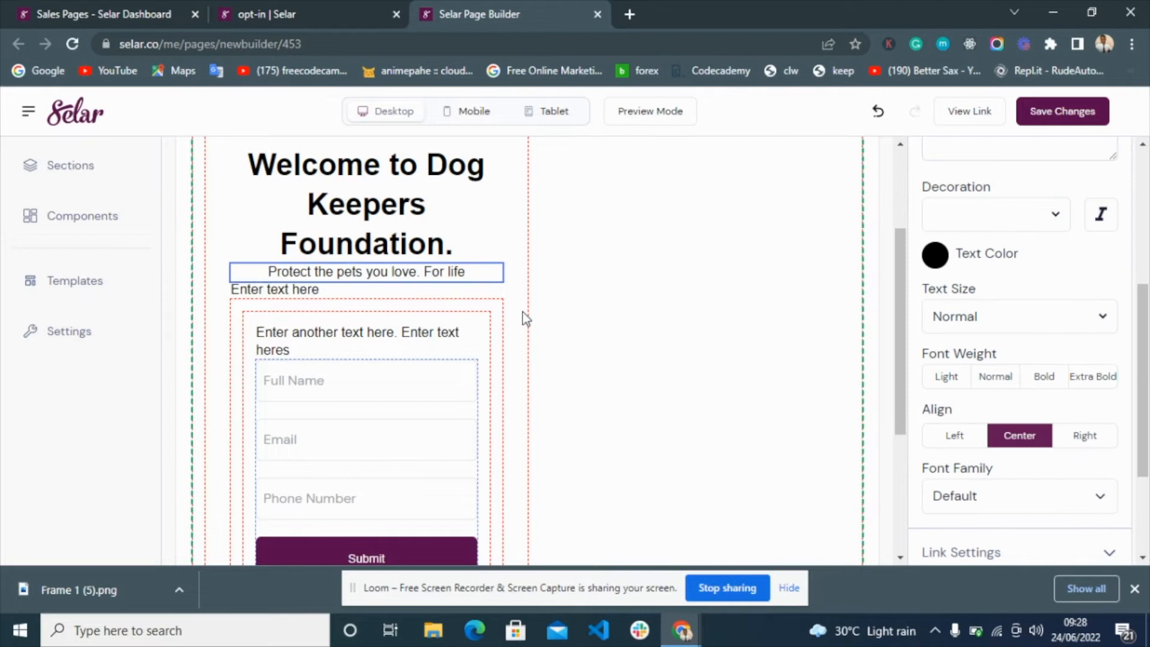
# - Copy the line "Join our email newsletter here" from the example page
pyautogui.click(381, 289)
pyautogui.click(281, 9)
pyautogui.moveTo(409, 376); pyautogui.dragTo(212, 382)
pyautogui.hotkey('ctrl', 'c')
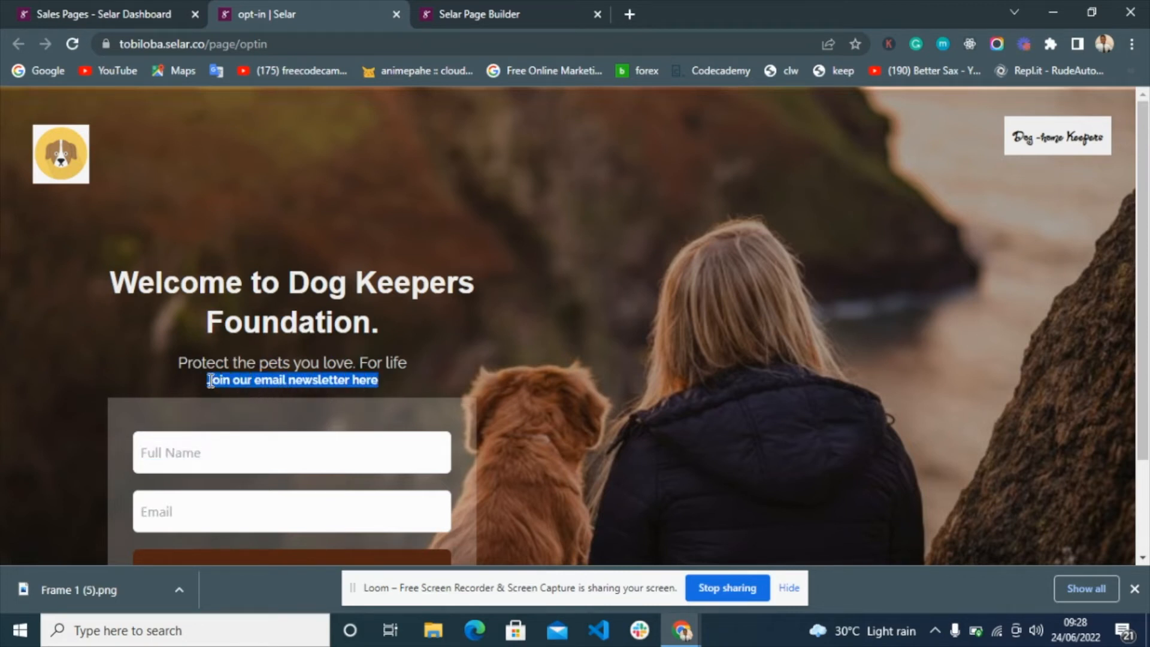
# - Replace the second small text line with "Join our email newsletter here" and center-align it
pyautogui.click(476, 13)
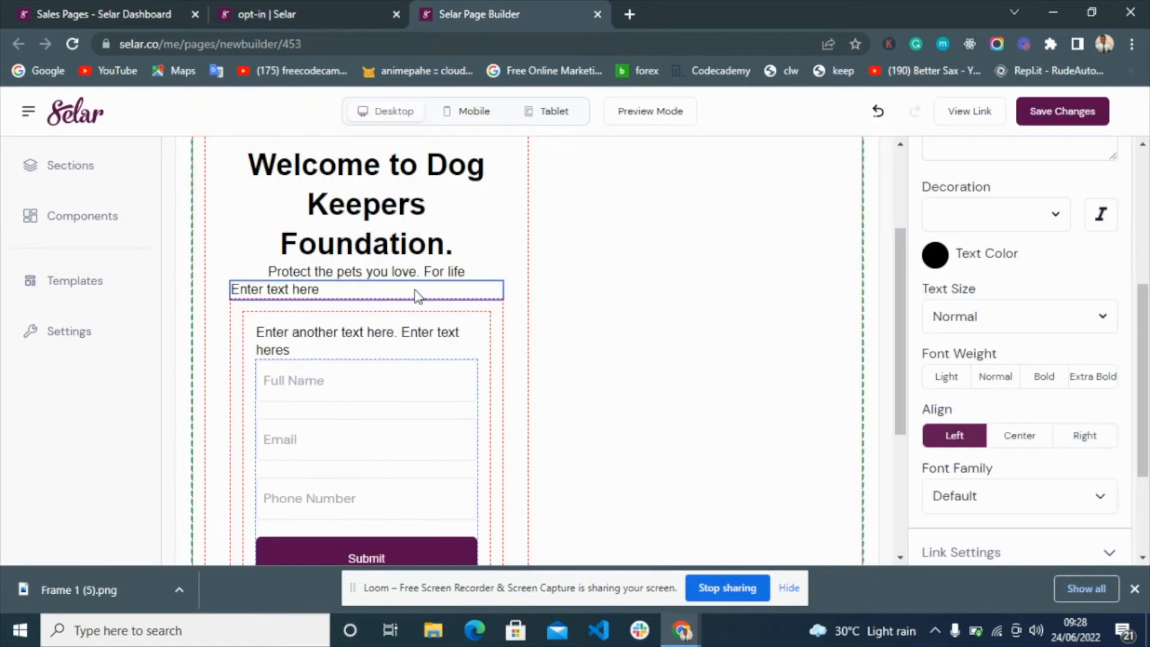
pyautogui.scroll(3, 932, 289)
pyautogui.tripleClick(995, 242)
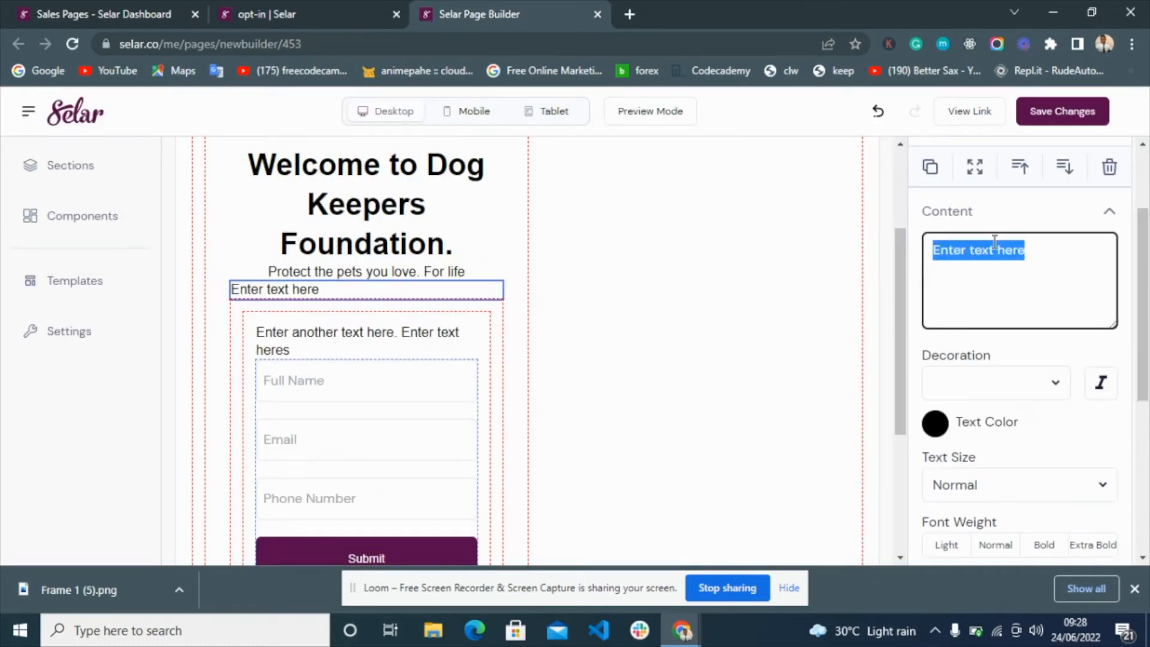
pyautogui.hotkey('ctrl', 'v')
pyautogui.scroll(-2, 994, 470)
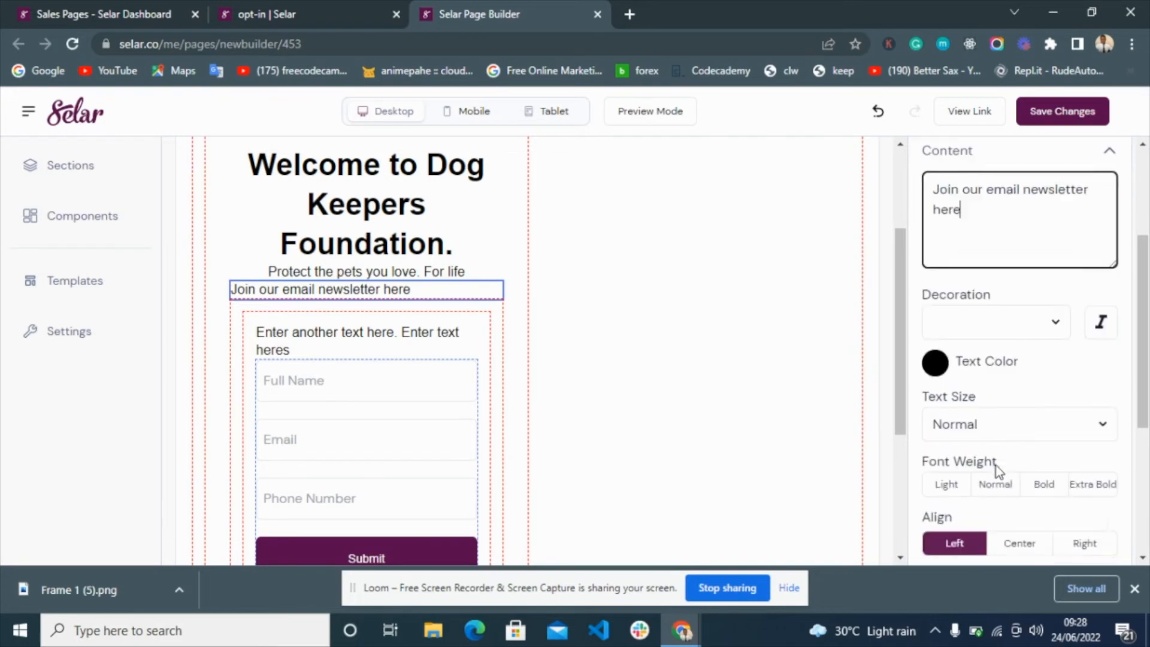
pyautogui.click(1019, 520)
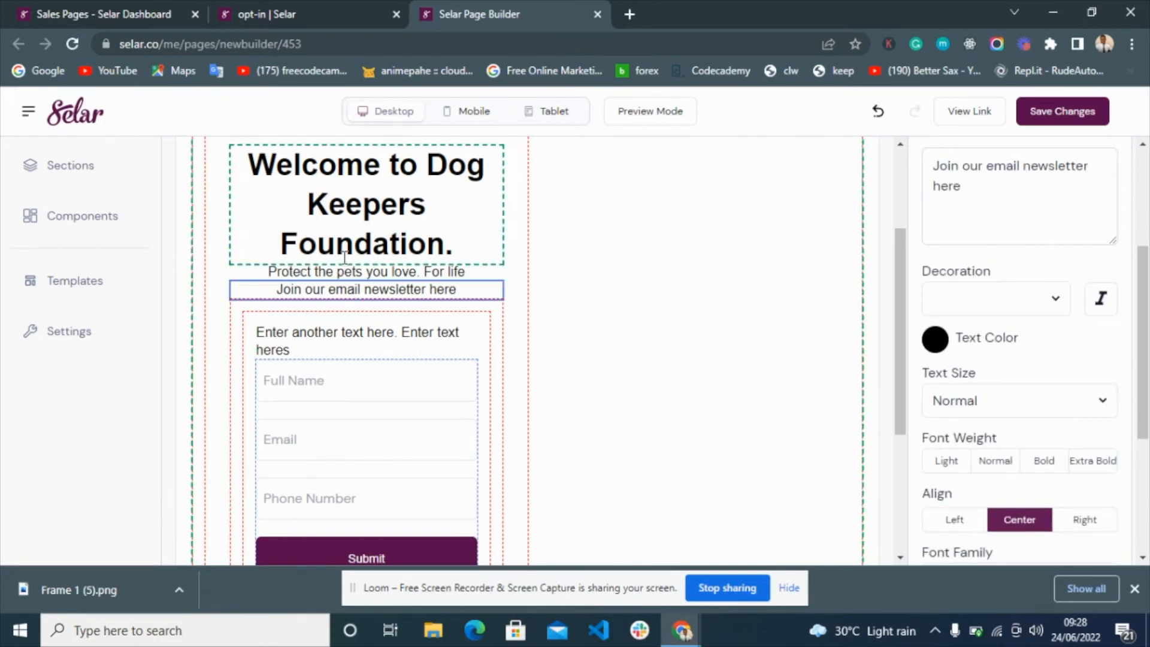
# - Delete the placeholder paragraph above the opt-in form's Full Name field
pyautogui.click(384, 335)
pyautogui.scroll(4, 998, 332)
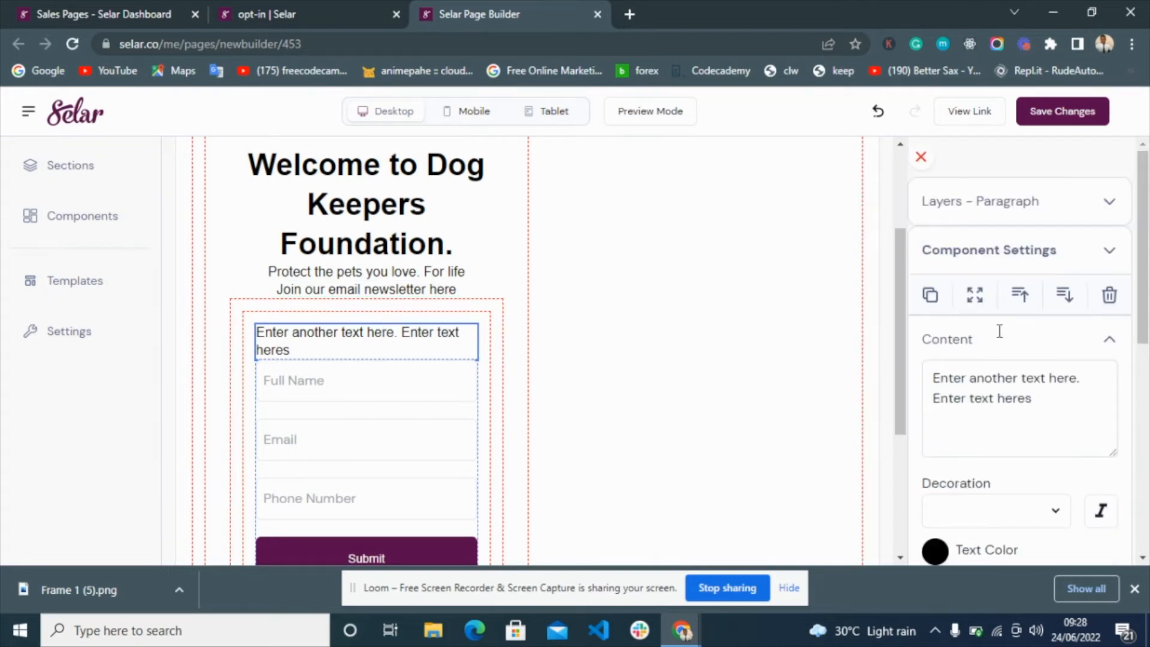
pyautogui.click(1095, 295)
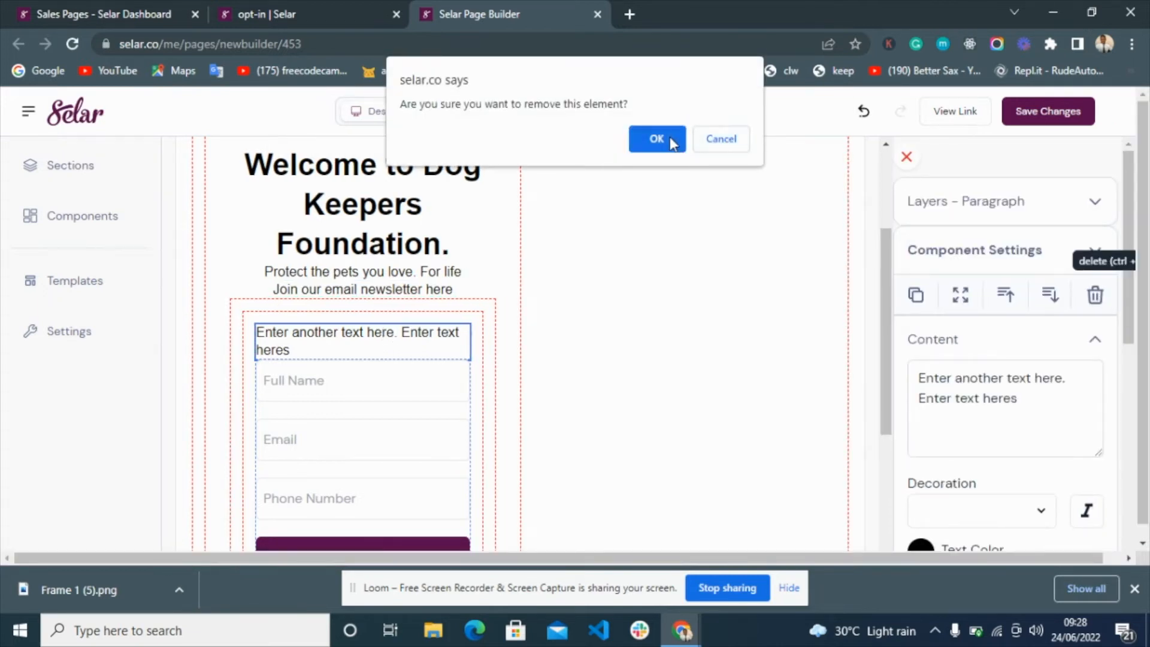
pyautogui.click(672, 142)
pyautogui.scroll(3, 389, 404)
pyautogui.scroll(-5, 387, 404)
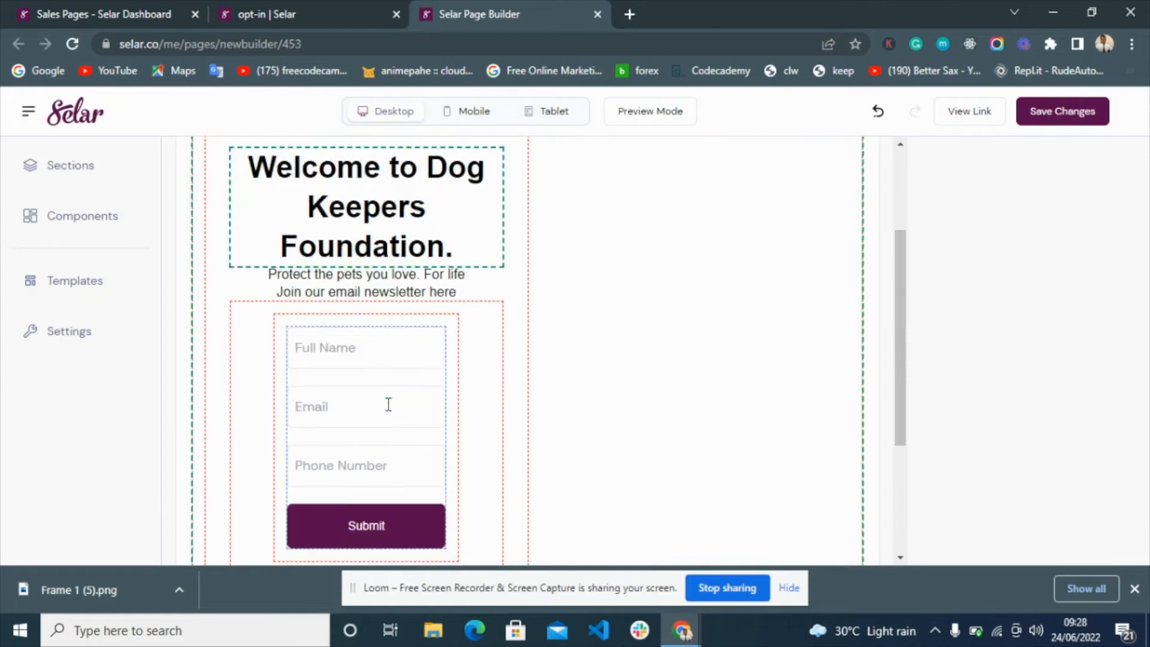
pyautogui.scroll(2, 387, 407)
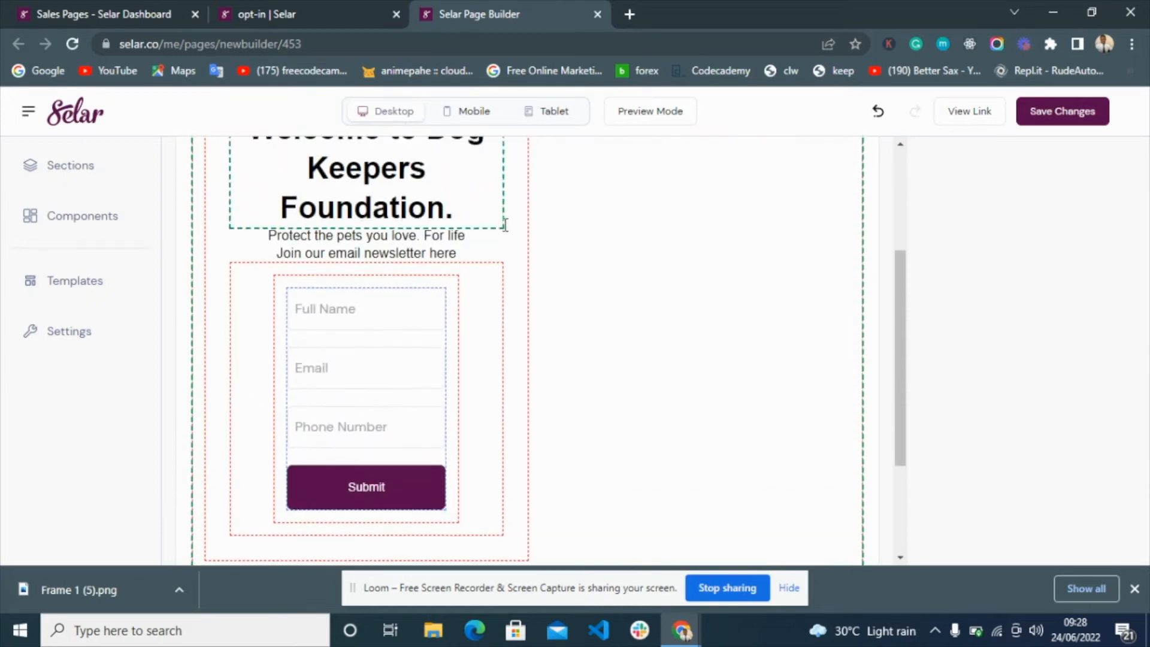
# - Check the form fields on the example page and turn off asking for a phone number in the opt-in form
pyautogui.click(350, 18)
pyautogui.scroll(-2, 282, 470)
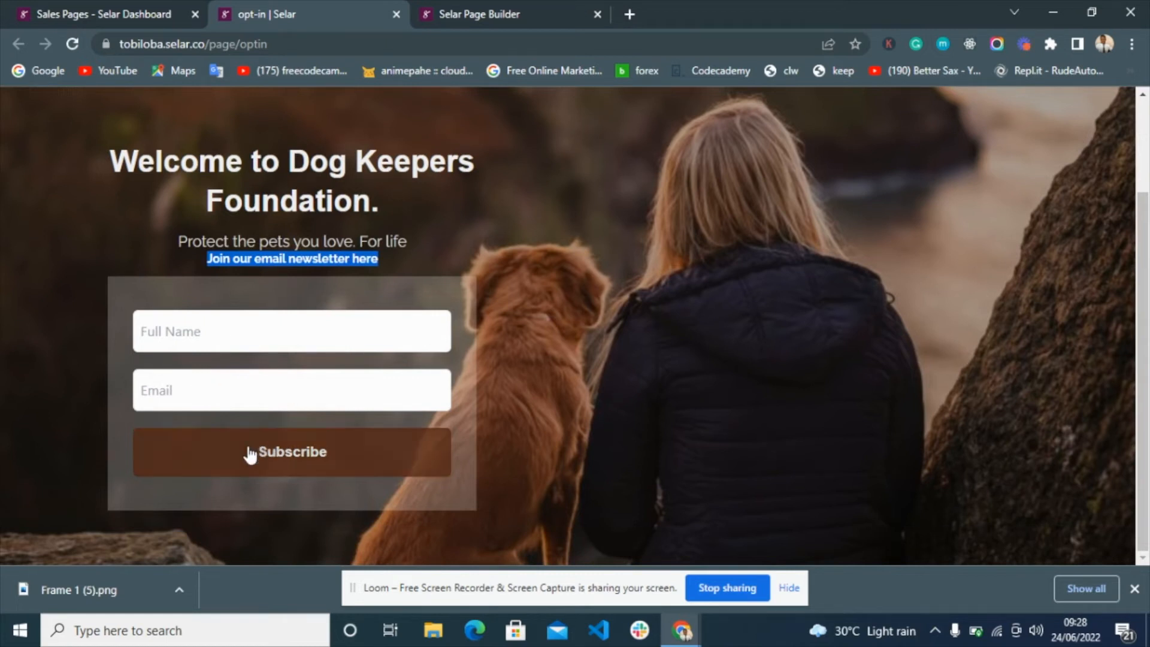
pyautogui.click(467, 18)
pyautogui.click(335, 429)
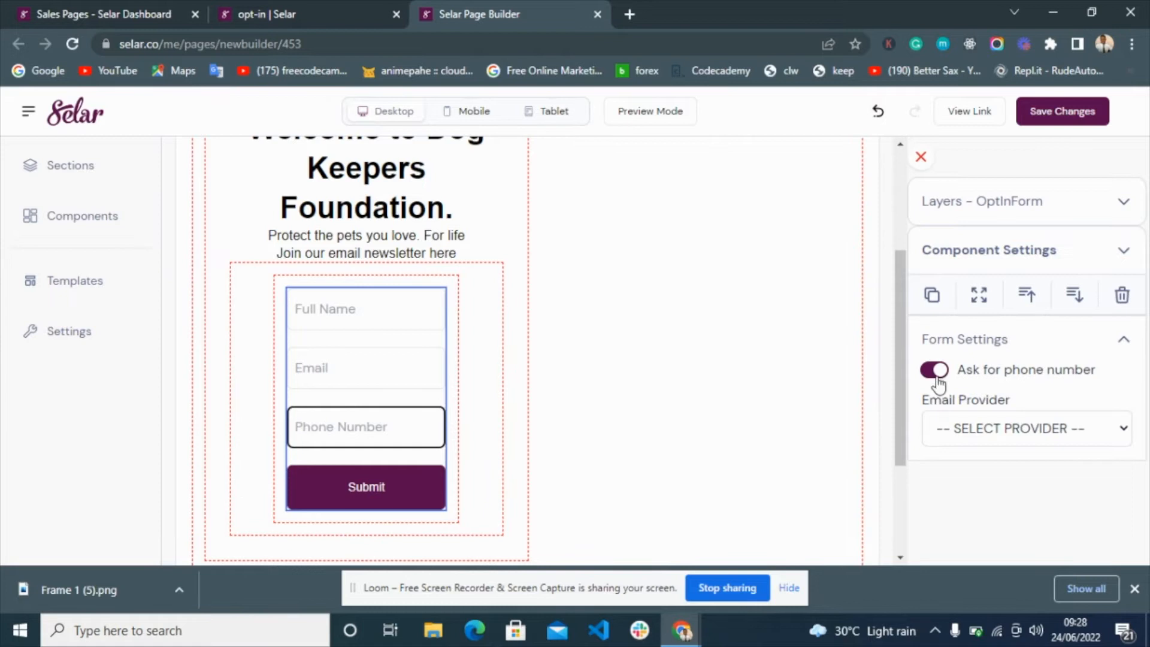
pyautogui.click(937, 375)
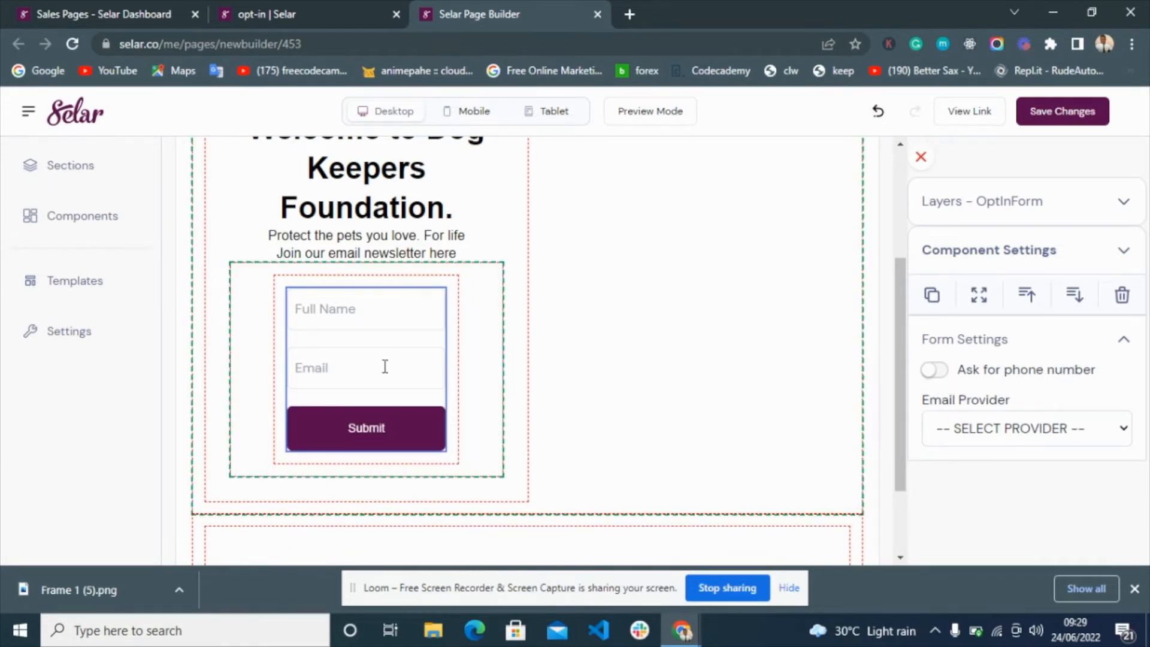
# - Change the opt-in form's button text to "Subscribe"
pyautogui.click(395, 432)
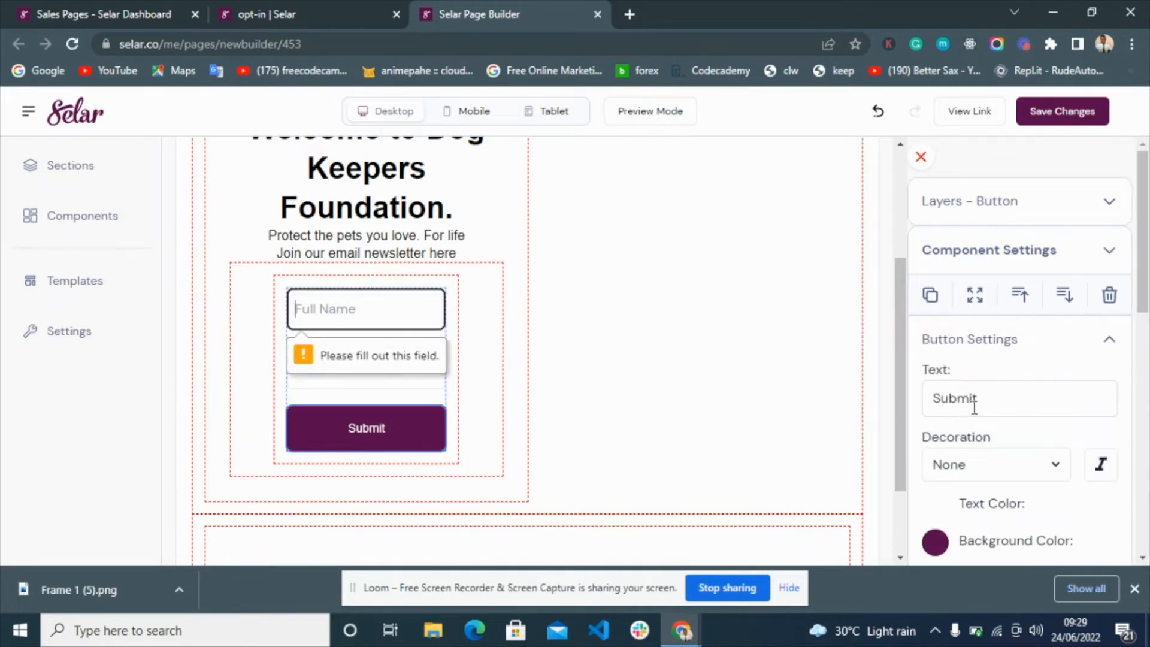
pyautogui.scroll(-3, 975, 408)
pyautogui.doubleClick(1034, 226)
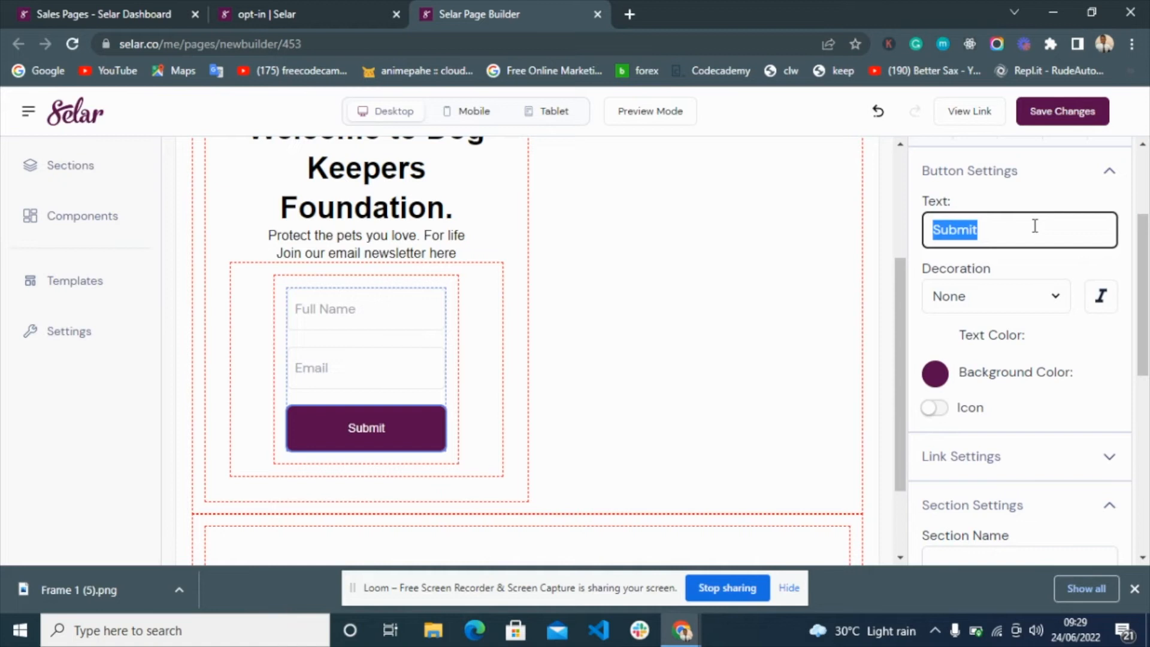
pyautogui.write('S')
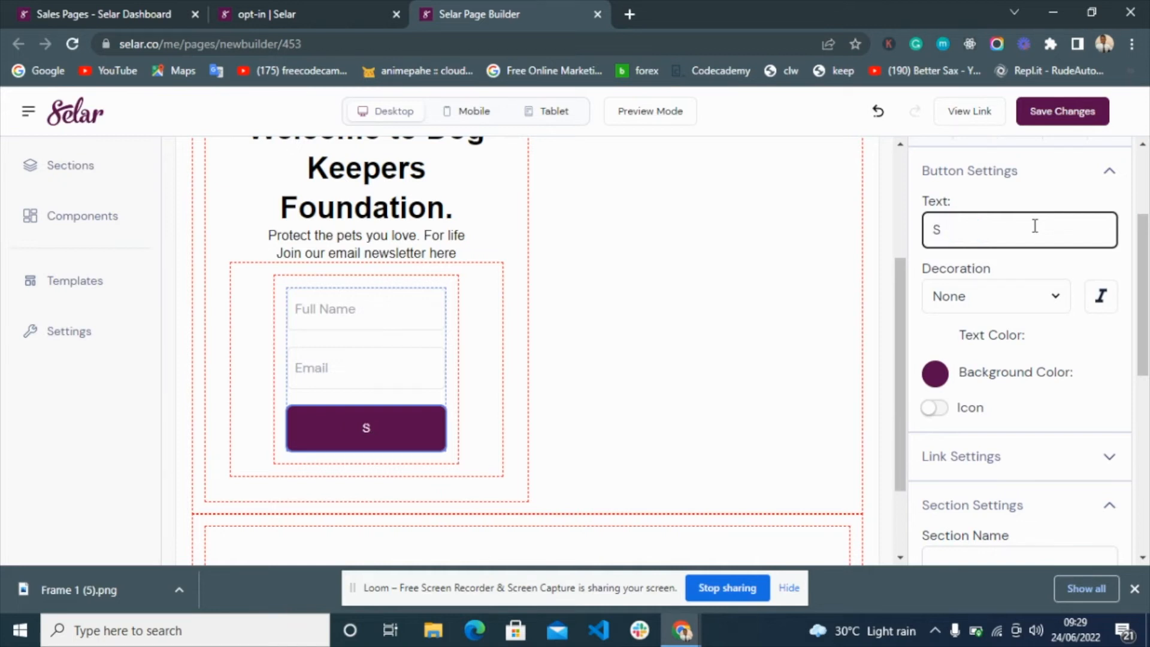
pyautogui.write('ubscribe')
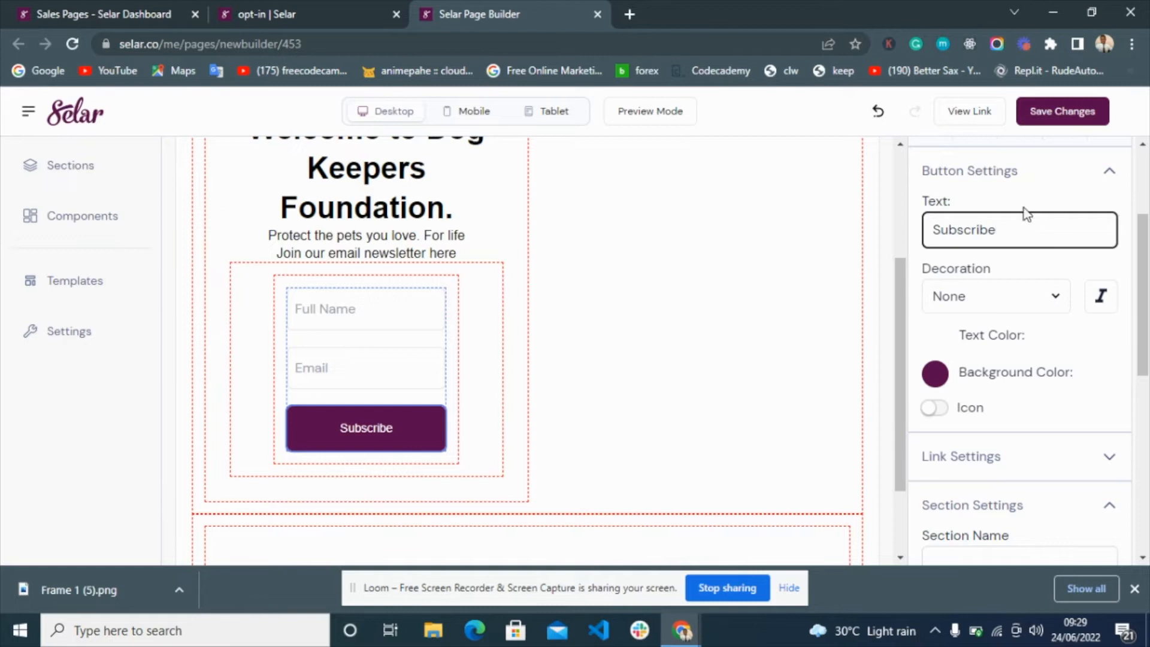
# - Set the Subscribe button's font size to 17 and its font weight to Bold
pyautogui.scroll(-1, 1021, 397)
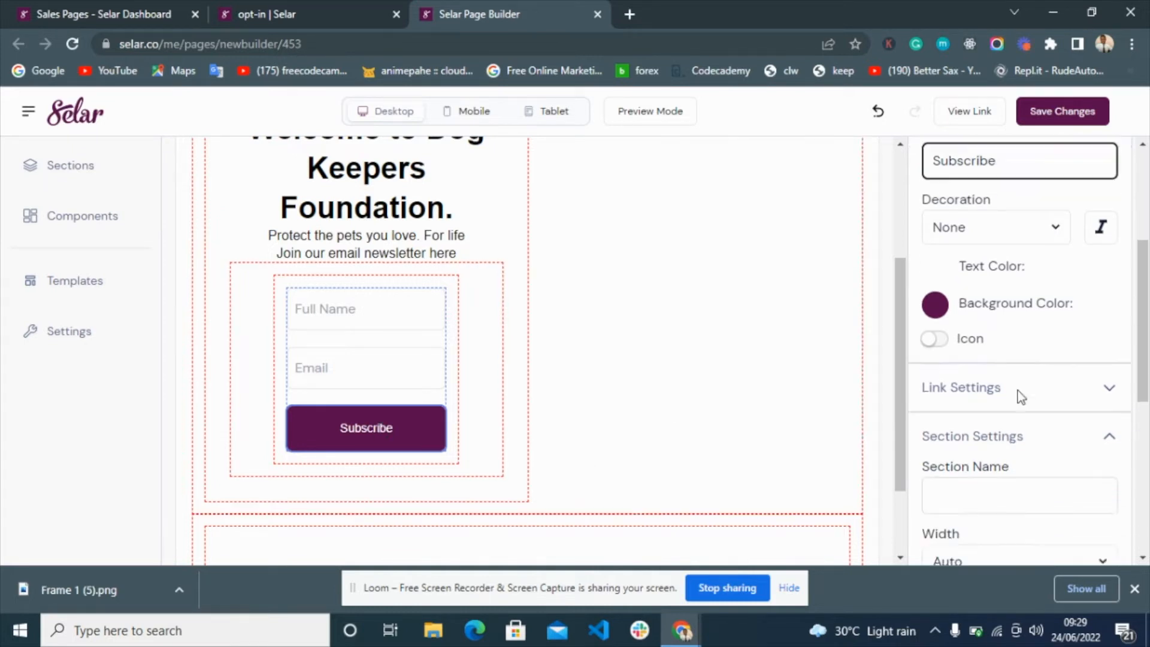
pyautogui.scroll(-3, 1020, 396)
pyautogui.scroll(-1, 994, 439)
pyautogui.click(993, 440)
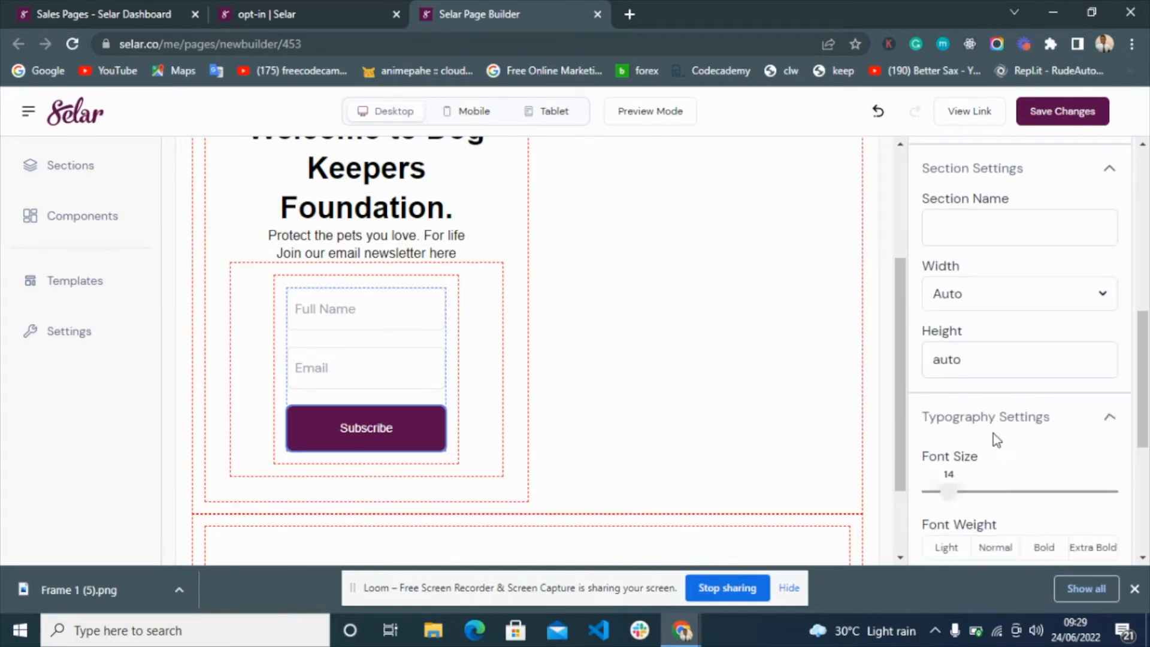
pyautogui.scroll(-1, 991, 430)
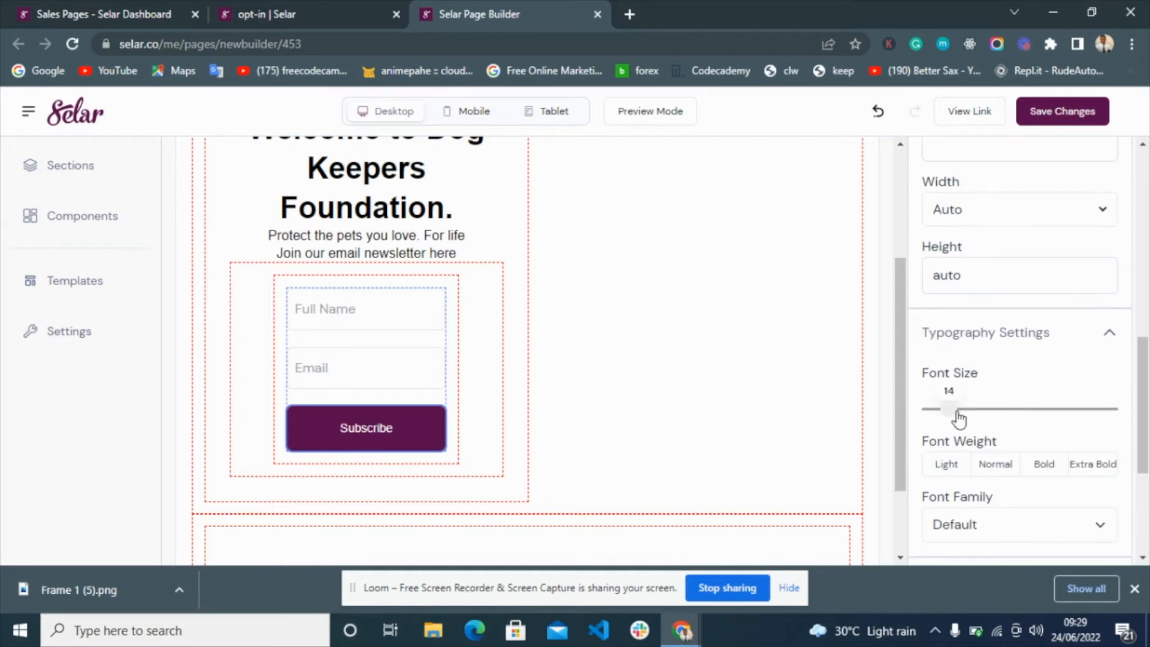
pyautogui.moveTo(956, 419); pyautogui.dragTo(957, 417)
pyautogui.click(1043, 473)
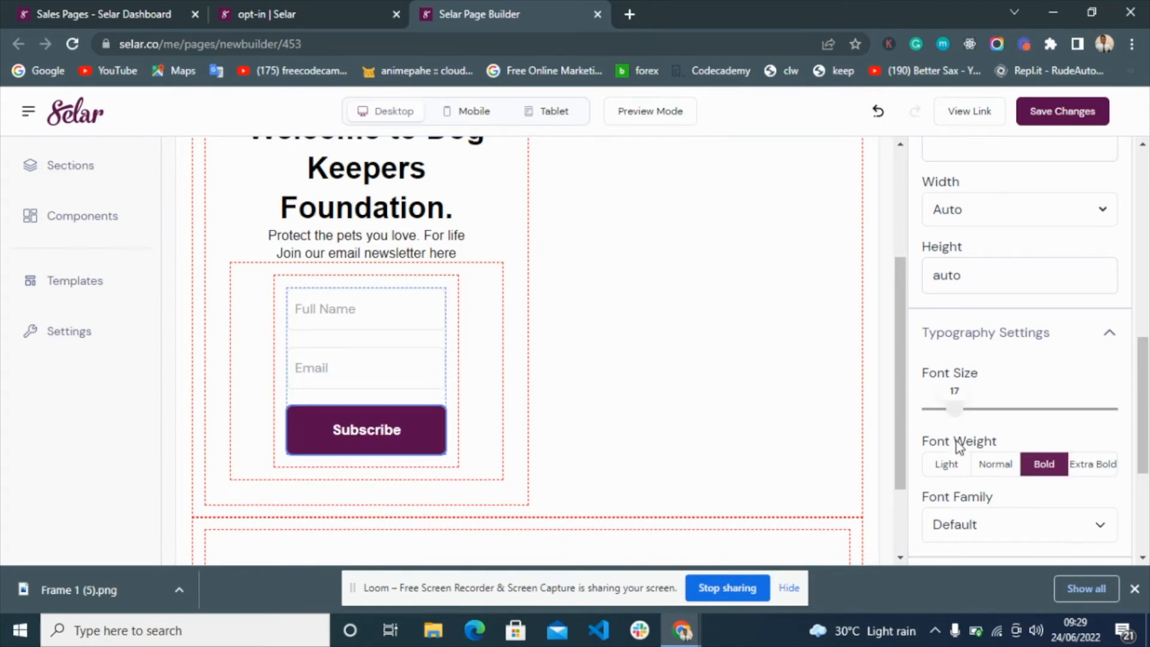
# - Change the Subscribe button's background color to dark brown #5e3e32, starting from the brown swatch
pyautogui.scroll(10, 957, 443)
pyautogui.click(445, 418)
pyautogui.click(440, 429)
pyautogui.scroll(-1, 1023, 339)
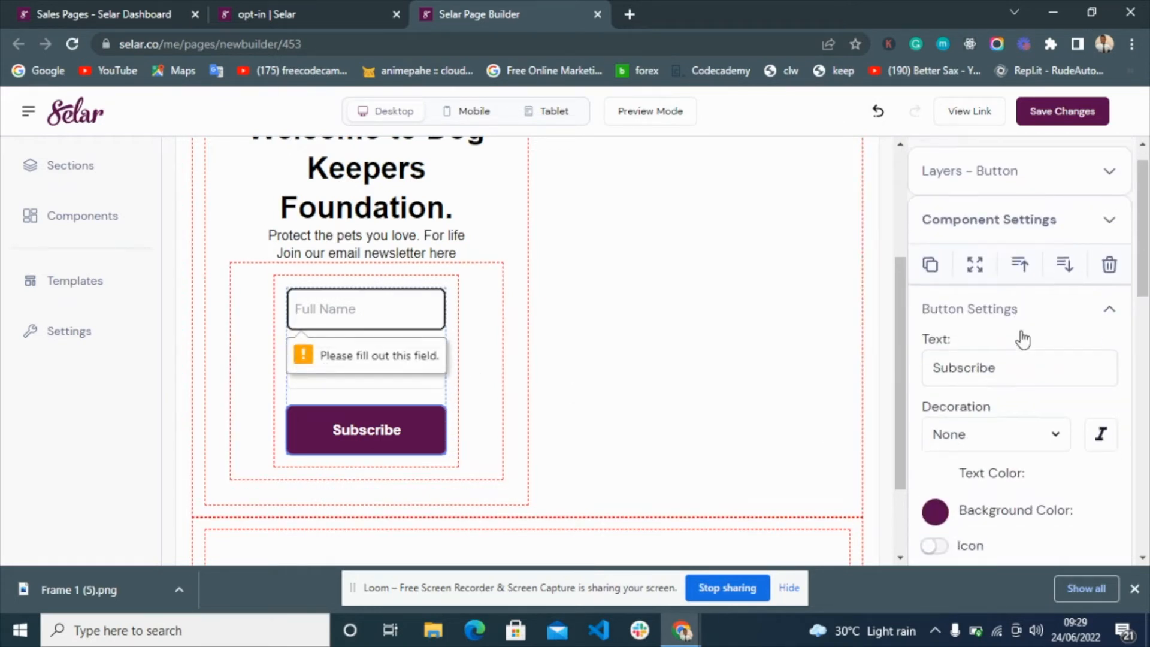
pyautogui.scroll(-5, 1022, 339)
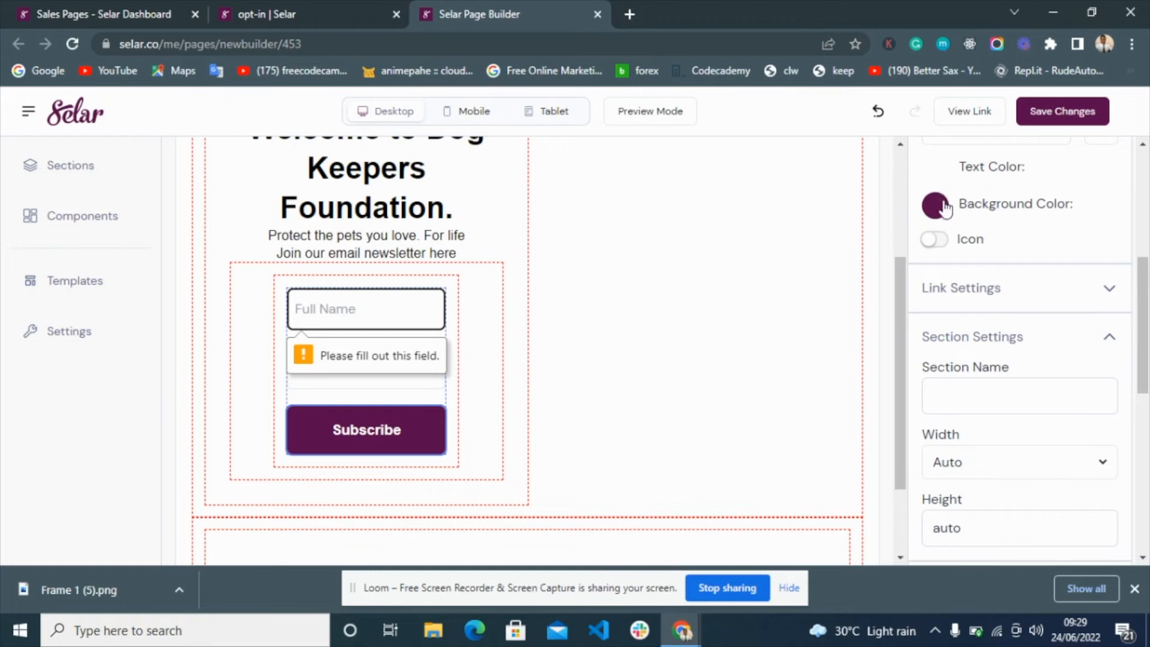
pyautogui.click(935, 207)
pyautogui.scroll(2, 962, 213)
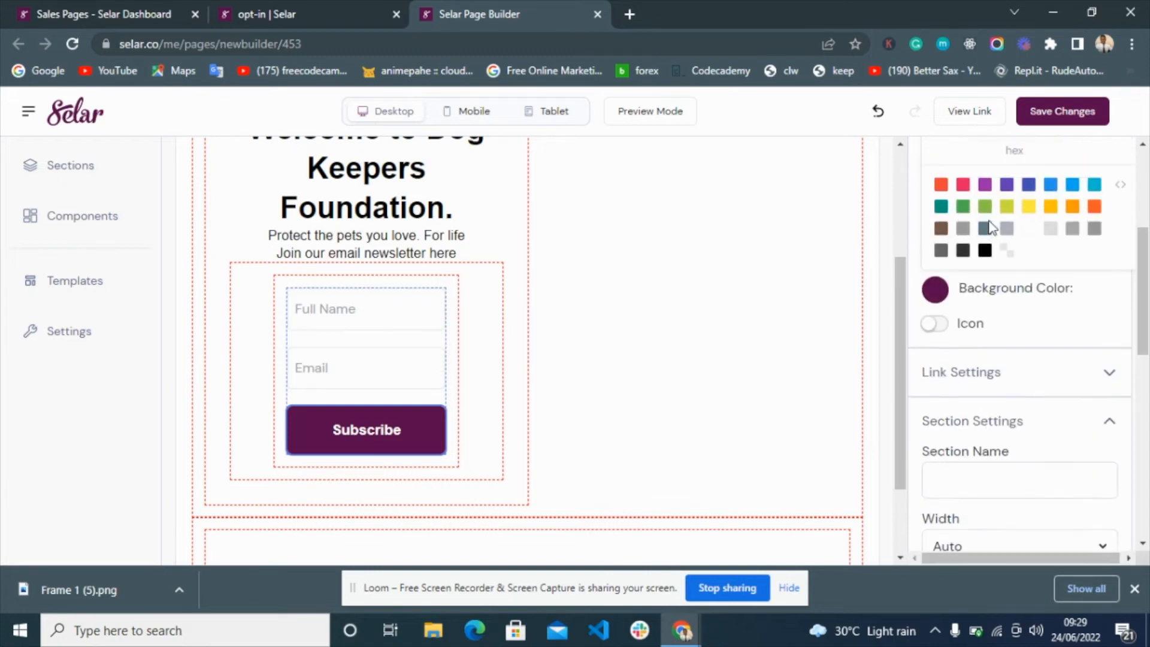
pyautogui.click(942, 228)
pyautogui.scroll(4, 1000, 306)
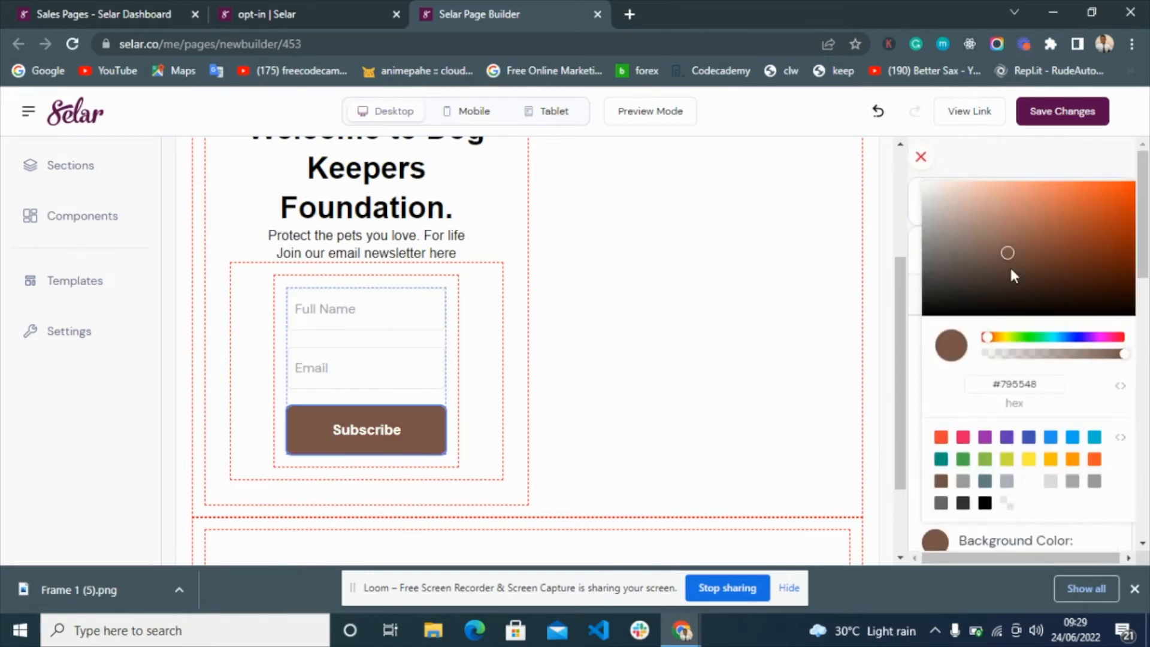
pyautogui.moveTo(1012, 256)
pyautogui.mouseDown()
pyautogui.moveTo(1023, 259)
pyautogui.moveTo(1004, 275)
pyautogui.moveTo(1023, 269)
pyautogui.mouseUp()
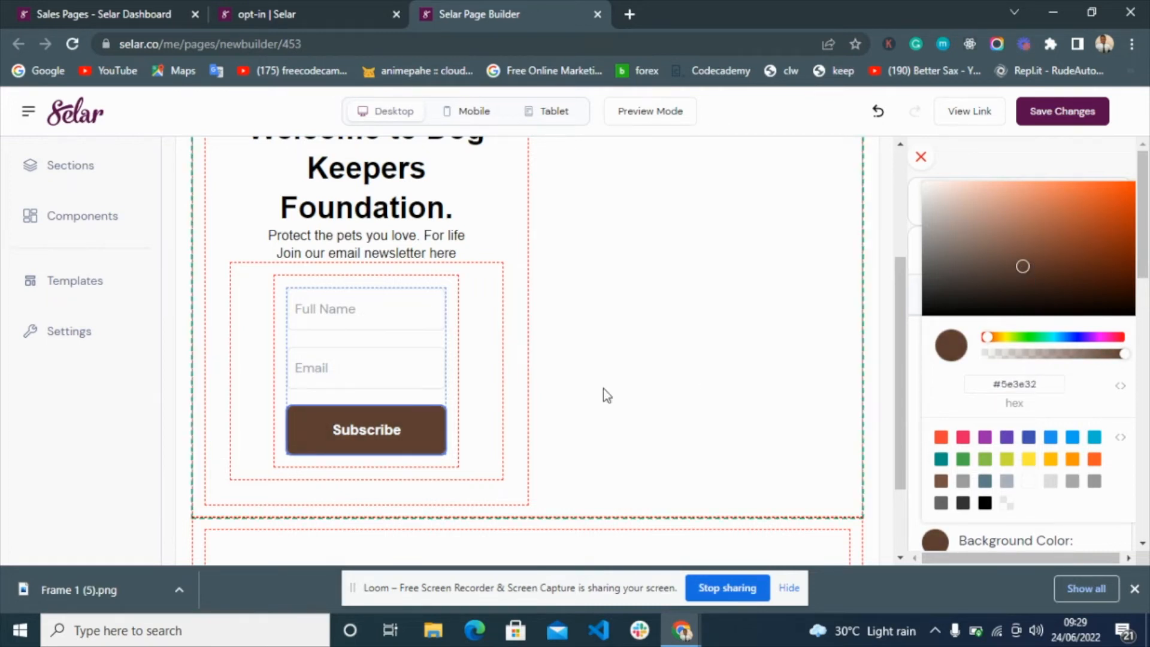
pyautogui.click(946, 546)
pyautogui.scroll(5, 775, 436)
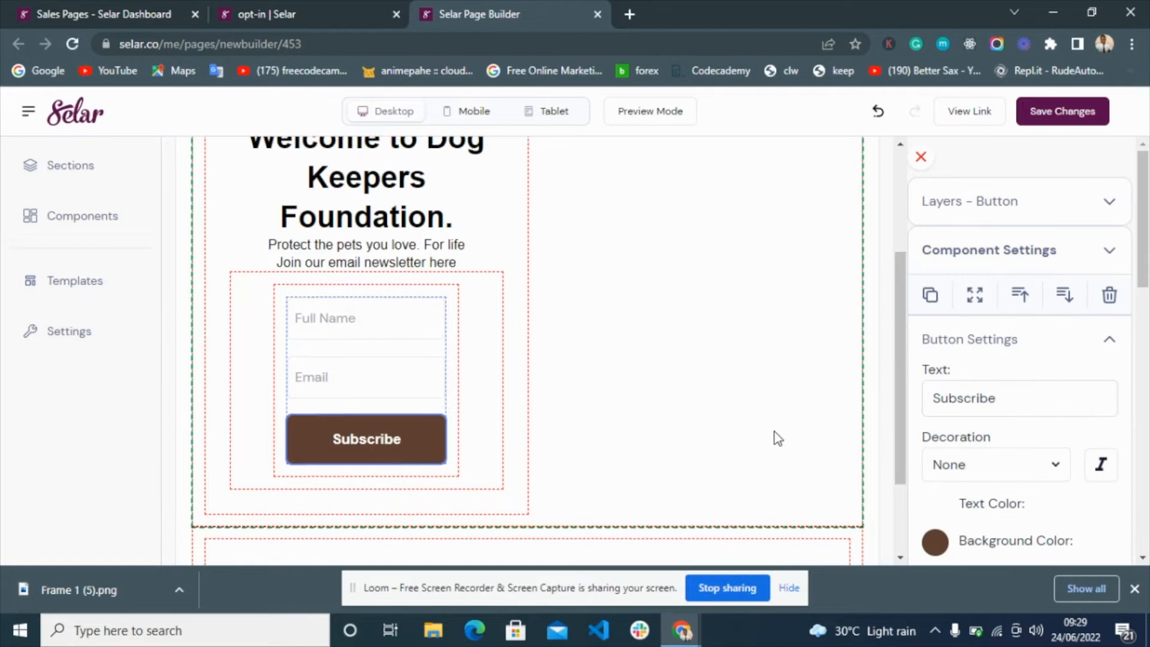
# - Preview the page, compare its opt-in form with the example page, and return to editing
pyautogui.scroll(-2, 519, 398)
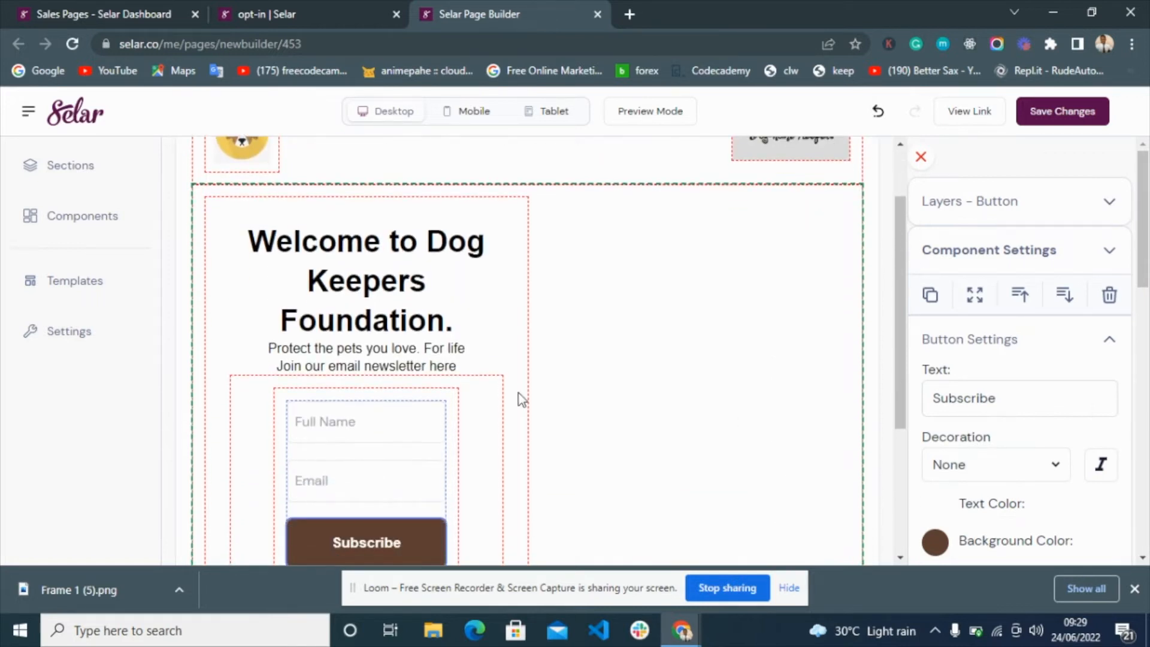
pyautogui.scroll(-3, 488, 375)
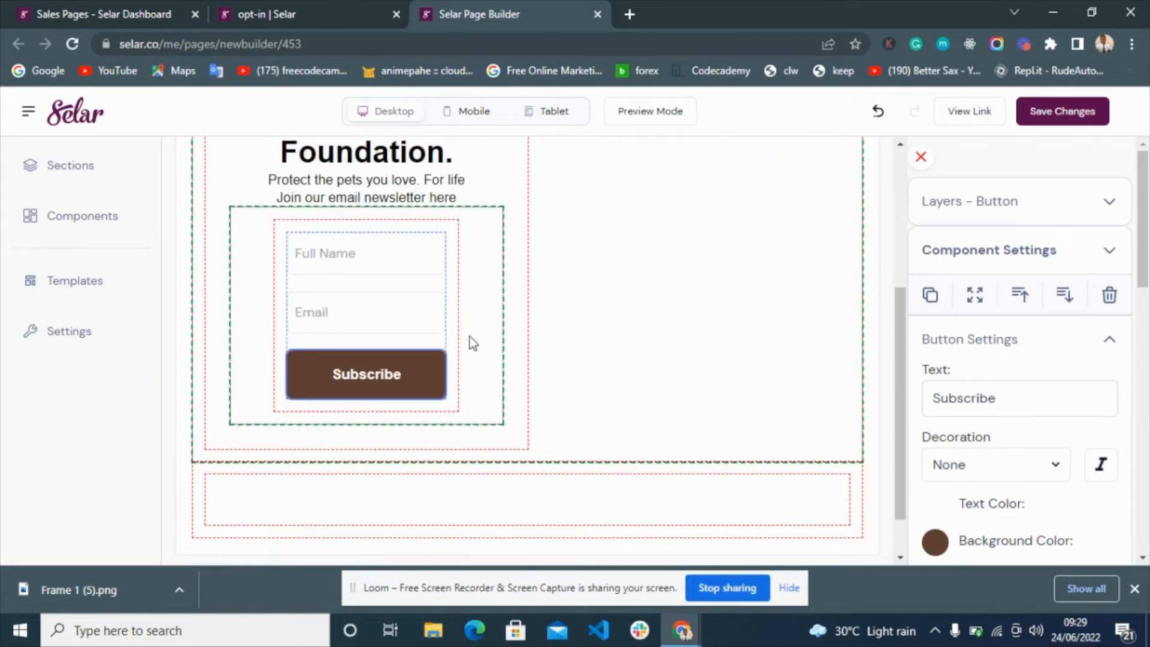
pyautogui.click(361, 295)
pyautogui.click(611, 245)
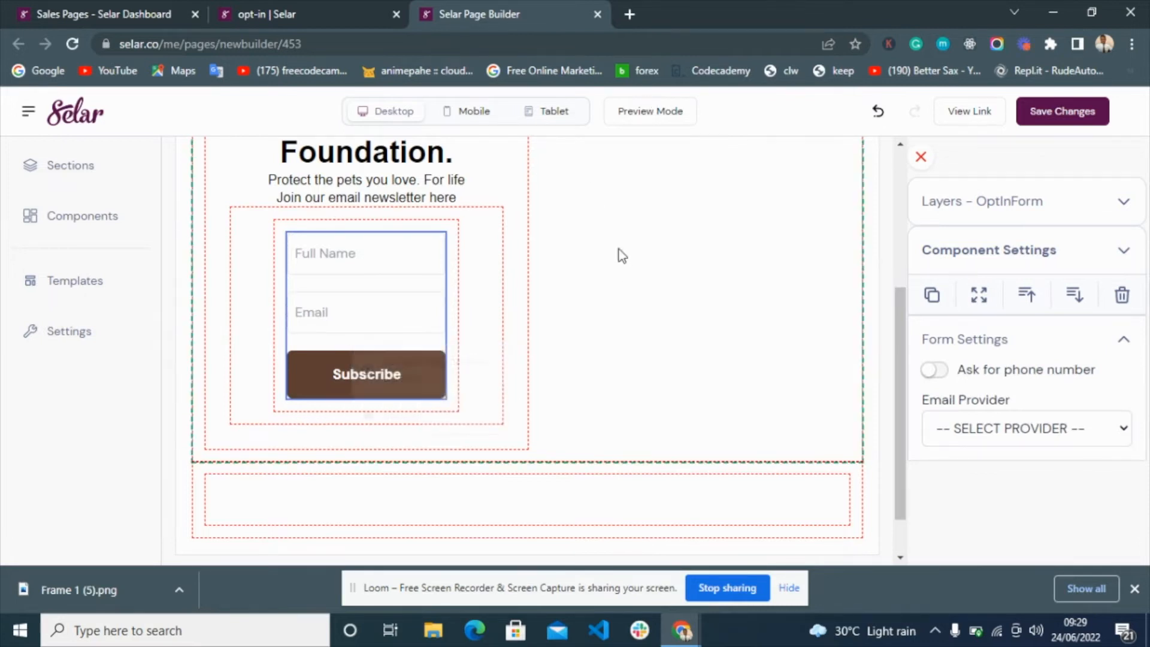
pyautogui.click(637, 118)
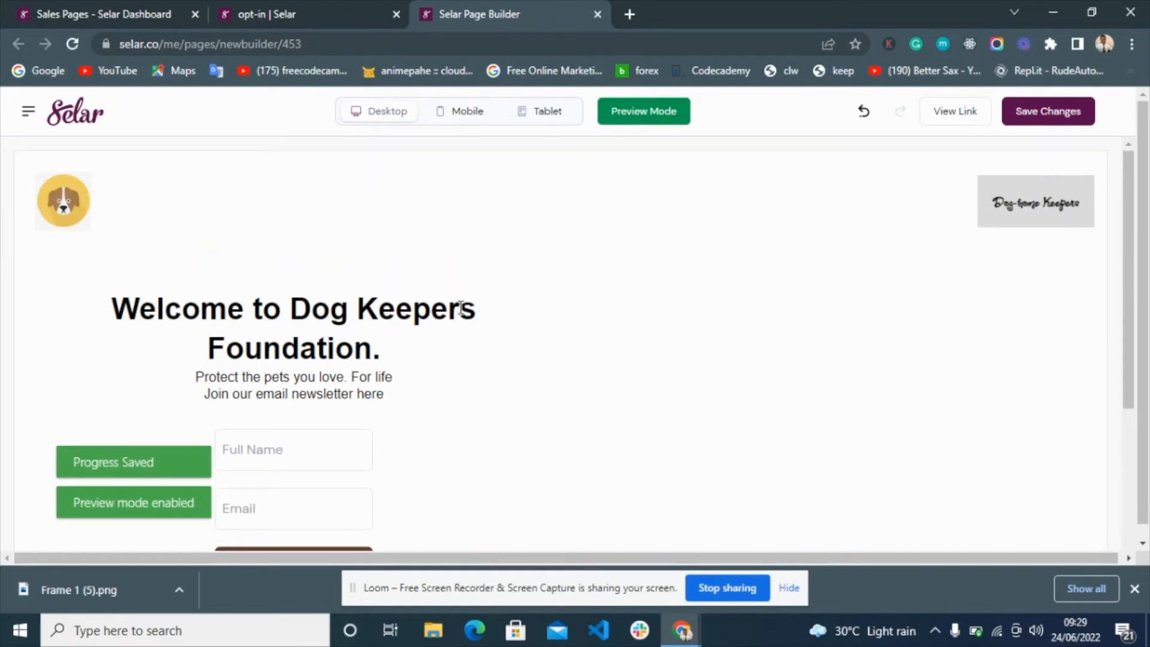
pyautogui.scroll(-4, 459, 308)
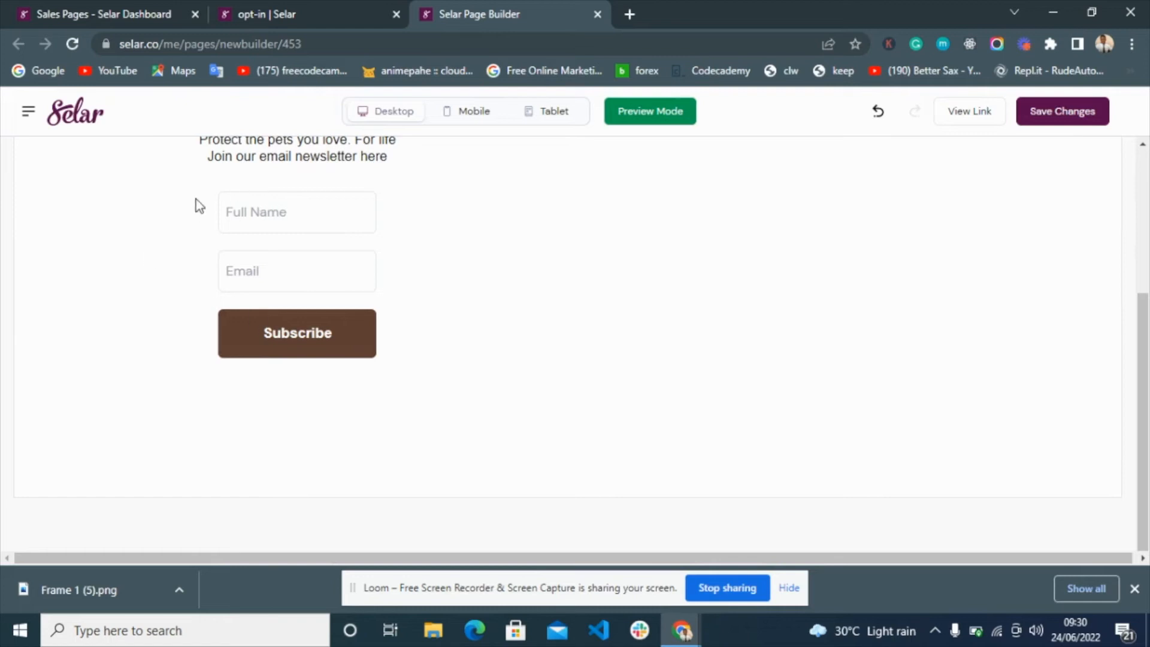
pyautogui.click(264, 25)
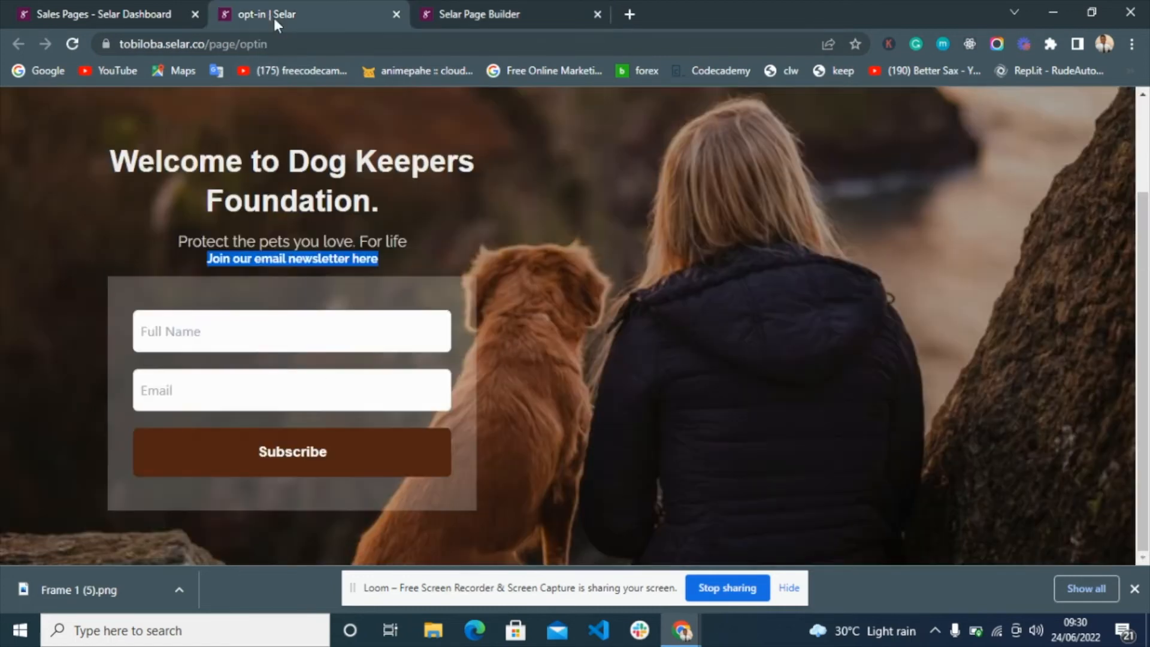
pyautogui.click(537, 2)
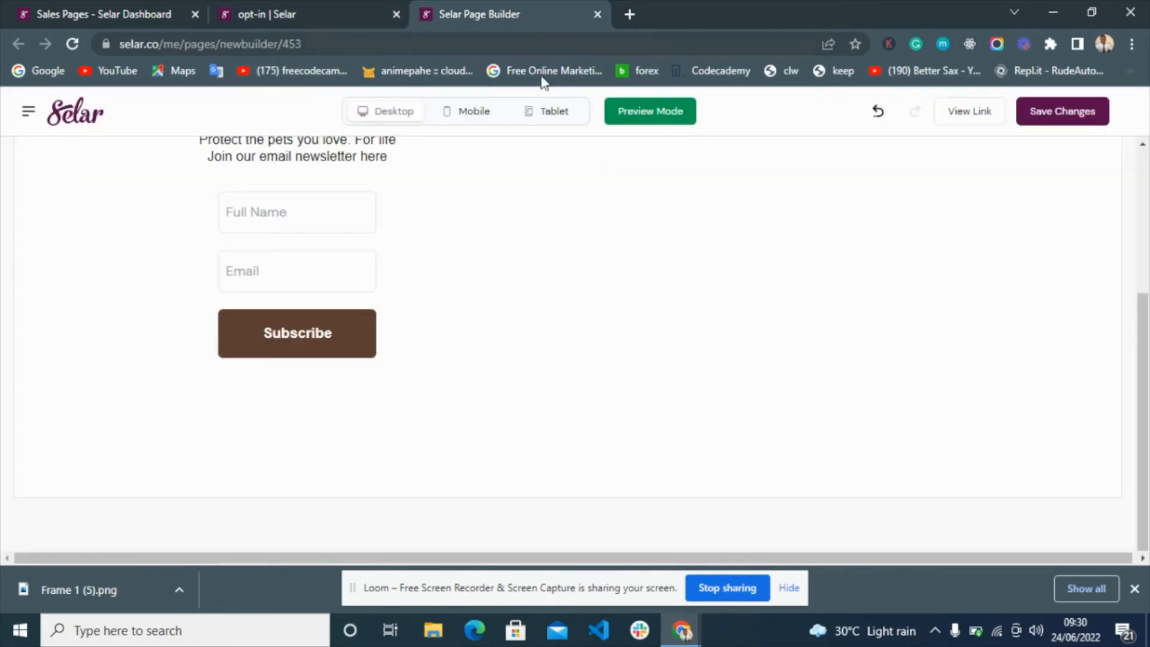
pyautogui.click(645, 113)
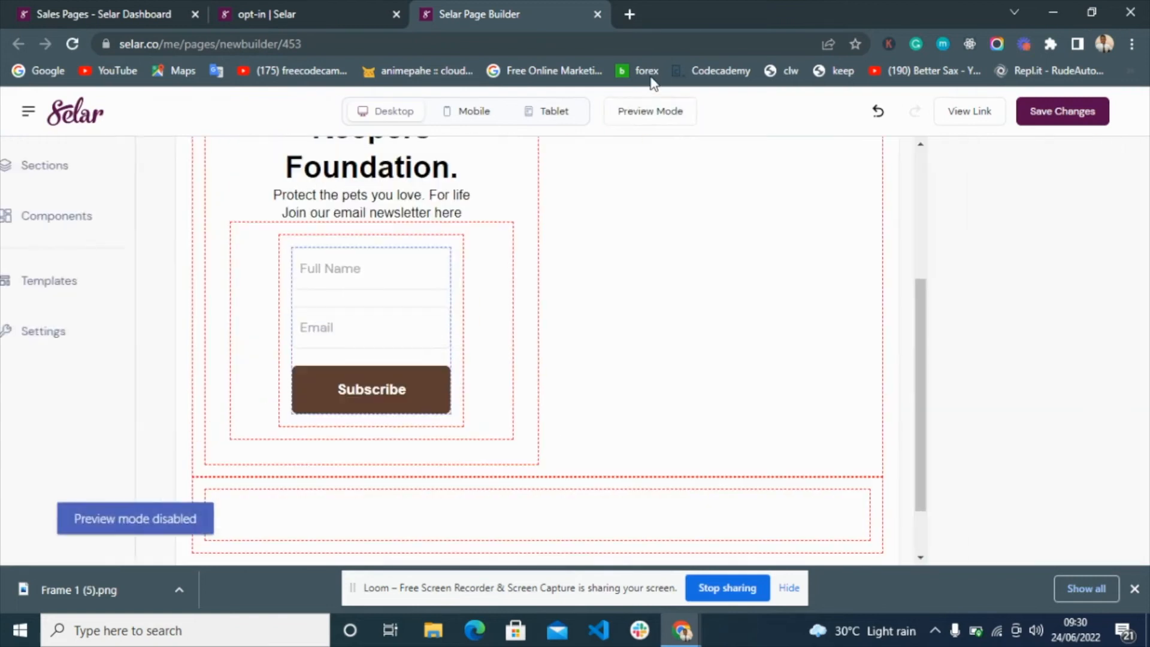
# - Set the width of the container around the opt-in form to 75%
pyautogui.click(450, 294)
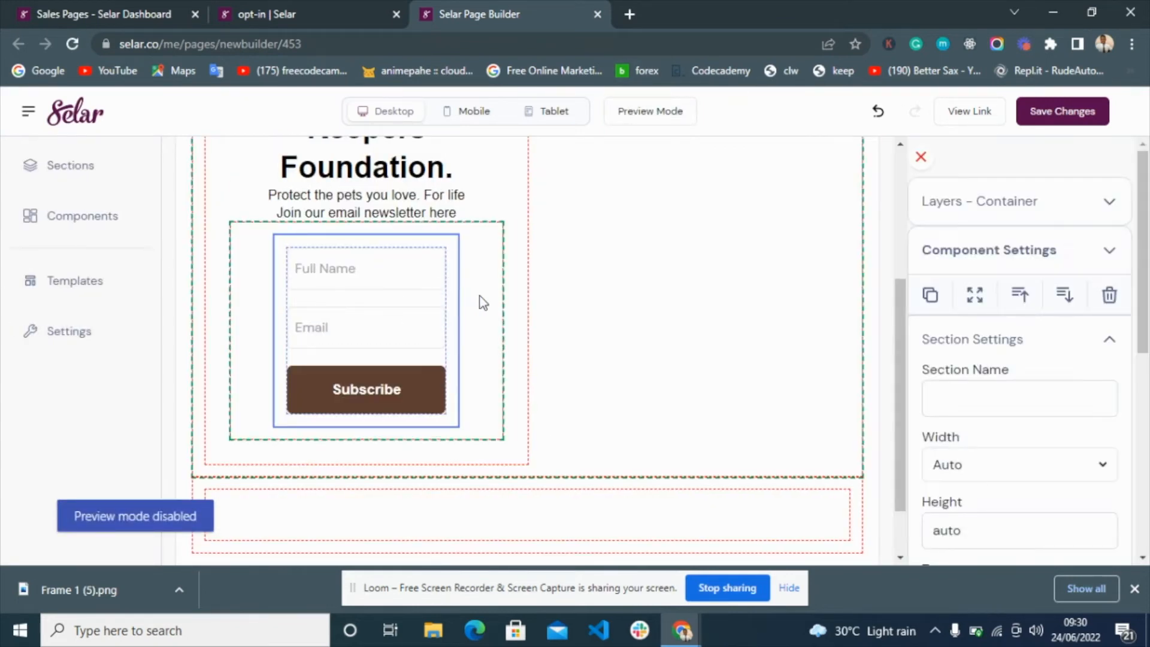
pyautogui.click(483, 302)
pyautogui.click(459, 304)
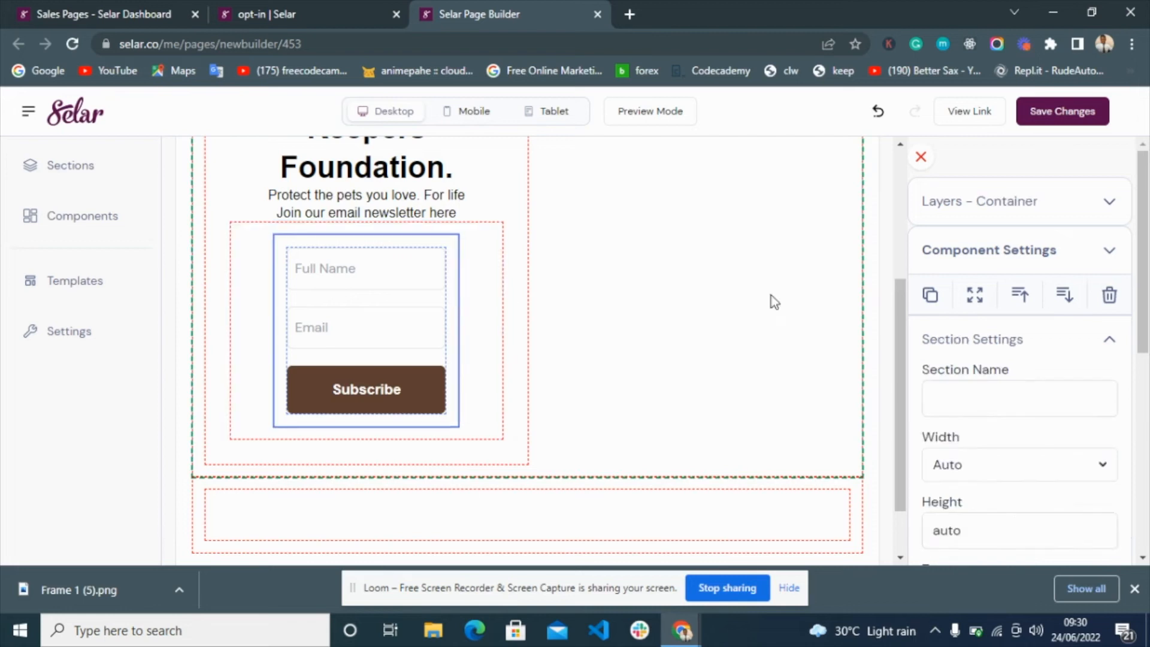
pyautogui.scroll(-3, 1048, 341)
pyautogui.click(1034, 308)
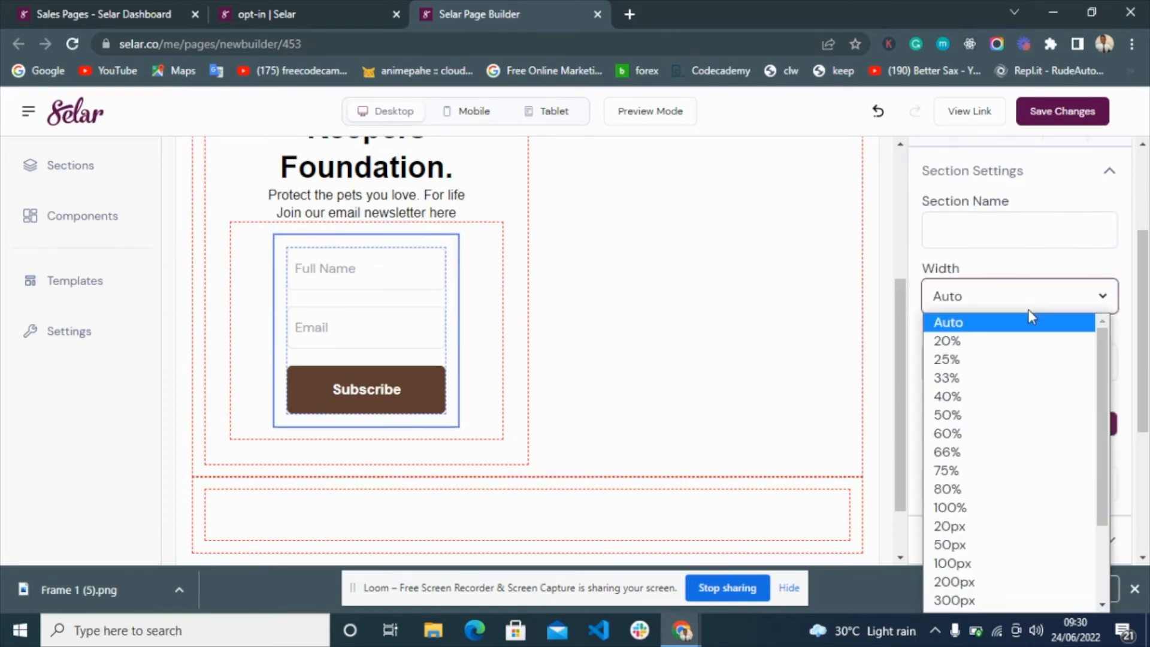
pyautogui.click(971, 475)
pyautogui.click(454, 355)
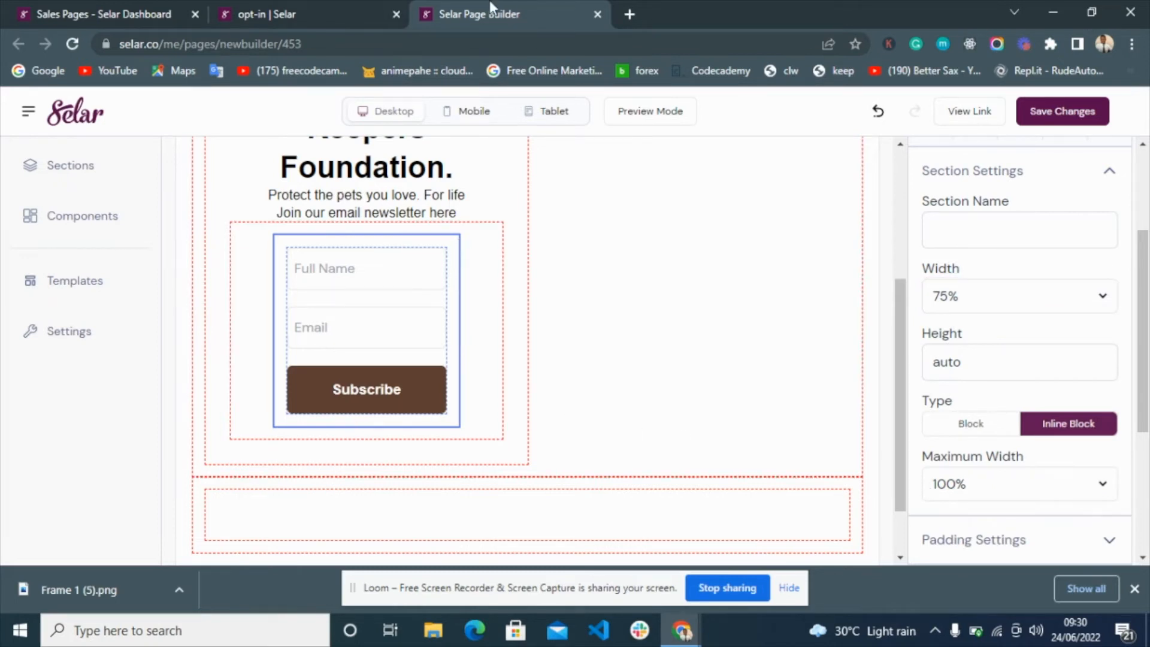
# - Preview the page to check the opt-in form's width, and return to editing
pyautogui.click(638, 115)
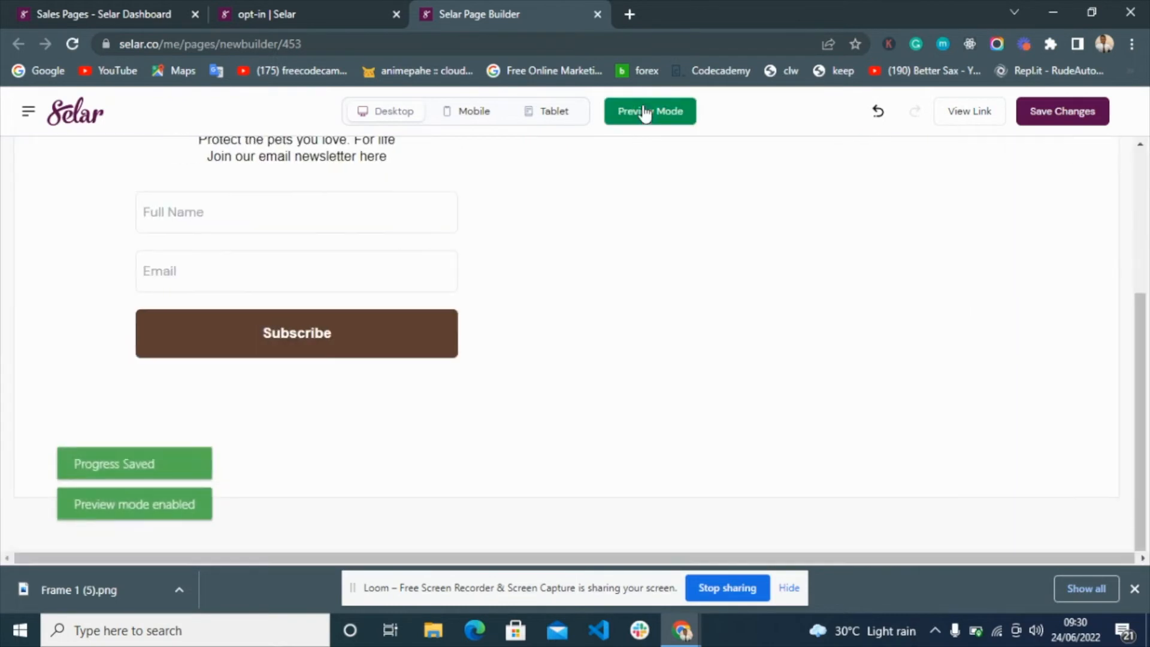
pyautogui.scroll(2, 282, 431)
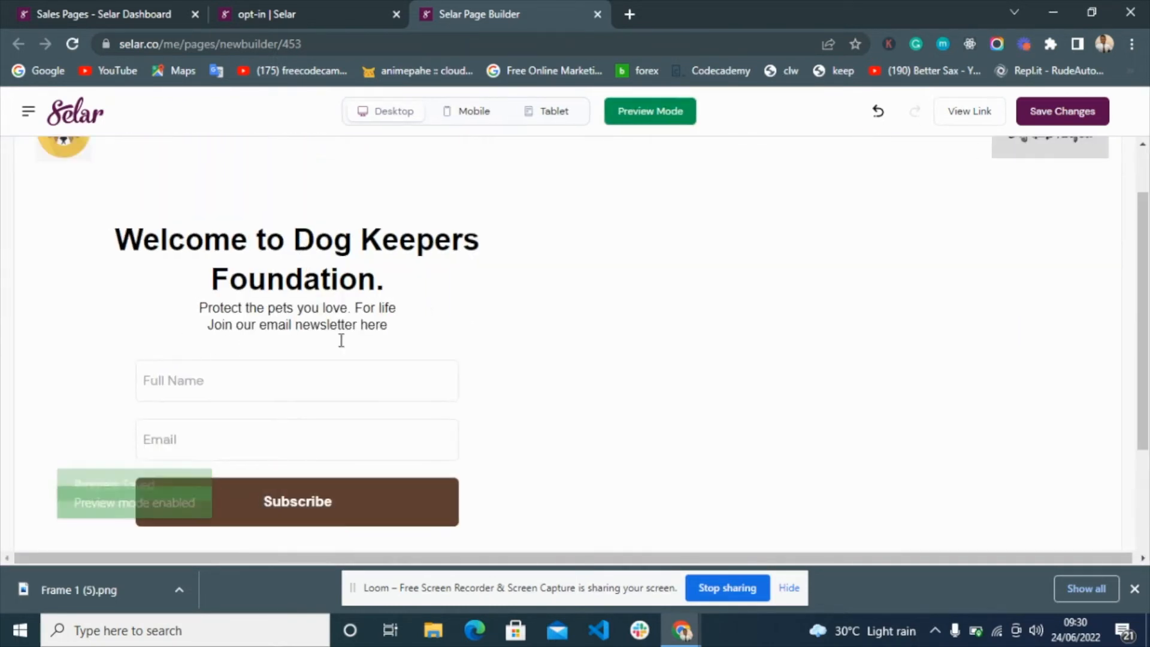
pyautogui.click(655, 117)
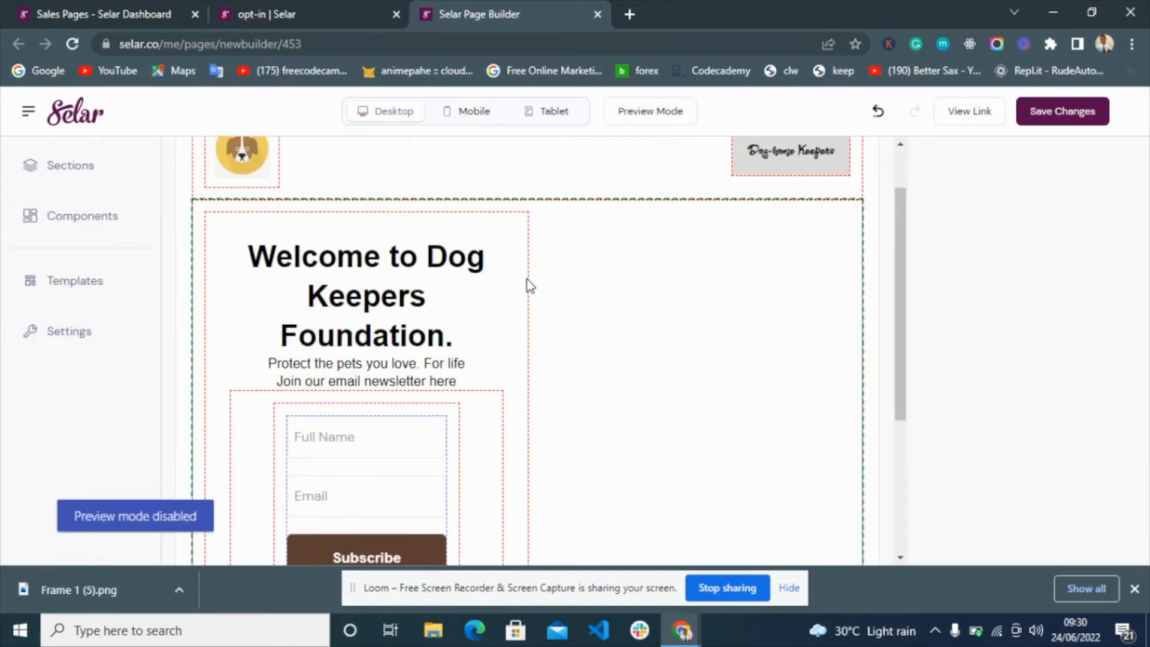
pyautogui.scroll(-3, 522, 293)
pyautogui.click(404, 272)
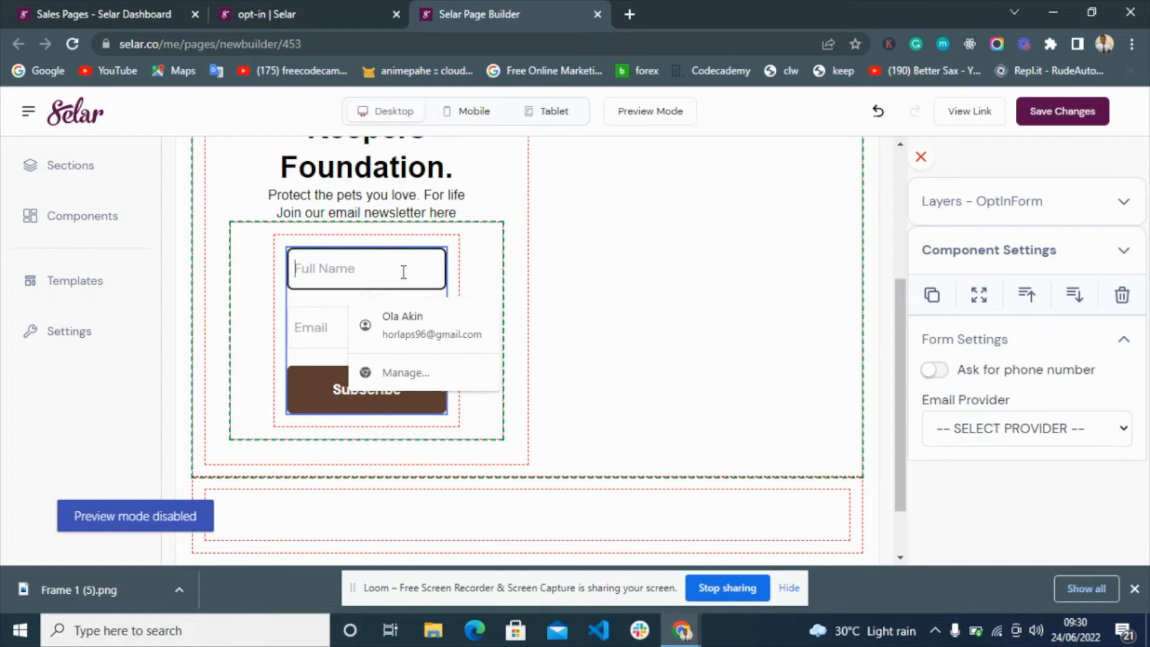
pyautogui.click(298, 333)
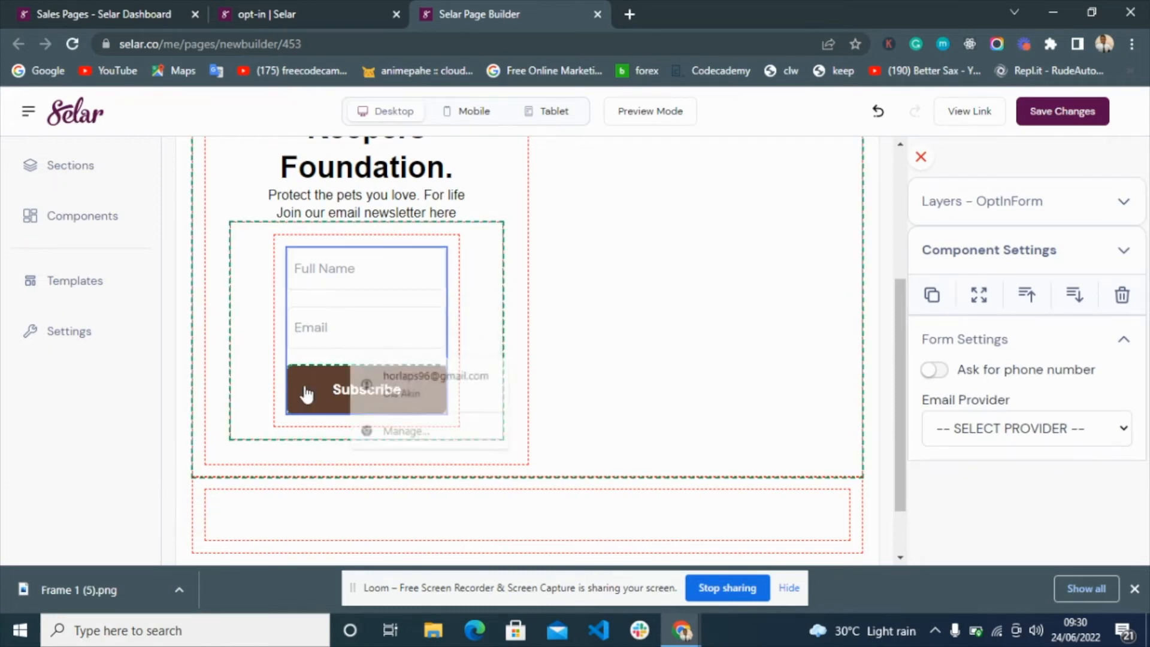
pyautogui.click(307, 392)
pyautogui.scroll(2, 588, 290)
pyautogui.click(590, 292)
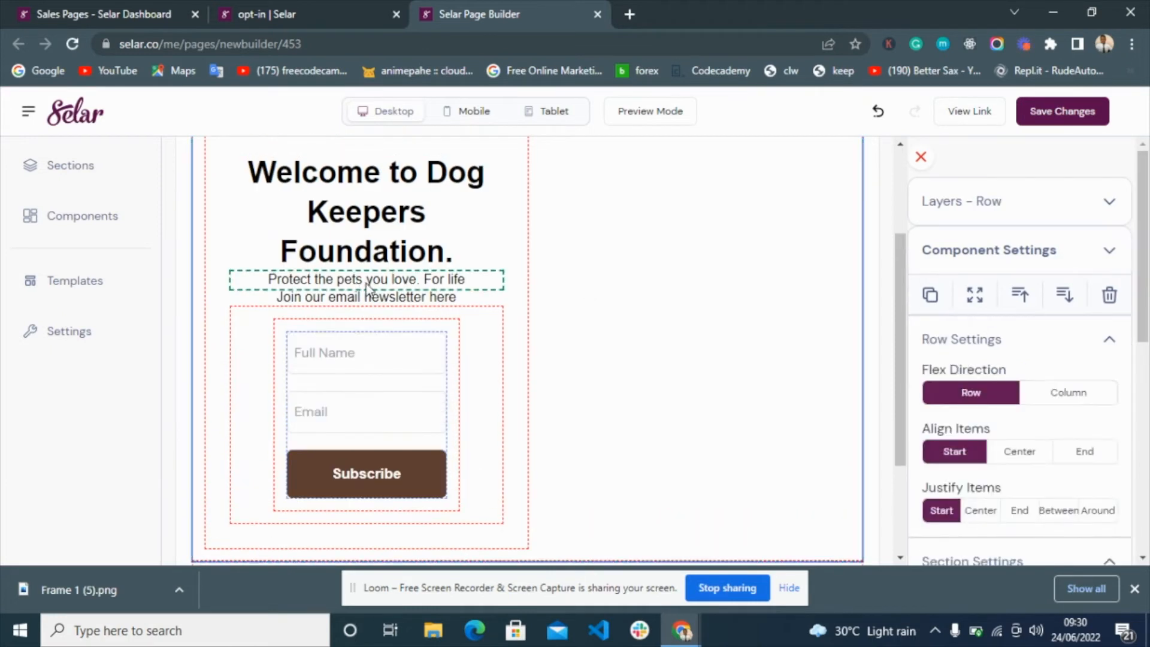
pyautogui.scroll(3, 556, 268)
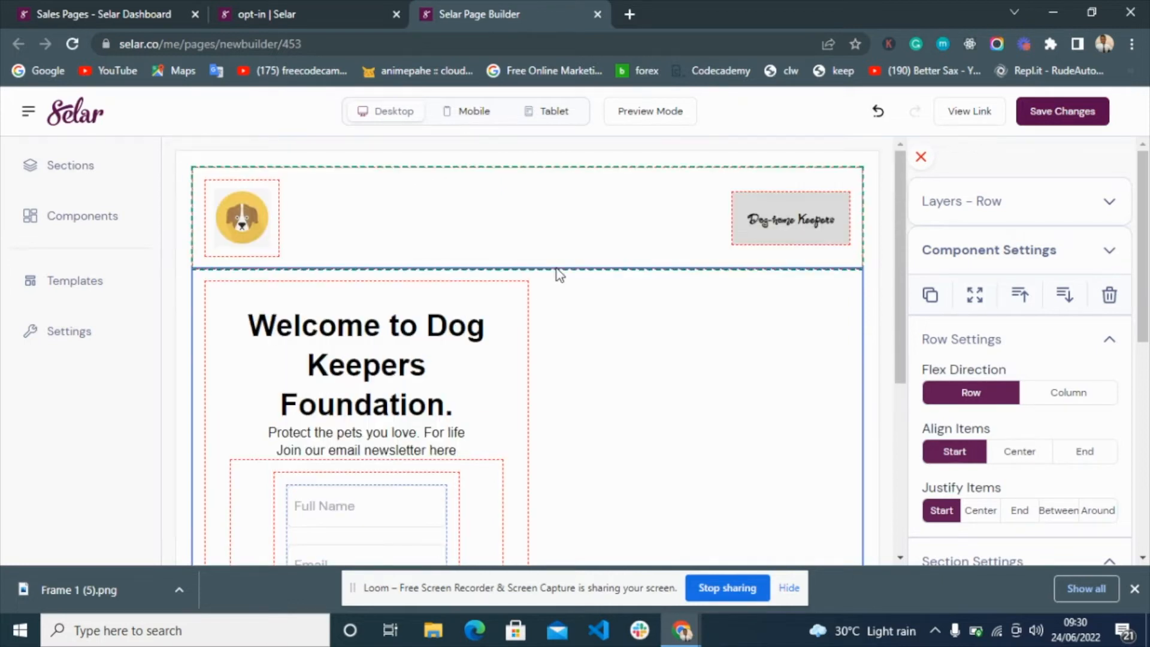
pyautogui.scroll(-5, 594, 319)
pyautogui.scroll(5, 593, 322)
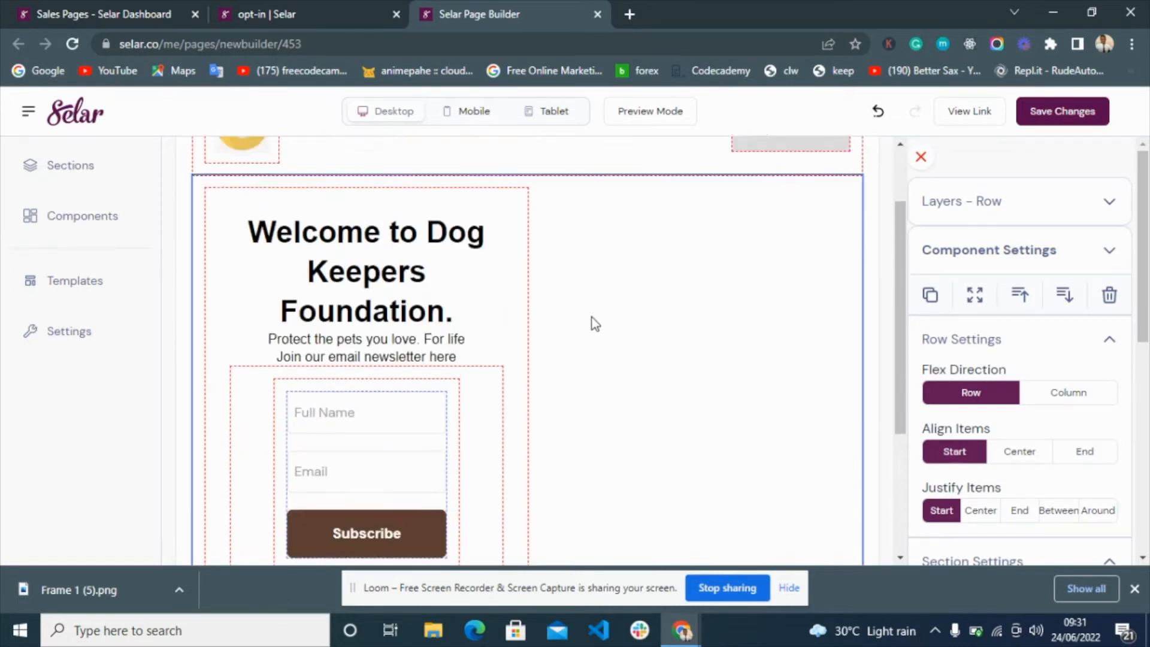
pyautogui.click(642, 205)
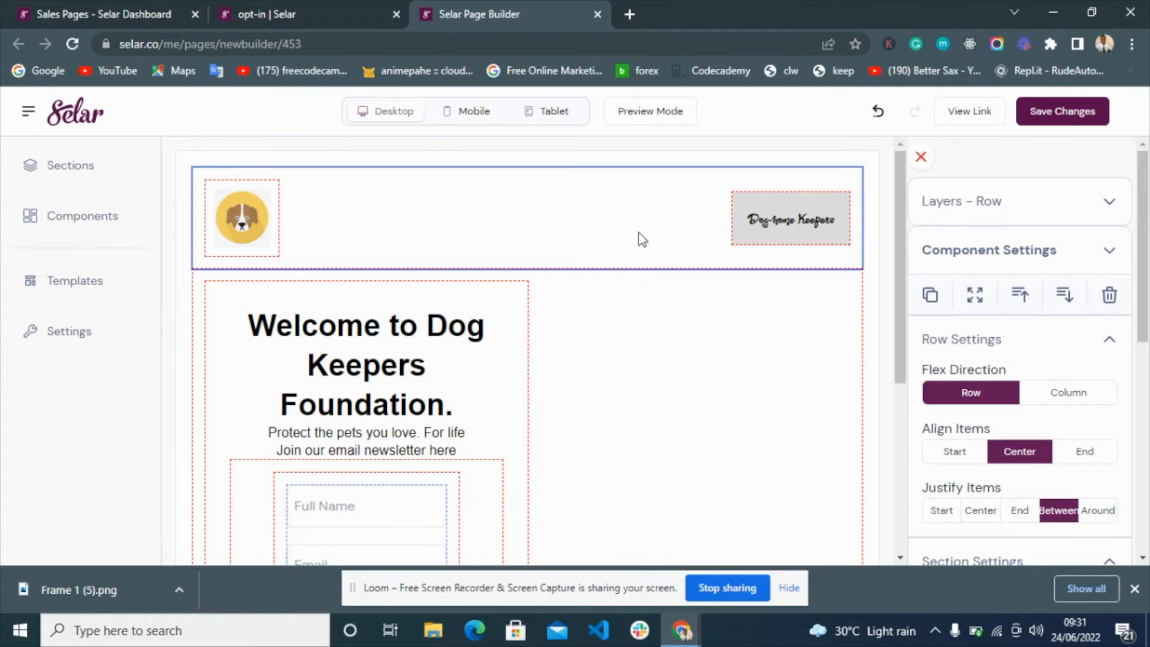
# - Move the empty full-width container at the page end out of its row, placing it directly below that row
pyautogui.scroll(-5, 624, 385)
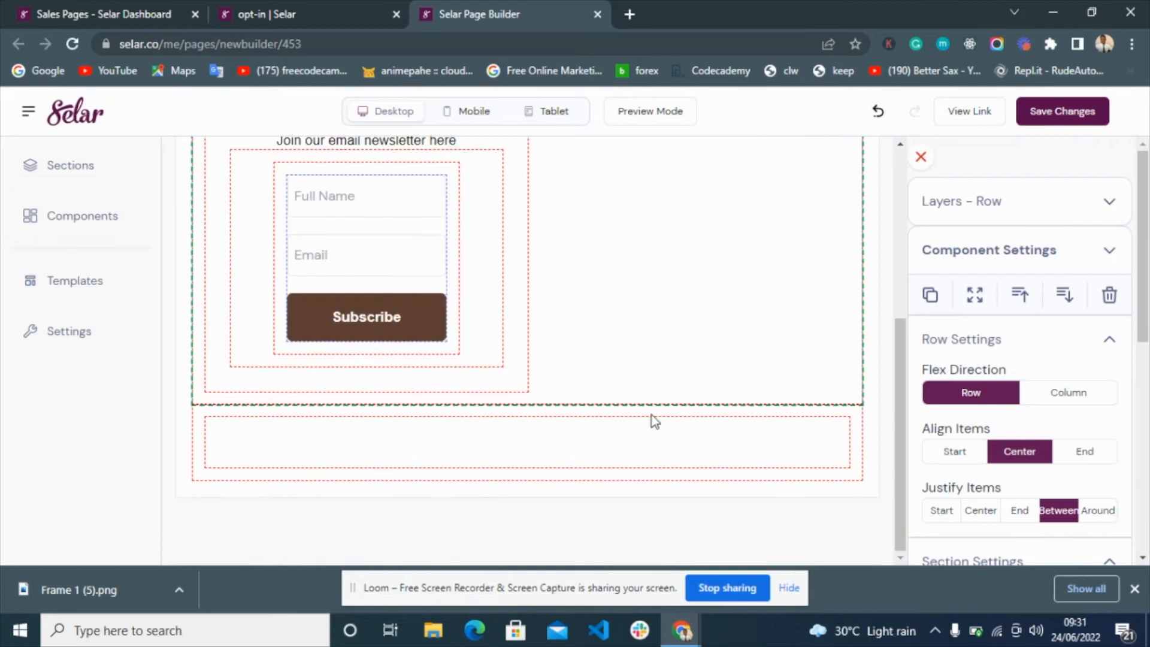
pyautogui.click(671, 451)
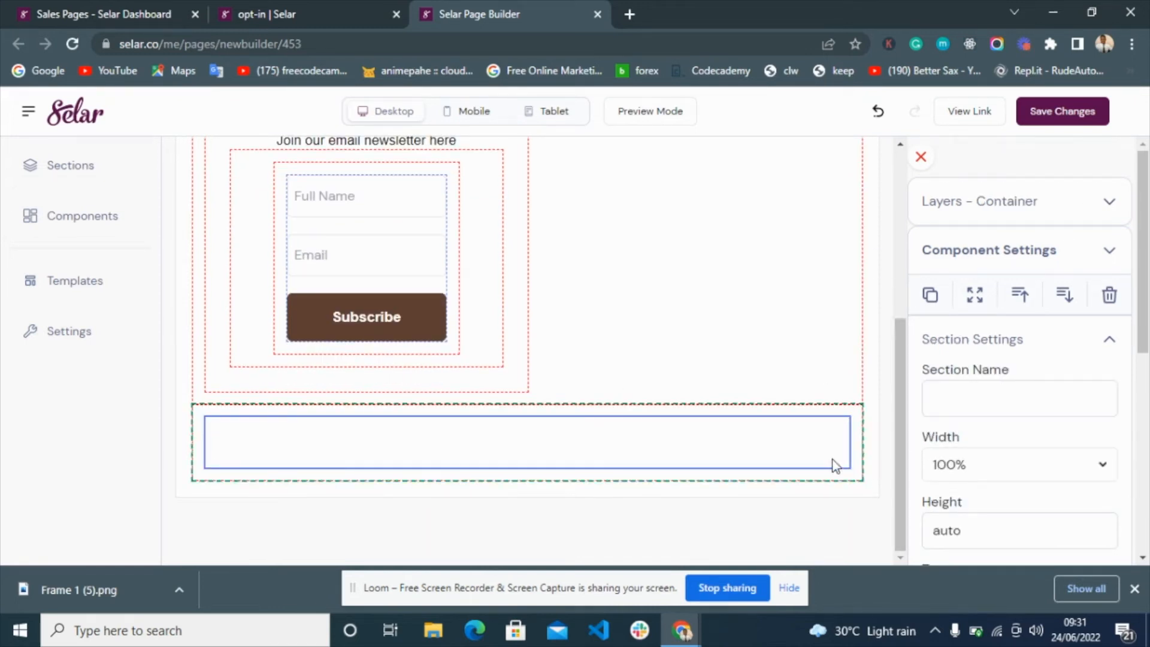
pyautogui.click(862, 454)
pyautogui.click(807, 442)
pyautogui.click(817, 502)
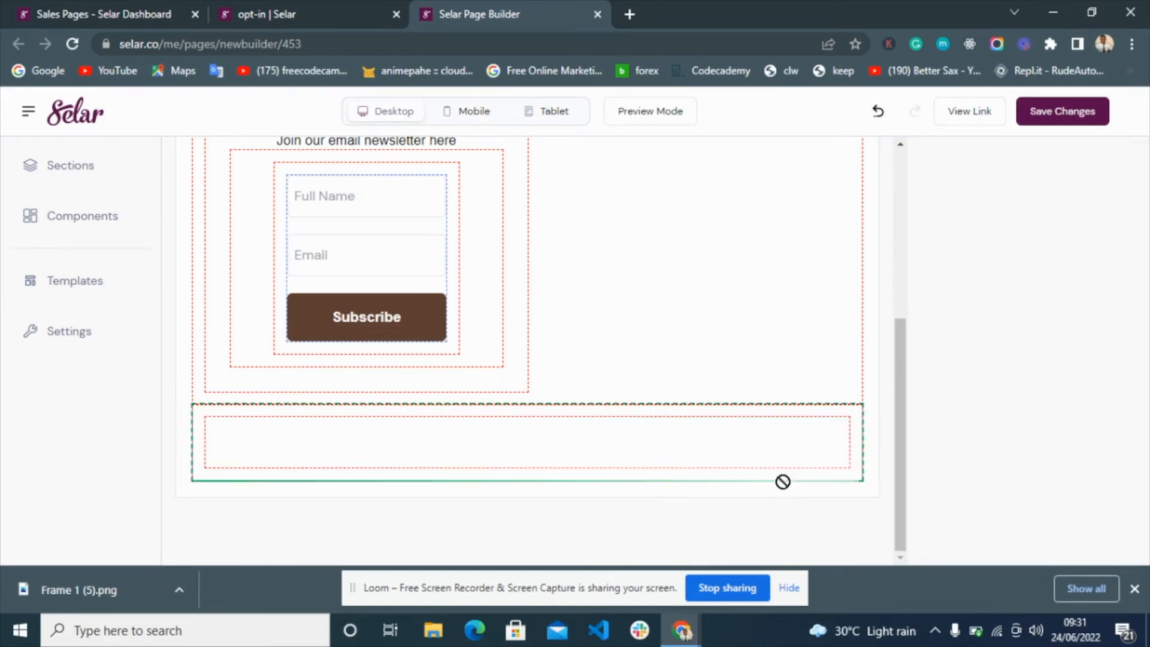
pyautogui.moveTo(731, 447); pyautogui.dragTo(668, 482)
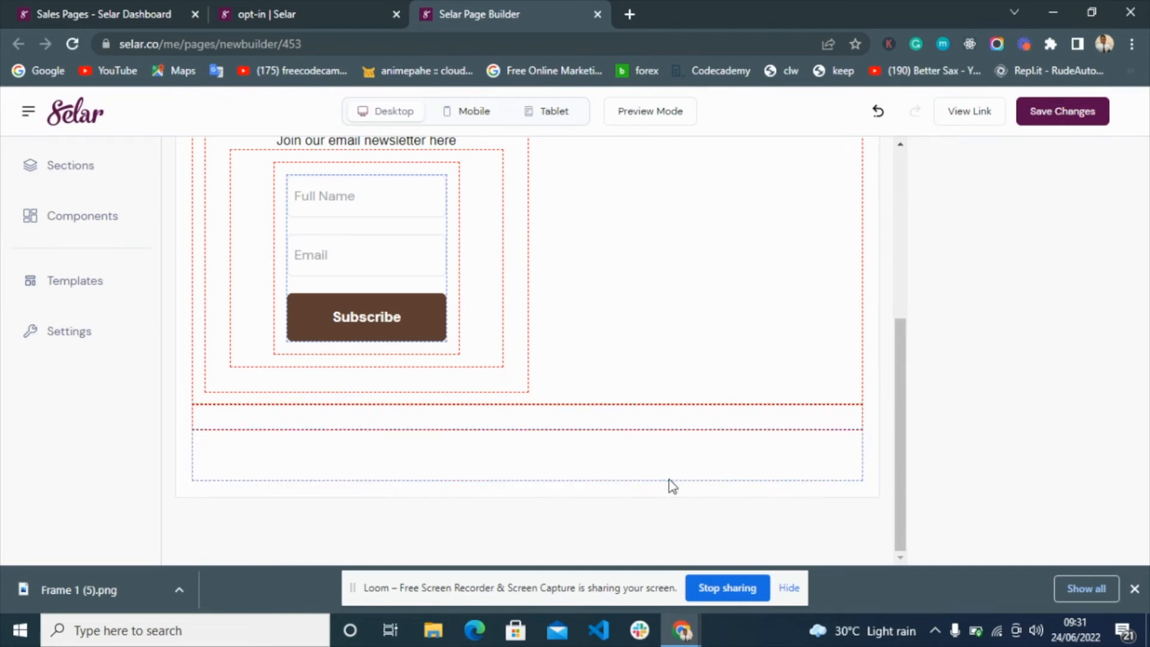
# - Delete the empty row above the full-width container
pyautogui.click(644, 450)
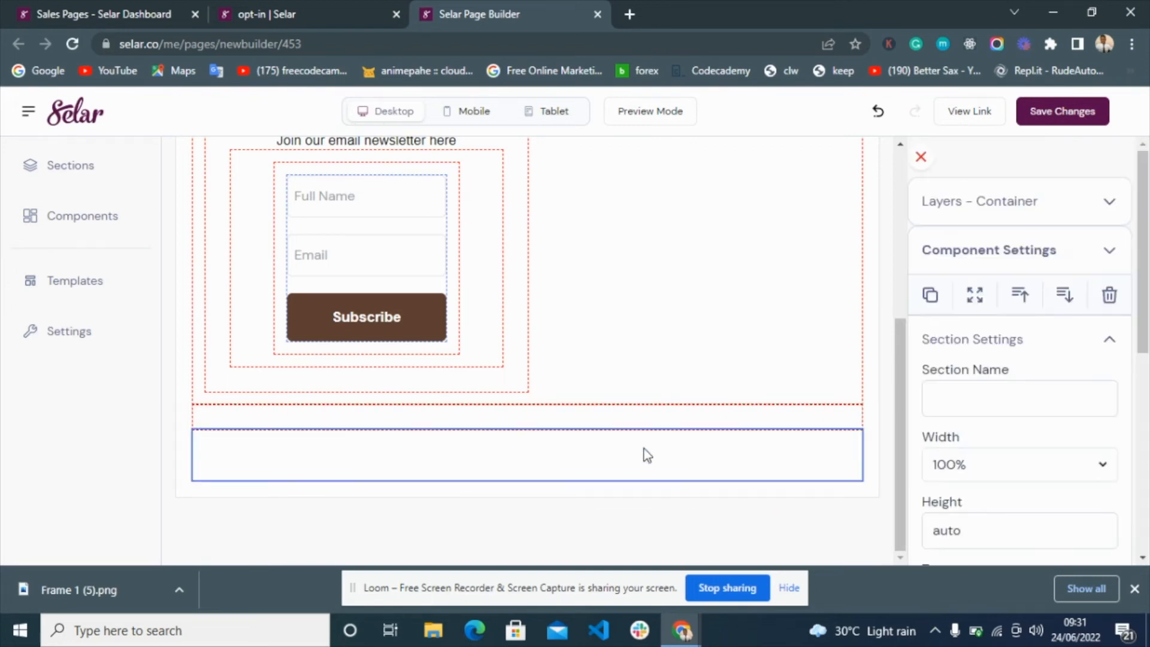
pyautogui.click(748, 420)
pyautogui.click(1108, 294)
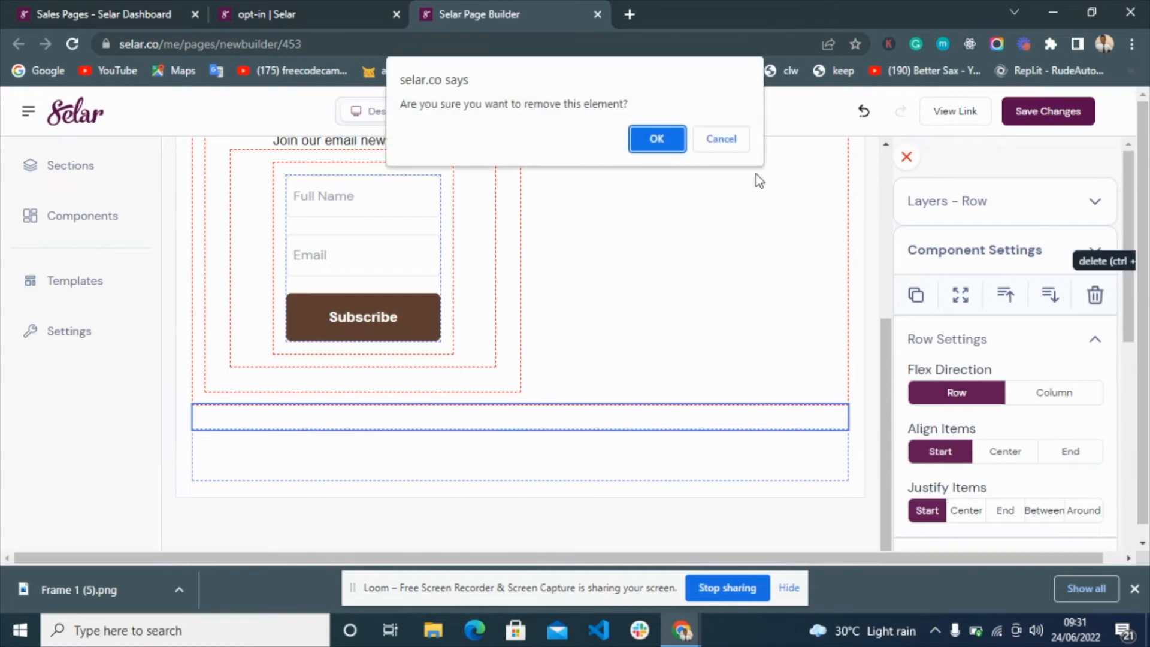
pyautogui.click(657, 139)
# - Move the headline and form row into the full-width container, and place the logo header row above it inside the same container
pyautogui.scroll(-5, 689, 251)
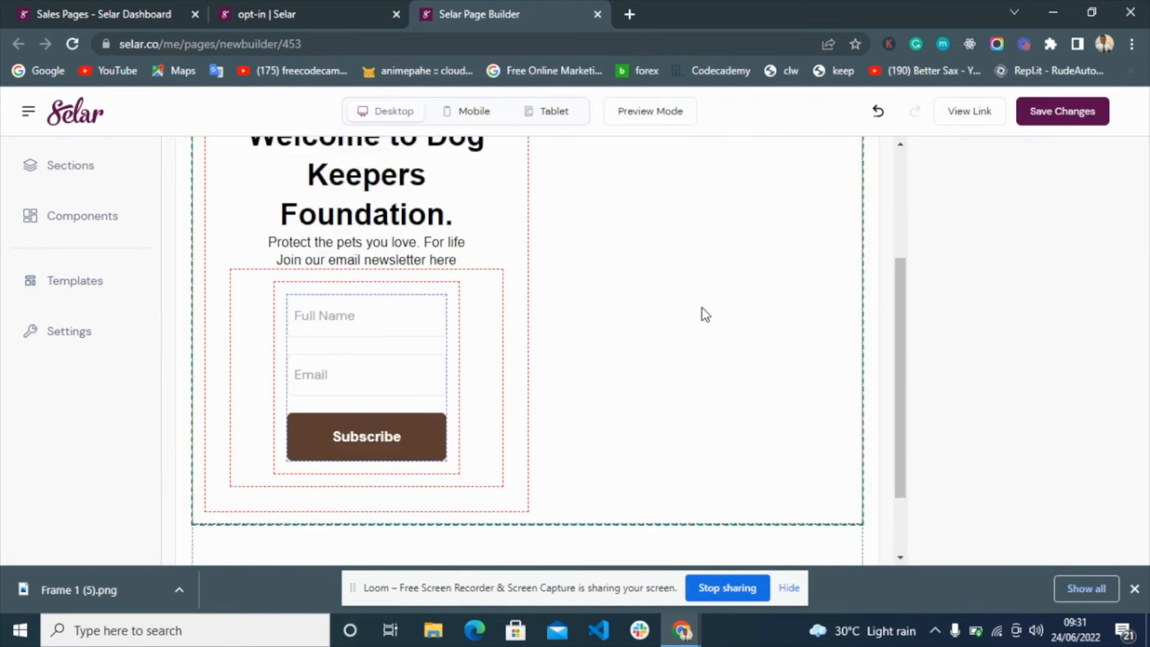
pyautogui.moveTo(702, 294); pyautogui.dragTo(683, 452)
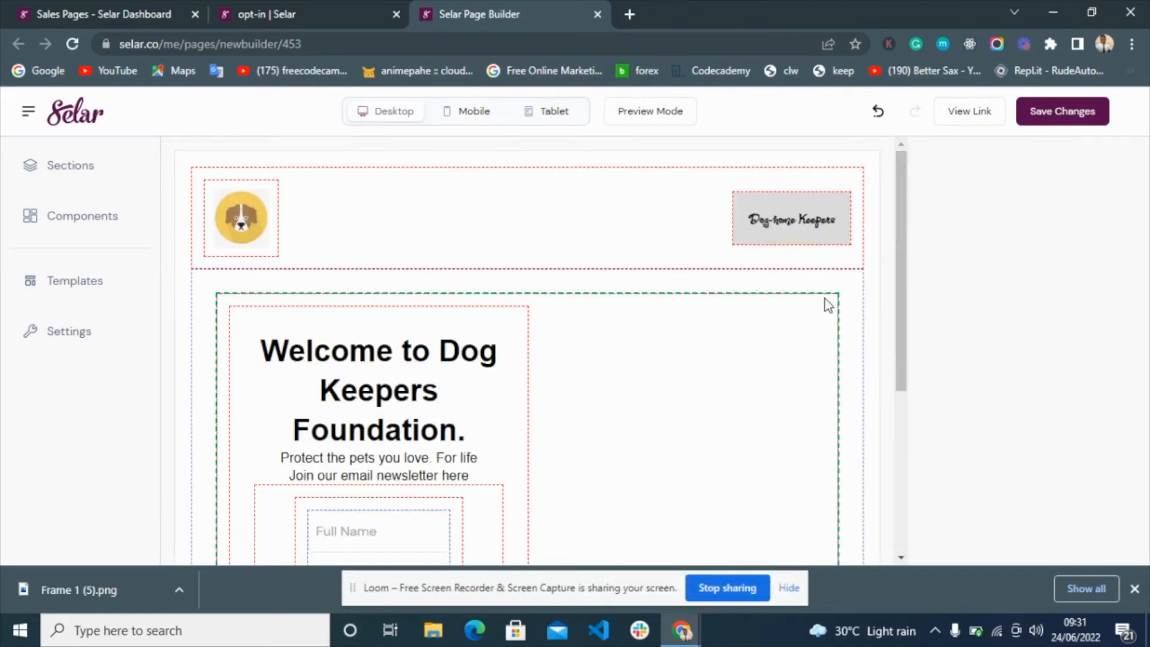
pyautogui.click(648, 230)
pyautogui.moveTo(649, 244); pyautogui.dragTo(665, 287)
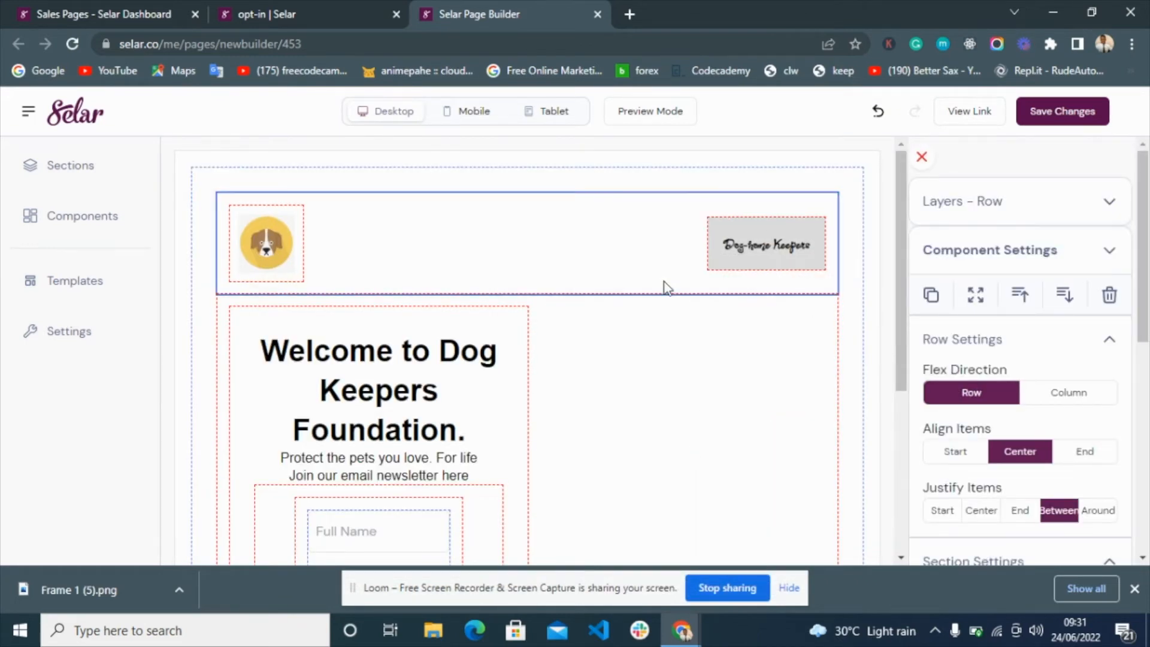
# - Enable a background image for the full-width container that holds both rows
pyautogui.click(842, 242)
pyautogui.scroll(-5, 221, 367)
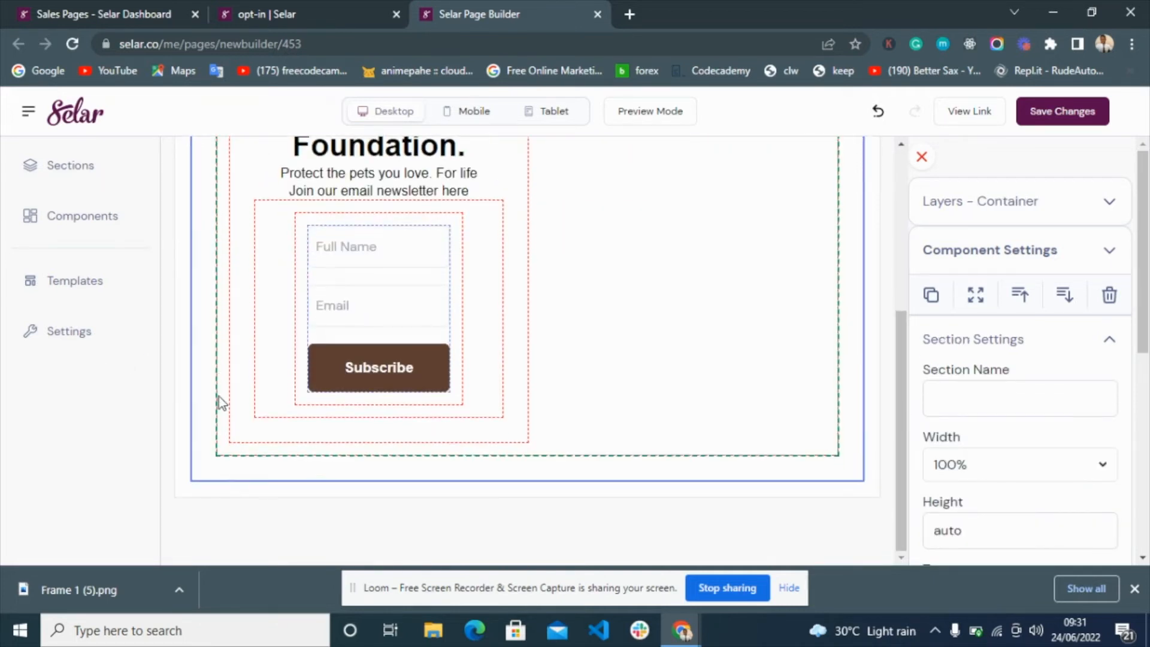
pyautogui.scroll(-5, 965, 449)
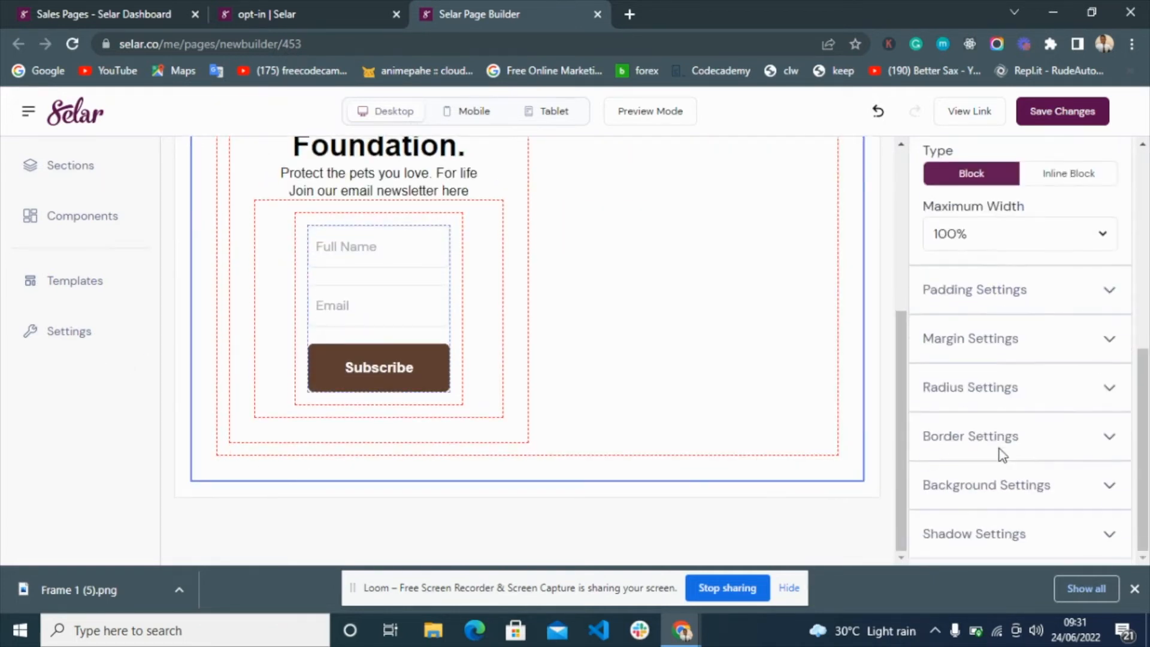
pyautogui.click(950, 497)
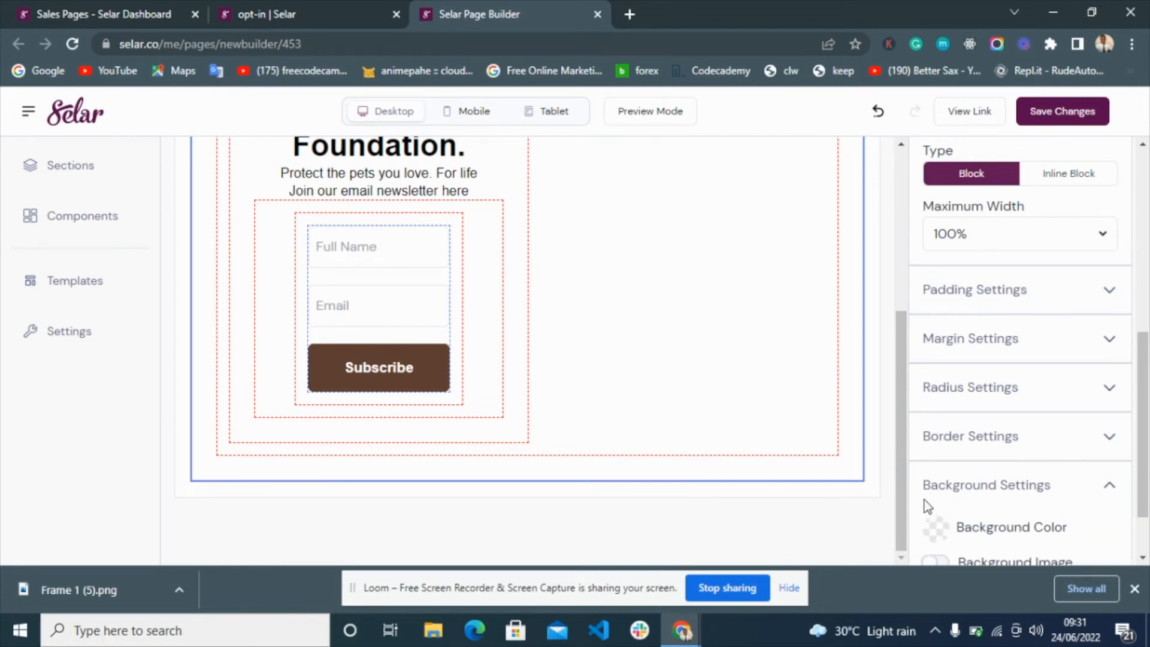
pyautogui.scroll(-1, 937, 498)
pyautogui.click(936, 485)
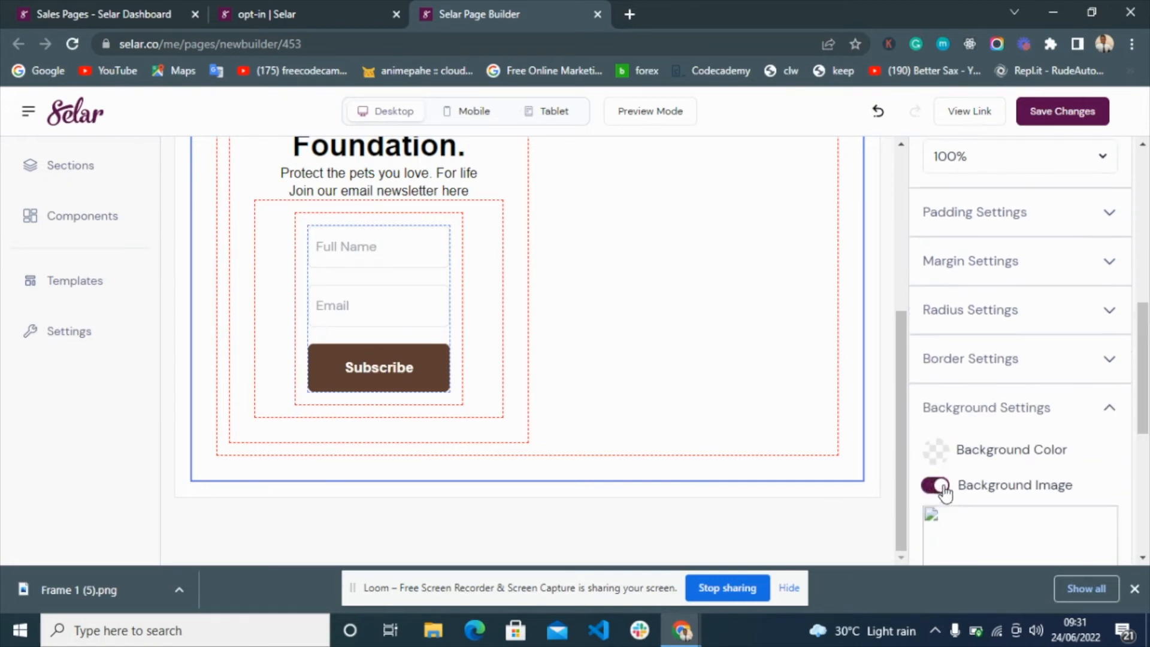
# - Use n-a-1656002854.png from the media library as the container's background image
pyautogui.scroll(-3, 959, 455)
pyautogui.click(974, 418)
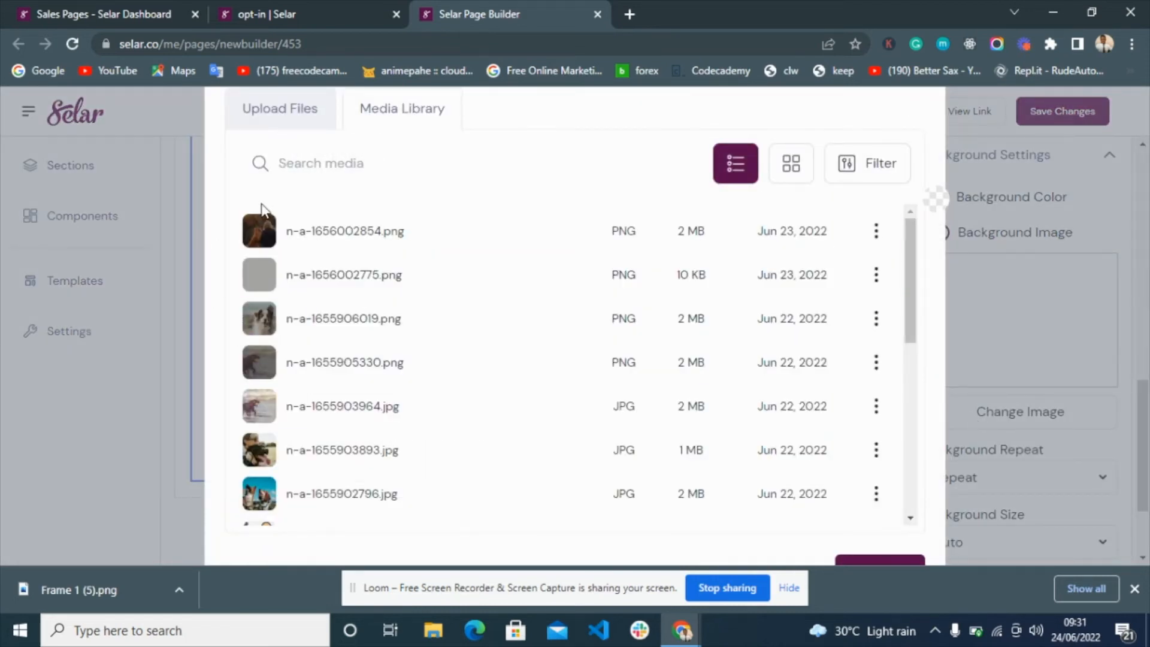
pyautogui.click(266, 224)
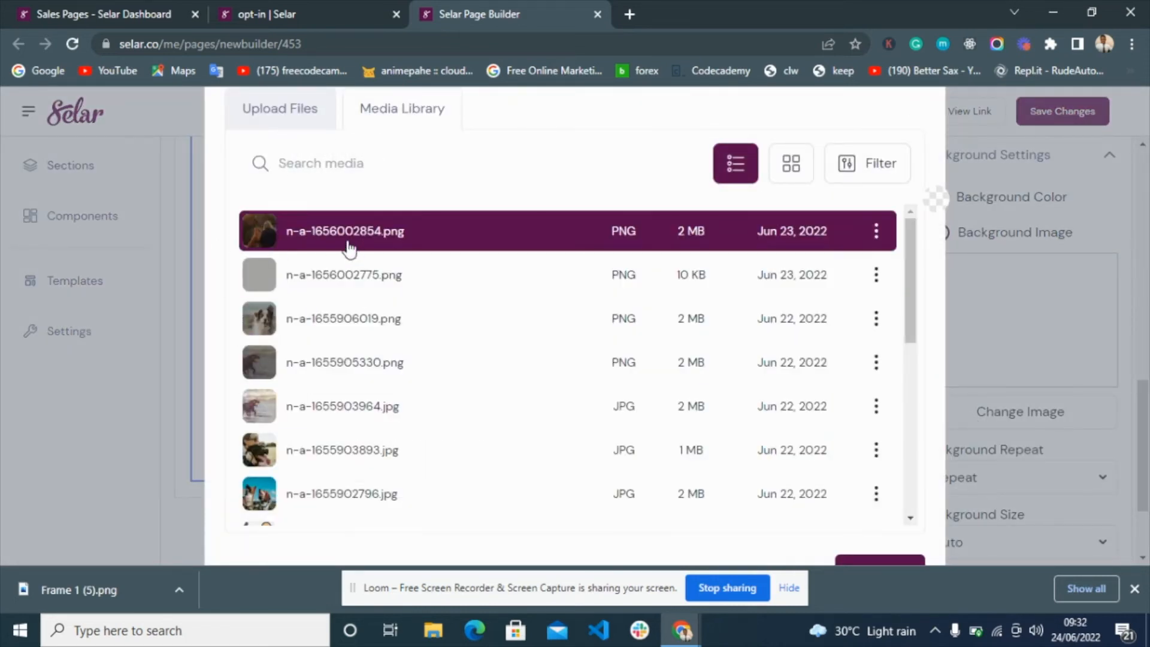
pyautogui.click(1134, 589)
pyautogui.click(891, 599)
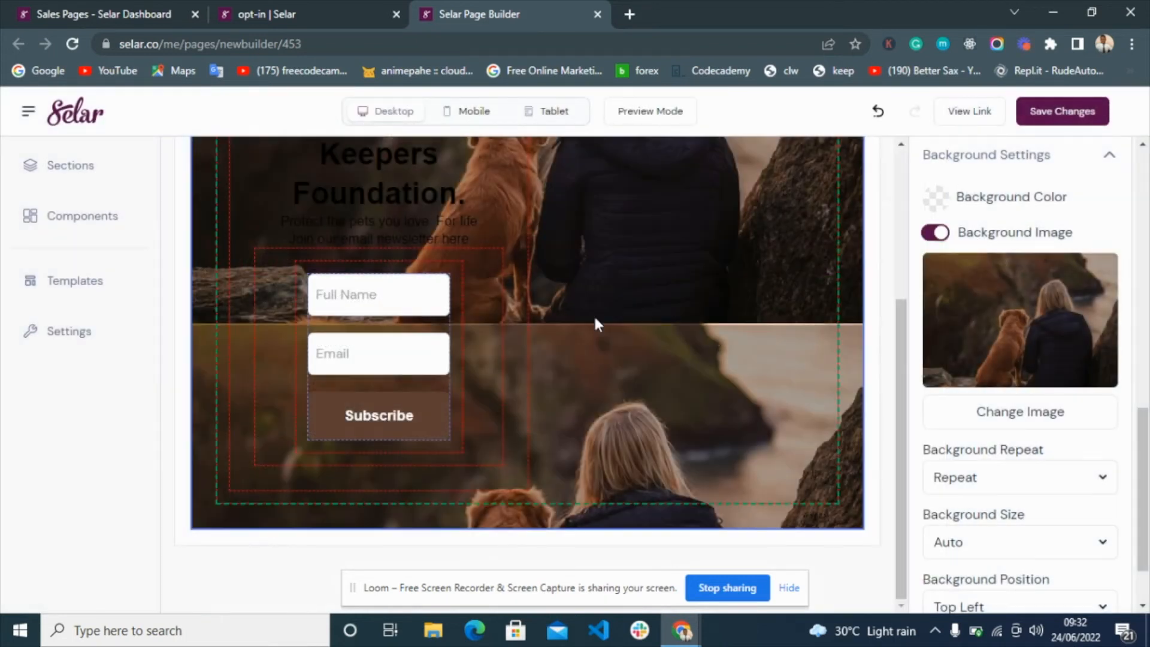
# - Set the container's background repeat to No Repeat
pyautogui.scroll(4, 595, 315)
pyautogui.scroll(-4, 596, 335)
pyautogui.scroll(-1, 1035, 401)
pyautogui.click(979, 400)
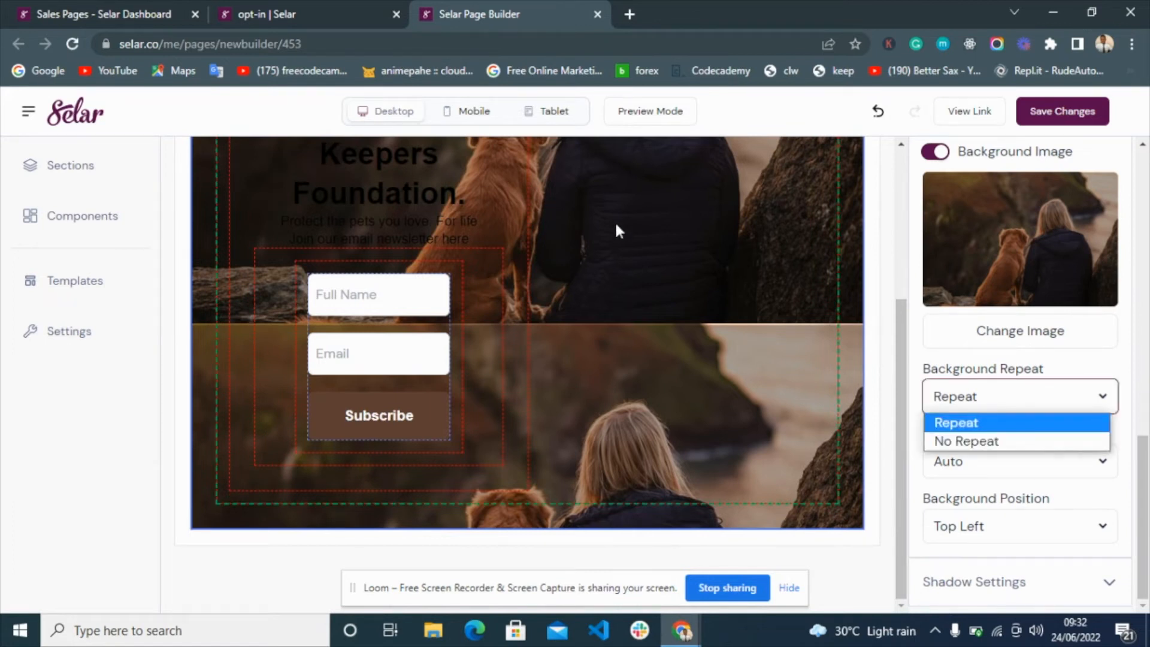
pyautogui.scroll(4, 609, 235)
pyautogui.scroll(-4, 587, 329)
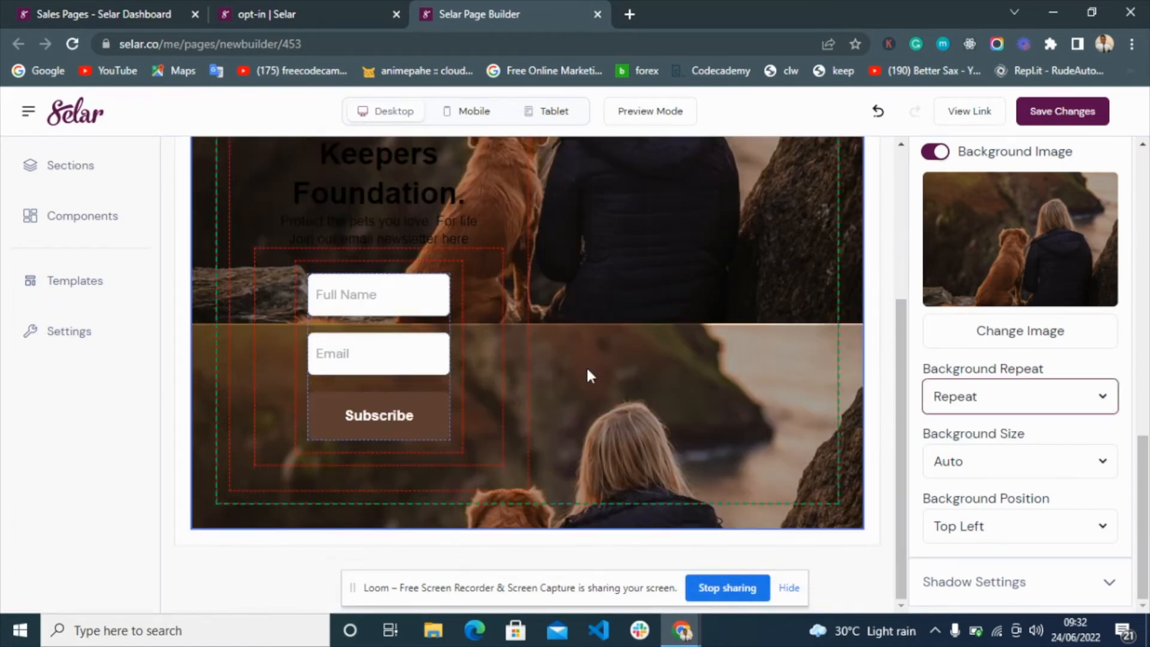
pyautogui.click(1006, 412)
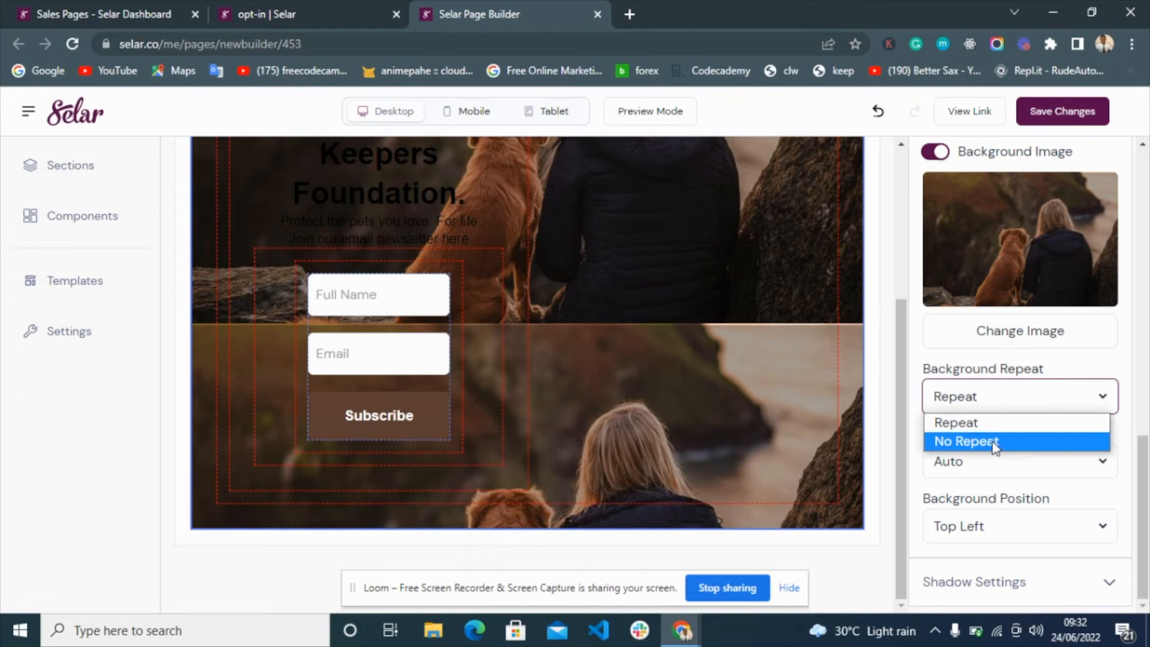
pyautogui.click(997, 440)
# - Try Contain as the container's background size, and settle on Cover
pyautogui.click(986, 463)
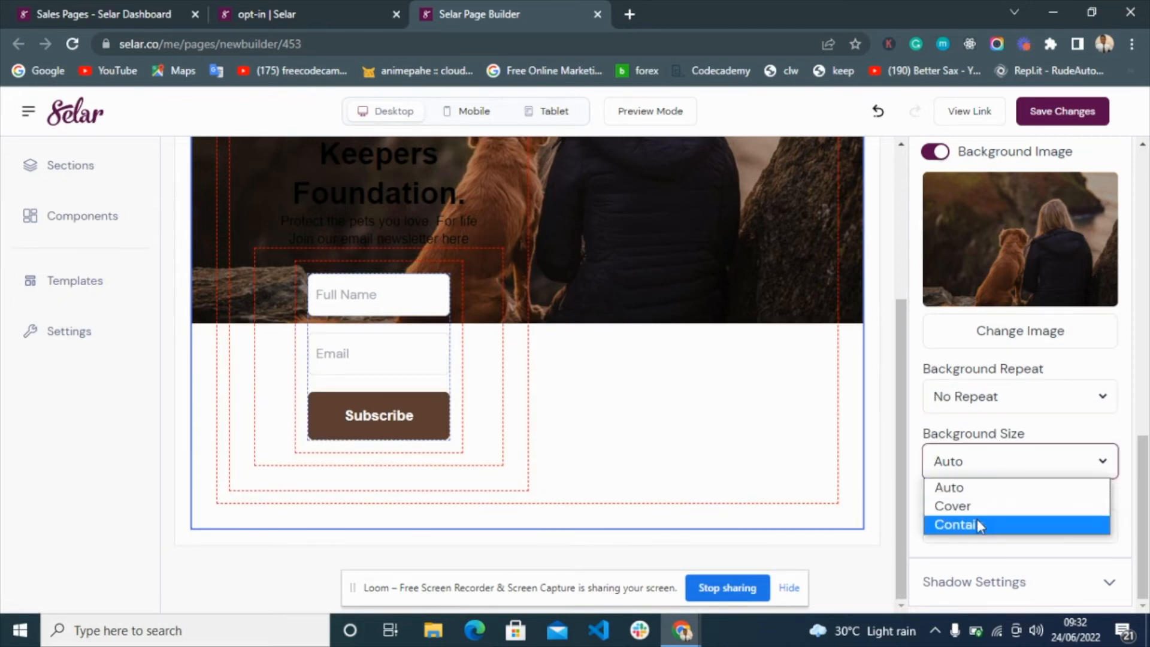
pyautogui.click(973, 523)
pyautogui.click(976, 475)
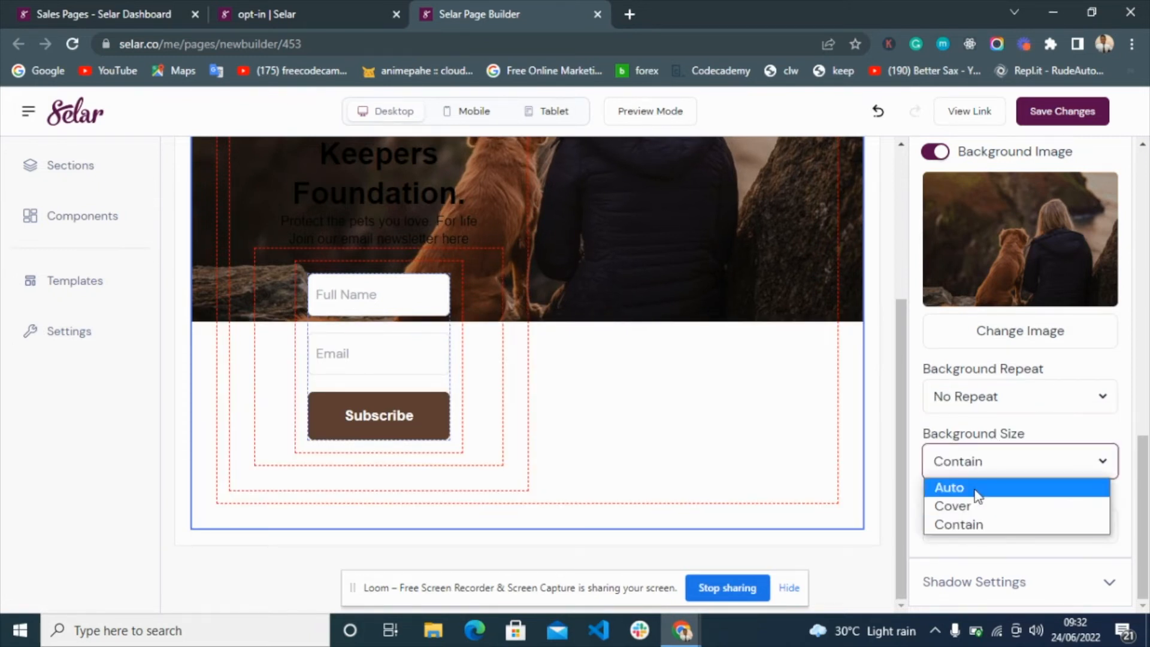
pyautogui.click(978, 508)
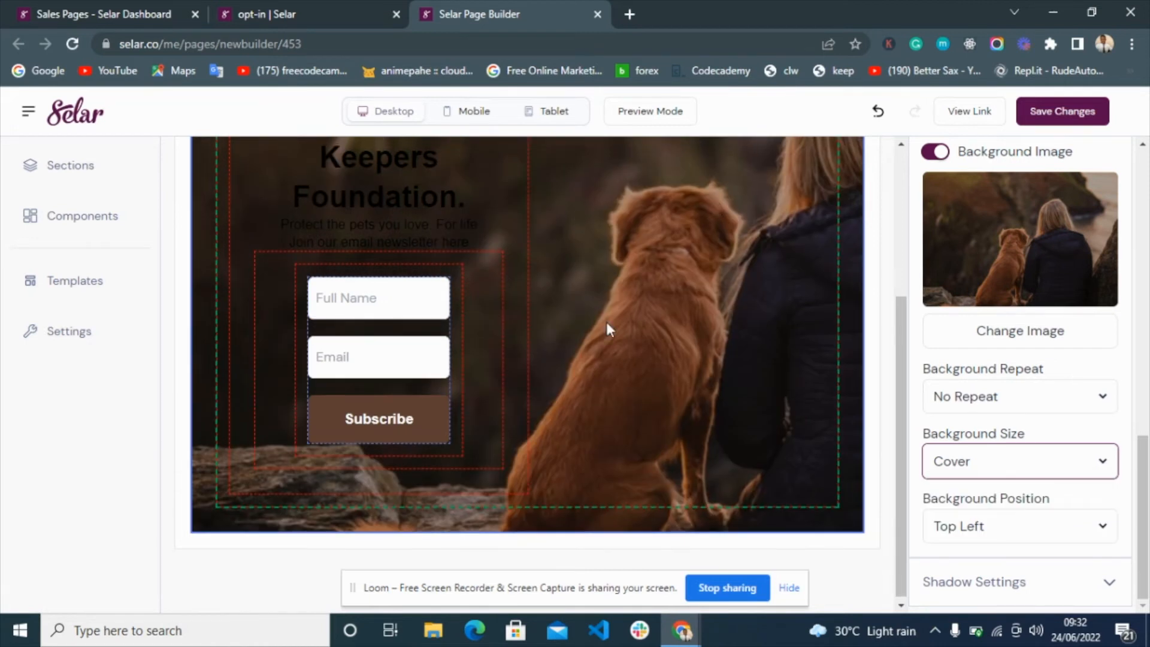
# - Set the container's background image position to Top Center
pyautogui.scroll(4, 607, 322)
pyautogui.scroll(-4, 593, 420)
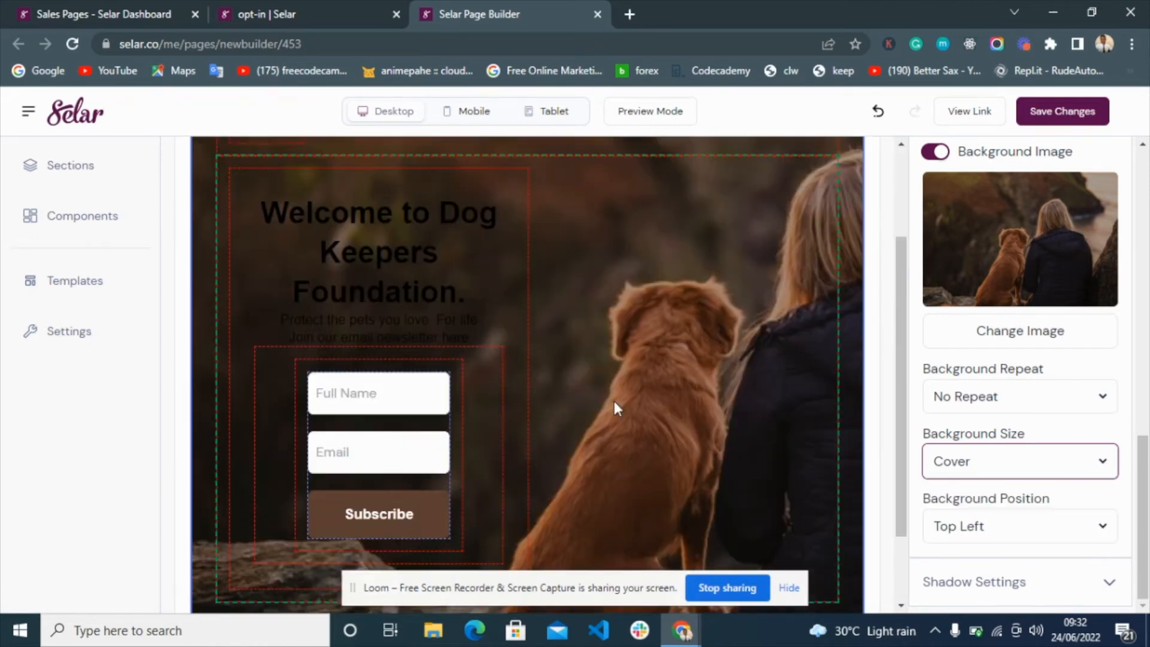
pyautogui.click(1043, 533)
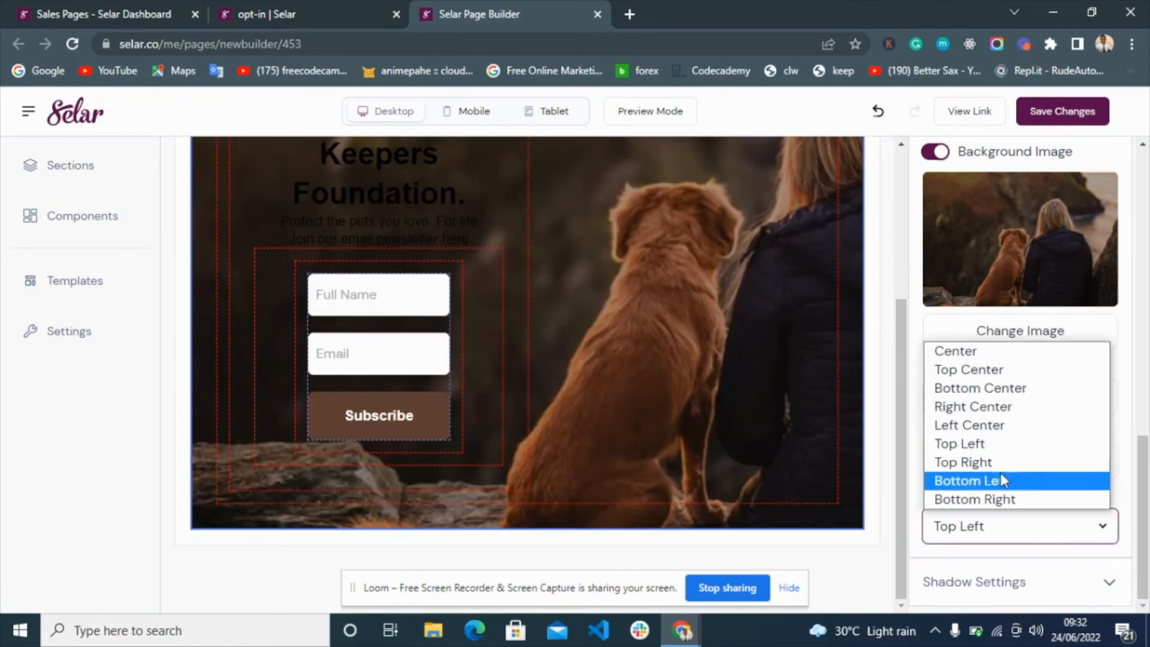
pyautogui.click(990, 376)
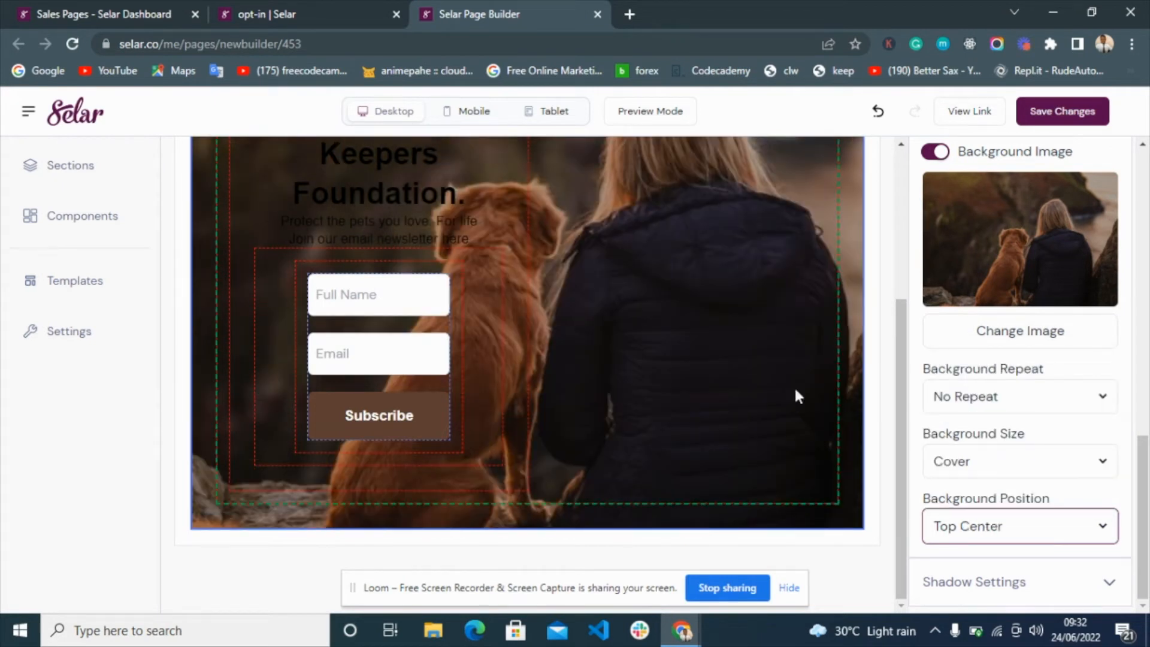
pyautogui.scroll(4, 779, 389)
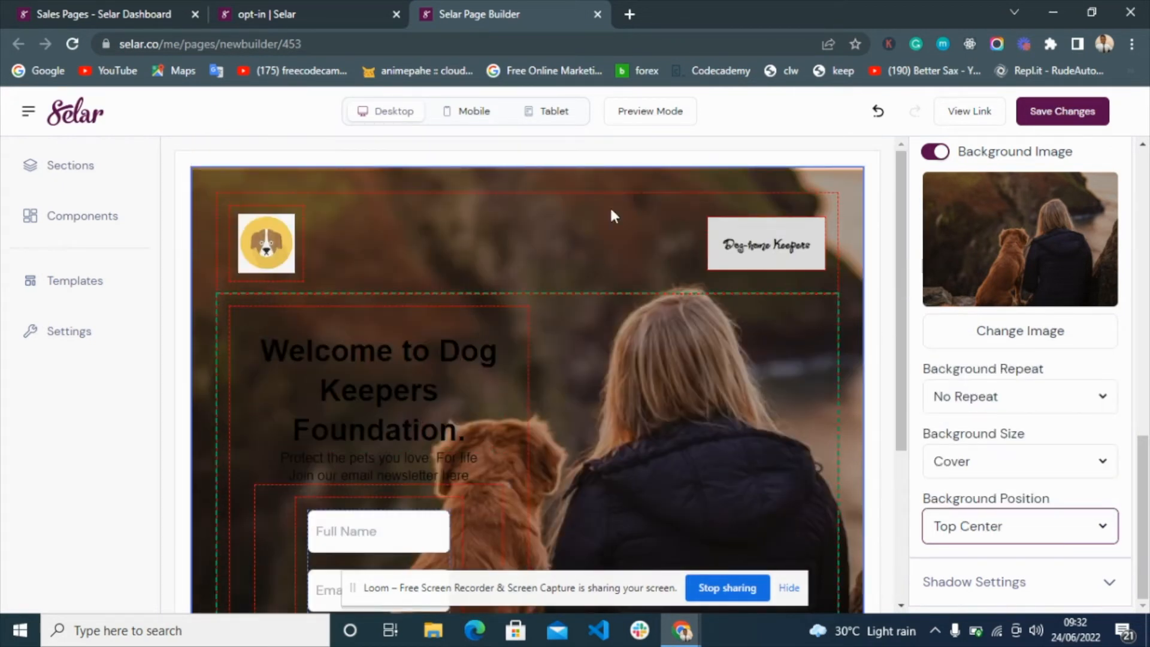
# - Preview the page and compare it with the published opt-in example, then return to editing
pyautogui.click(641, 112)
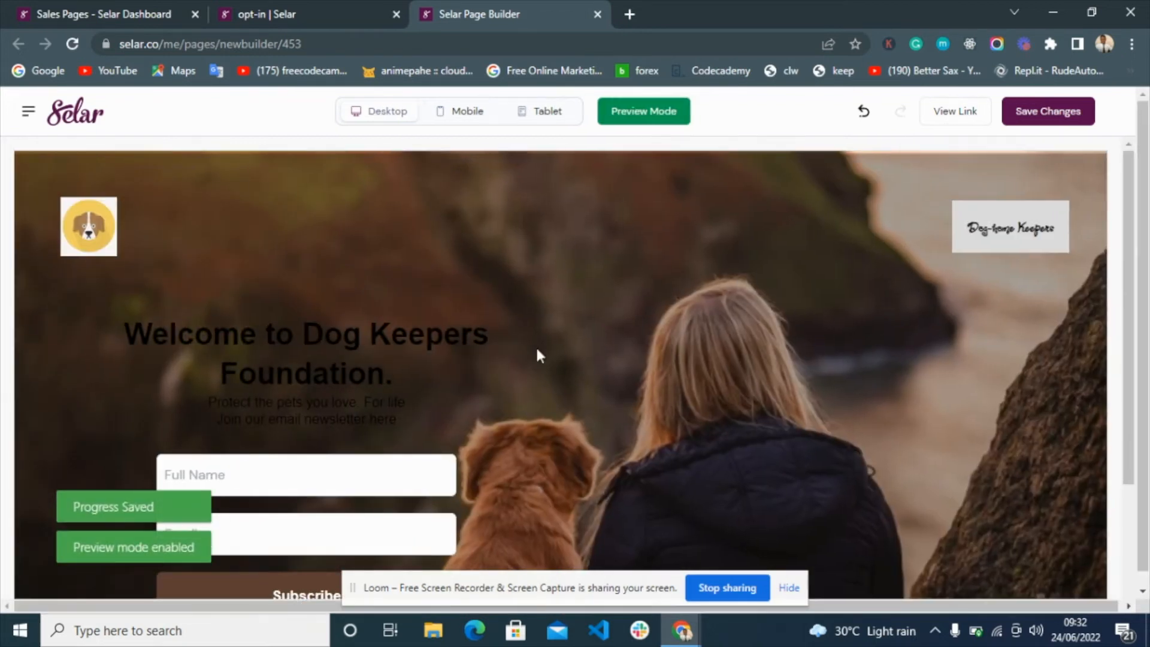
pyautogui.scroll(-2, 537, 350)
pyautogui.scroll(-1, 536, 350)
pyautogui.scroll(3, 536, 350)
pyautogui.scroll(-2, 537, 350)
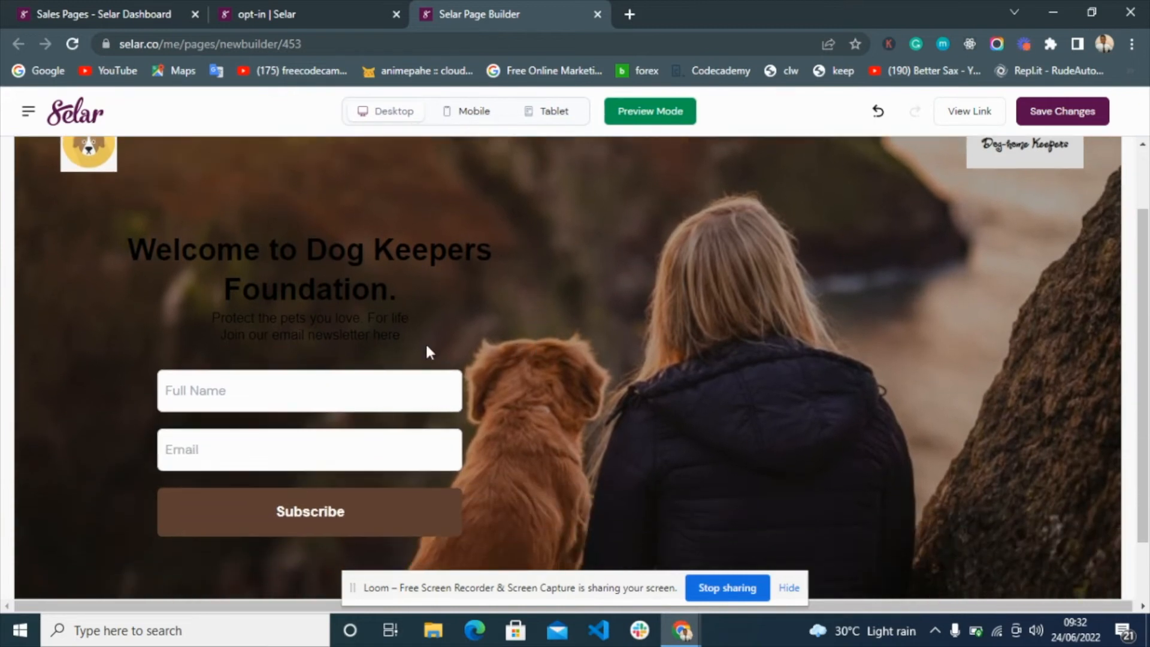
pyautogui.scroll(2, 395, 349)
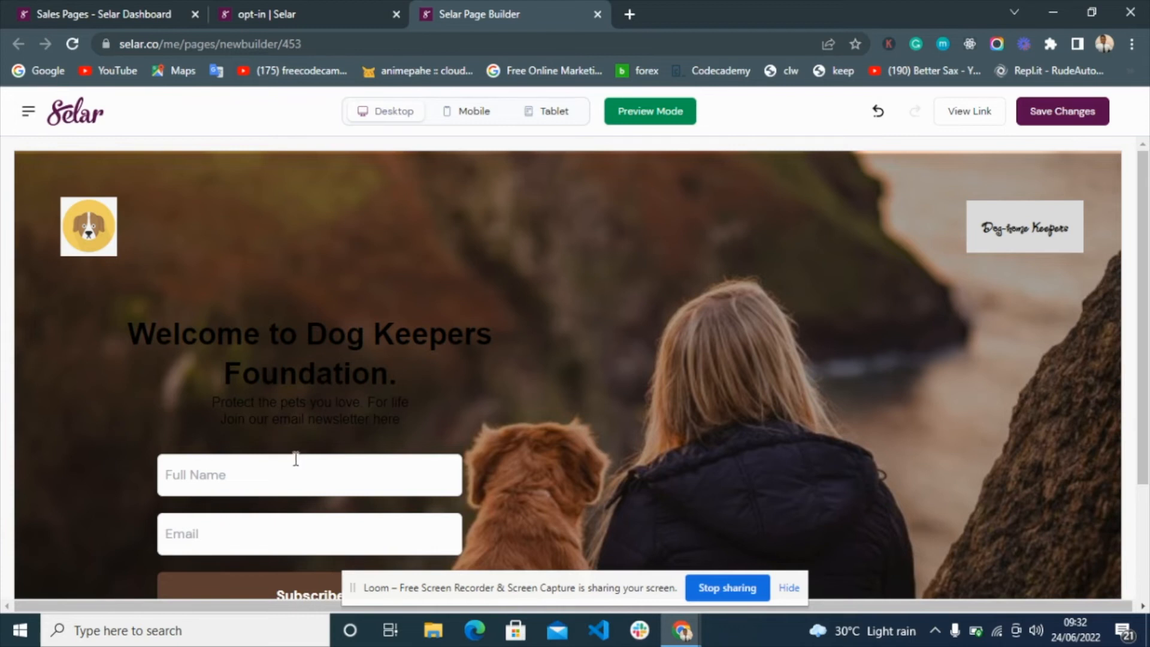
pyautogui.click(368, 5)
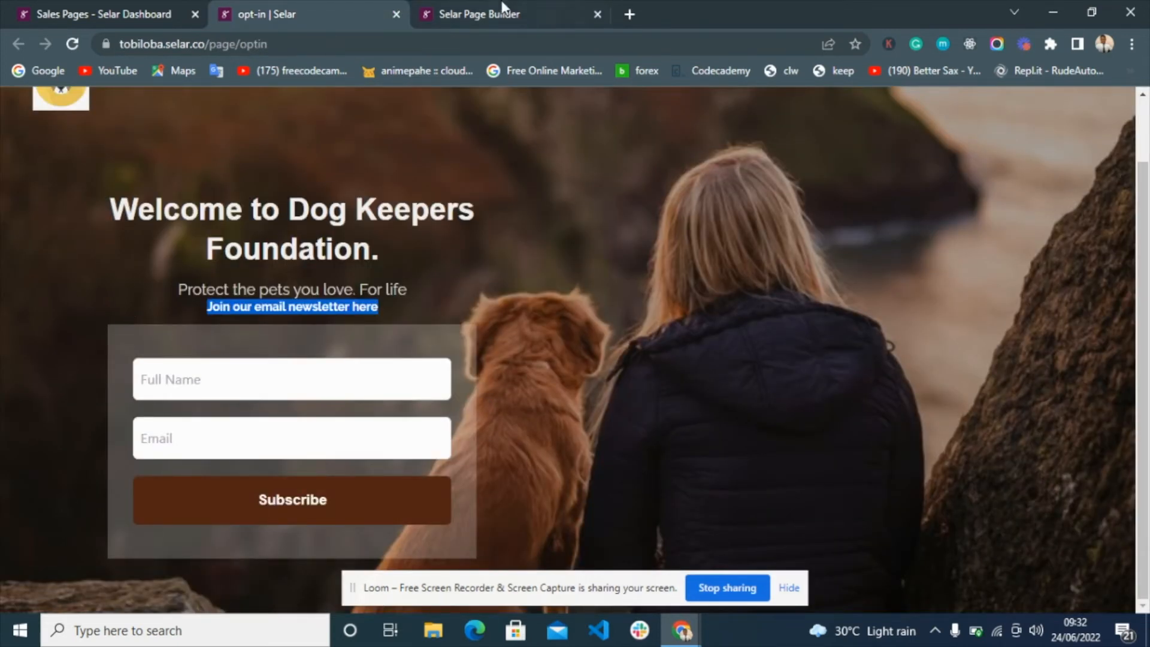
pyautogui.click(533, 8)
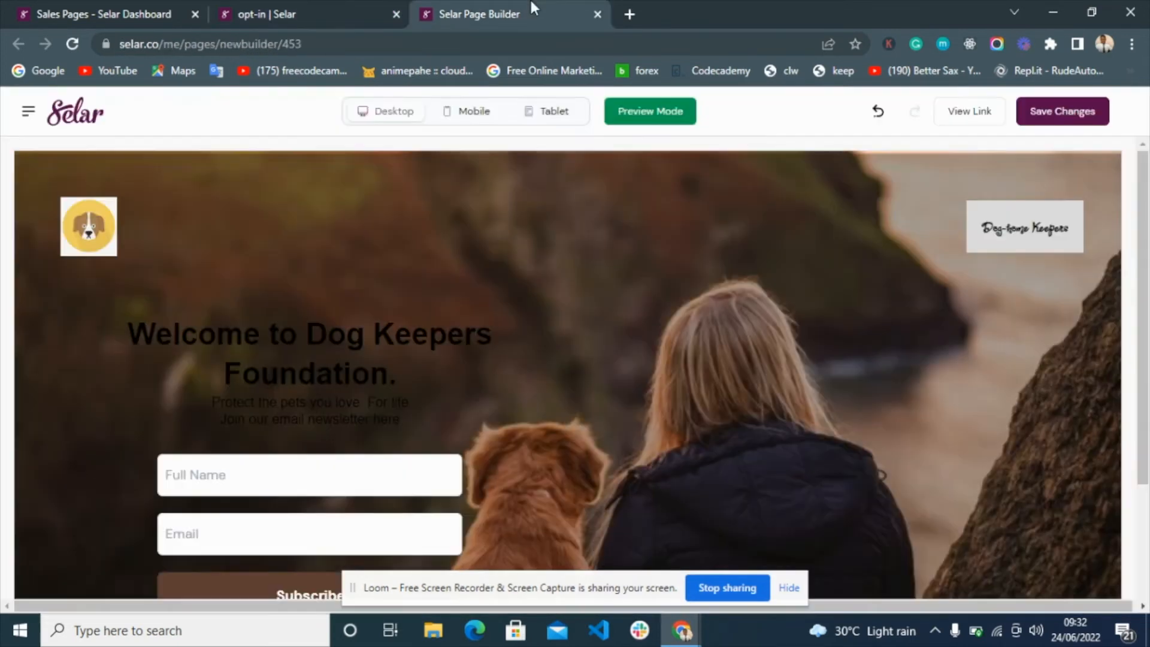
pyautogui.click(648, 111)
# - Color the Welcome to Dog Keepers Foundation heading white (#ffffff) and the "Protect the pets you love" line grey (#aaaaaa)
pyautogui.scroll(-2, 505, 359)
pyautogui.click(395, 224)
pyautogui.scroll(-3, 962, 402)
pyautogui.click(942, 385)
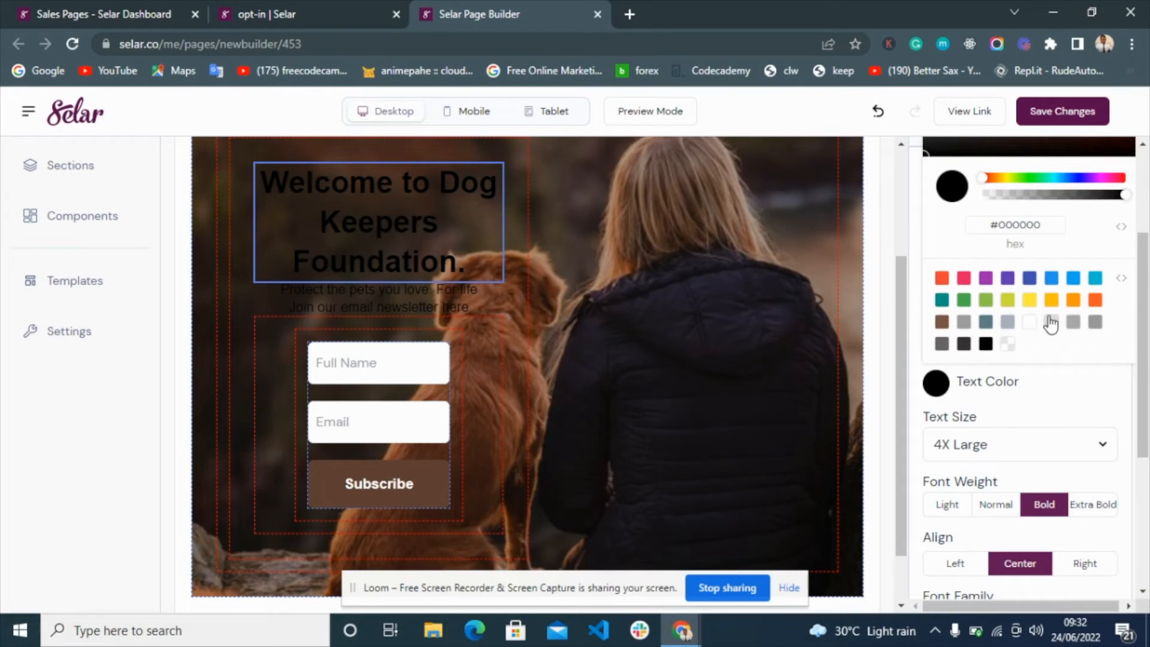
pyautogui.click(1029, 323)
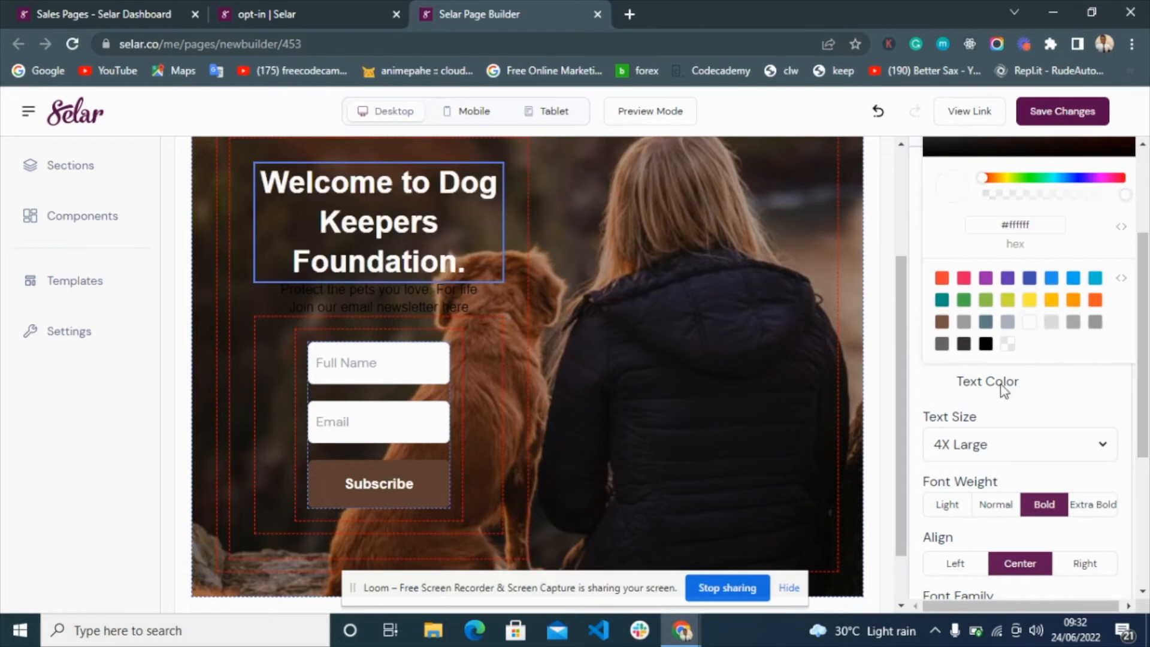
pyautogui.click(400, 289)
pyautogui.click(1073, 323)
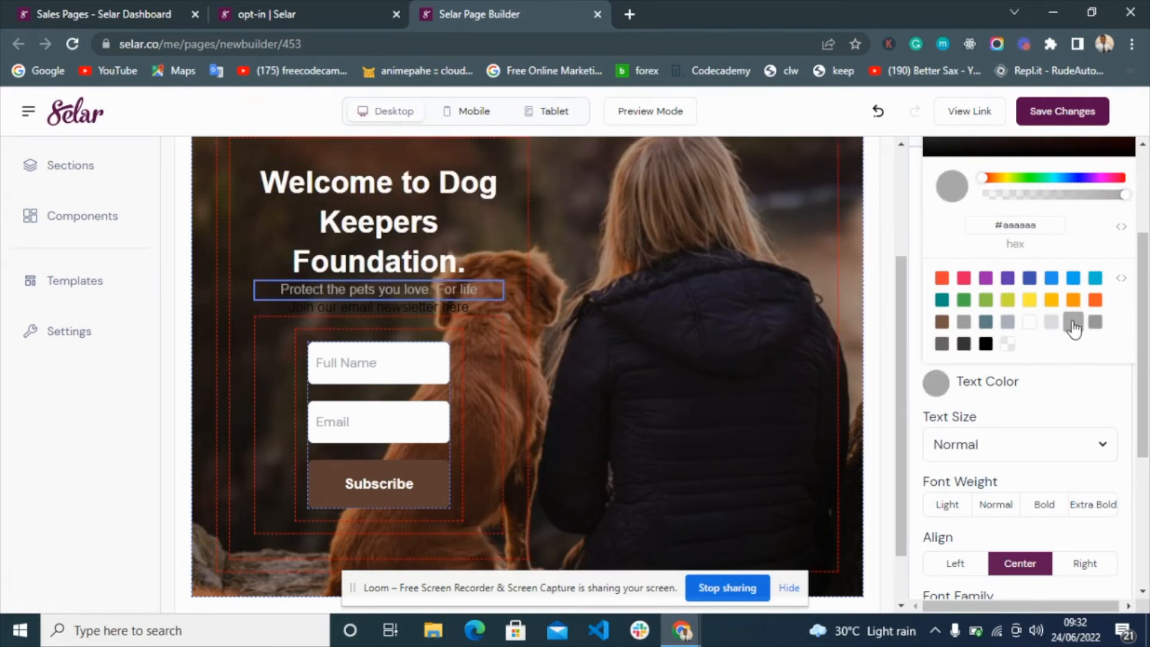
# - Set the text color of the "Join our email newsletter here" line to the amber shade #d49528
pyautogui.click(445, 305)
pyautogui.click(1030, 301)
pyautogui.scroll(3, 1020, 350)
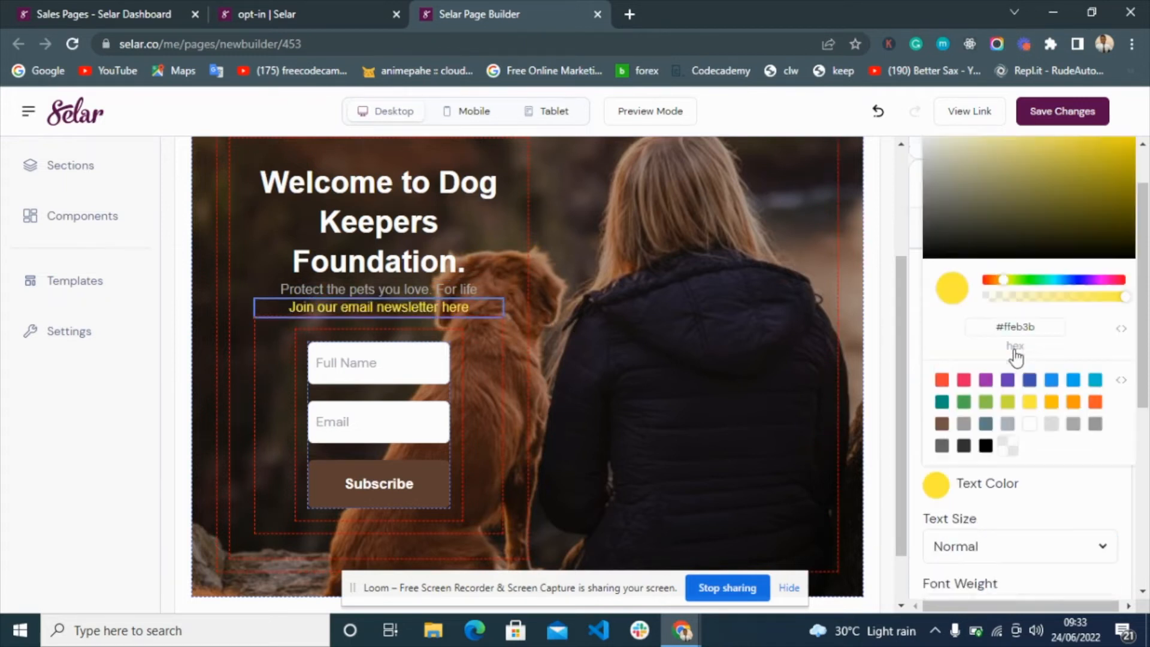
pyautogui.click(999, 351)
pyautogui.moveTo(1000, 352); pyautogui.dragTo(998, 352)
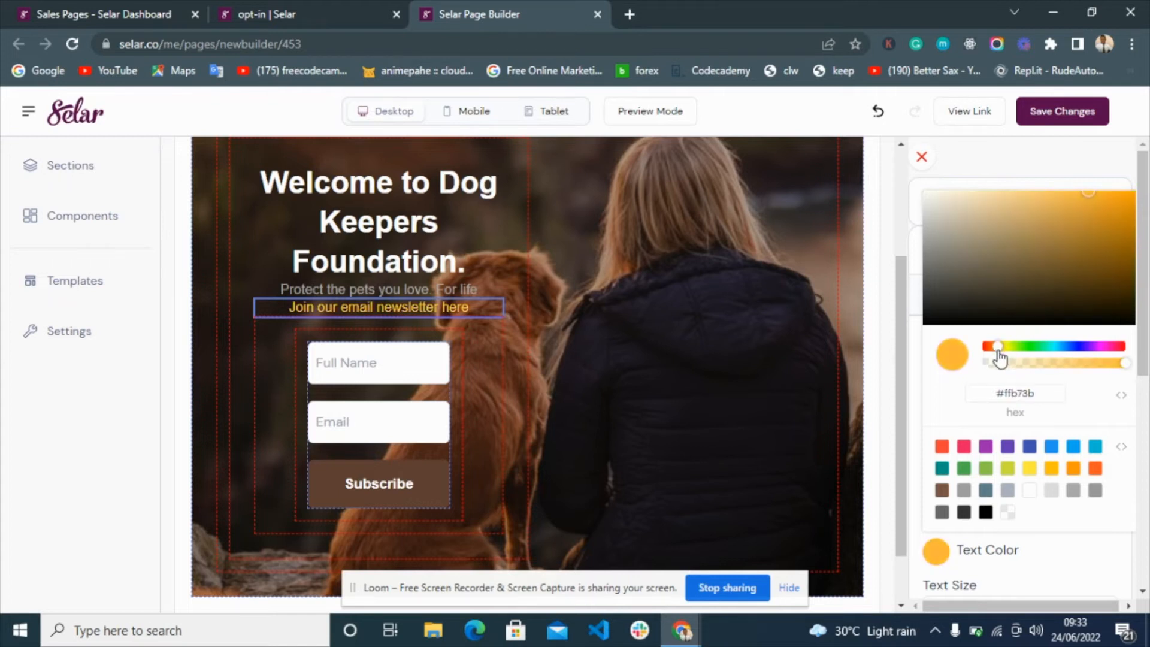
pyautogui.moveTo(1081, 207); pyautogui.dragTo(1099, 223)
# - Preview the page to check the new text colors against the background image, and leave the preview
pyautogui.scroll(-1, 519, 423)
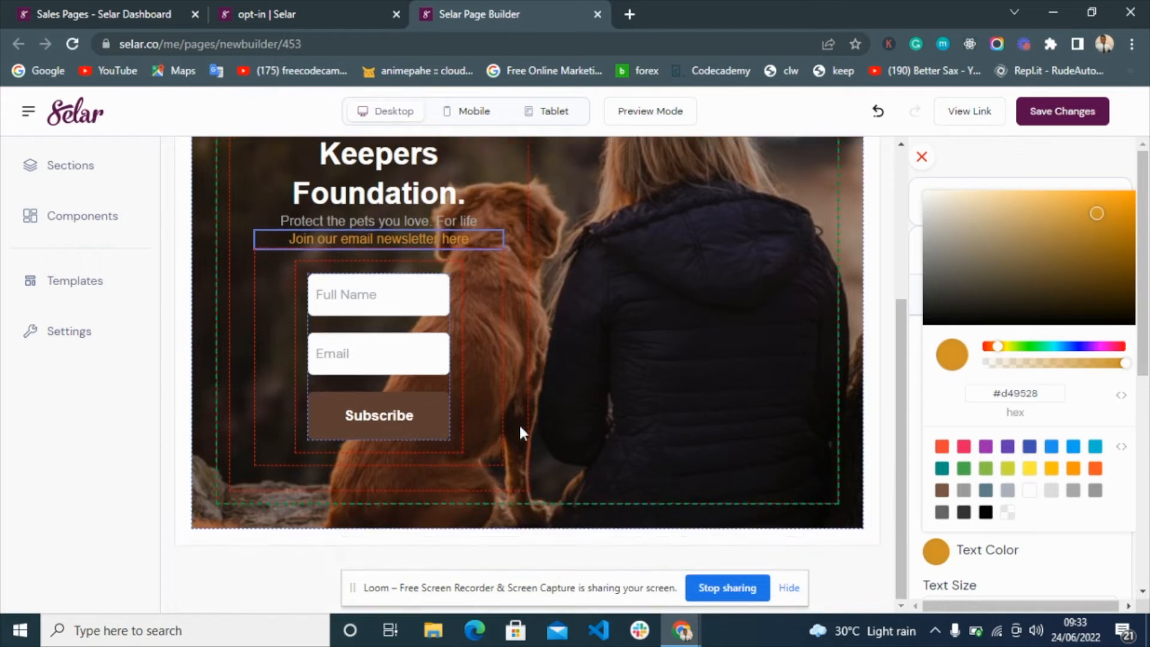
pyautogui.scroll(4, 519, 423)
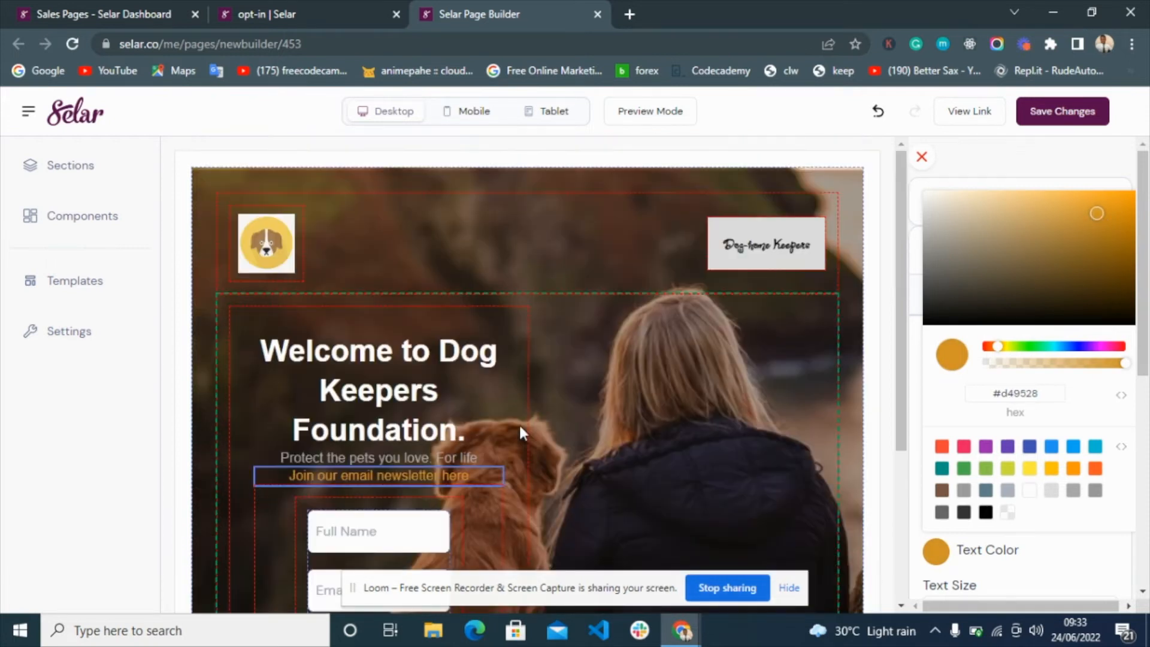
pyautogui.click(657, 117)
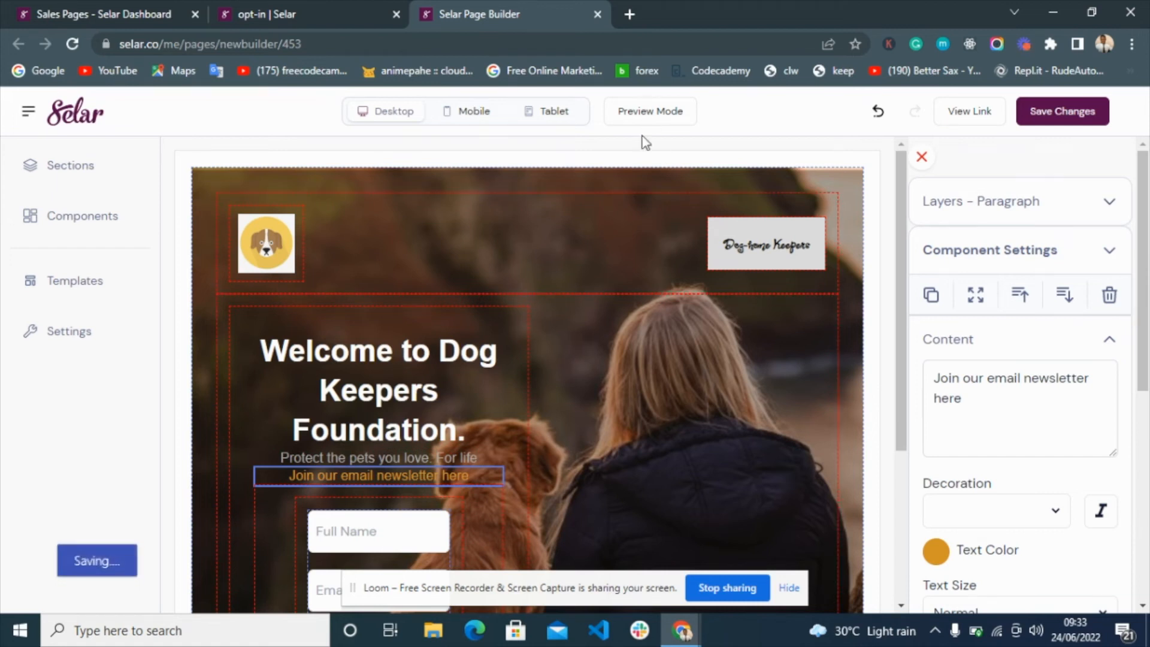
pyautogui.scroll(-1, 500, 375)
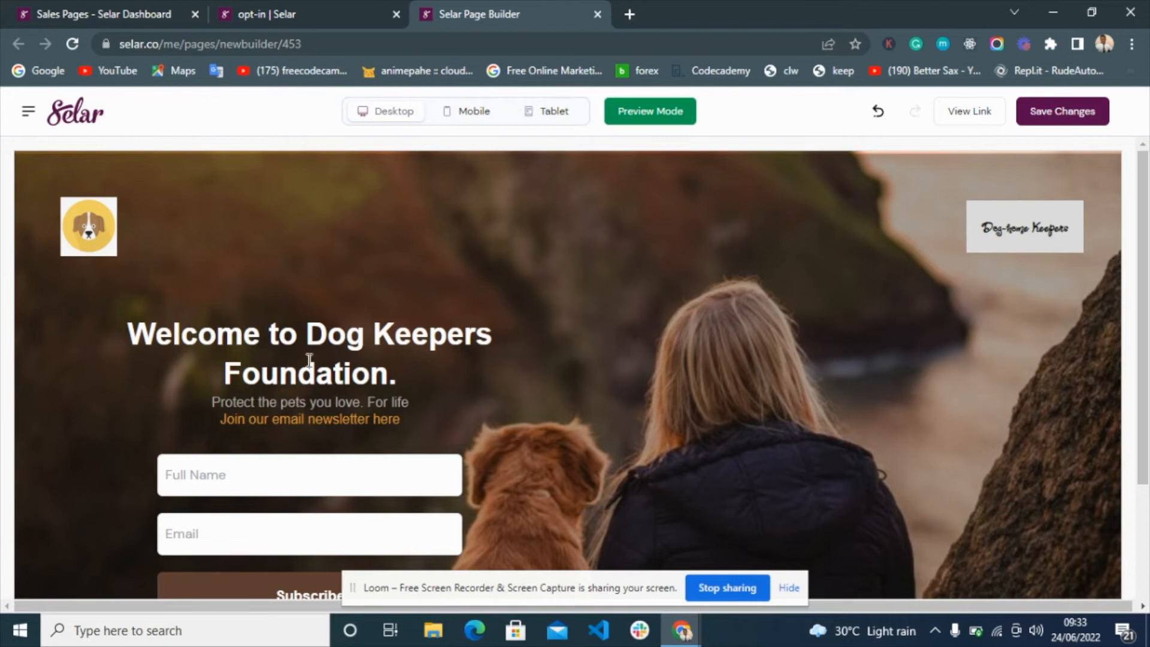
pyautogui.scroll(-1, 333, 438)
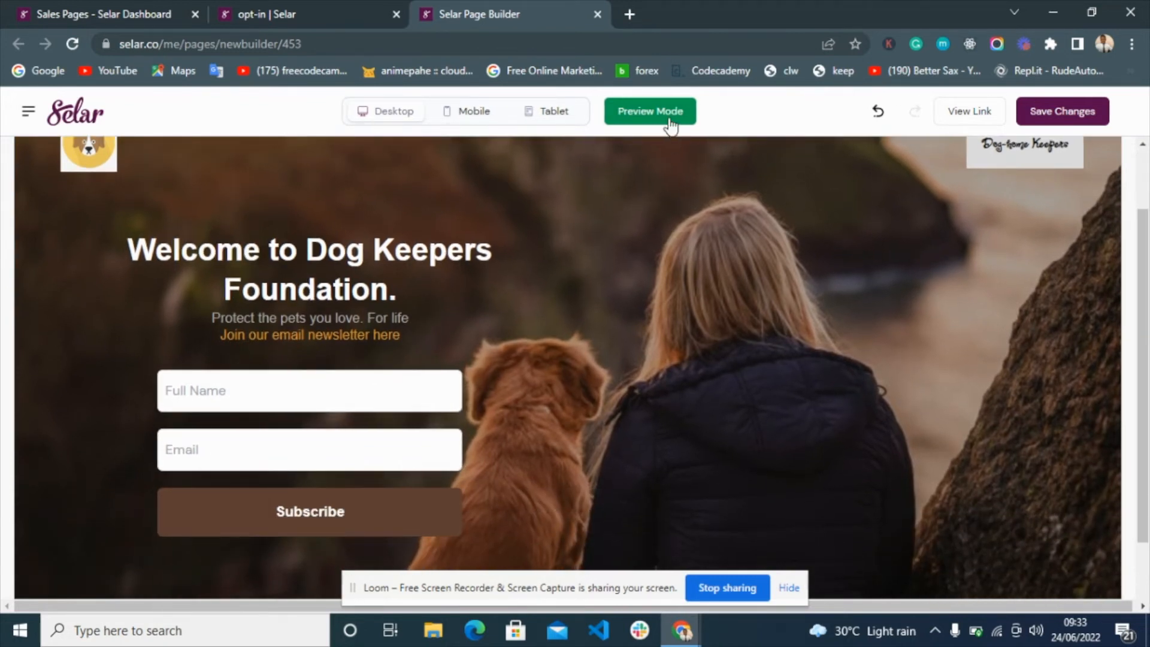
pyautogui.click(667, 118)
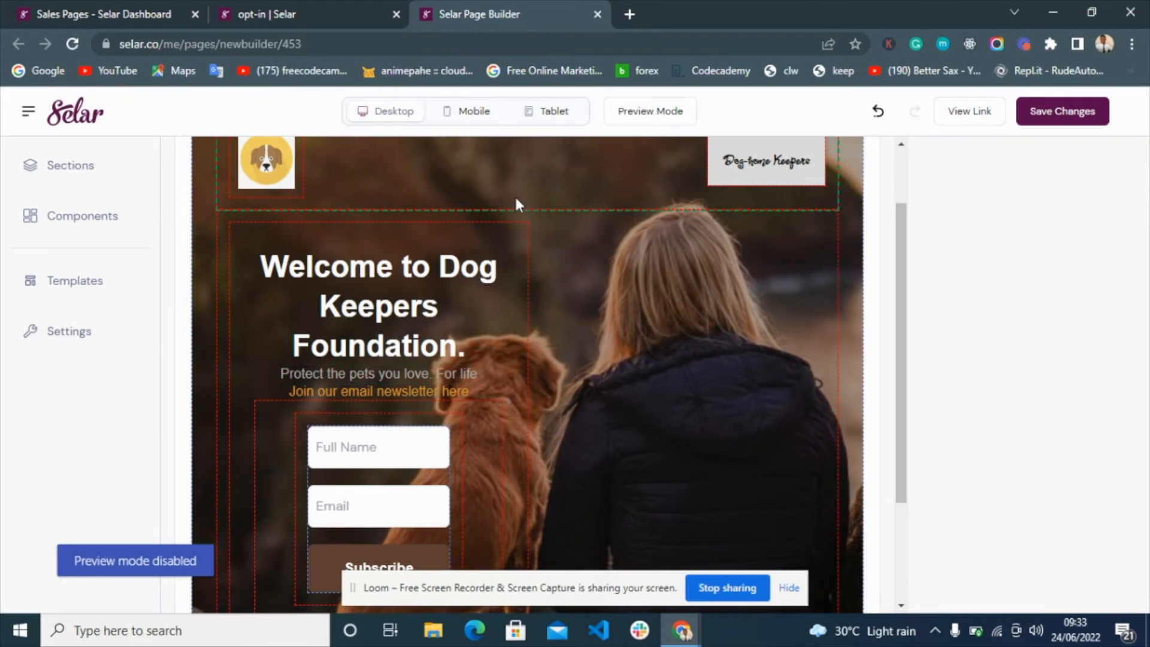
# - Give the row holding the heading and form a top margin of 30
pyautogui.click(637, 243)
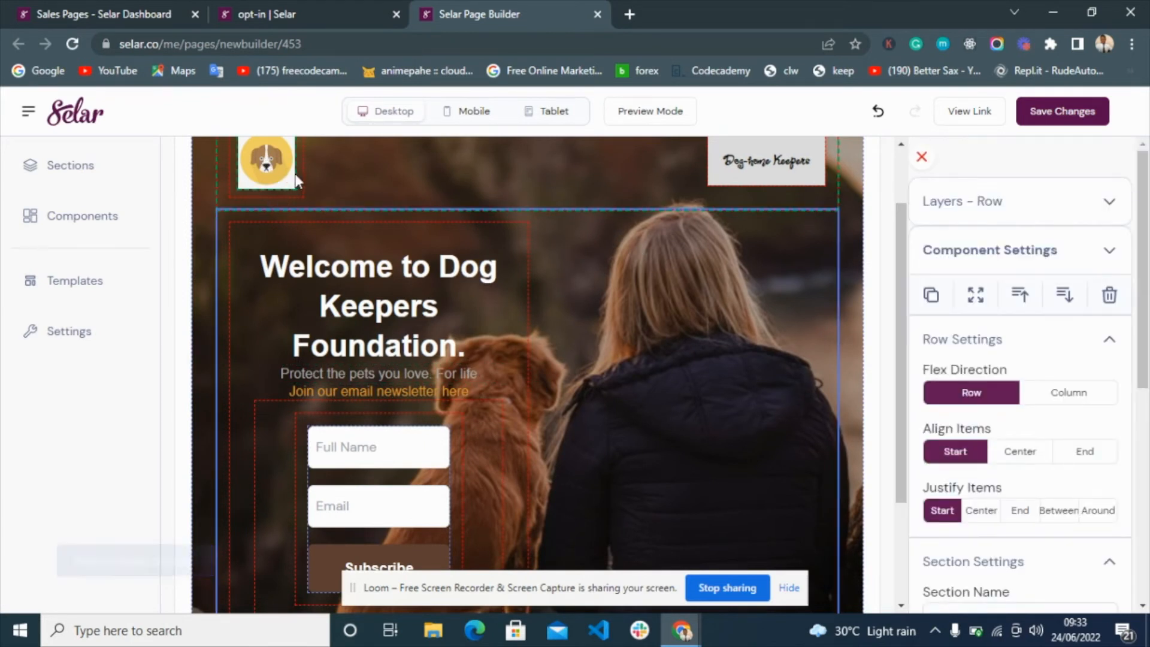
pyautogui.scroll(2, 674, 284)
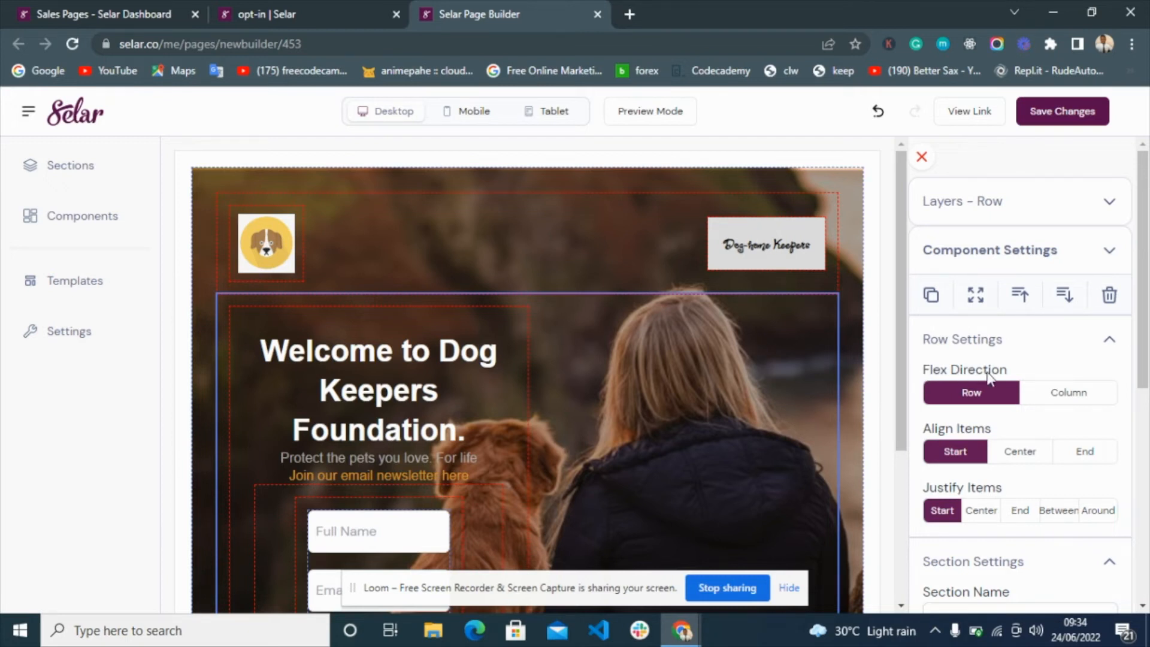
pyautogui.scroll(-7, 983, 371)
pyautogui.click(970, 532)
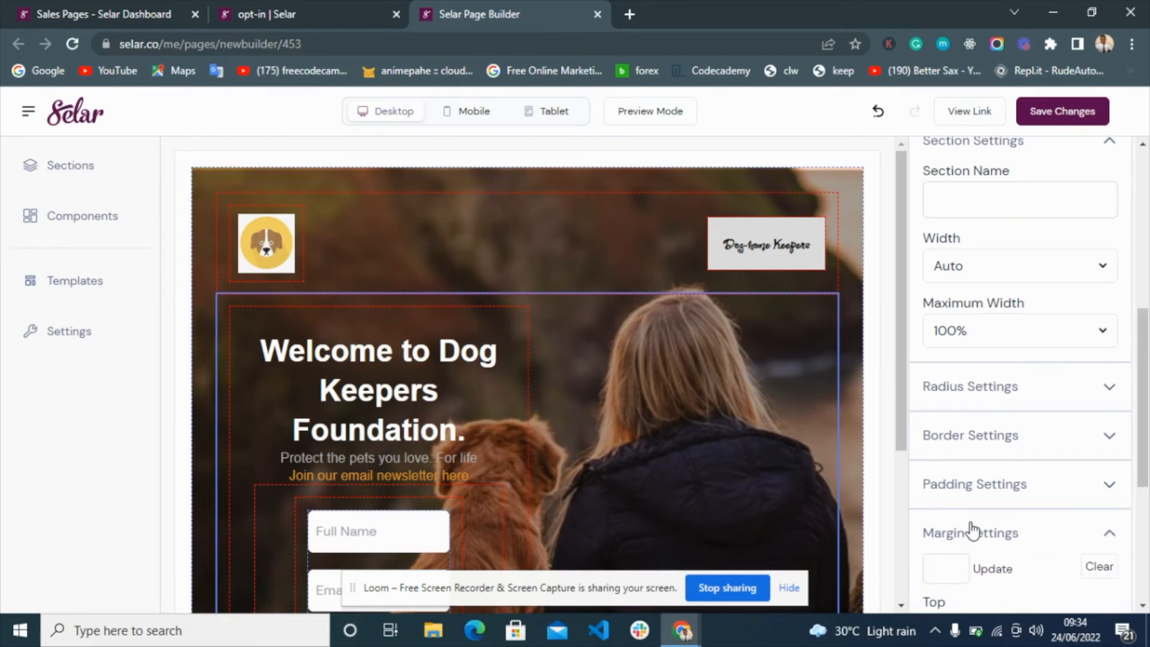
pyautogui.moveTo(926, 560); pyautogui.dragTo(985, 565)
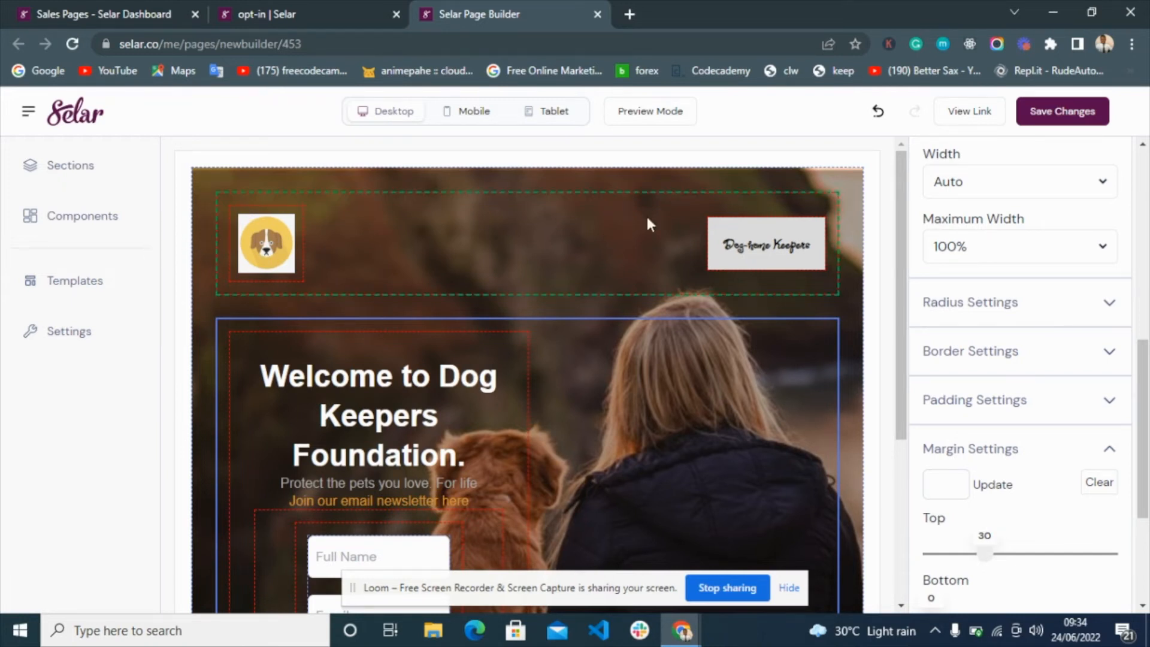
# - Set the padding of the outer full-width container to 10 on all sides
pyautogui.click(847, 228)
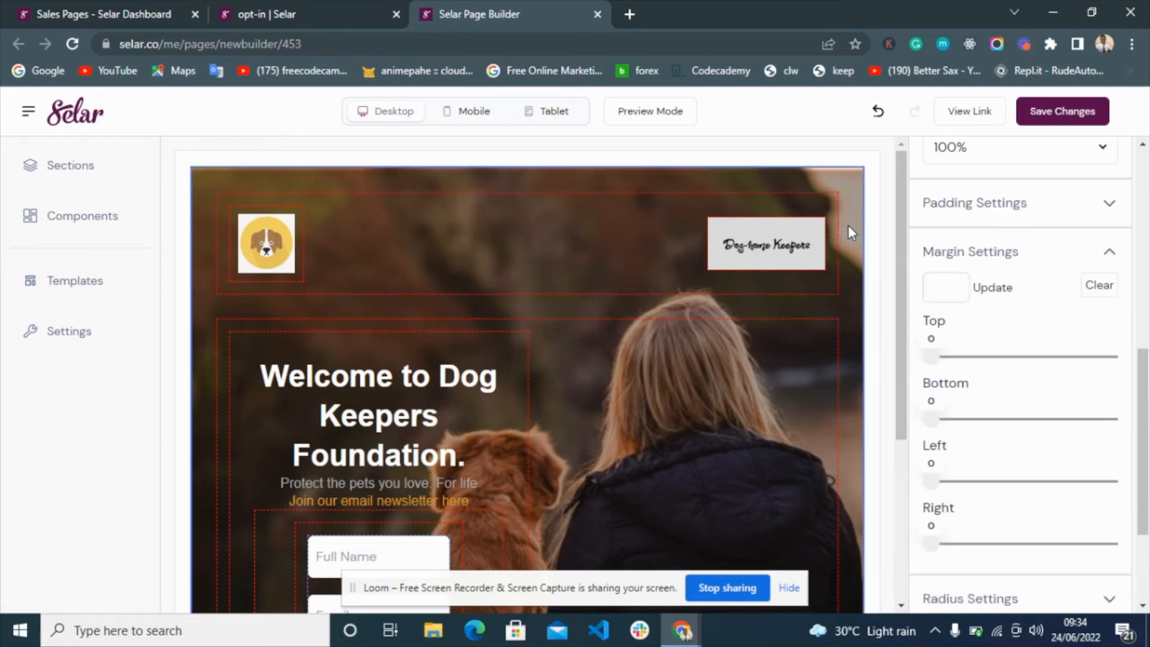
pyautogui.click(958, 203)
pyautogui.click(952, 239)
pyautogui.click(989, 239)
pyautogui.scroll(-2, 551, 470)
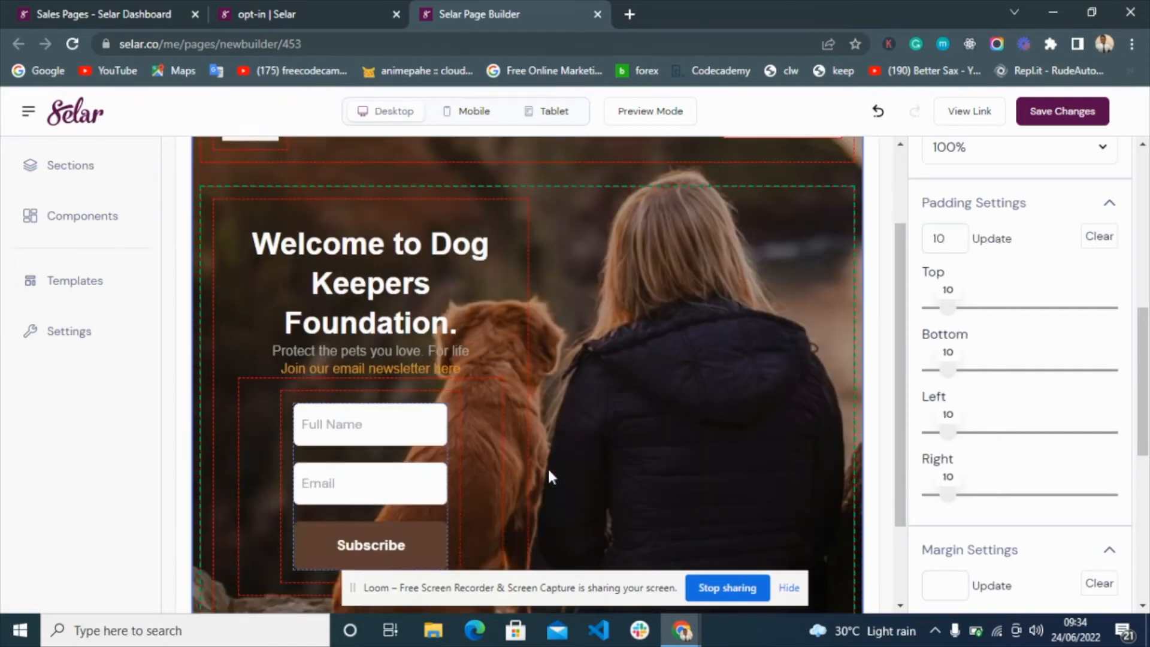
pyautogui.scroll(-2, 550, 473)
pyautogui.scroll(3, 548, 466)
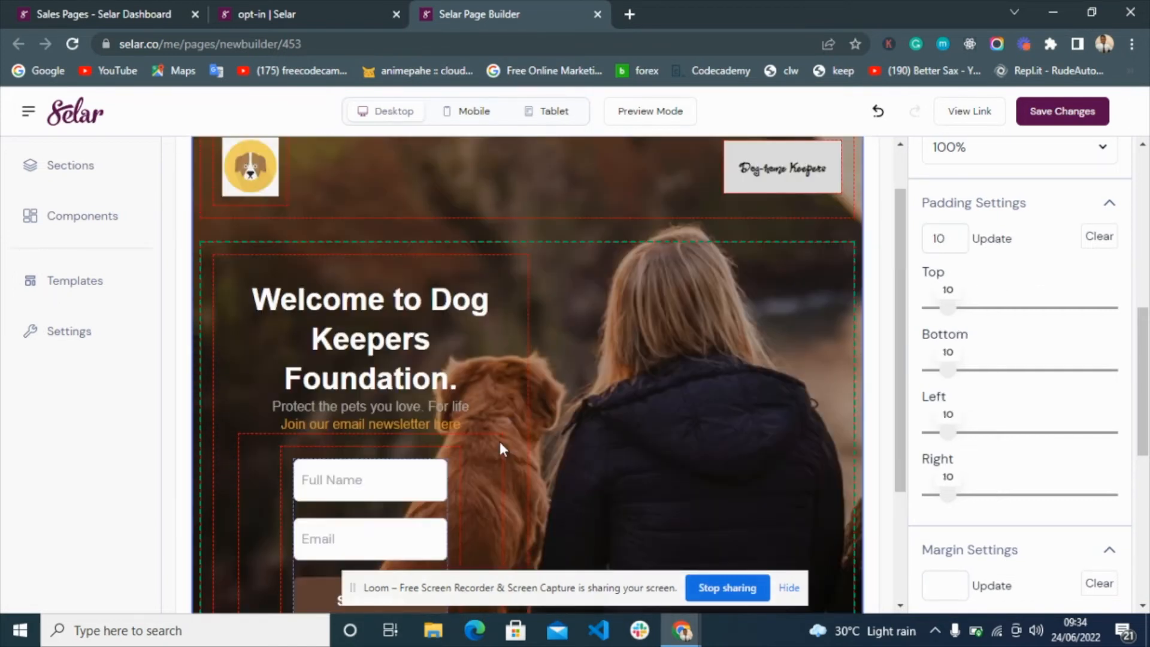
# - Keep the "Protect the pets you love" line at Normal text size and set the newsletter line to Small
pyautogui.click(386, 406)
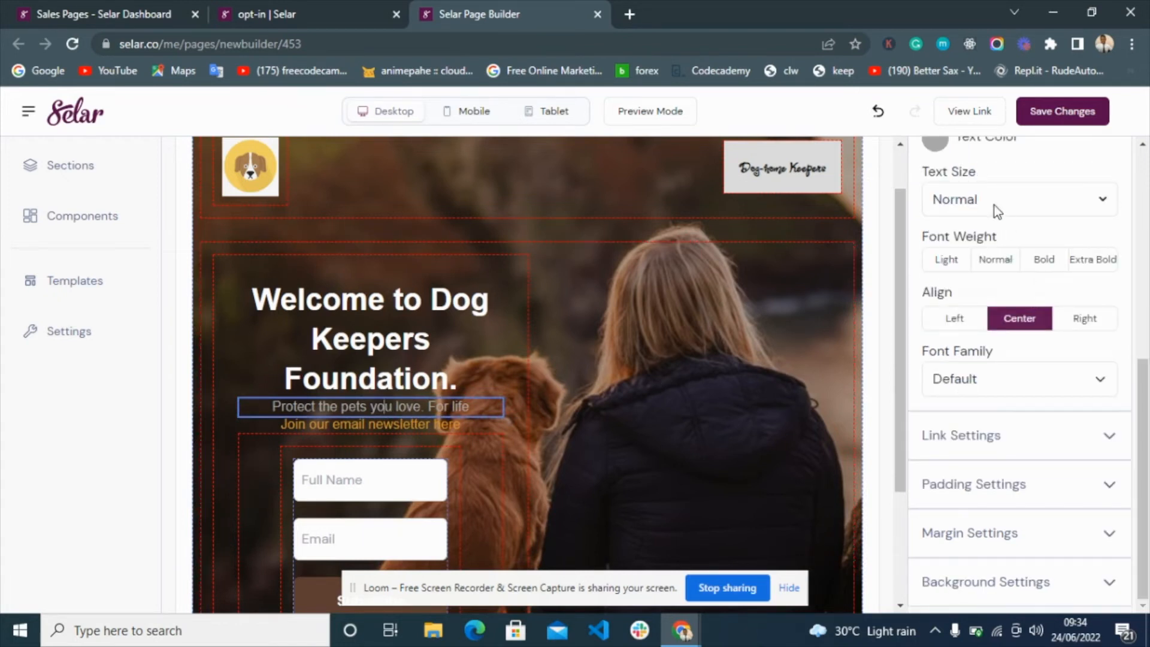
pyautogui.scroll(2, 994, 206)
pyautogui.click(983, 286)
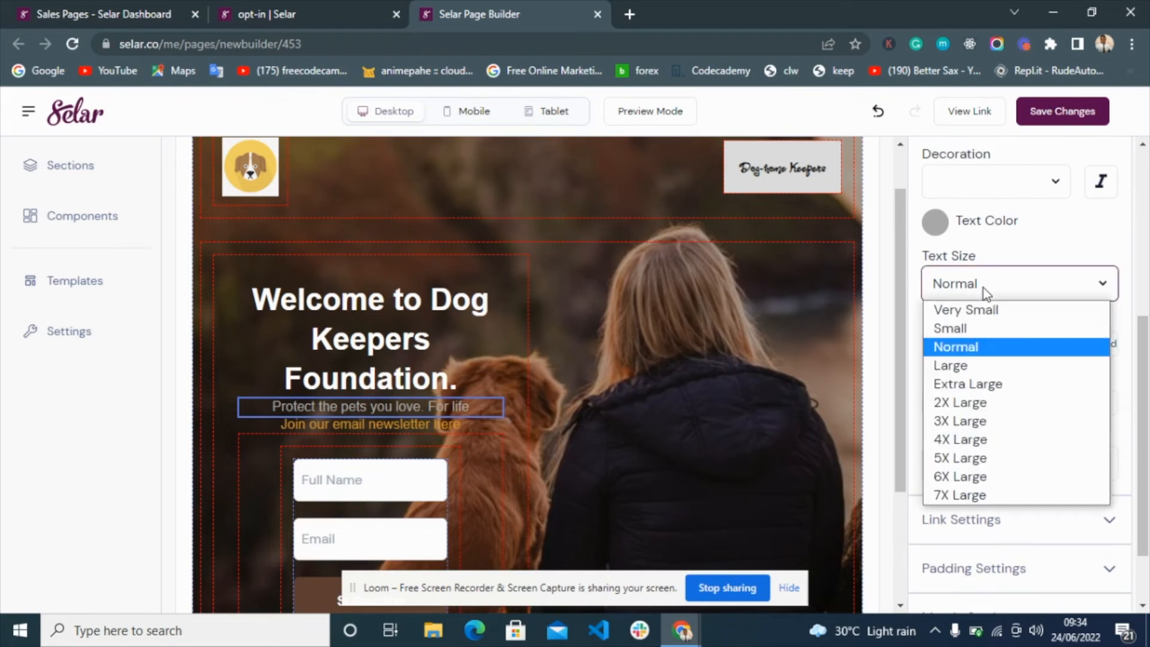
pyautogui.click(958, 348)
pyautogui.click(414, 424)
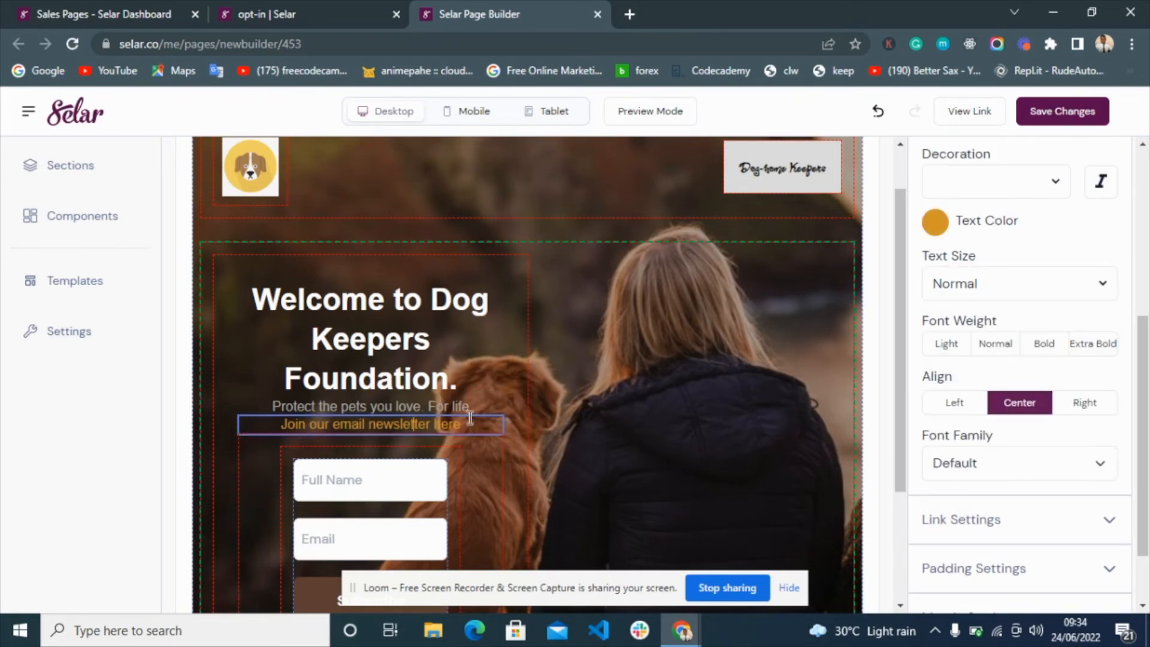
pyautogui.click(1001, 296)
pyautogui.click(996, 329)
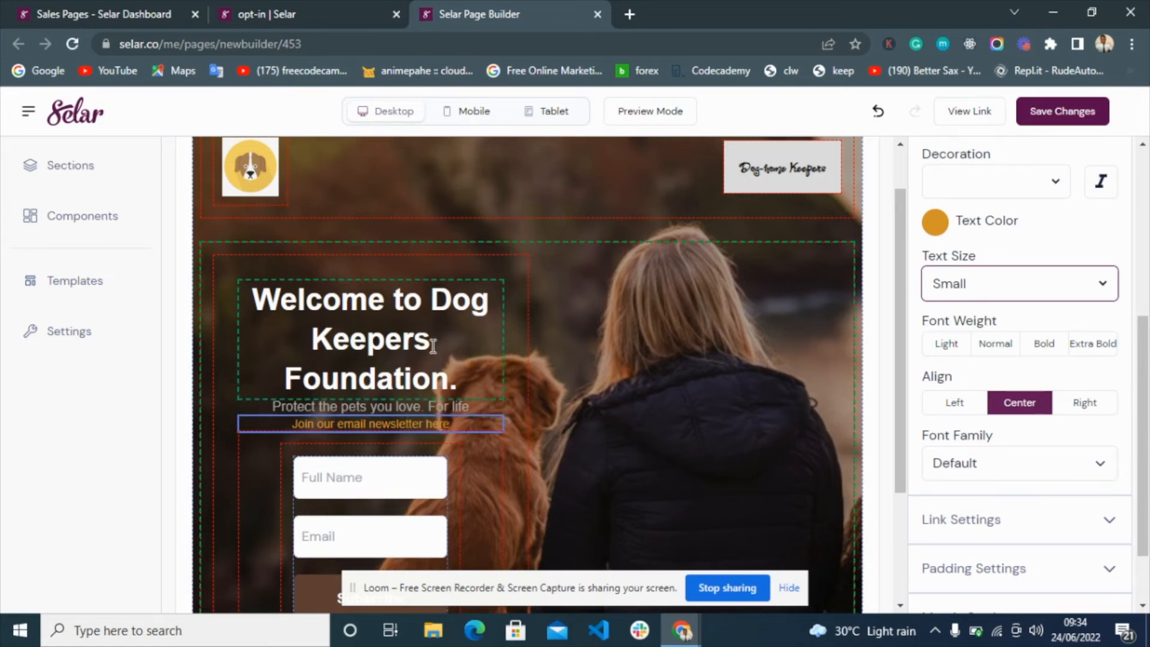
# - Set the top margin of the "Protect the pets you love" line to 5 and preview the page
pyautogui.click(441, 407)
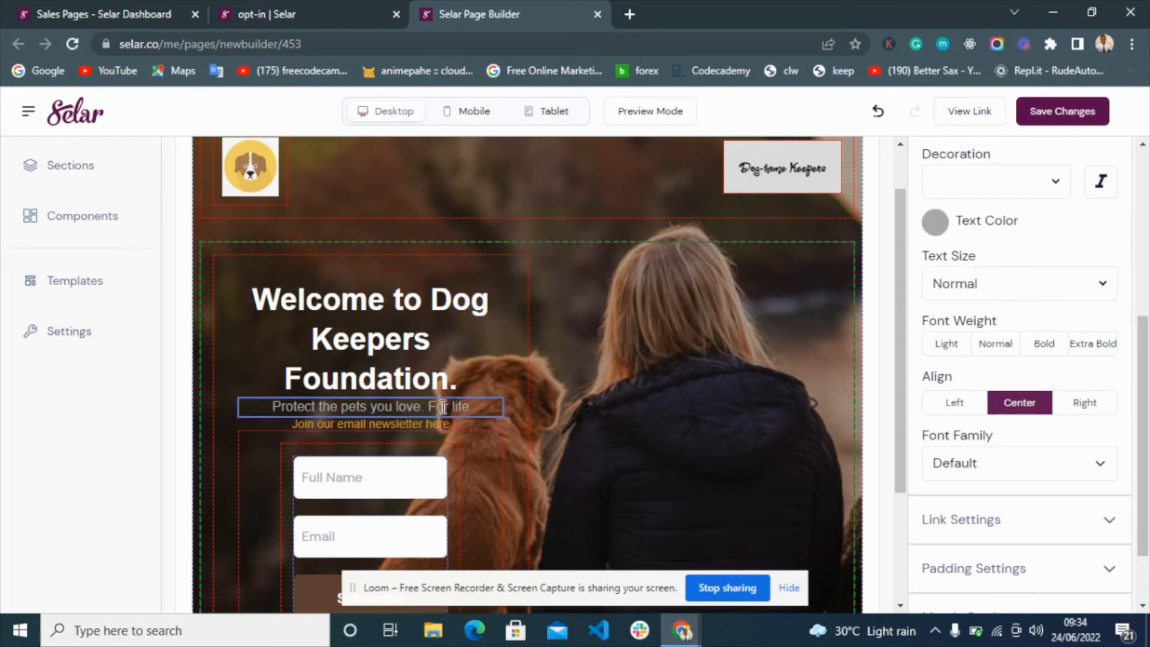
pyautogui.scroll(-1, 996, 490)
pyautogui.click(970, 531)
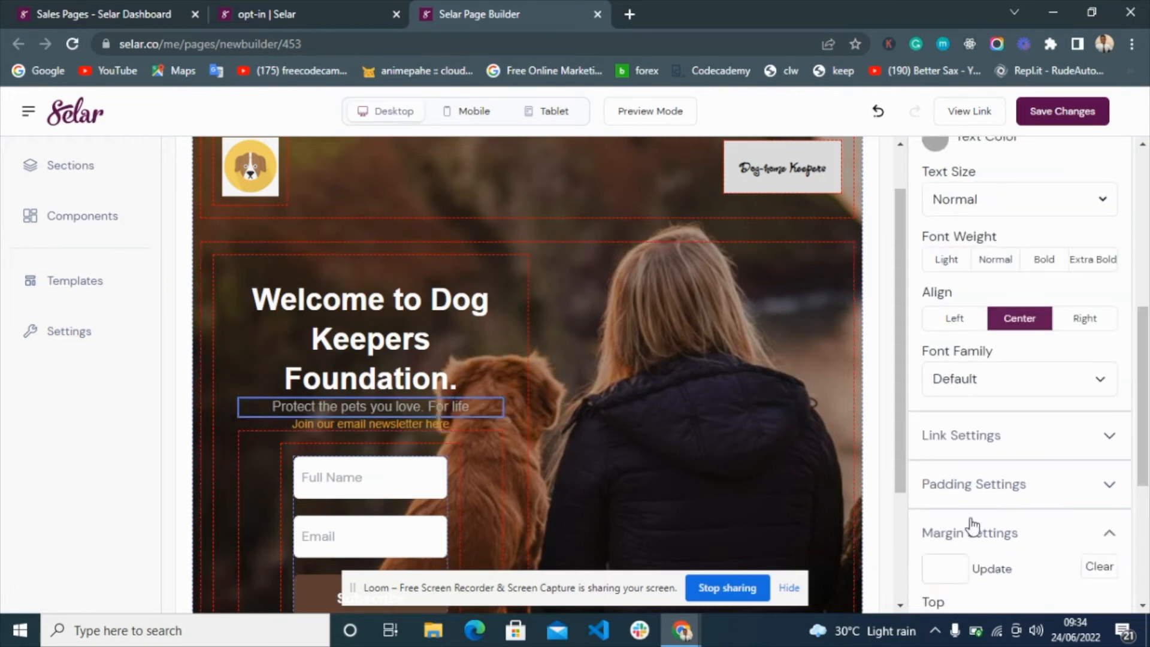
pyautogui.scroll(-3, 964, 512)
pyautogui.moveTo(936, 481); pyautogui.dragTo(942, 481)
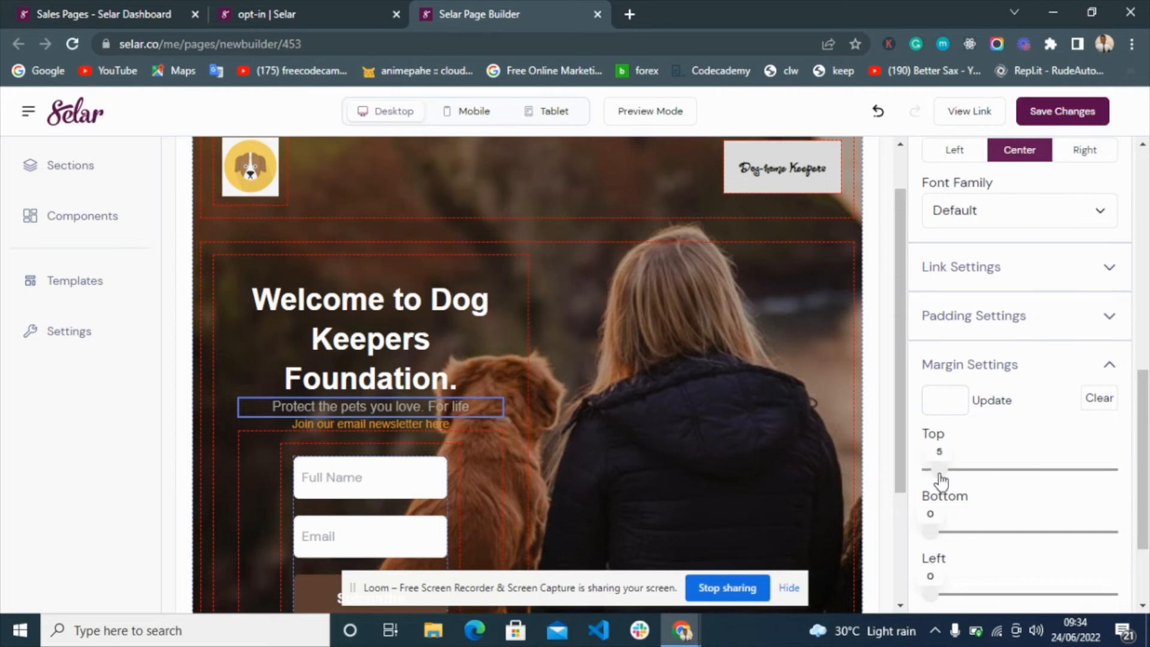
pyautogui.click(658, 119)
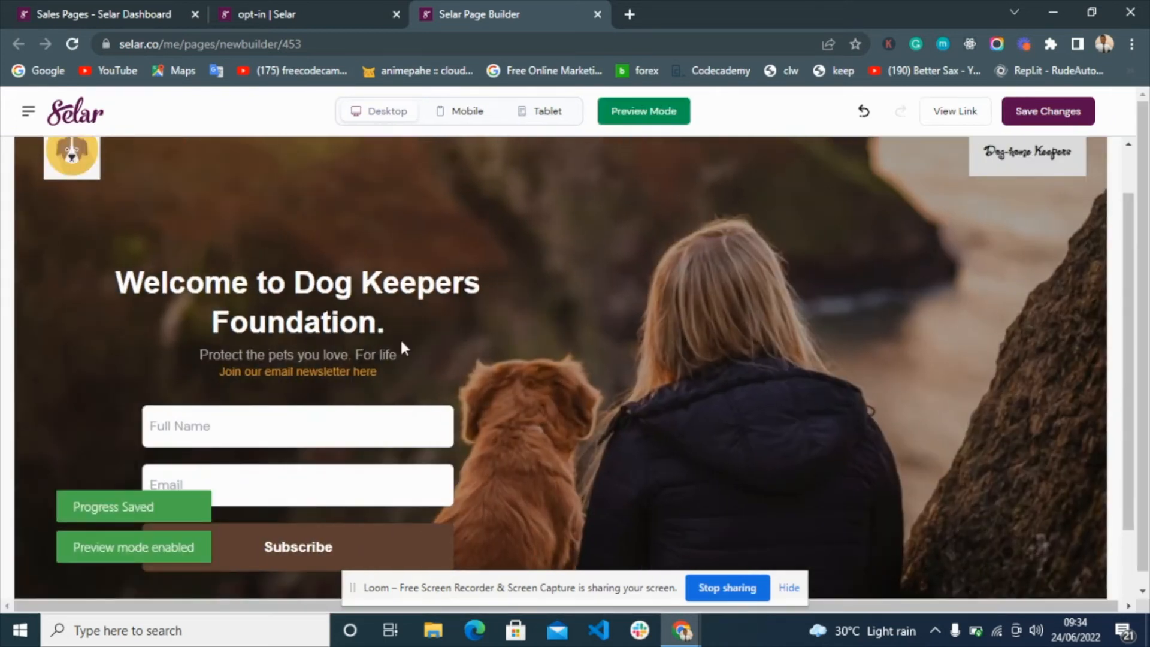
# - Check the example opt-in page, leave the preview and set the "Protect the pets you love. For life" line to Large text size
pyautogui.click(322, 7)
pyautogui.click(374, 269)
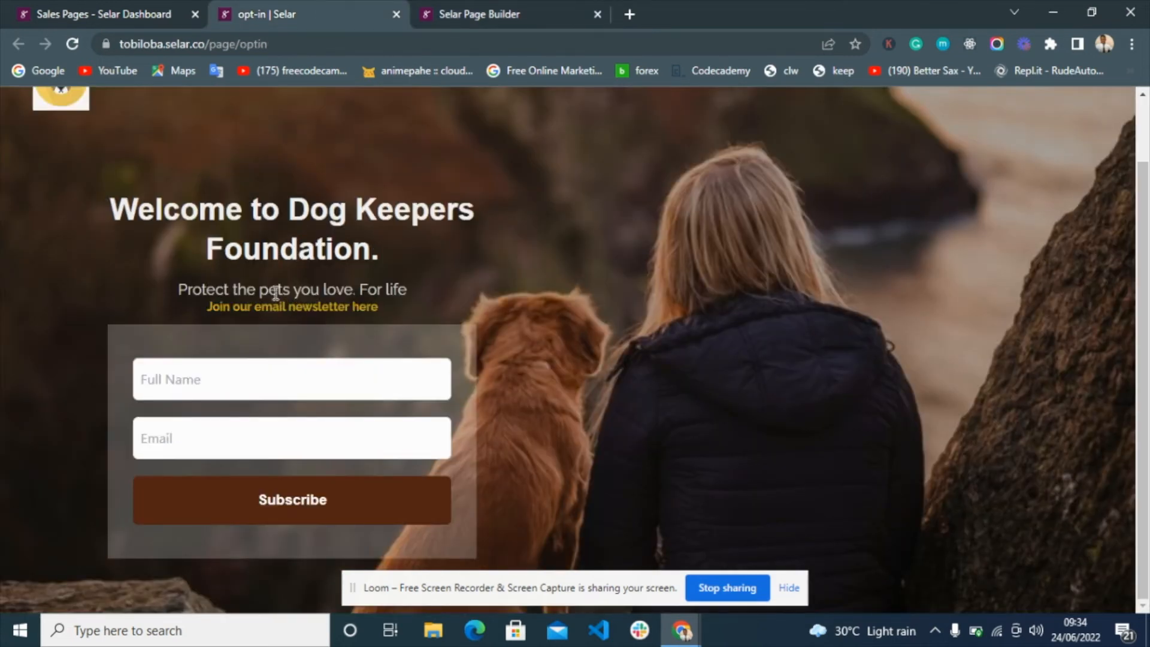
pyautogui.click(479, 12)
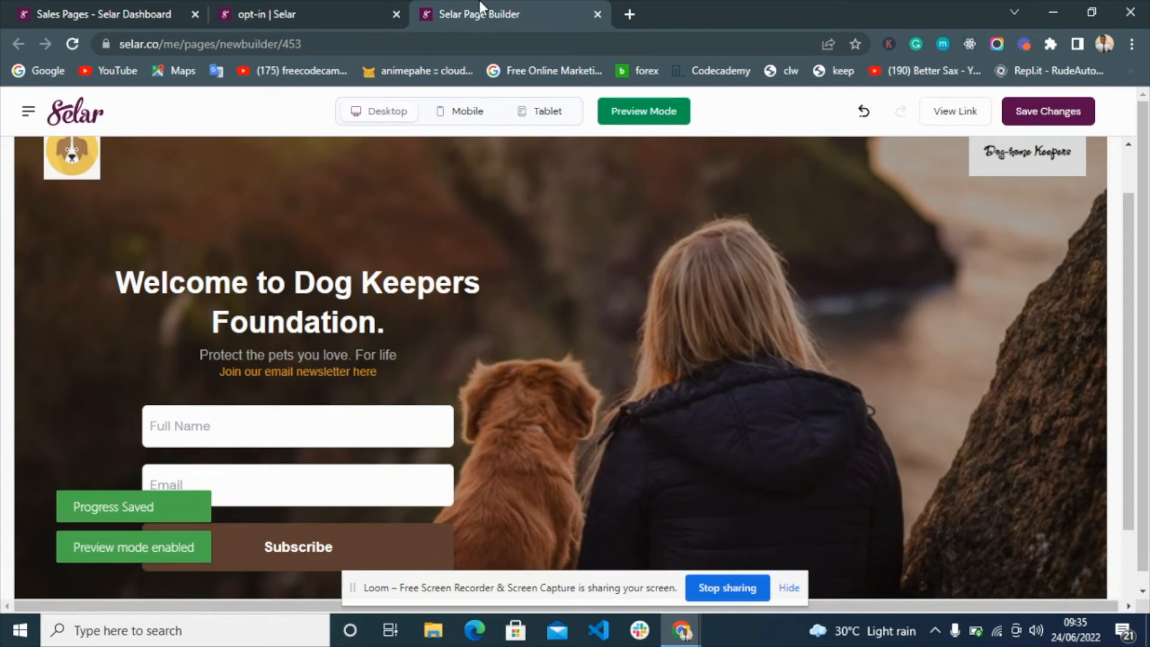
pyautogui.click(646, 111)
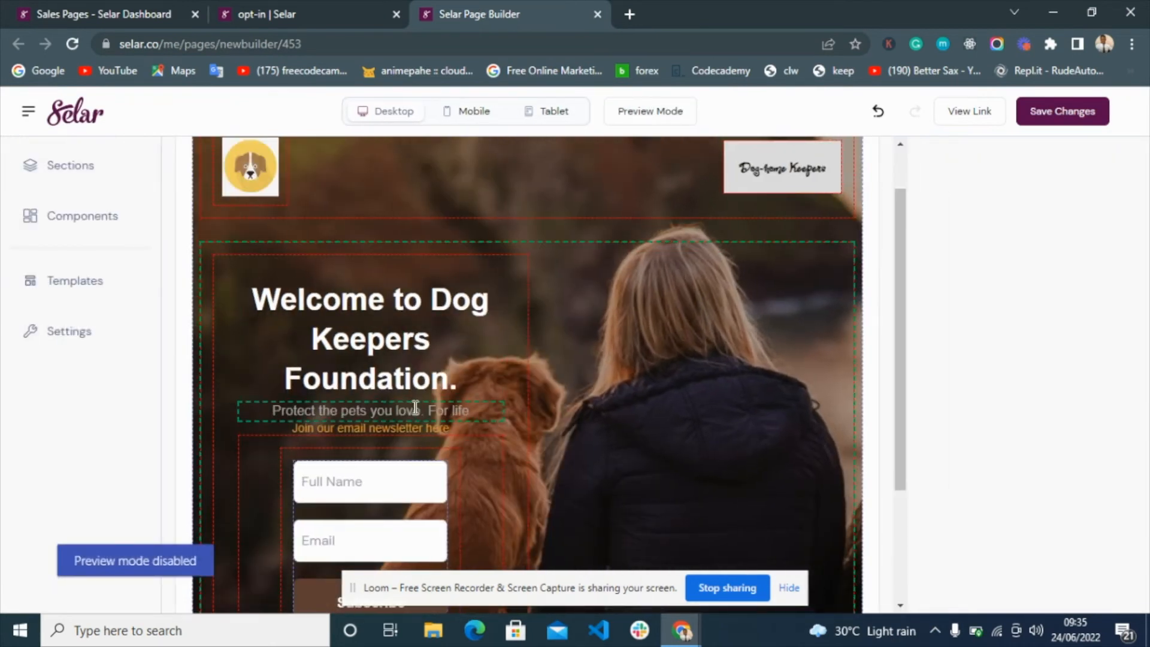
pyautogui.click(414, 408)
pyautogui.scroll(-4, 1019, 406)
pyautogui.click(990, 359)
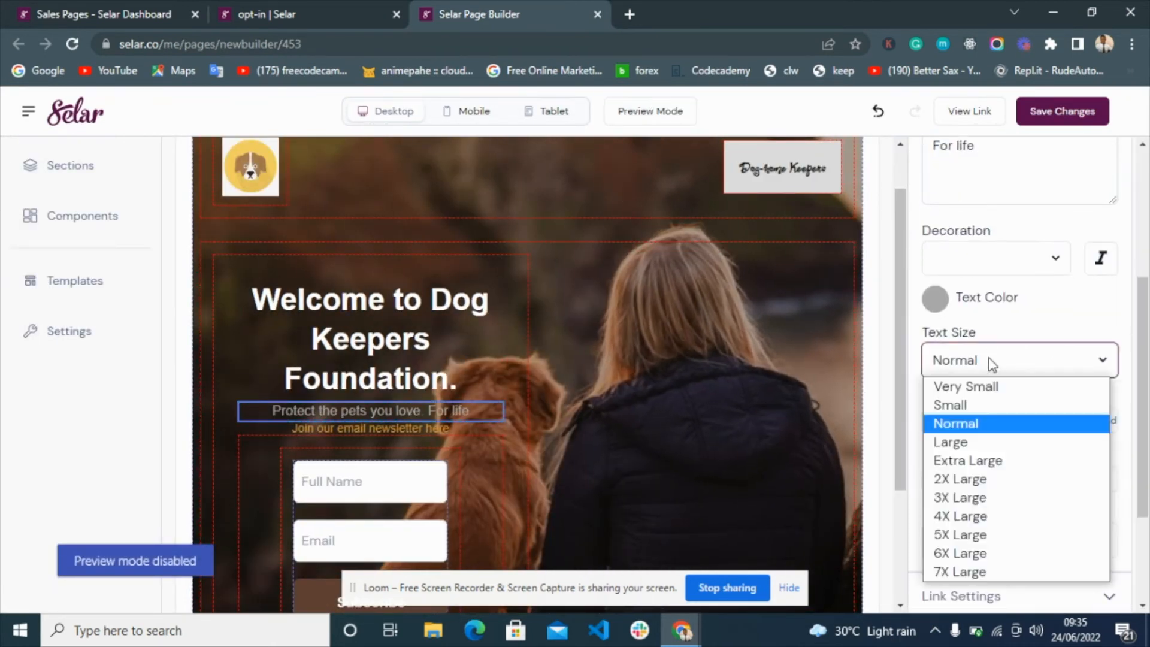
pyautogui.click(983, 443)
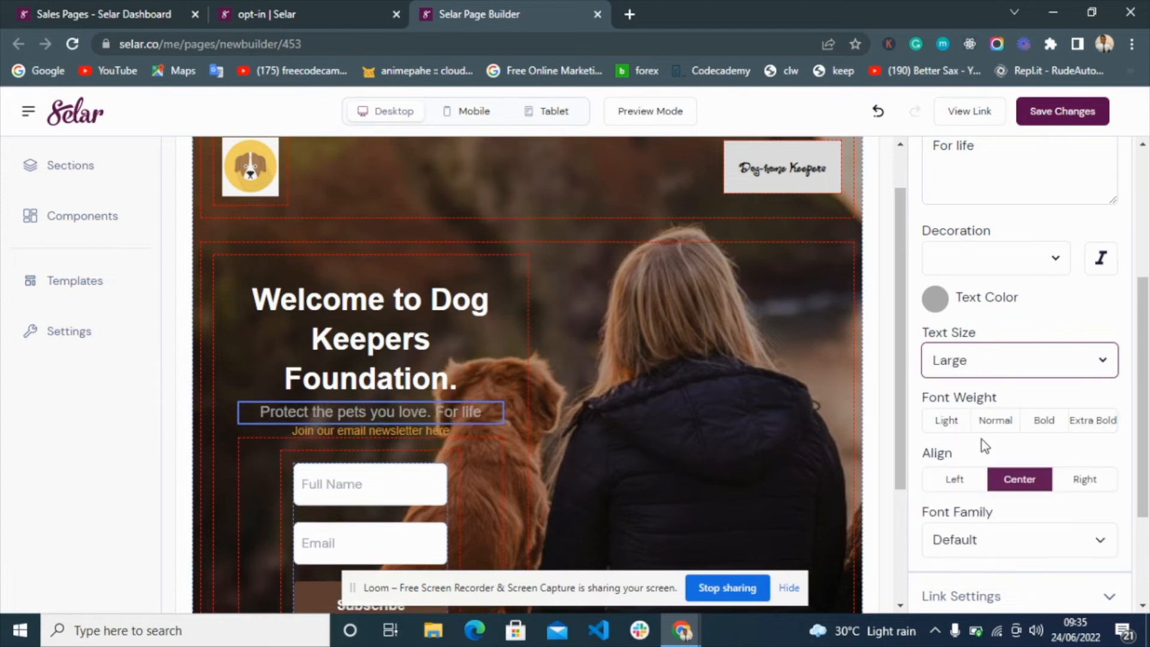
# - Set the "Join our email newsletter here" line to Normal text size
pyautogui.click(353, 432)
pyautogui.click(946, 361)
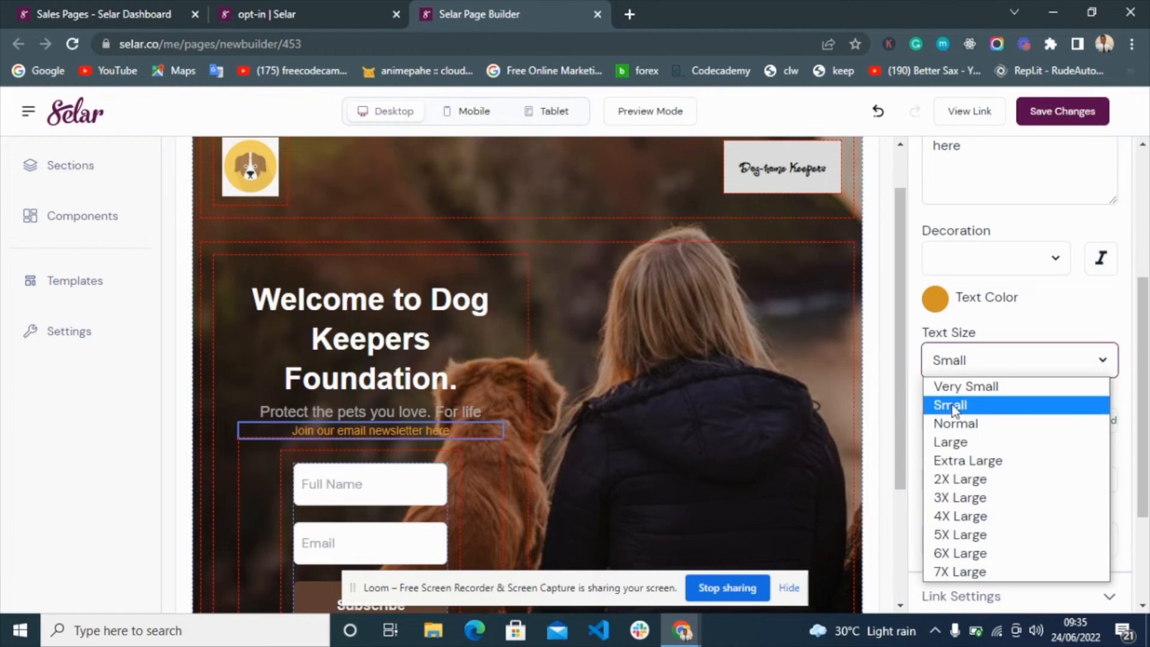
pyautogui.click(955, 424)
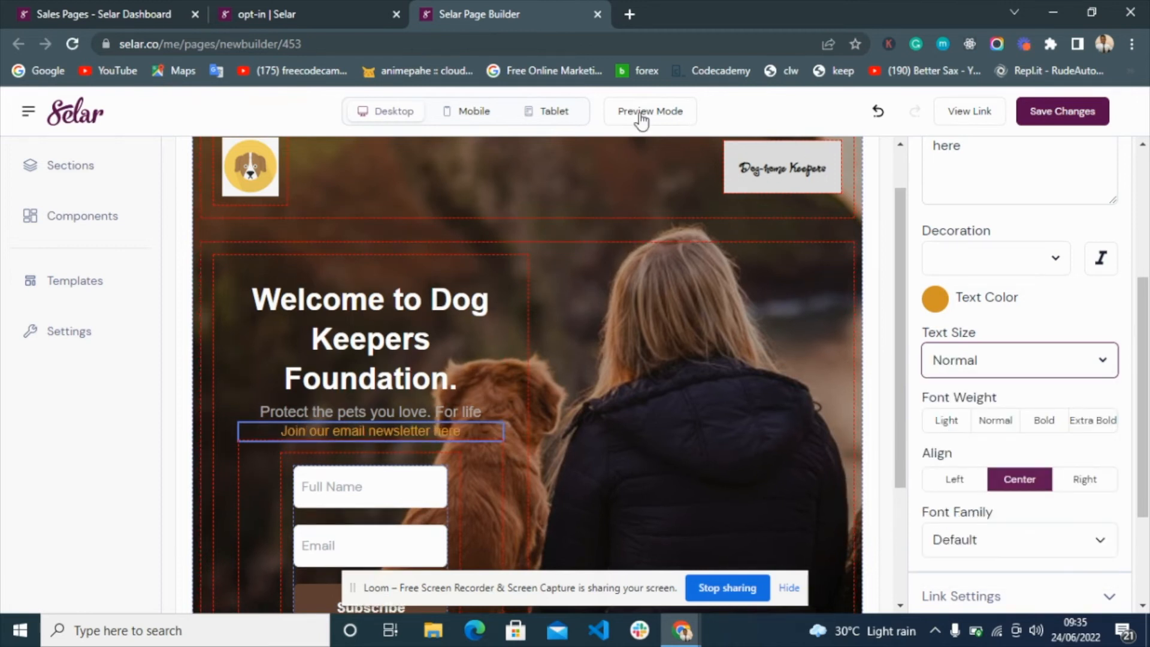
# - Give the container around the form fields a mostly transparent white background and preview the page
pyautogui.scroll(-3, 542, 315)
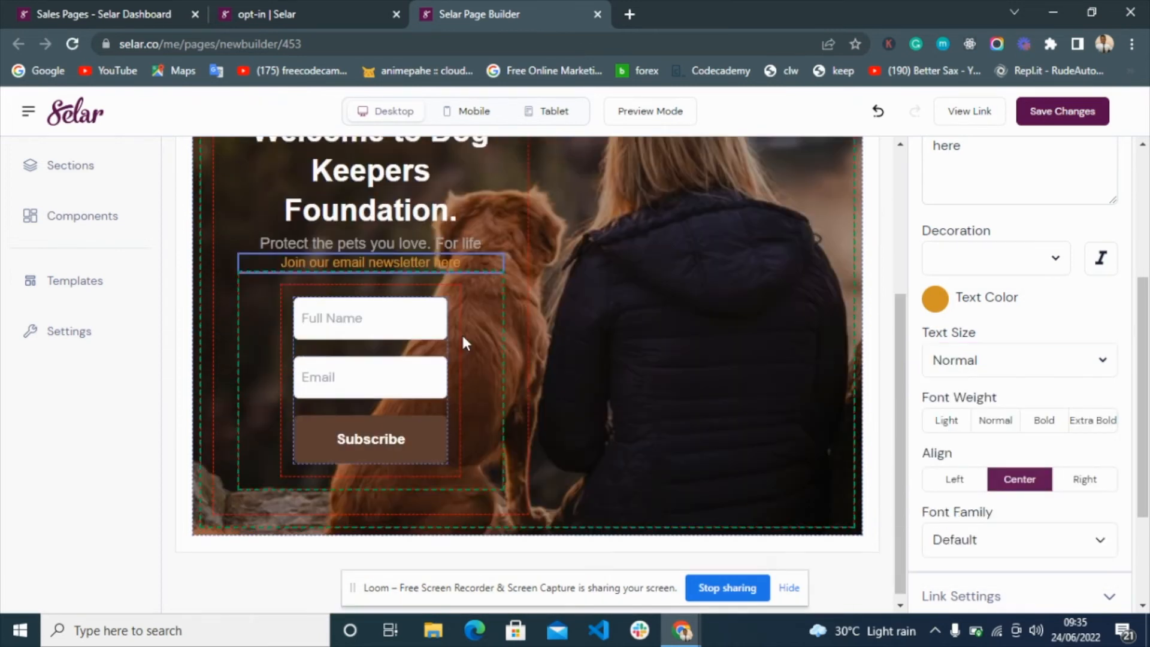
pyautogui.click(462, 337)
pyautogui.click(456, 336)
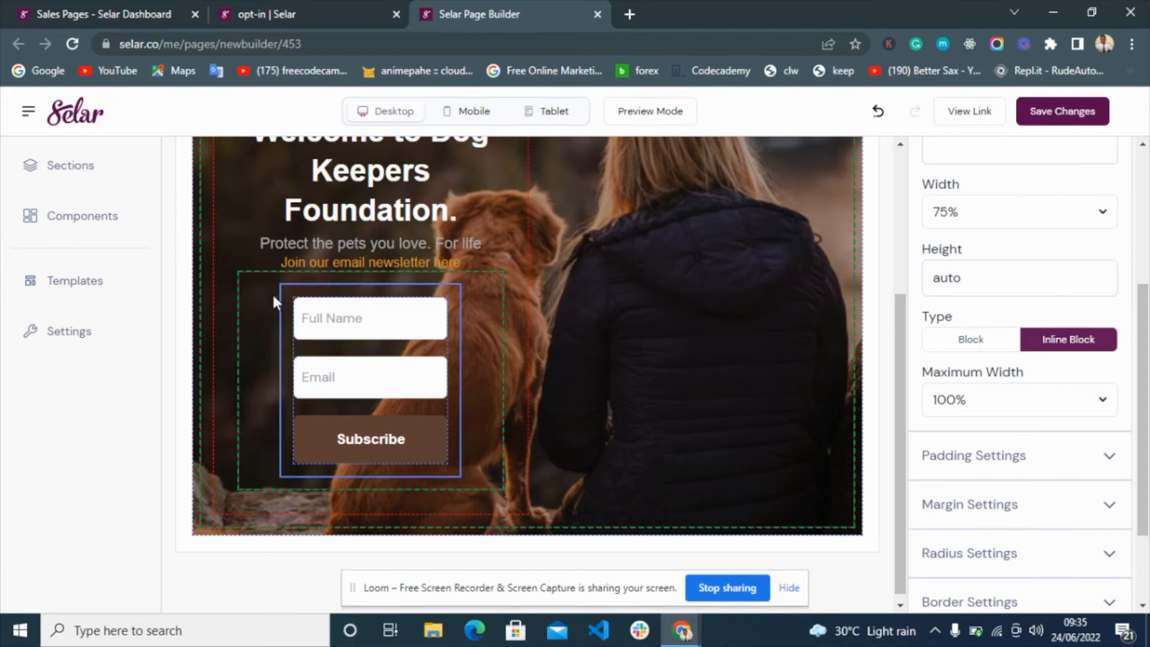
pyautogui.scroll(-2, 1030, 390)
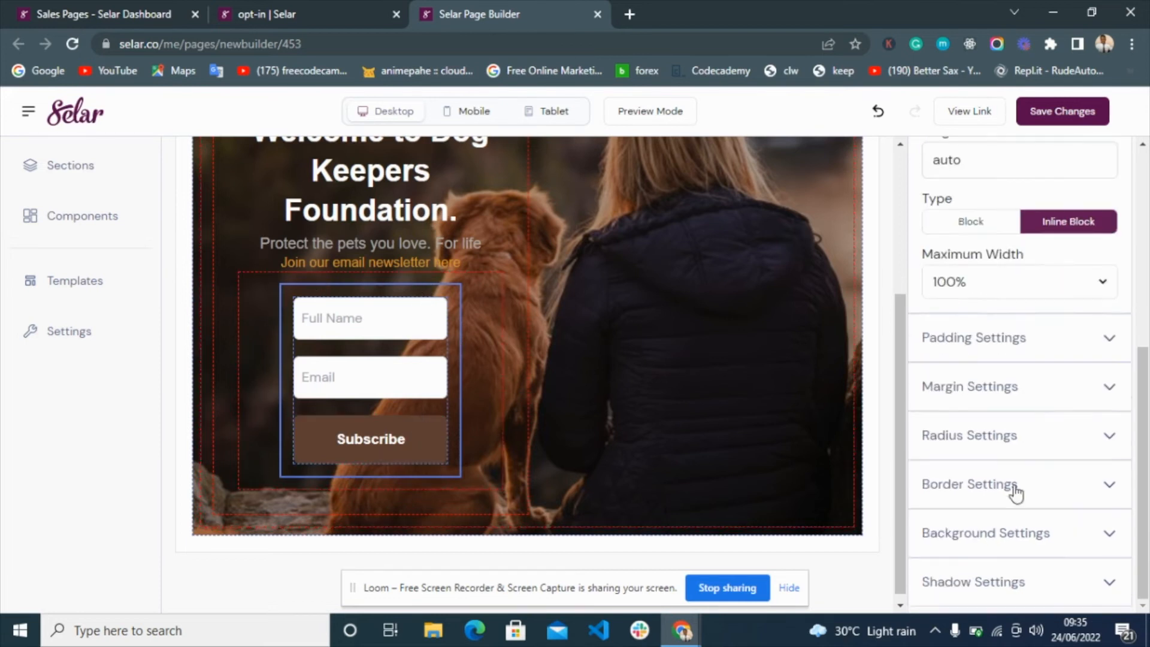
pyautogui.click(959, 527)
pyautogui.scroll(-1, 953, 510)
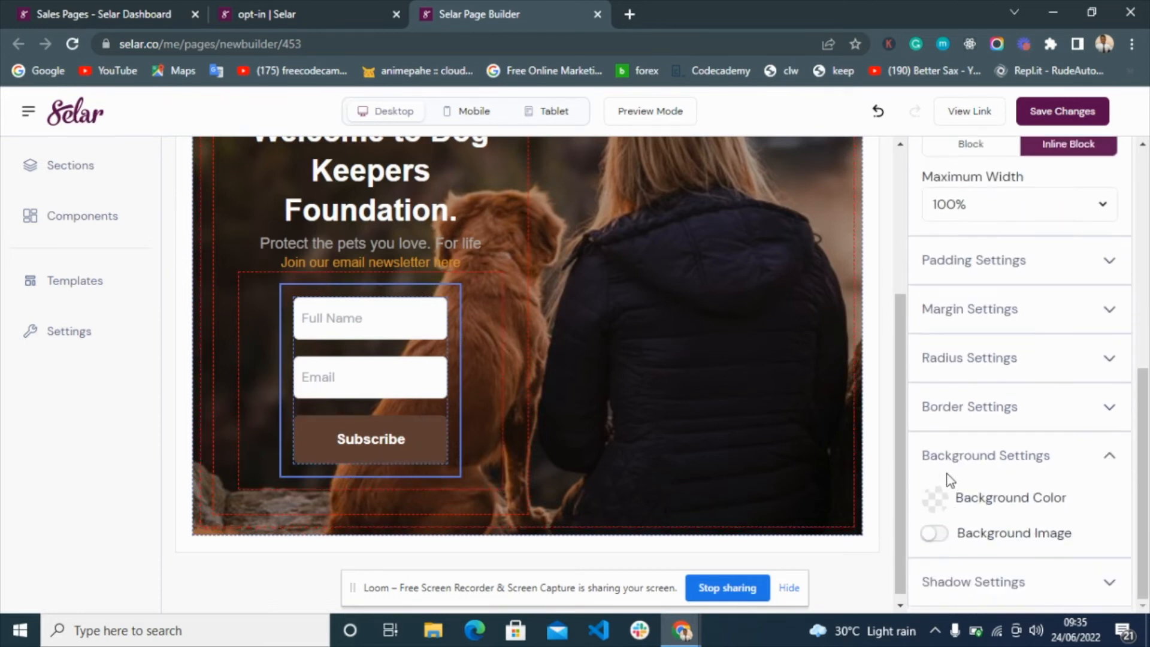
pyautogui.click(941, 496)
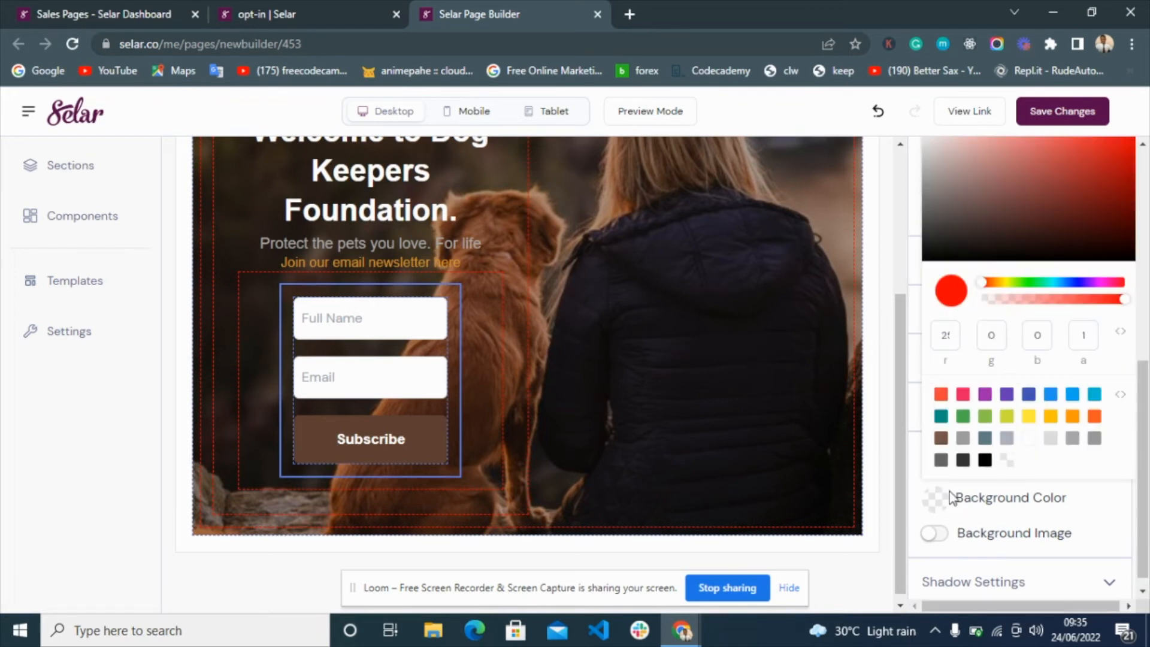
pyautogui.click(1009, 448)
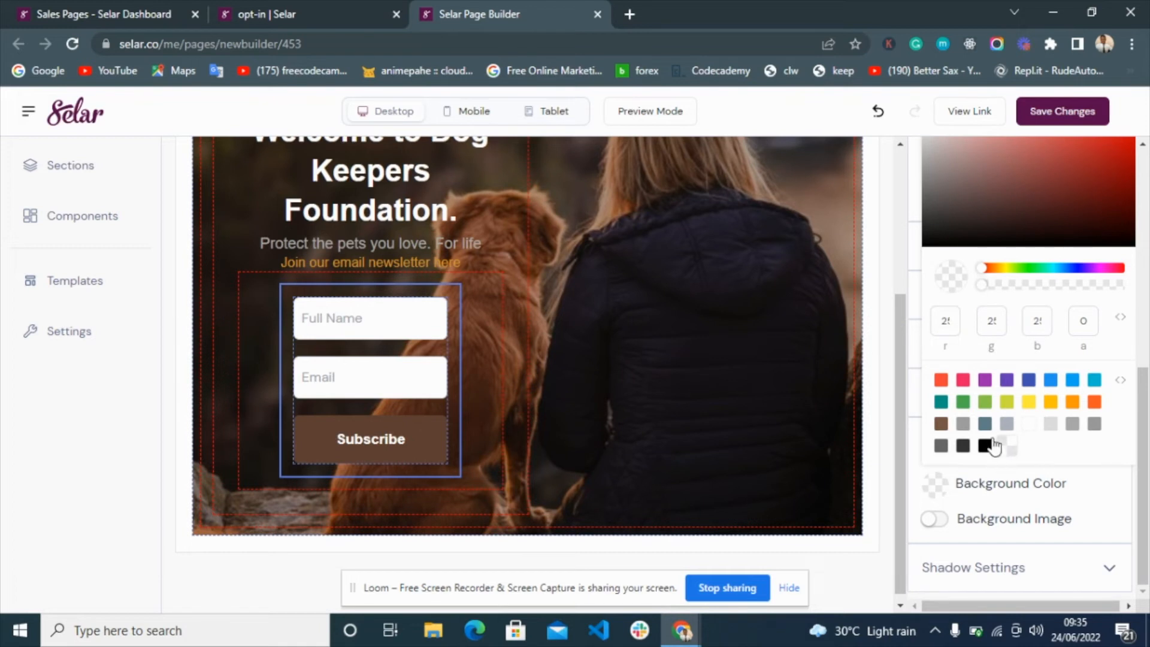
pyautogui.click(985, 287)
pyautogui.moveTo(984, 287); pyautogui.dragTo(1009, 291)
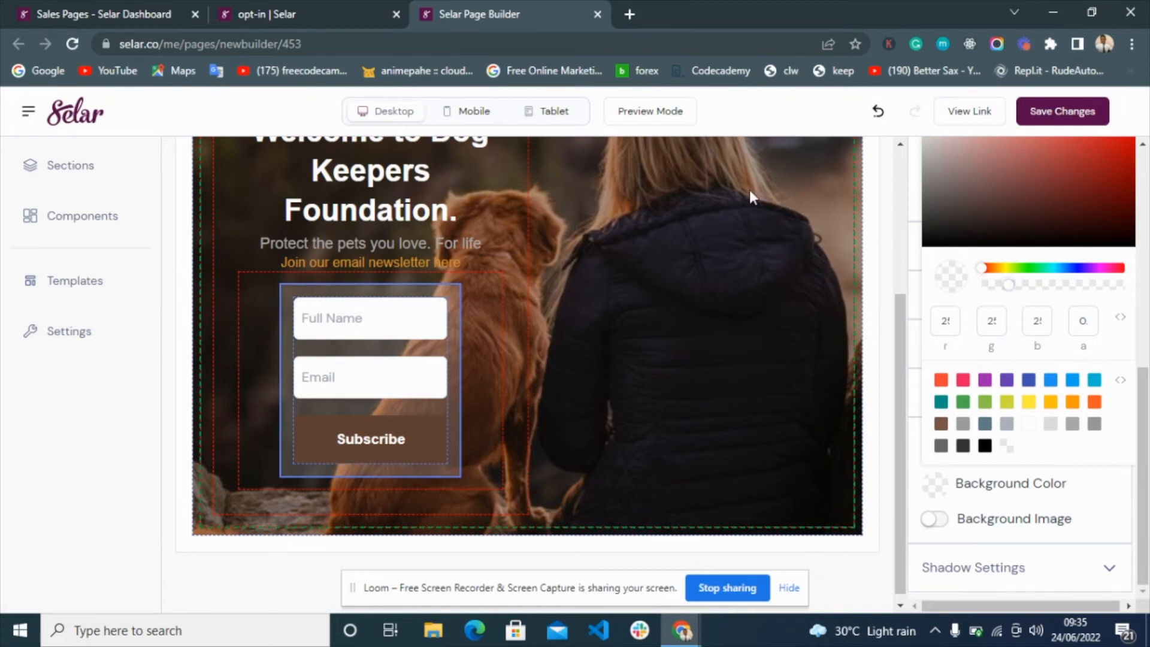
pyautogui.click(668, 121)
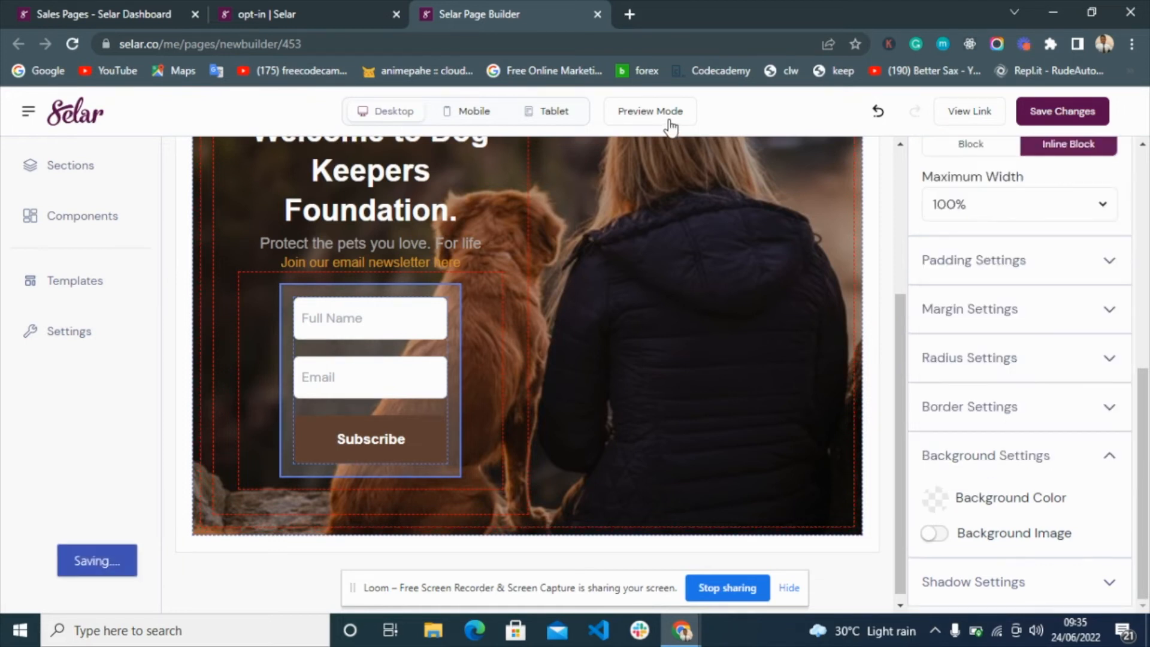
pyautogui.click(670, 121)
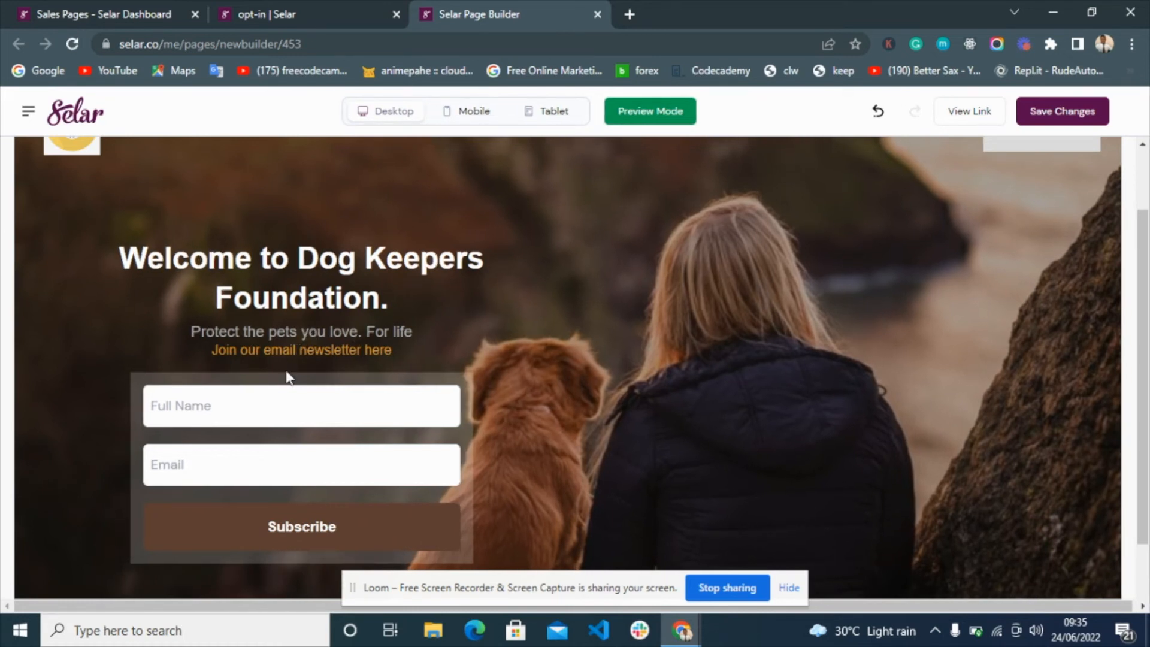
# - Set the form container's padding to 40 top and bottom and 30 left and right, and review the whole page in preview
pyautogui.click(663, 115)
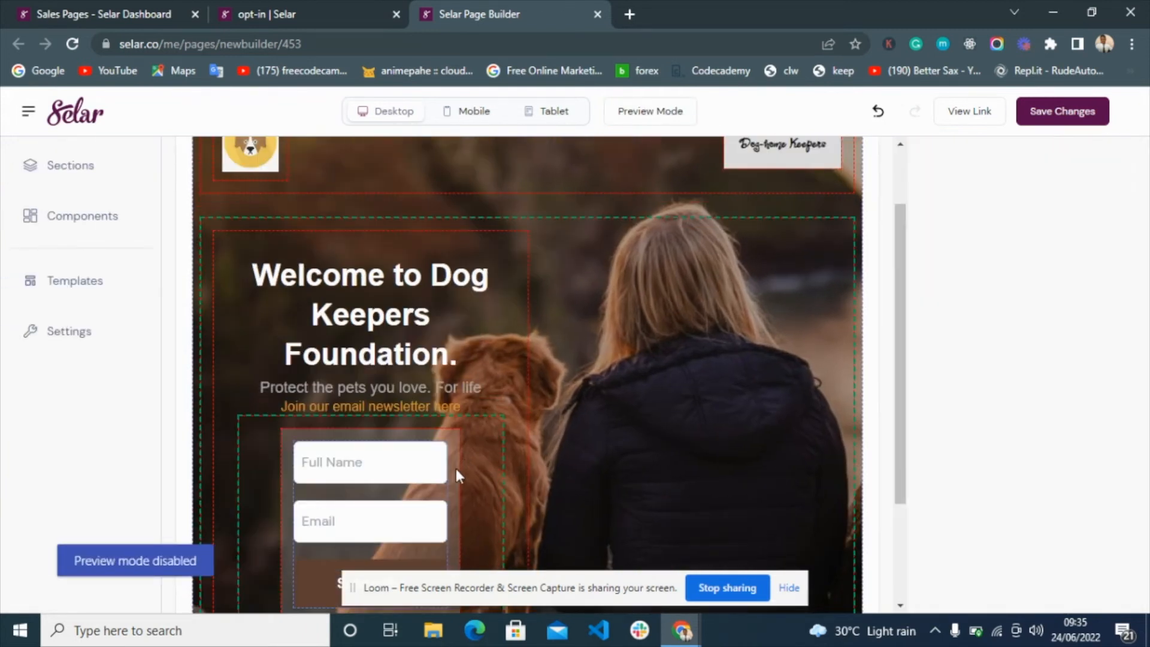
pyautogui.click(457, 475)
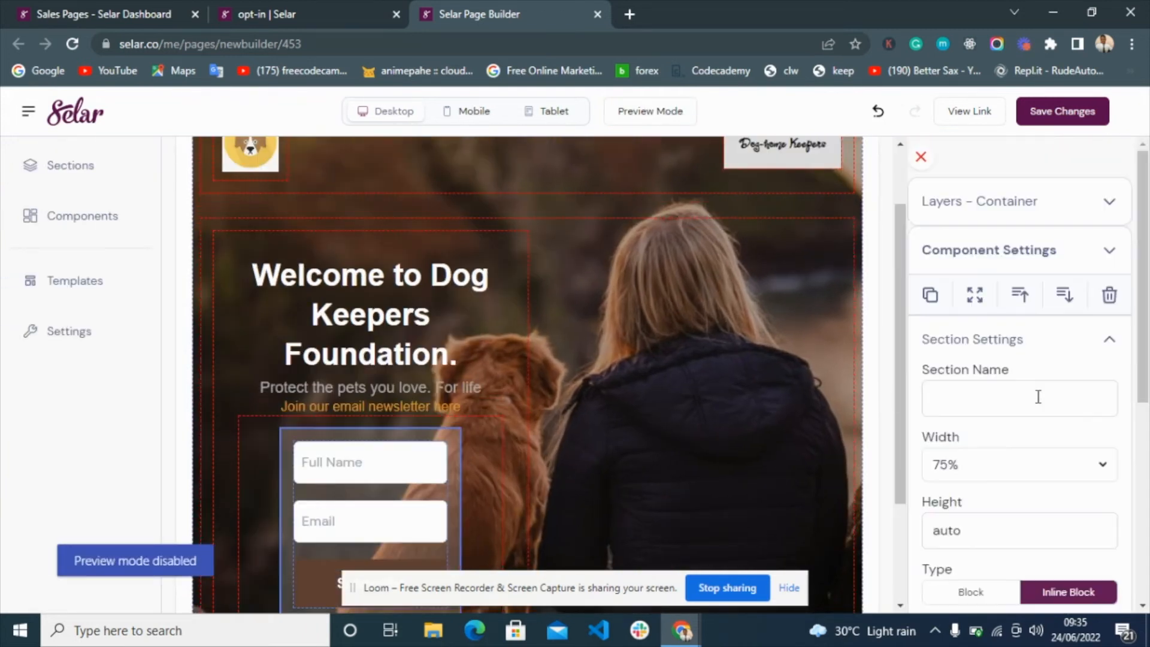
pyautogui.scroll(-4, 1042, 466)
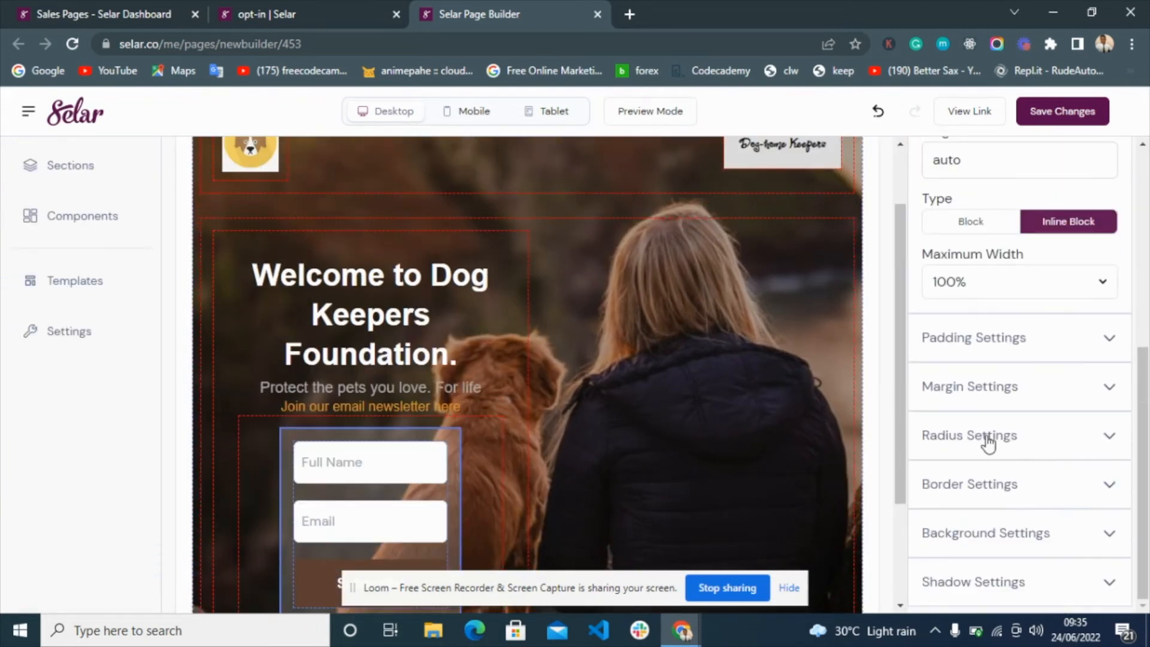
pyautogui.click(981, 353)
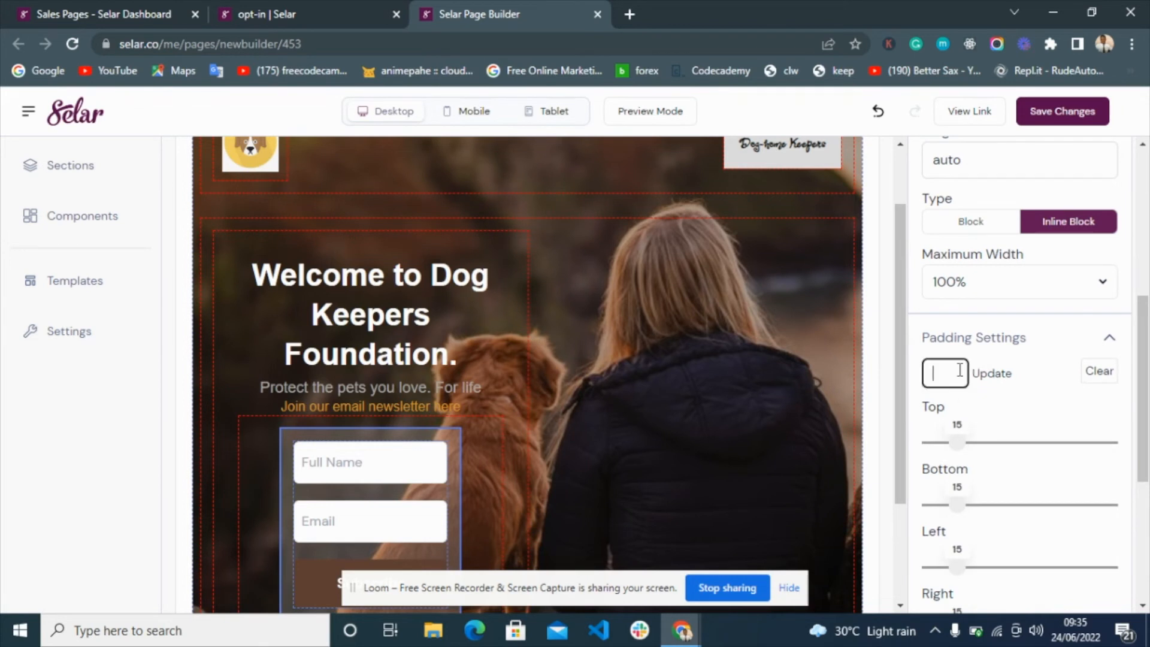
pyautogui.moveTo(959, 443); pyautogui.dragTo(1002, 444)
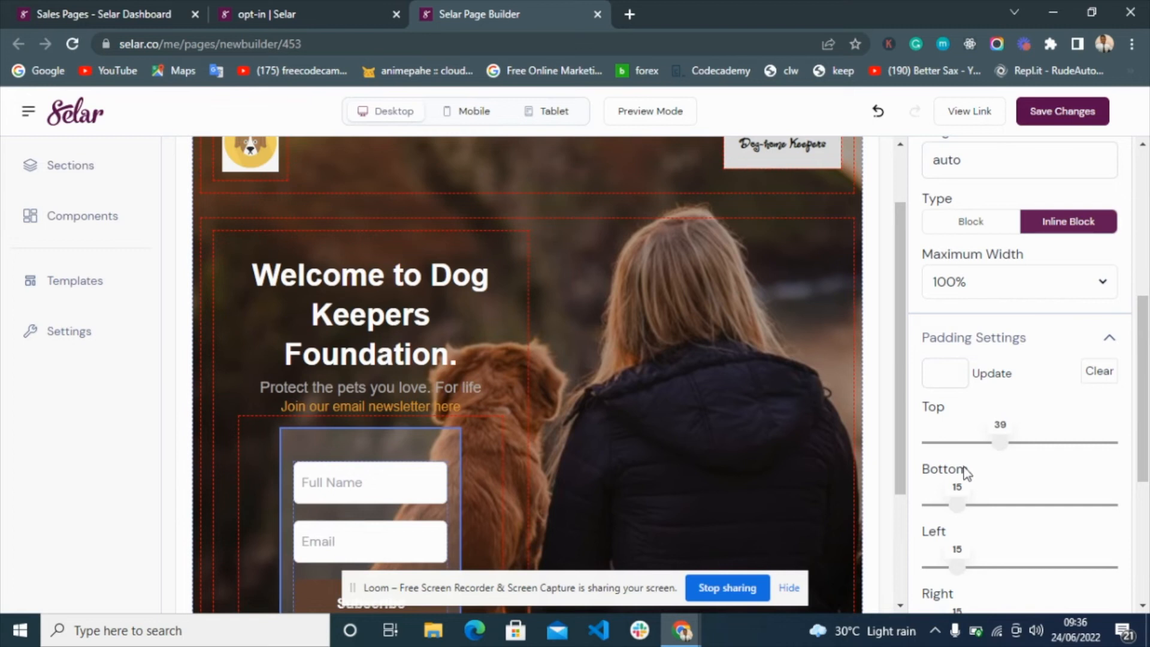
pyautogui.moveTo(957, 506); pyautogui.dragTo(1002, 504)
pyautogui.moveTo(958, 567); pyautogui.dragTo(983, 569)
pyautogui.scroll(-3, 976, 528)
pyautogui.moveTo(965, 470); pyautogui.dragTo(984, 472)
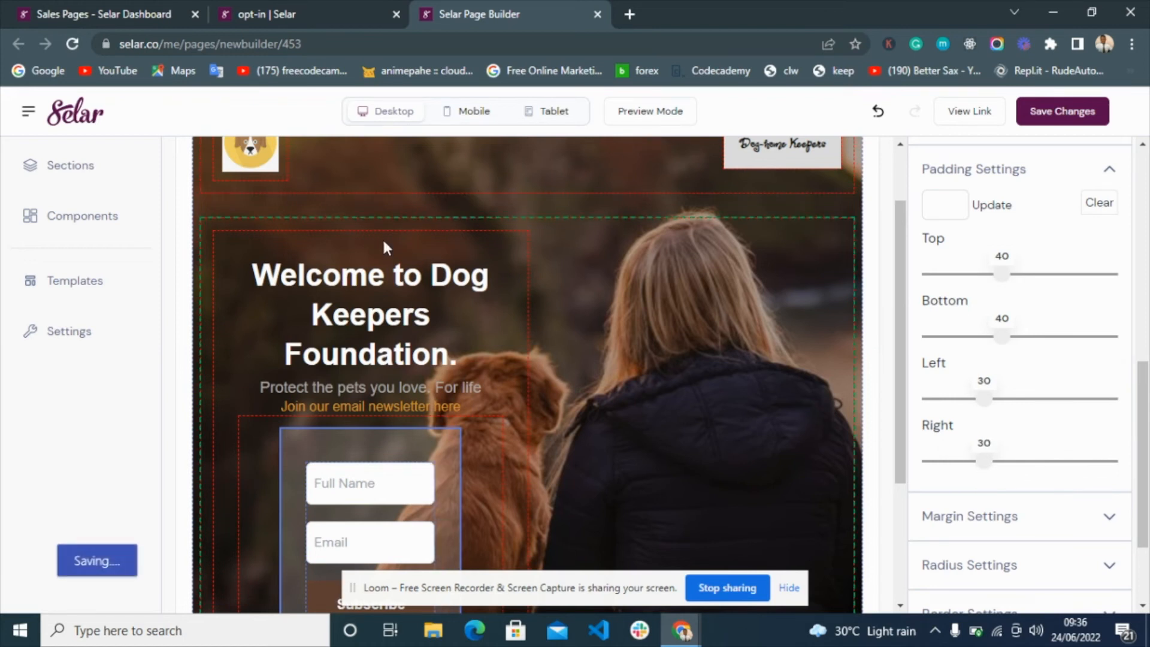
pyautogui.click(650, 112)
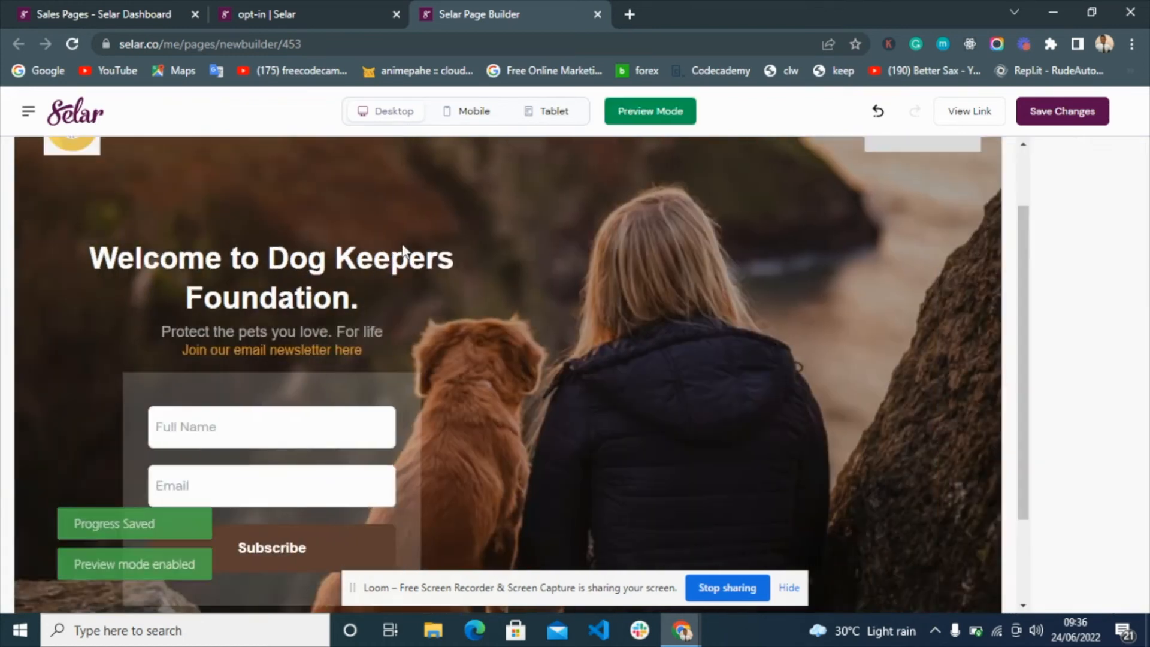
pyautogui.scroll(2, 306, 381)
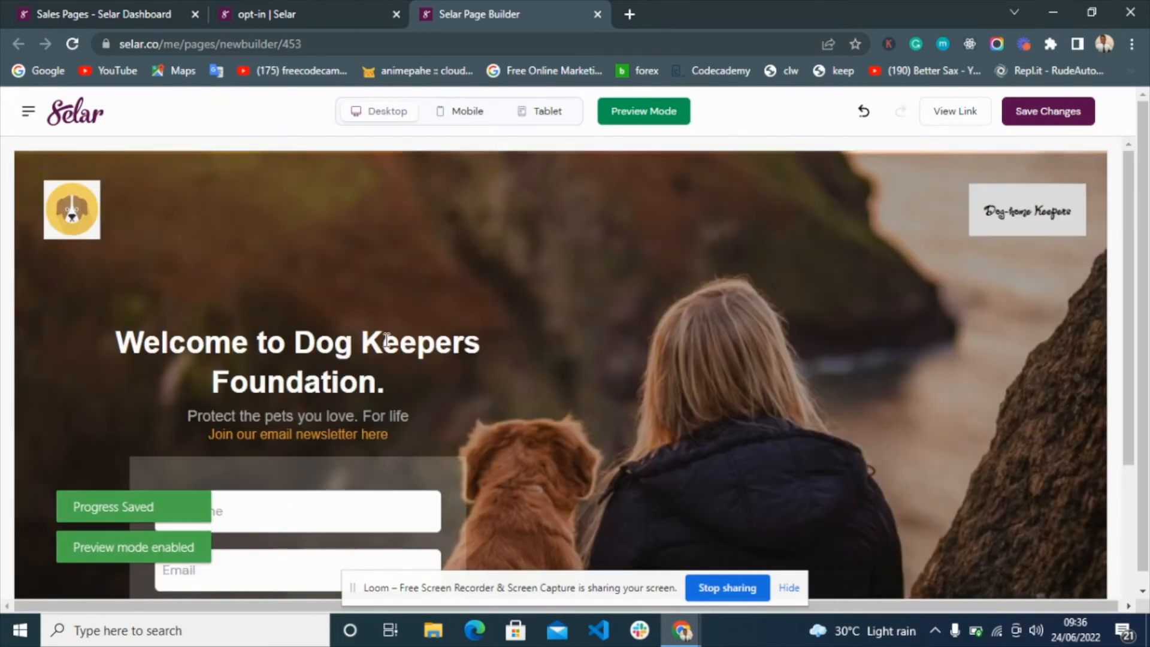
pyautogui.scroll(-3, 387, 340)
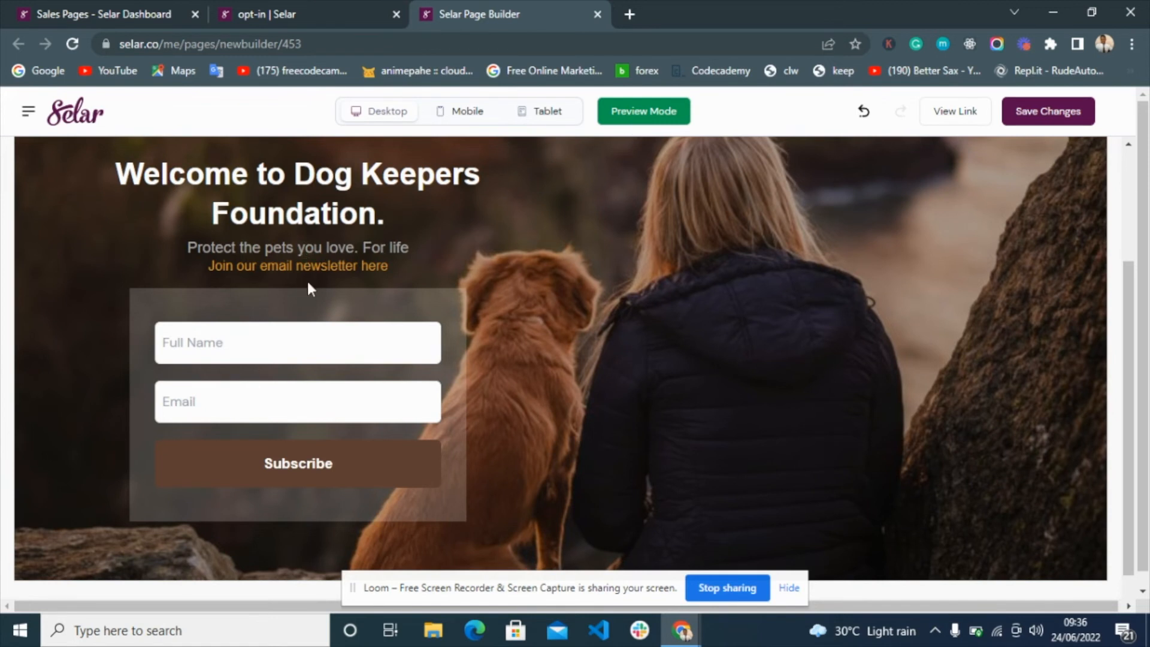
pyautogui.scroll(3, 309, 290)
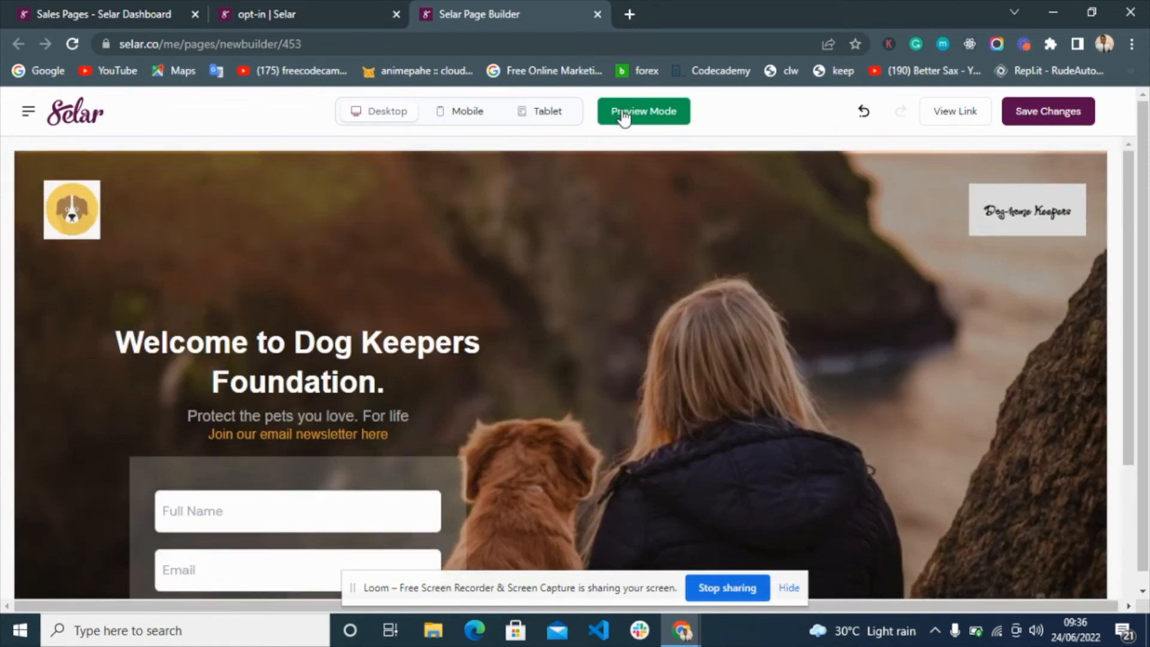
# - Leave the preview and change the Subscribe button's background color to dark brown #38241c
pyautogui.click(623, 117)
pyautogui.scroll(-4, 448, 411)
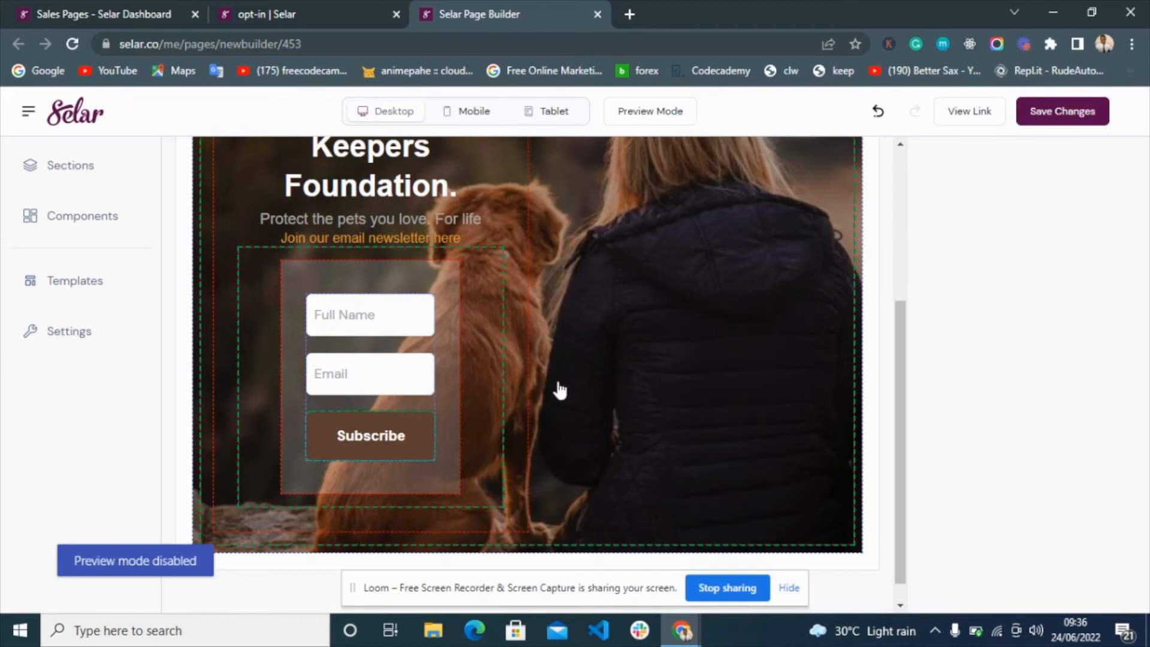
pyautogui.click(371, 435)
pyautogui.scroll(-3, 1041, 437)
pyautogui.click(935, 373)
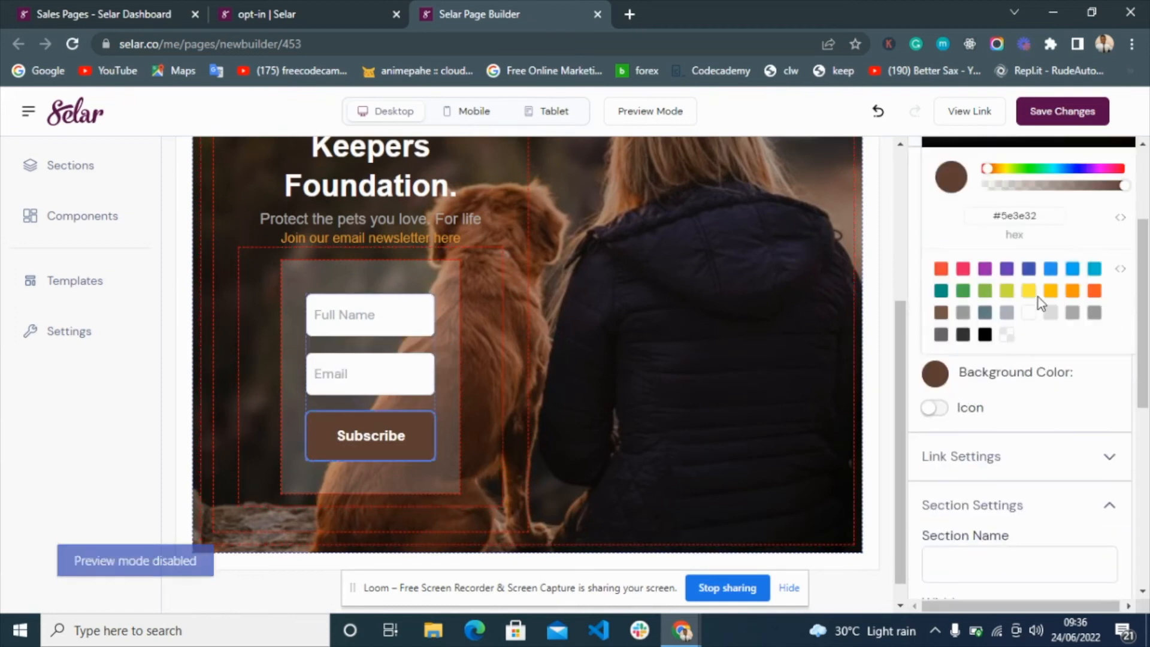
pyautogui.scroll(3, 994, 240)
pyautogui.click(1023, 266)
pyautogui.moveTo(1024, 268)
pyautogui.mouseDown()
pyautogui.moveTo(1018, 280)
pyautogui.moveTo(1036, 295)
pyautogui.moveTo(1029, 285)
pyautogui.mouseUp()
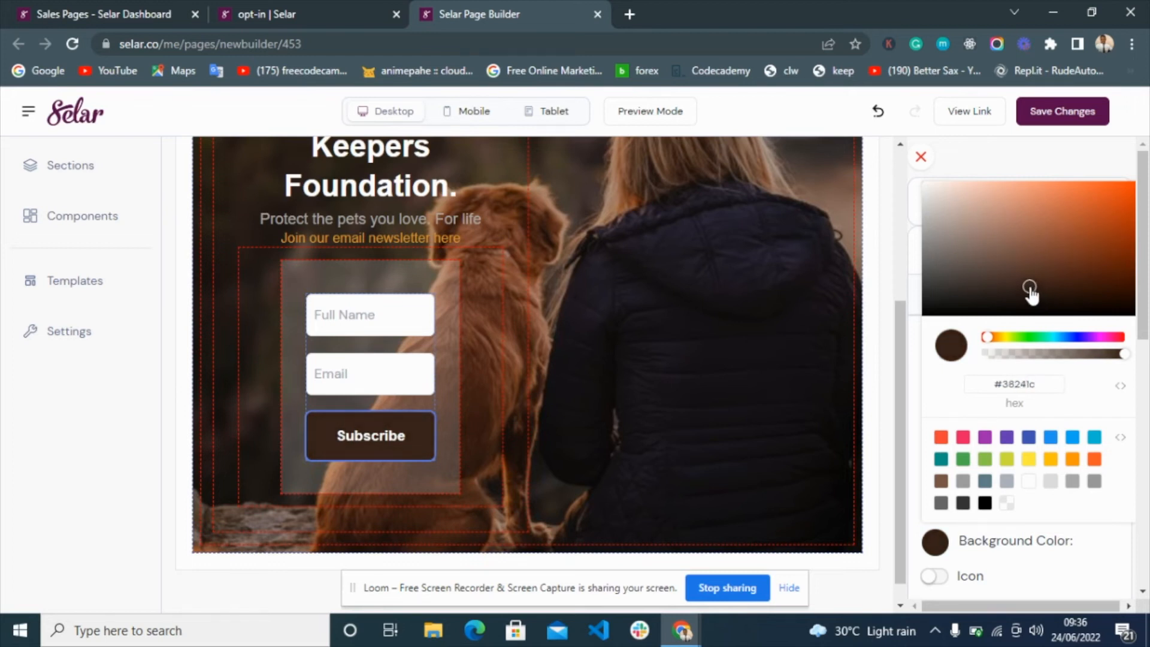
# - Reduce the top padding of the row around the form container to 8
pyautogui.click(375, 247)
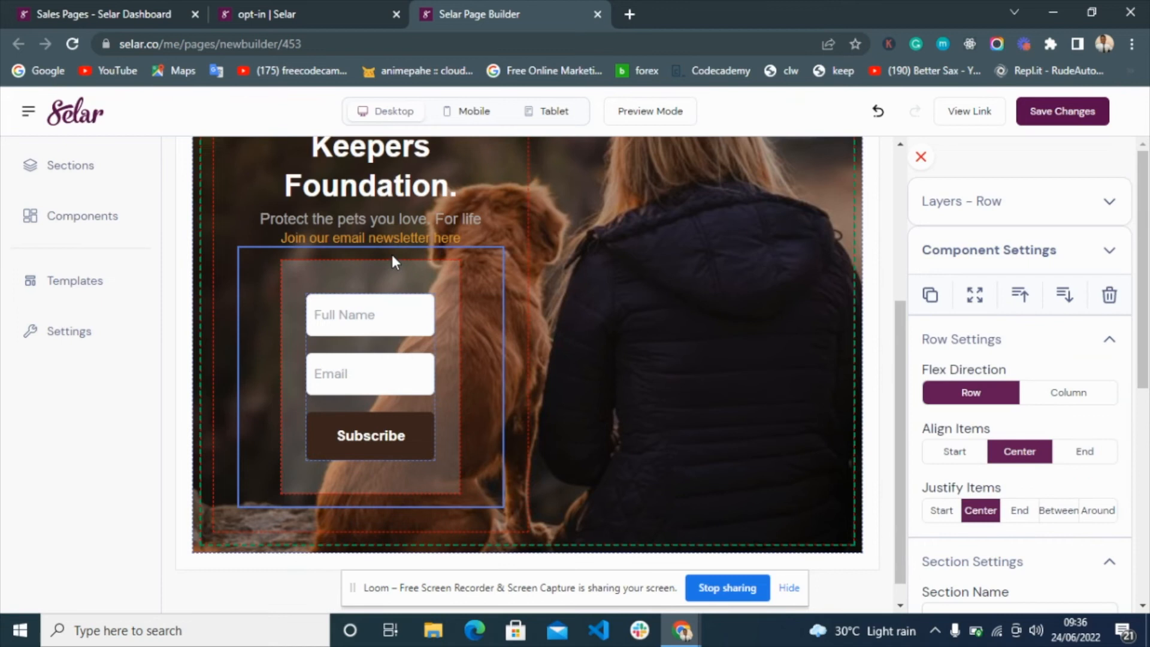
pyautogui.scroll(-4, 1007, 398)
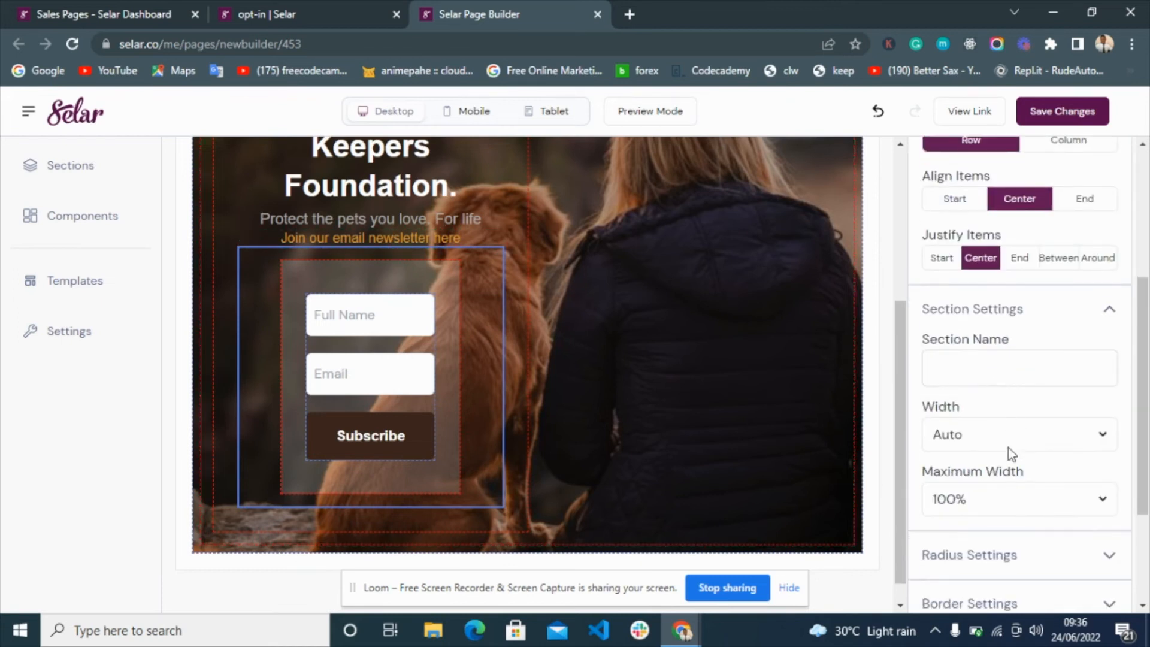
pyautogui.scroll(-2, 1009, 448)
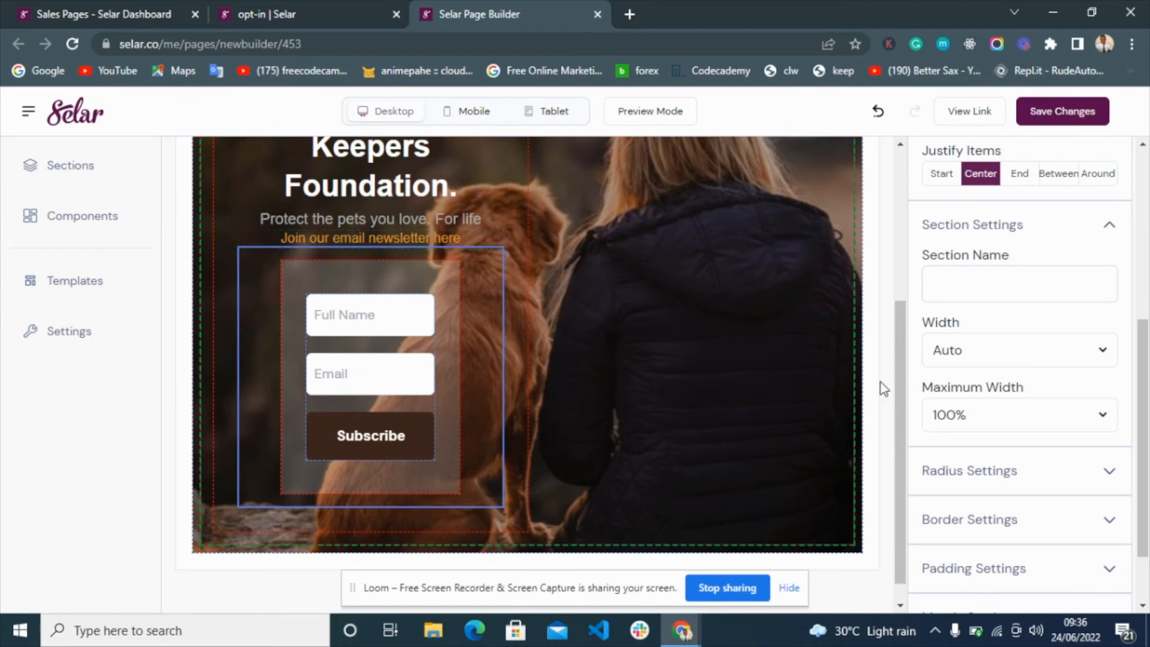
pyautogui.scroll(-2, 984, 443)
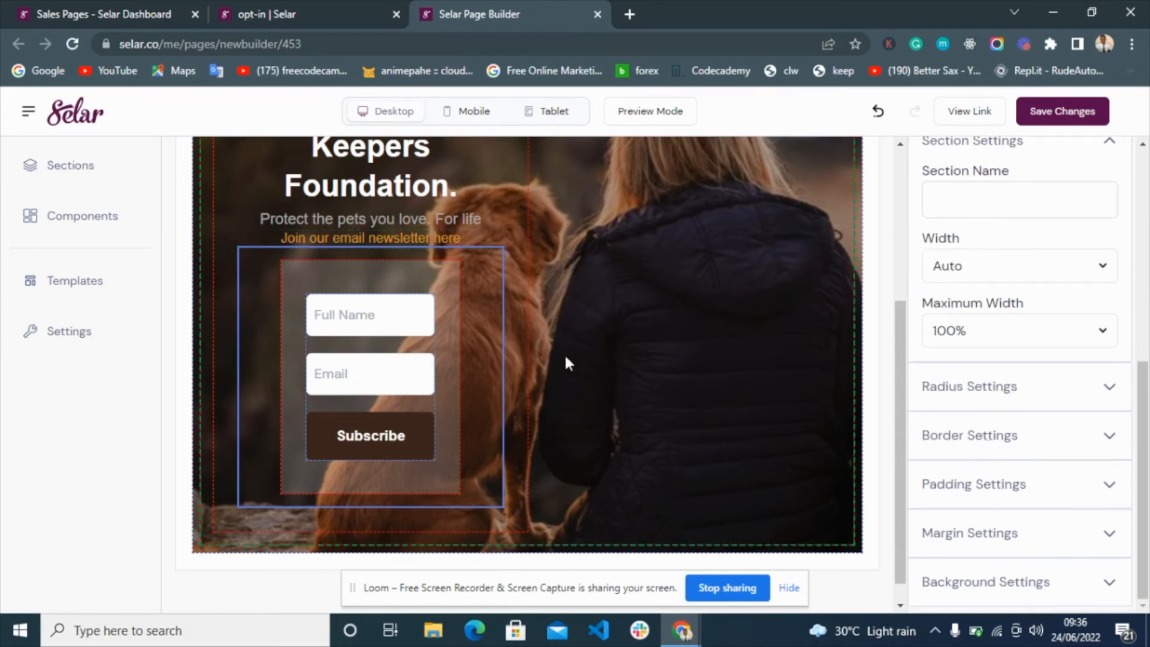
pyautogui.click(974, 483)
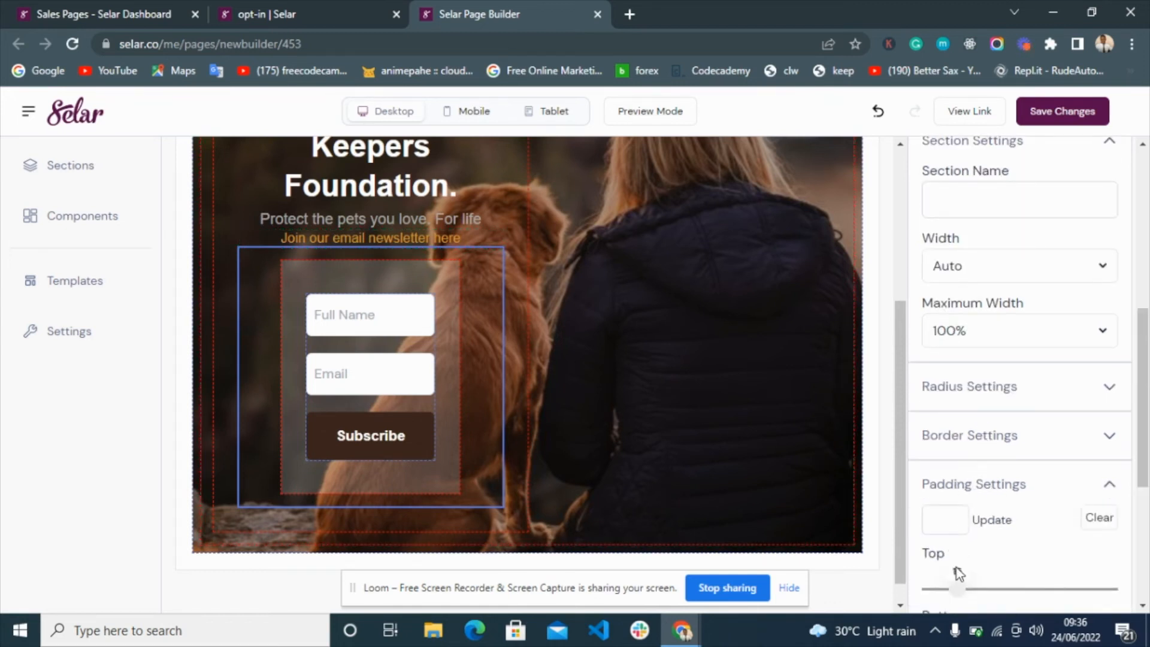
pyautogui.moveTo(956, 590); pyautogui.dragTo(945, 590)
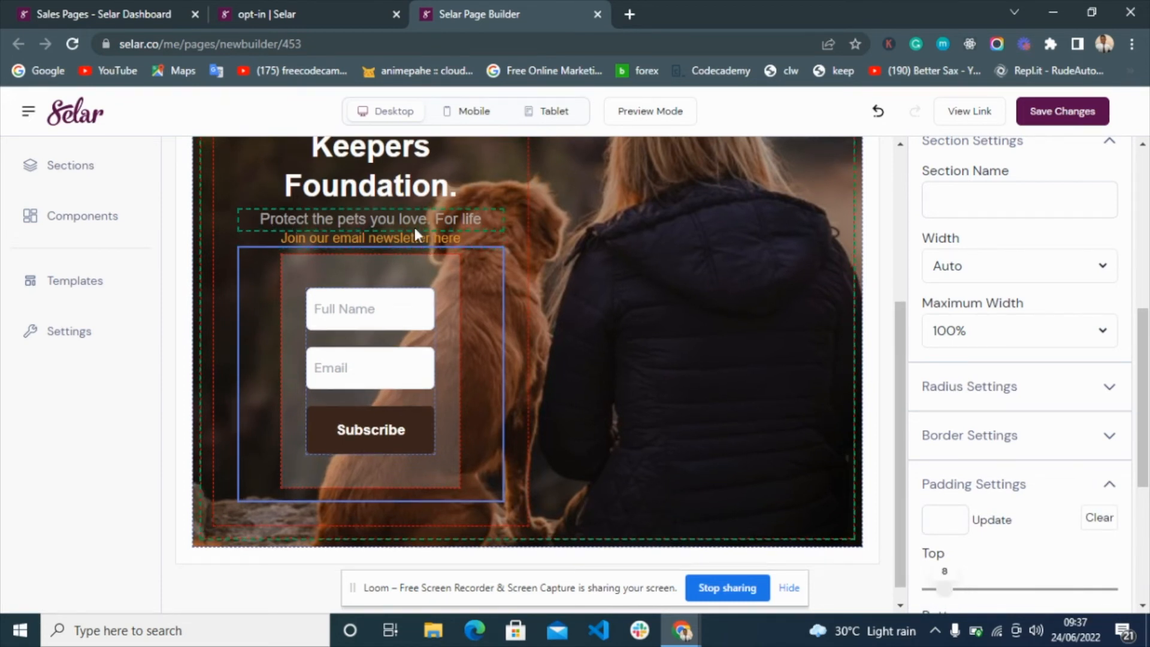
# - Preview the desktop page from the header logos to the Subscribe button, and return to editing
pyautogui.click(640, 113)
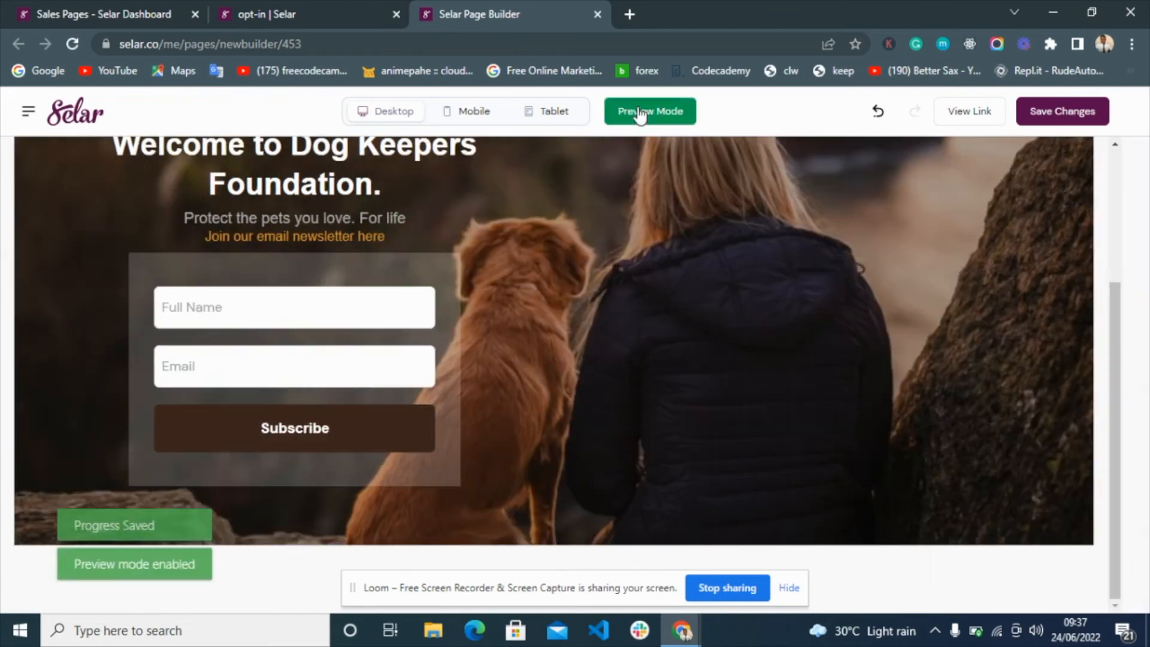
pyautogui.scroll(3, 479, 393)
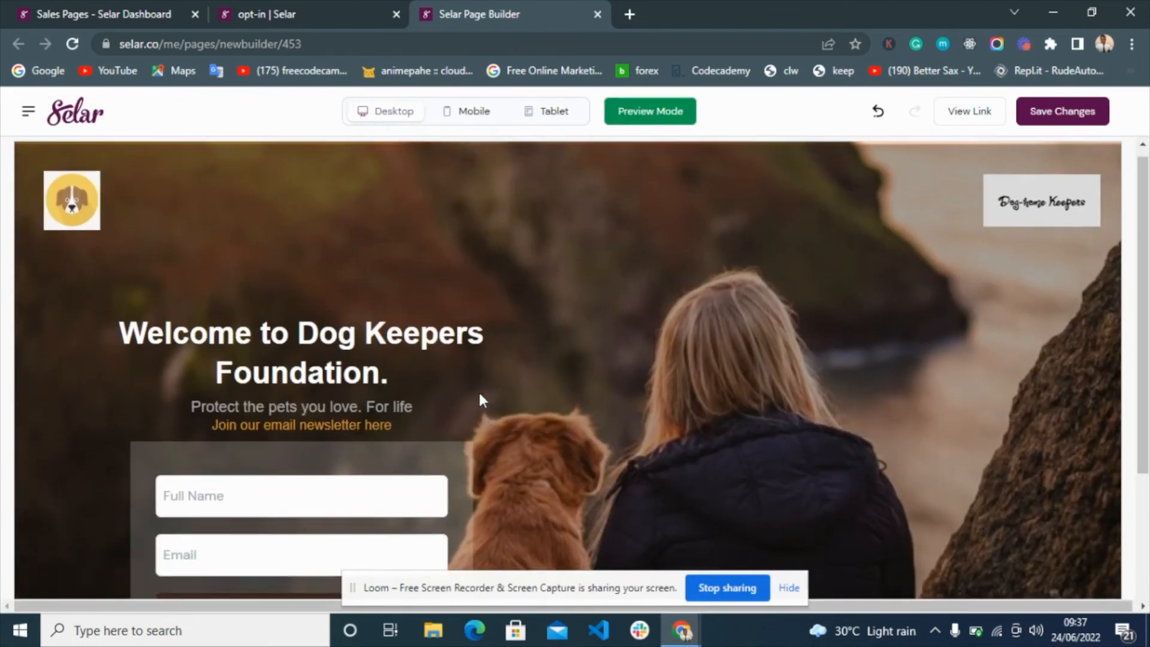
pyautogui.scroll(1, 478, 398)
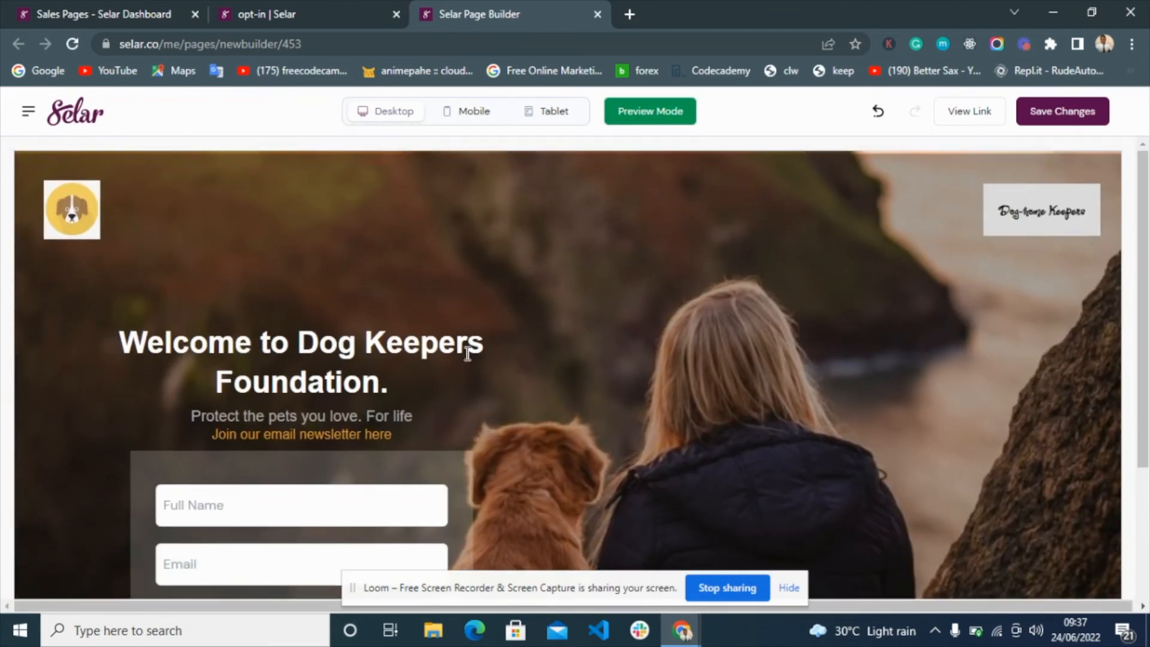
pyautogui.scroll(-3, 468, 359)
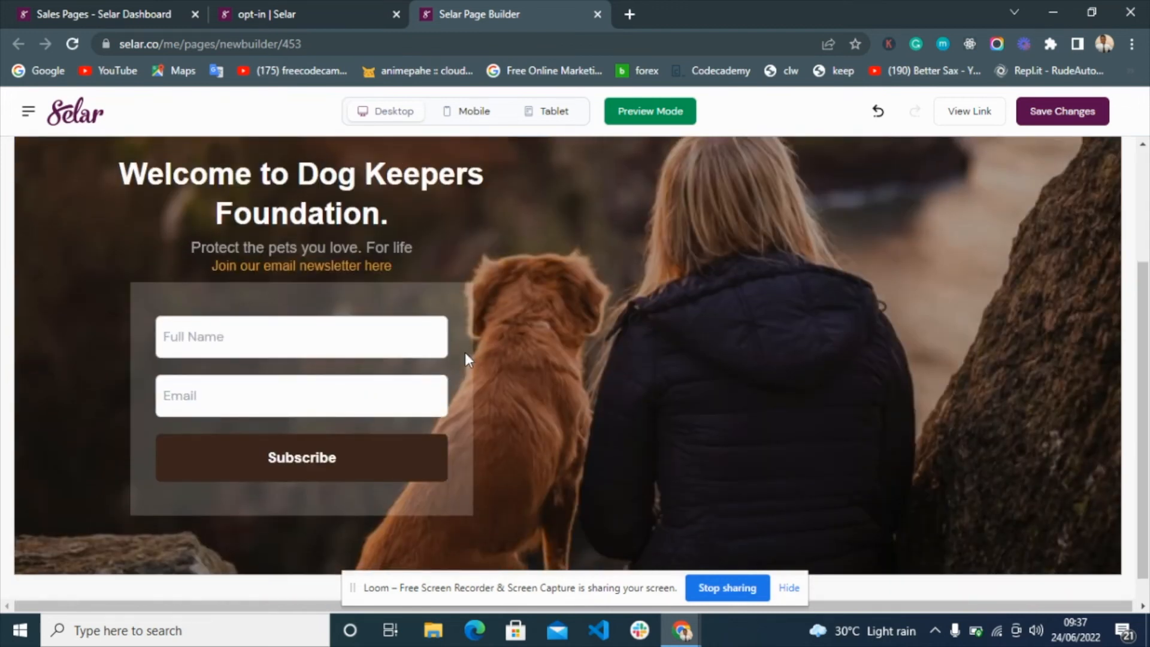
pyautogui.scroll(3, 465, 354)
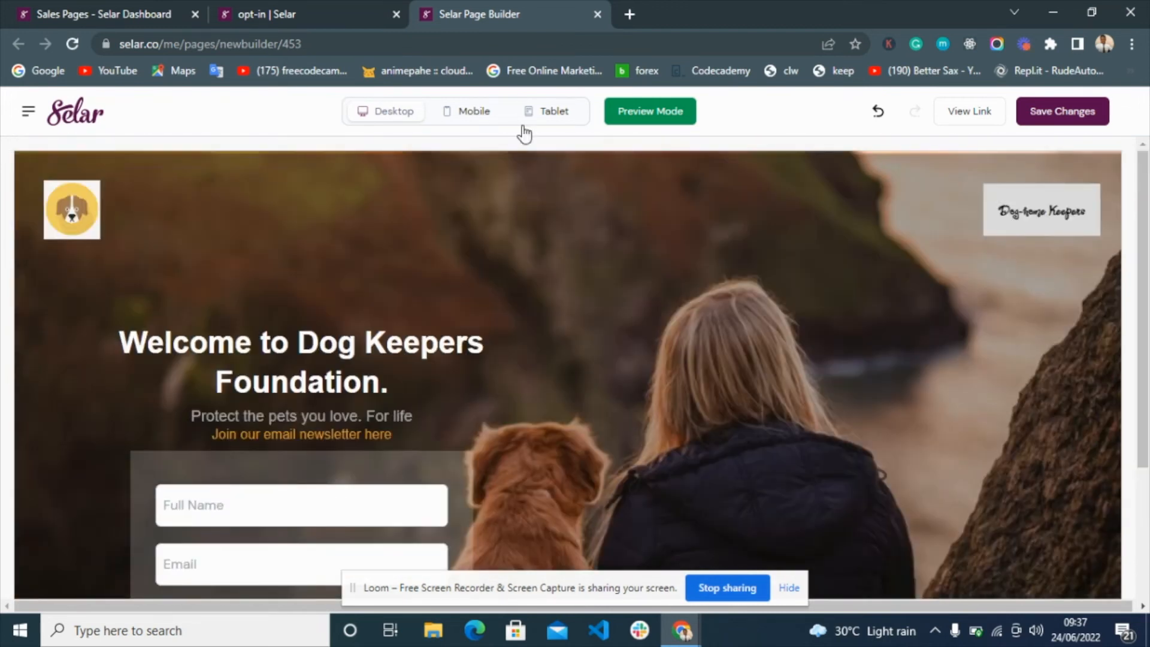
pyautogui.click(659, 114)
# - Set the email provider of the opt-in form to Mailchimp
pyautogui.scroll(-5, 345, 300)
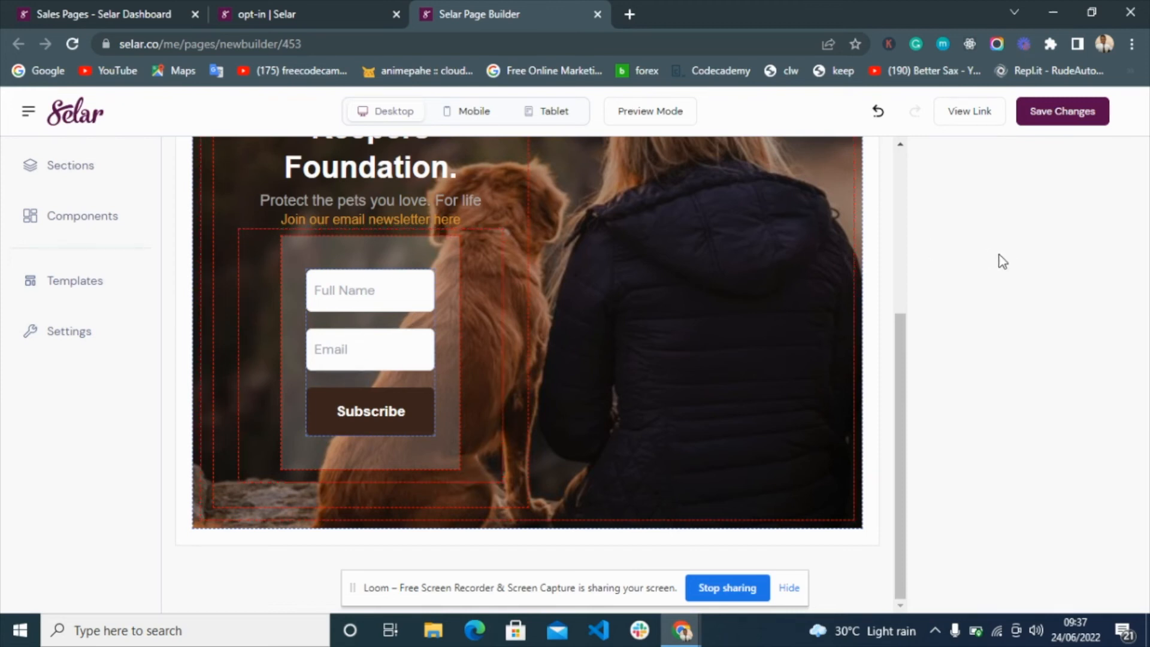
pyautogui.click(395, 352)
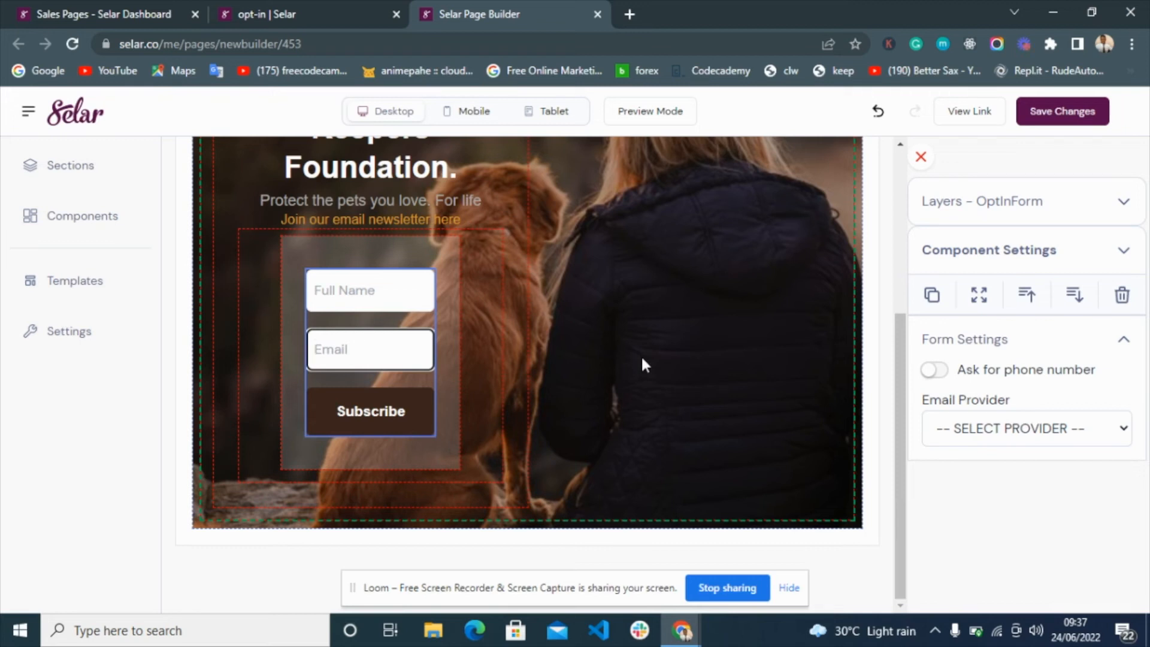
pyautogui.click(1040, 428)
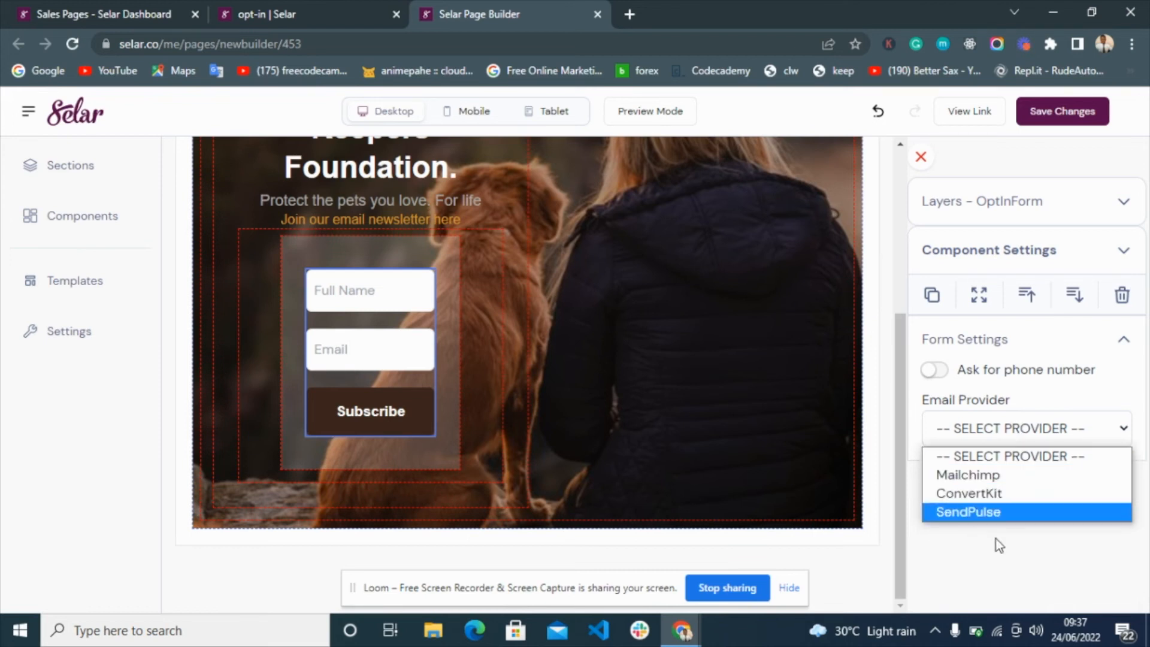
pyautogui.click(346, 336)
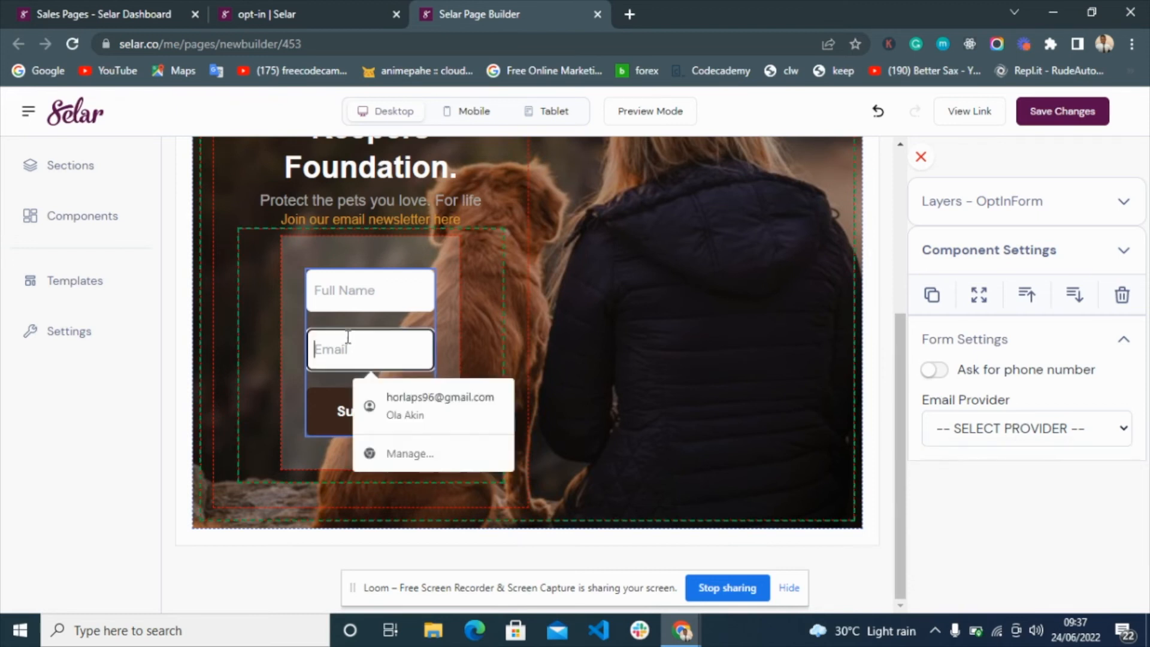
pyautogui.click(985, 428)
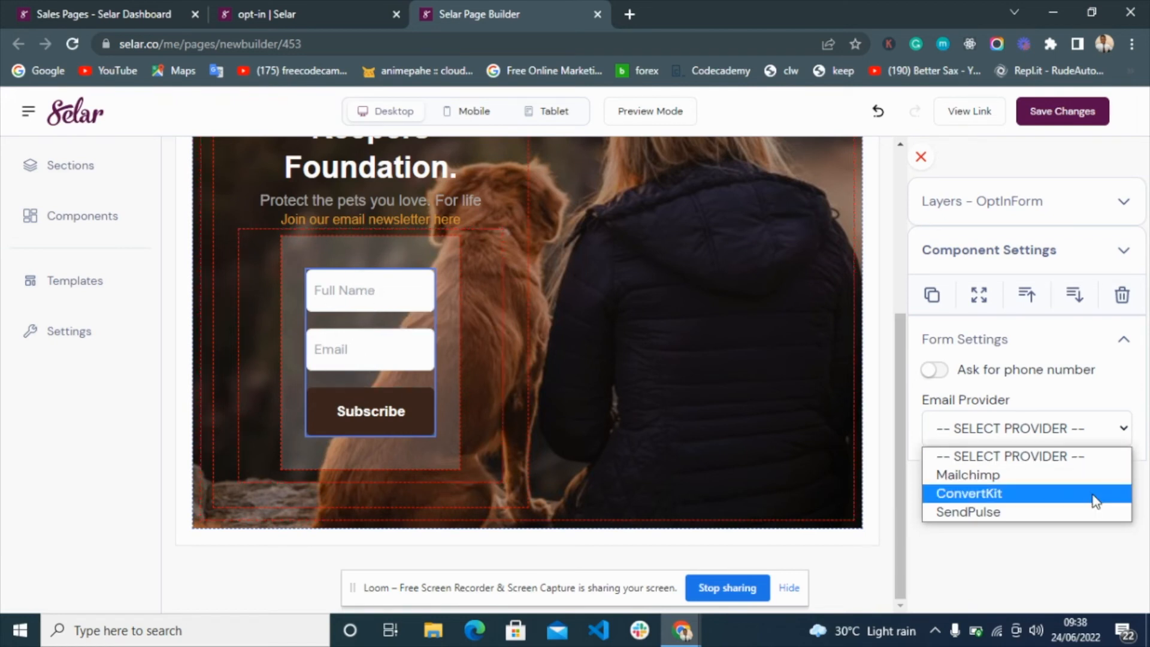
pyautogui.click(982, 479)
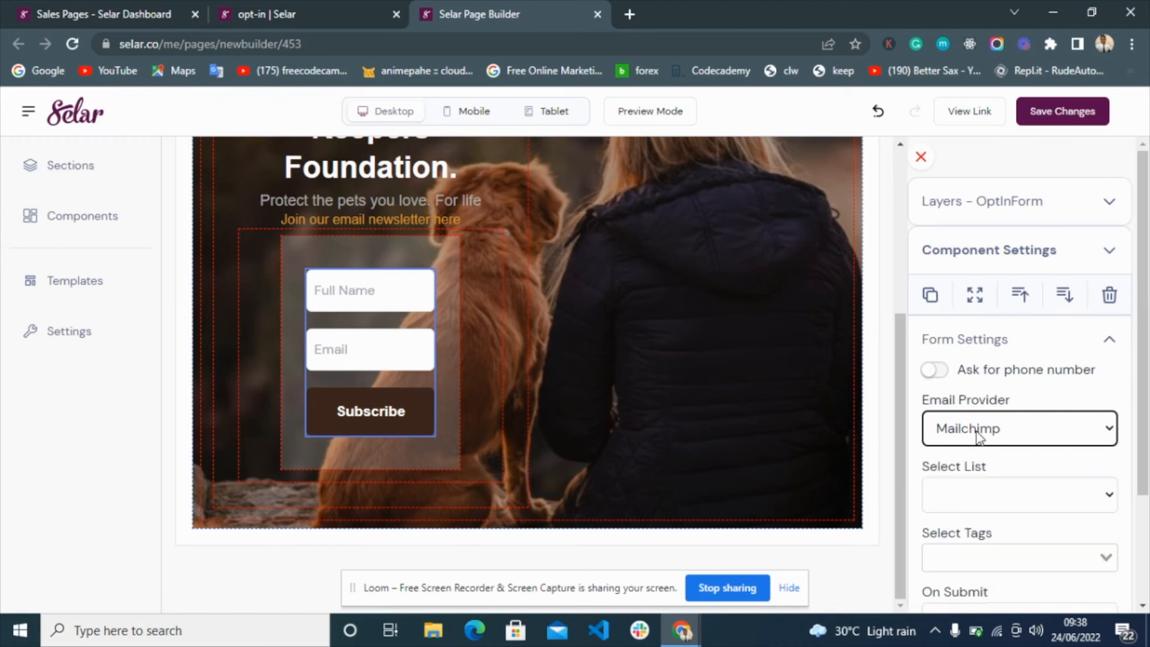
# - Assign the available Mailchimp list to the opt-in form and add the tag "Added via Selar"
pyautogui.scroll(-2, 951, 457)
pyautogui.click(993, 405)
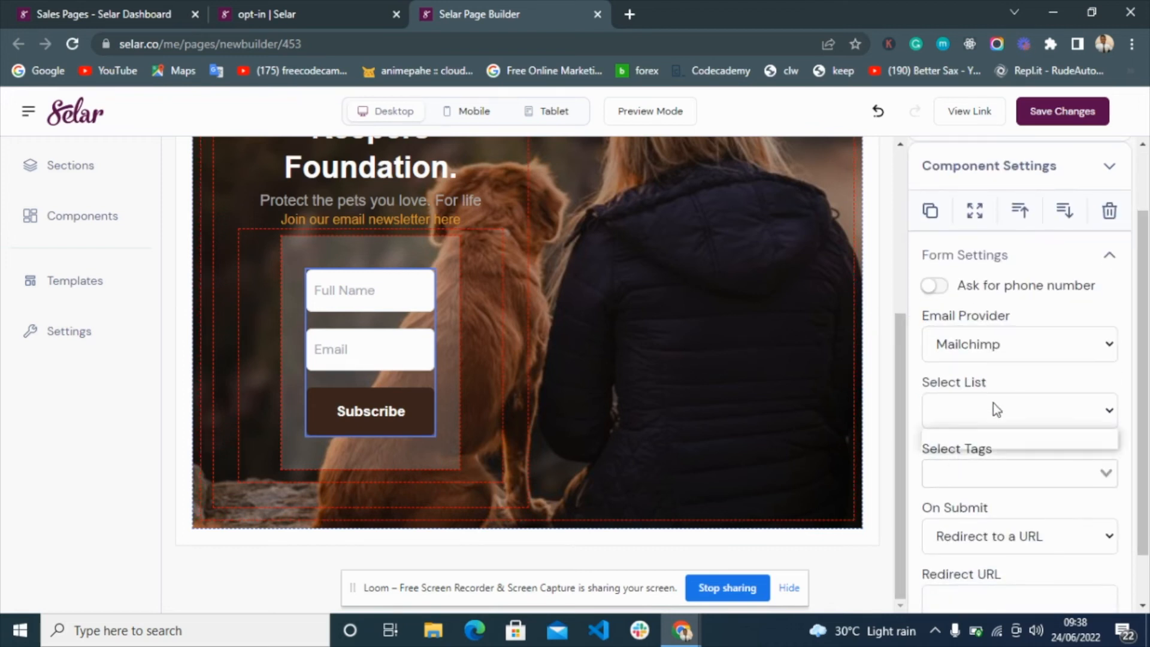
pyautogui.click(984, 441)
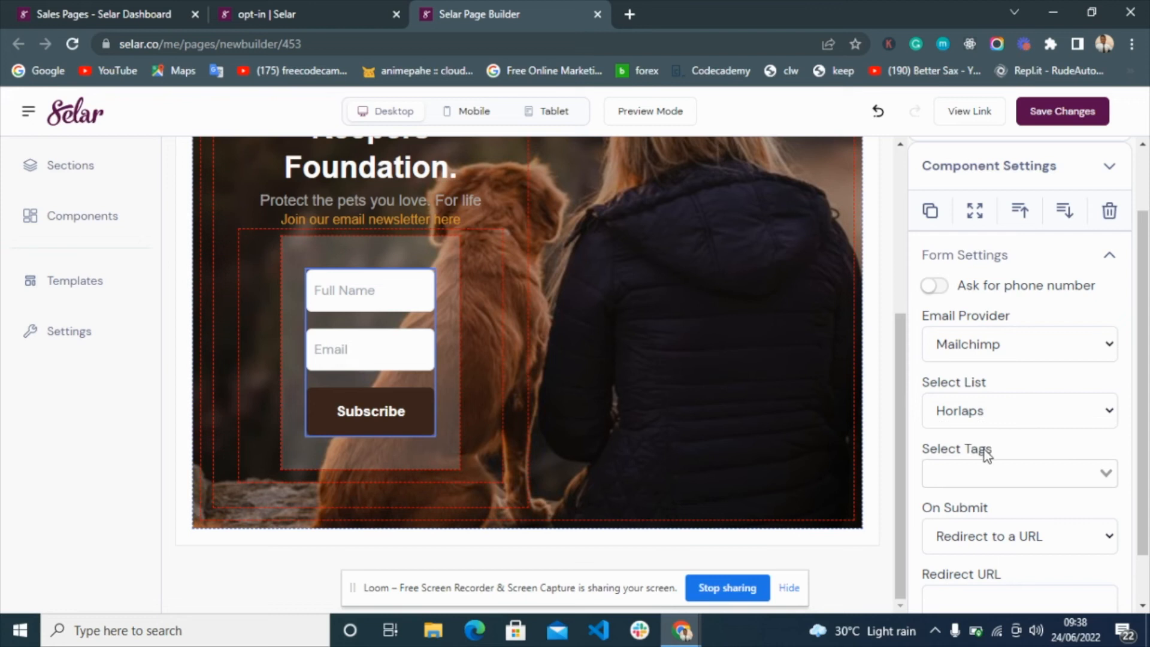
pyautogui.click(985, 471)
pyautogui.scroll(-1, 958, 546)
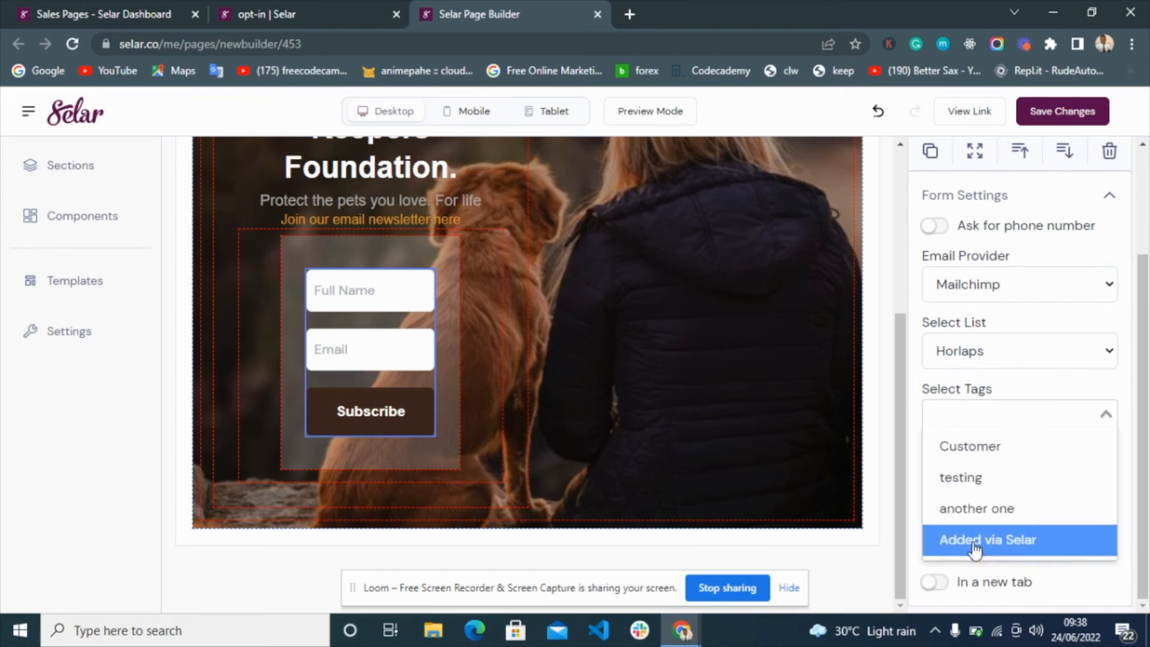
pyautogui.click(971, 537)
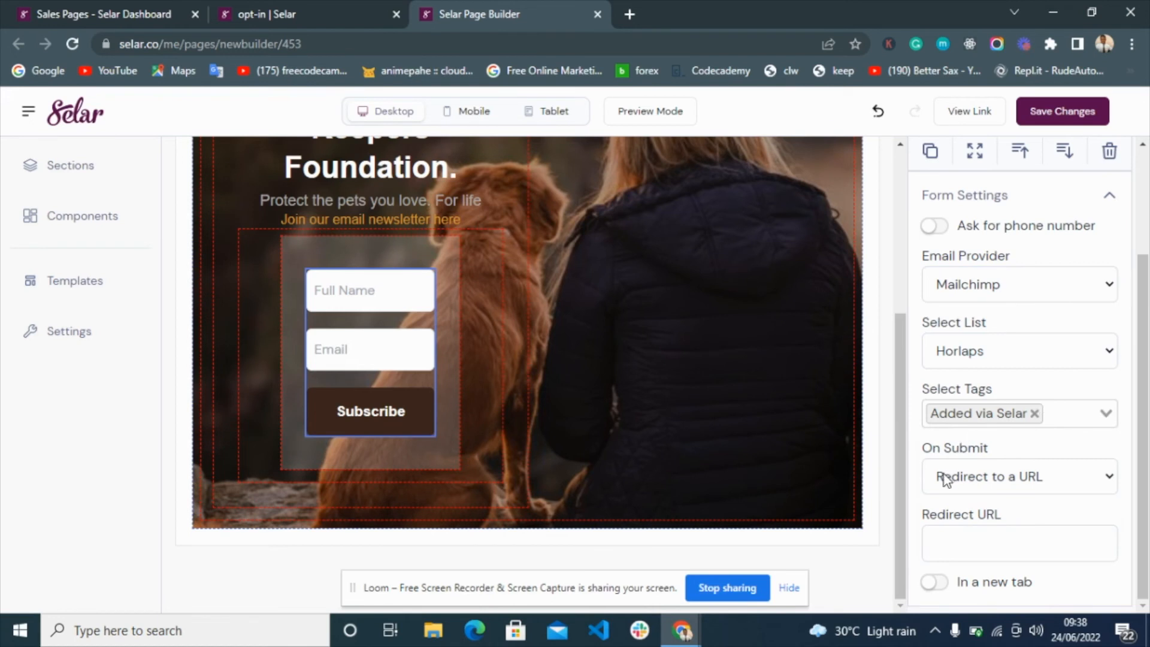
# - Make the opt-in form show a Success Message on submit instead of redirecting, and save the page changes
pyautogui.click(1043, 479)
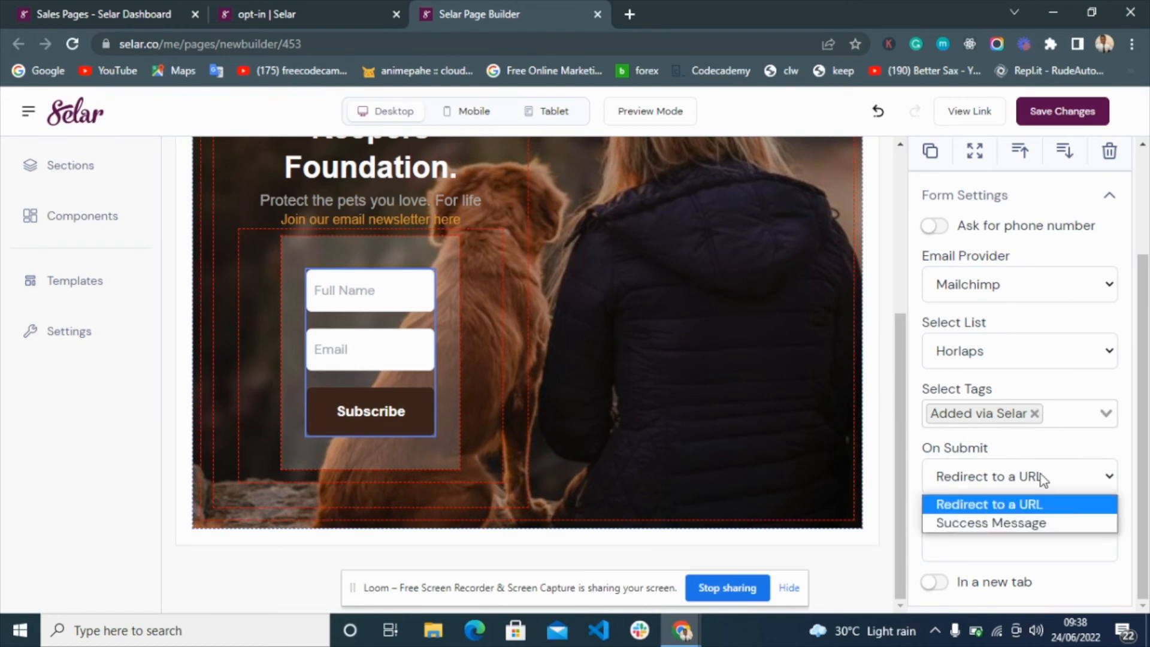
pyautogui.click(1031, 523)
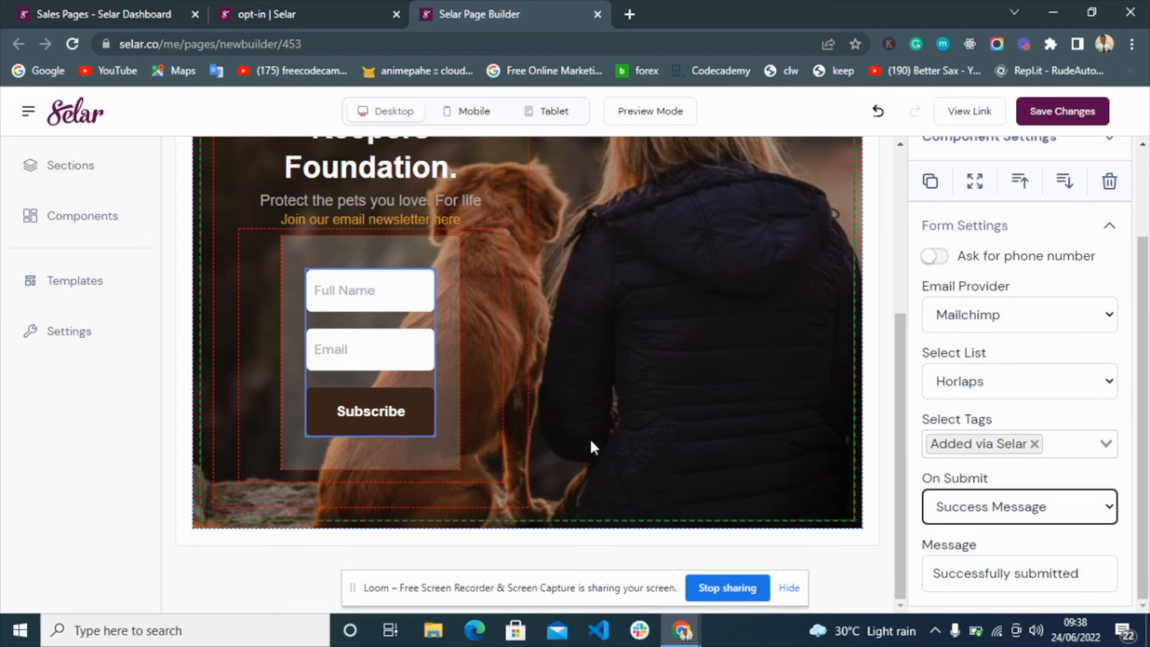
pyautogui.click(970, 509)
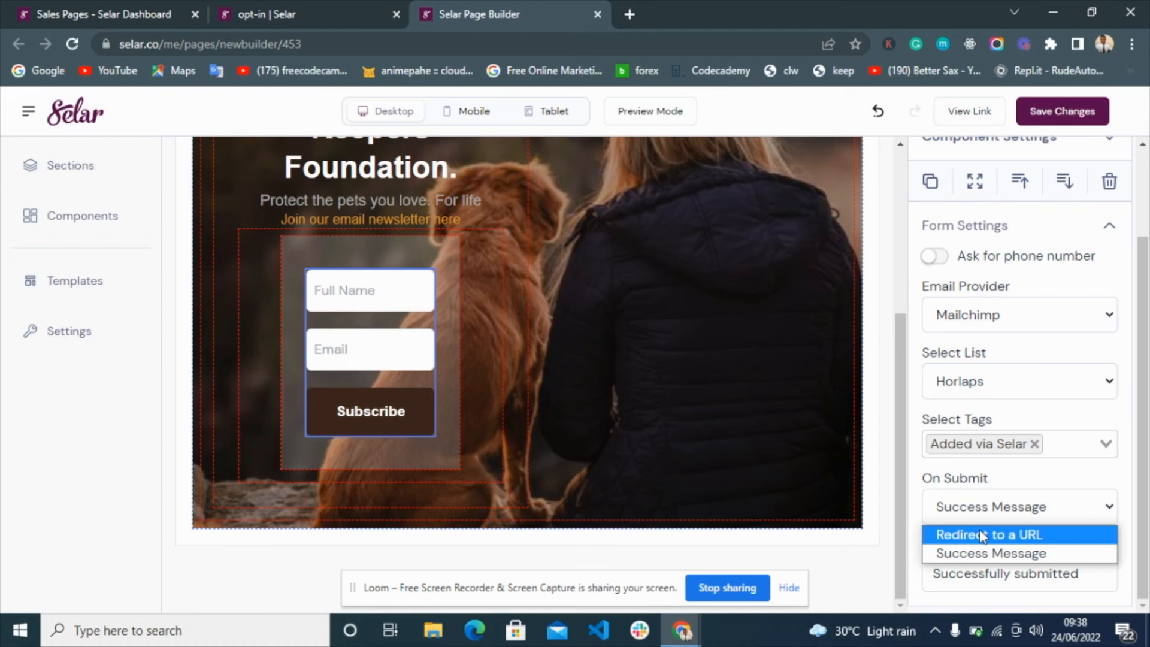
pyautogui.click(985, 552)
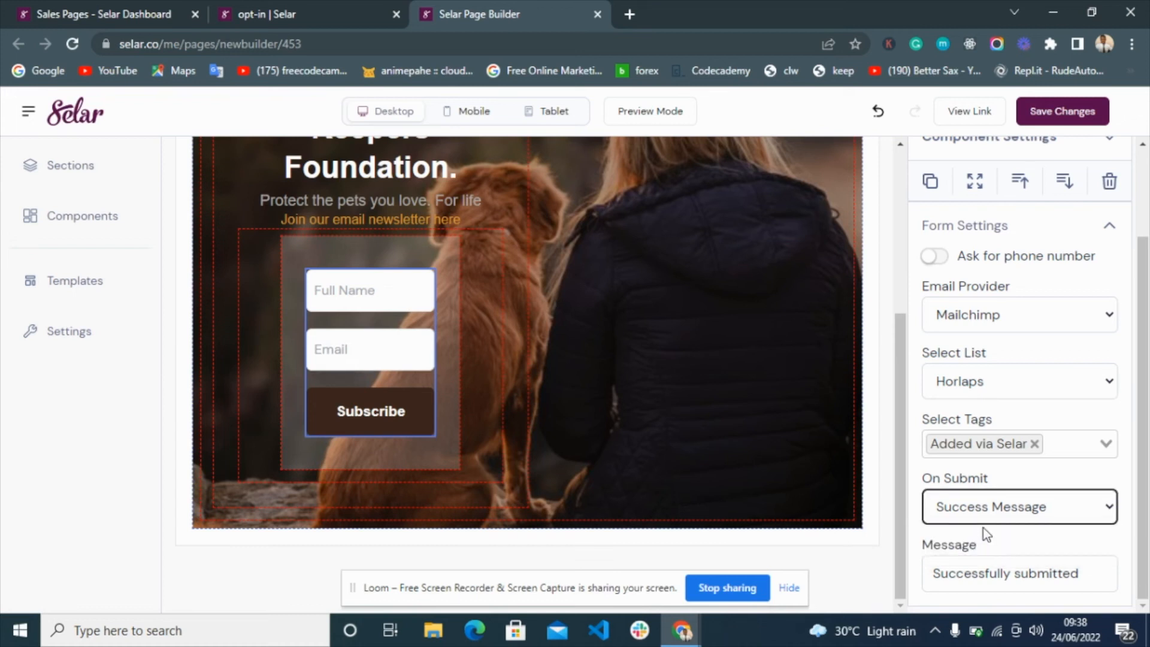
pyautogui.scroll(2, 984, 545)
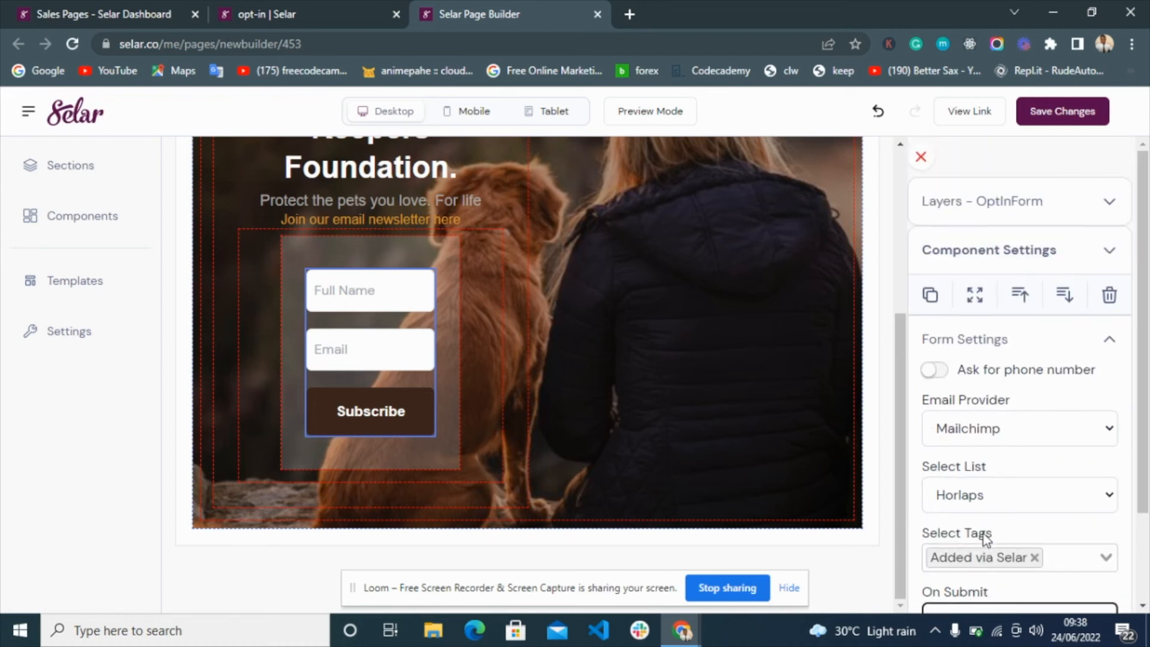
pyautogui.scroll(-2, 970, 413)
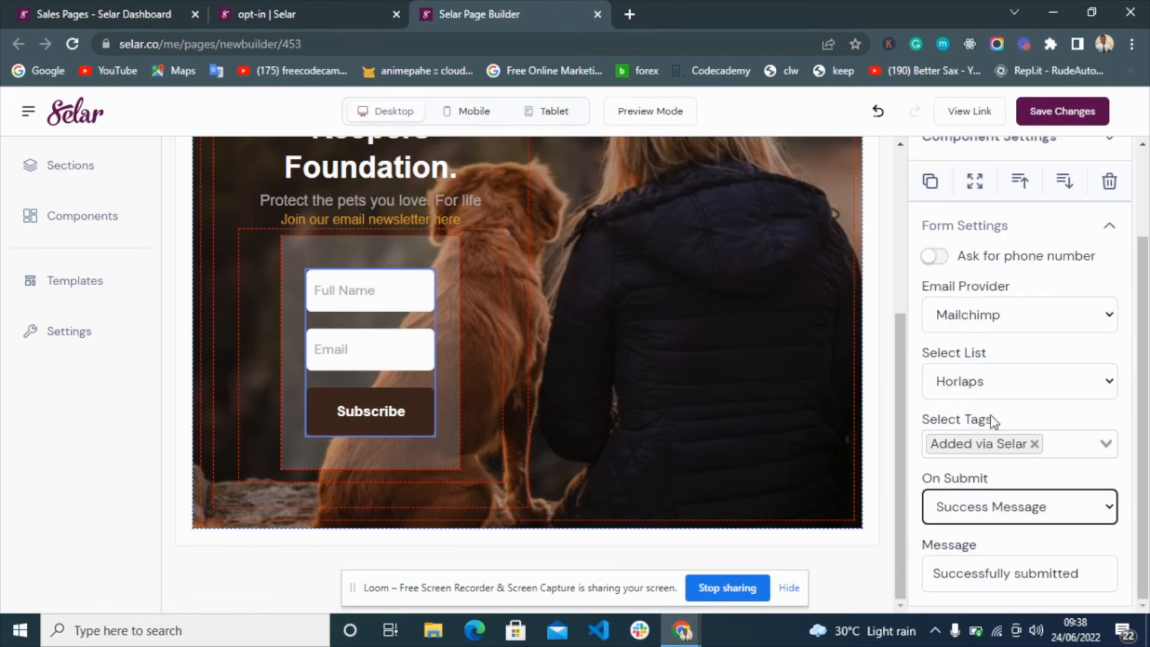
pyautogui.click(1063, 112)
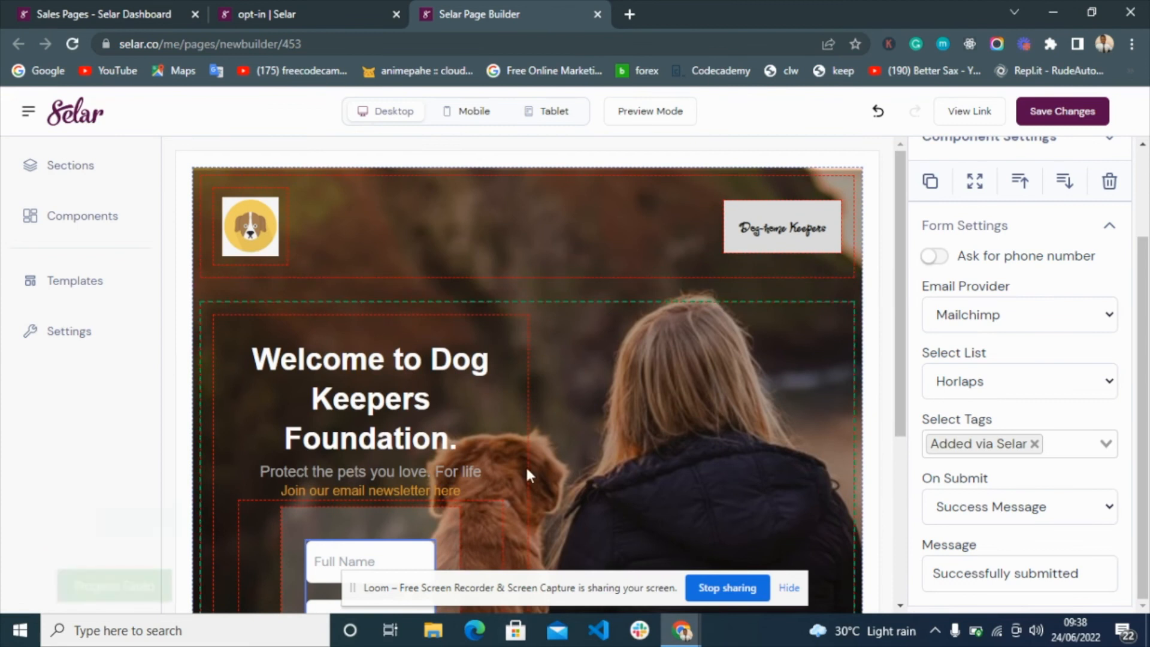
# - Switch to the tablet layout and set the flex direction of the header row holding the two logos to Row
pyautogui.click(552, 114)
pyautogui.scroll(-5, 558, 340)
pyautogui.scroll(3, 558, 340)
pyautogui.scroll(-3, 558, 336)
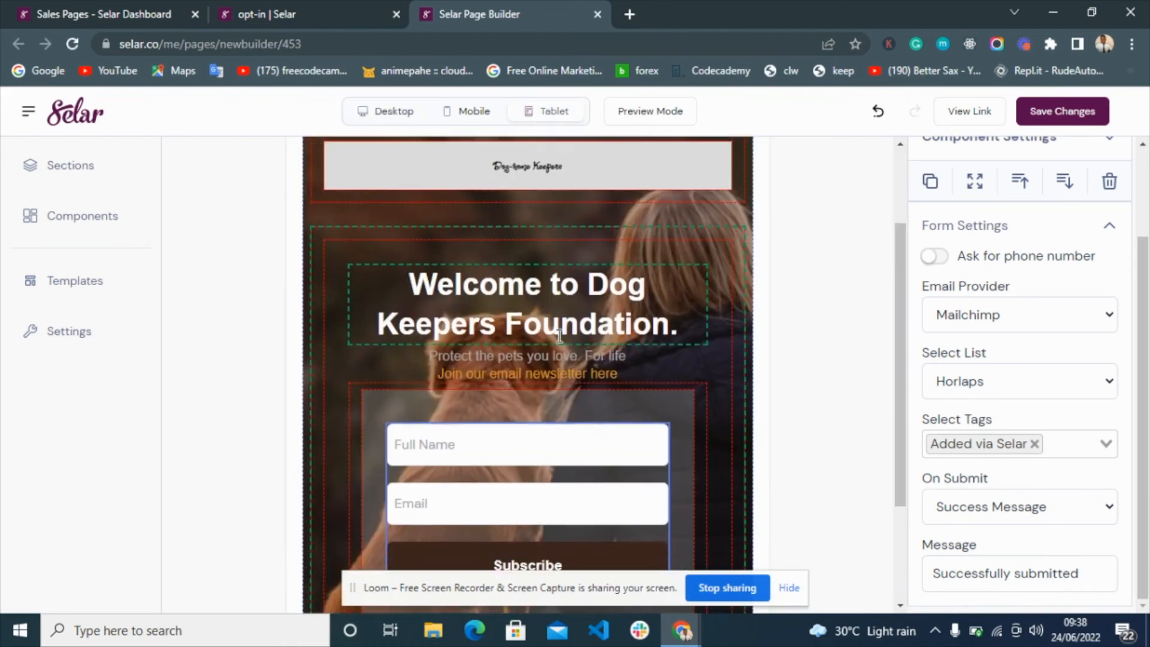
pyautogui.scroll(4, 559, 335)
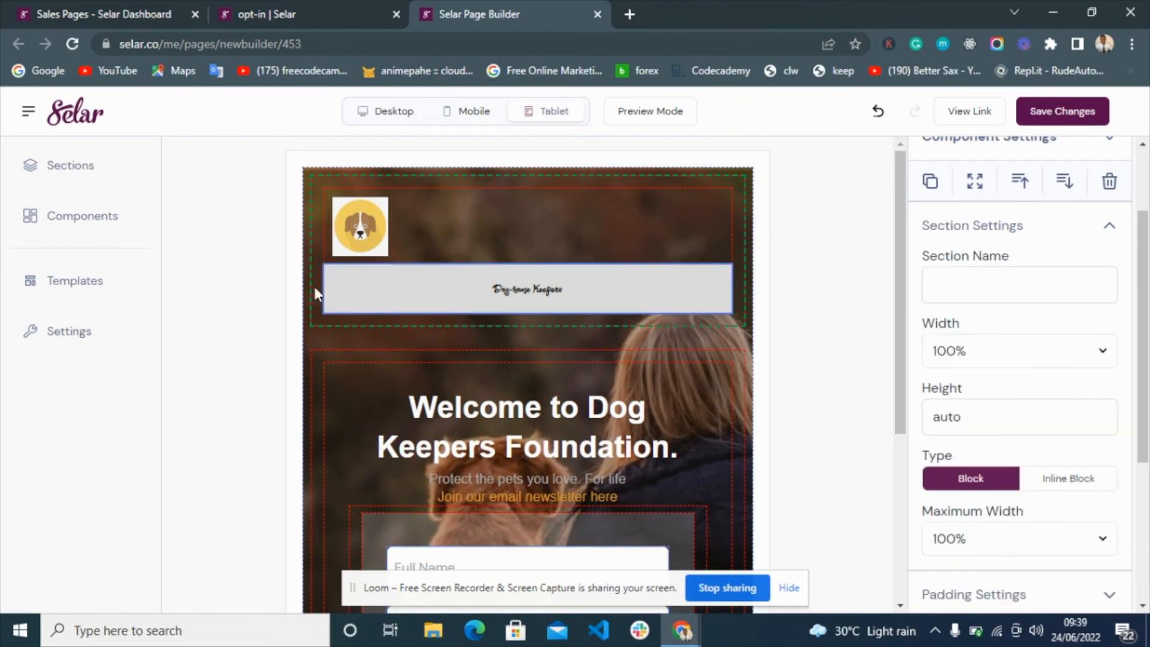
pyautogui.scroll(2, 1045, 350)
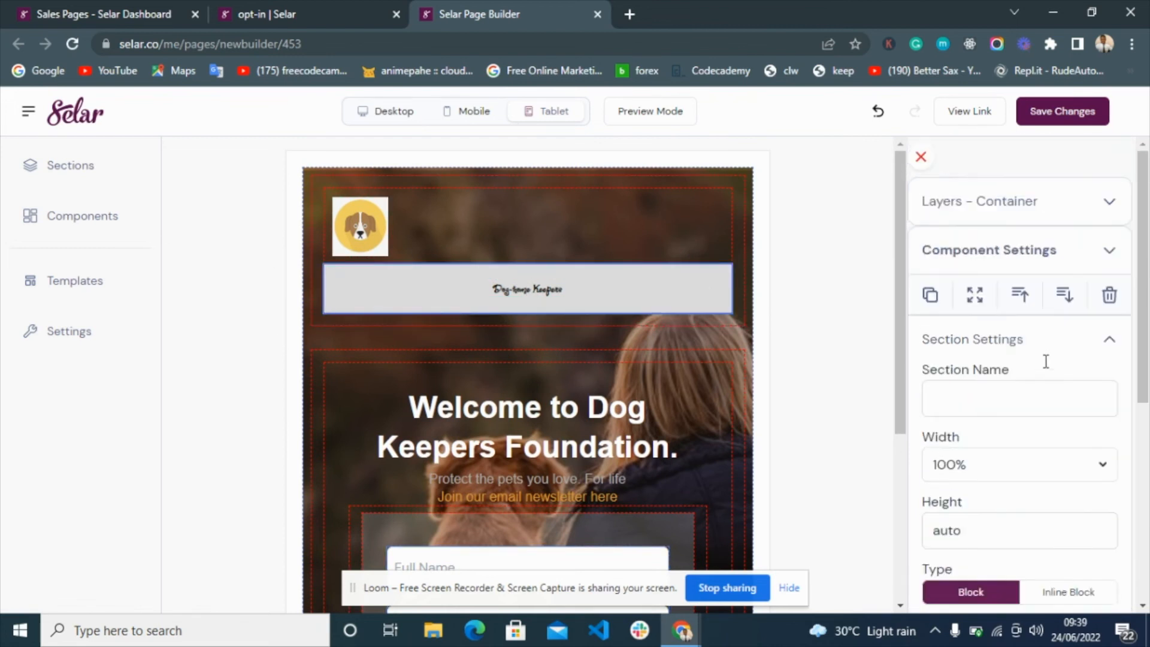
pyautogui.click(312, 279)
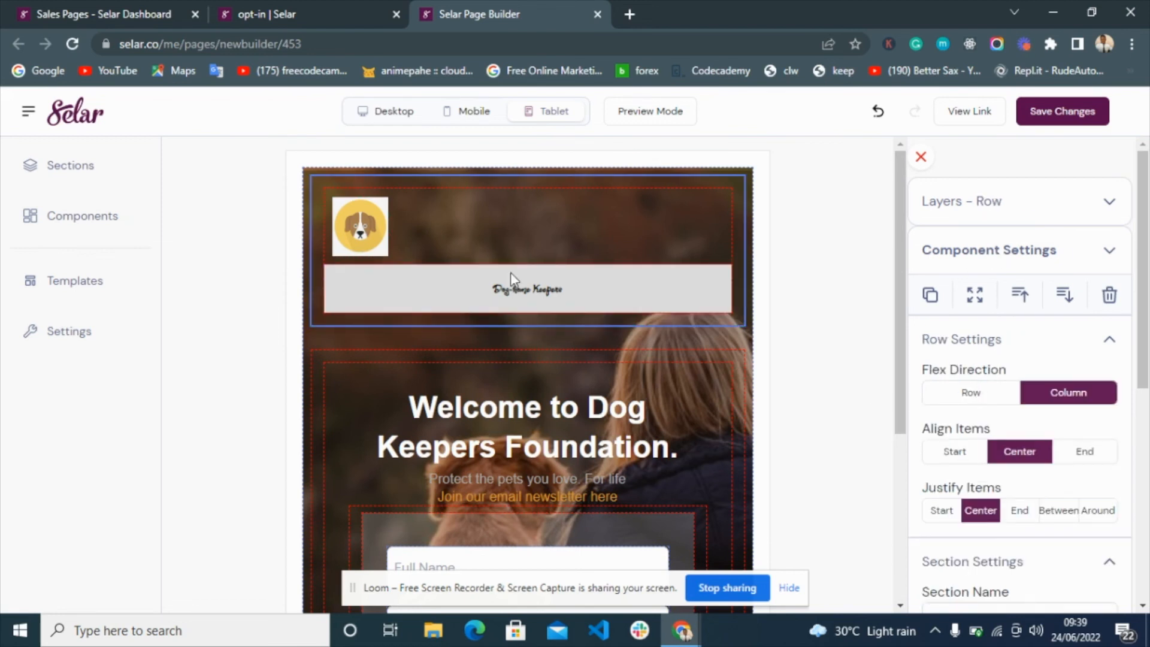
pyautogui.click(958, 394)
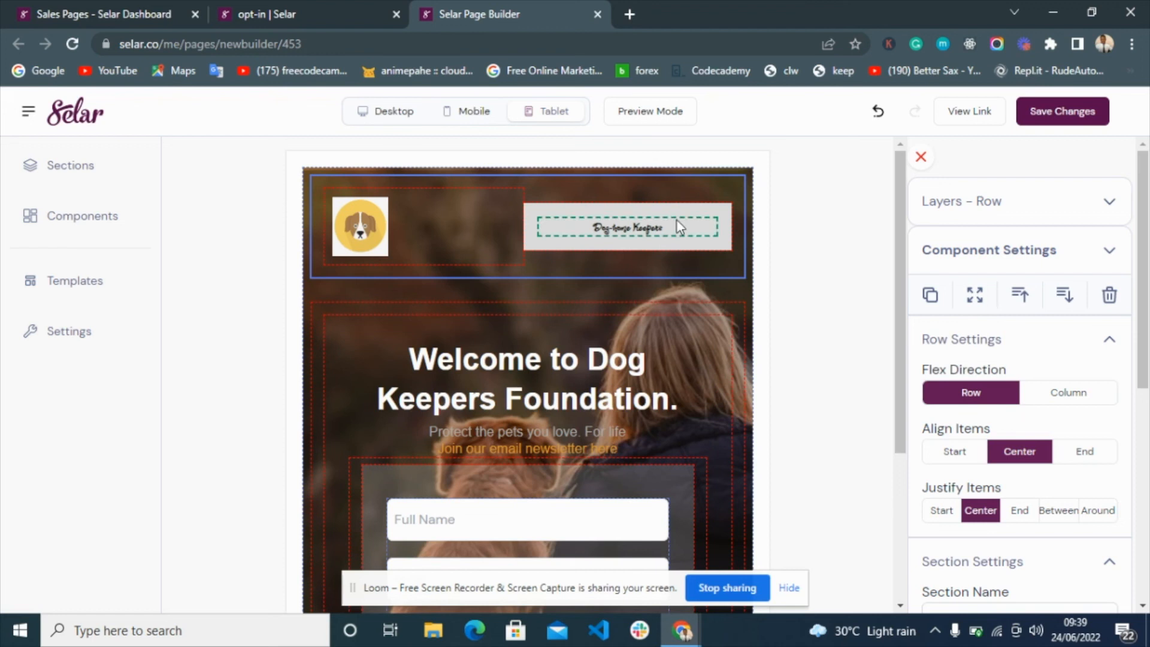
# - Set the width of both header containers, the Dog-house Keepers one and the dog logo one, to Auto in the tablet layout
pyautogui.click(732, 229)
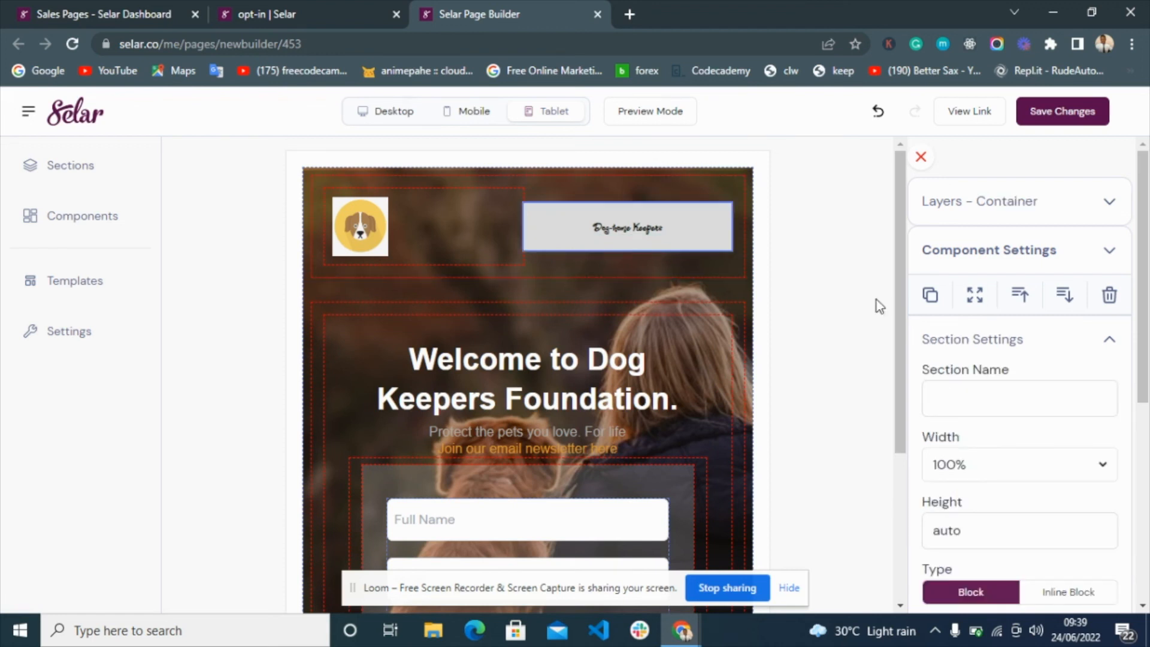
pyautogui.click(989, 470)
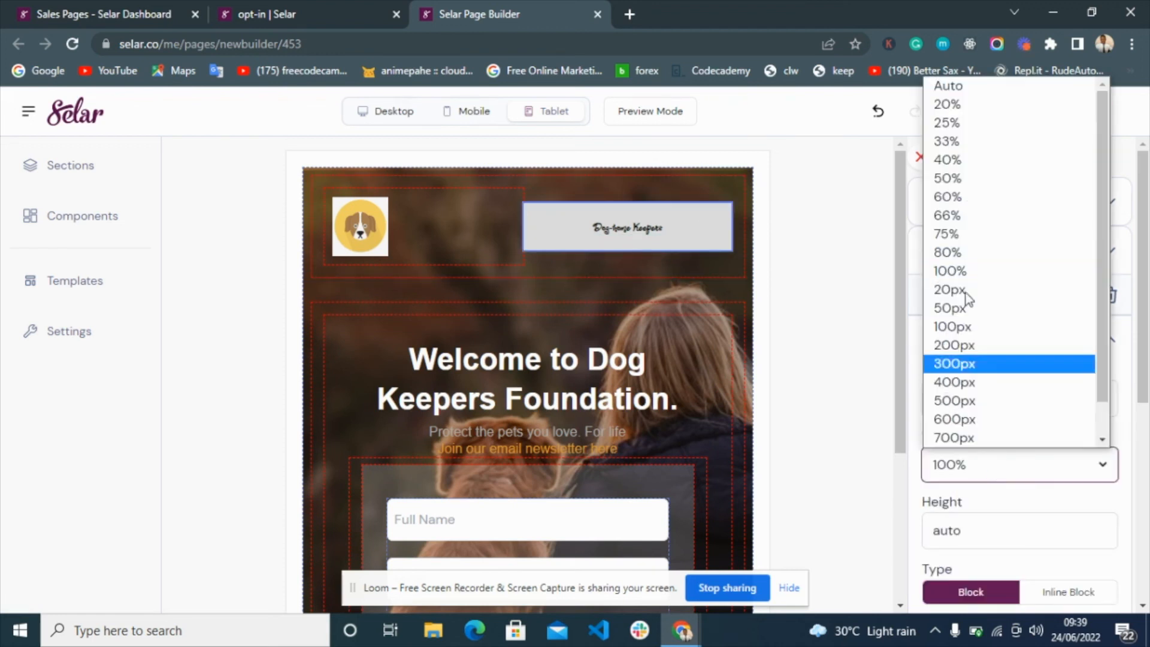
pyautogui.click(961, 86)
pyautogui.click(599, 219)
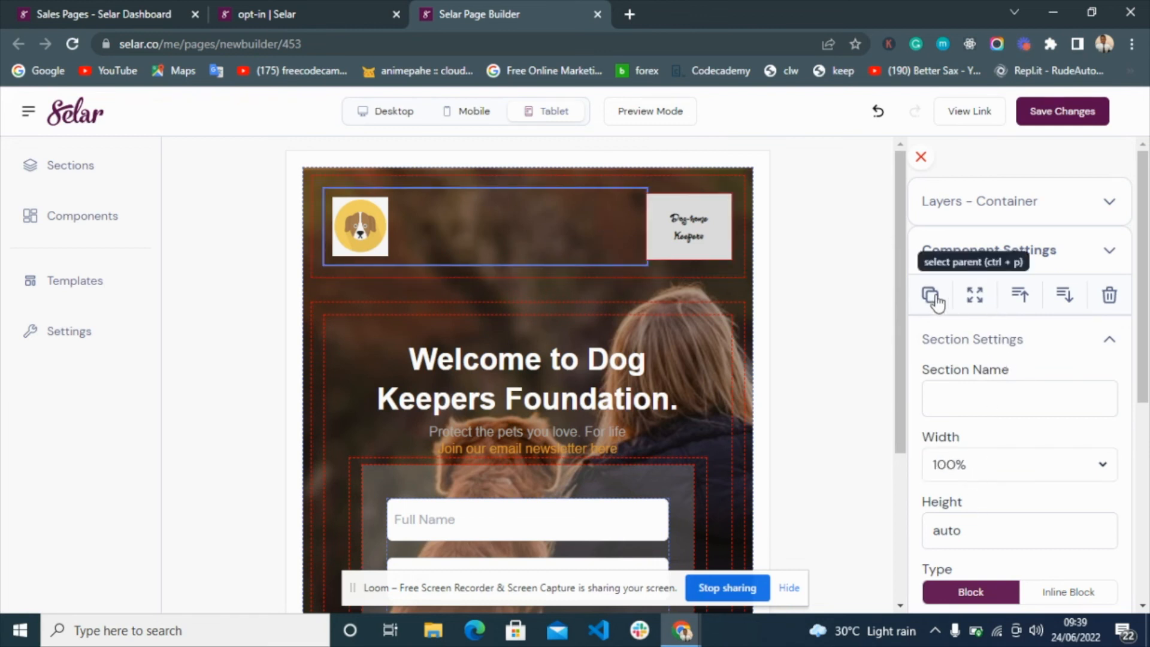
pyautogui.click(980, 472)
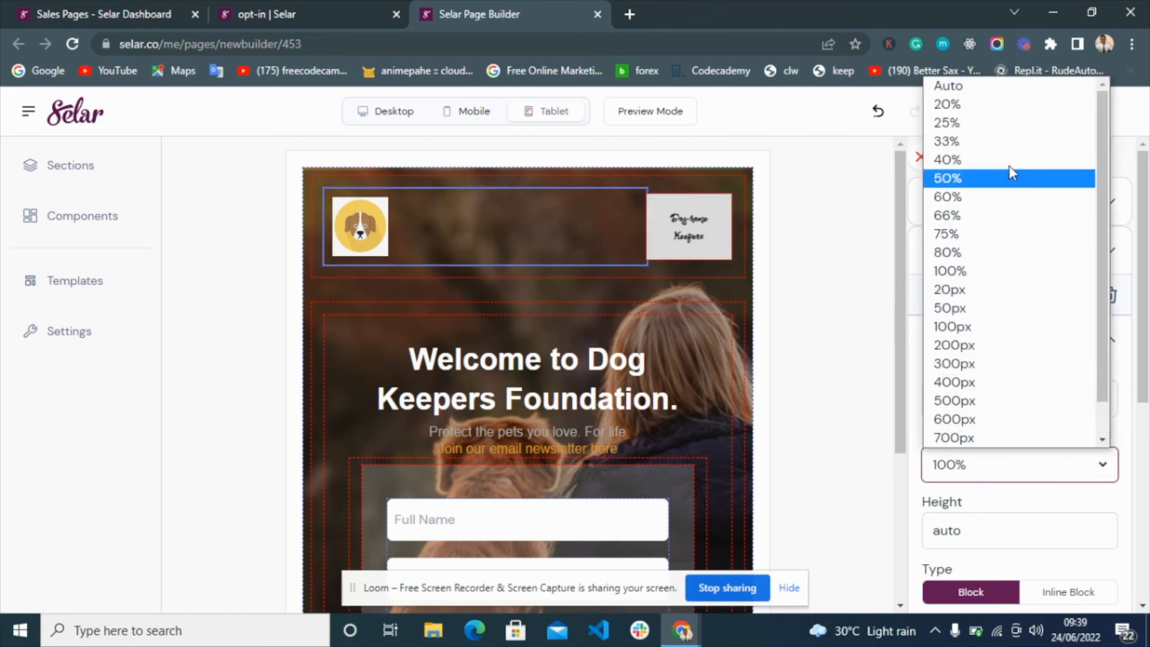
pyautogui.click(1015, 87)
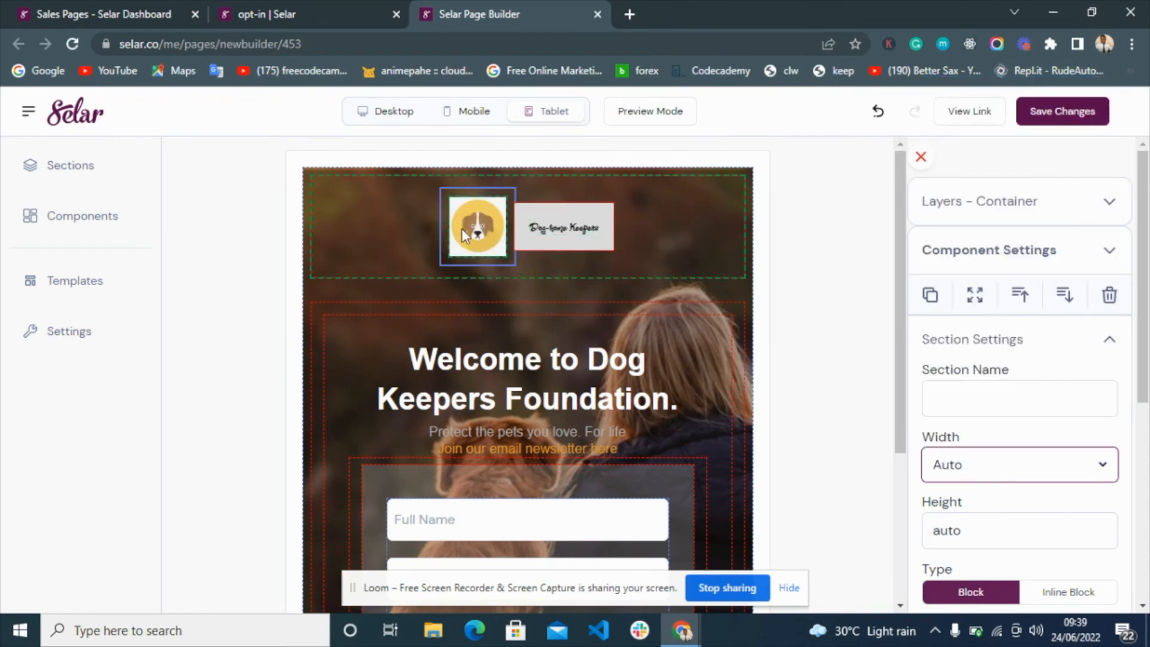
# - Justify the header row's items with Between so the two logos sit at opposite ends in the tablet layout
pyautogui.click(665, 220)
pyautogui.scroll(-3, 1047, 405)
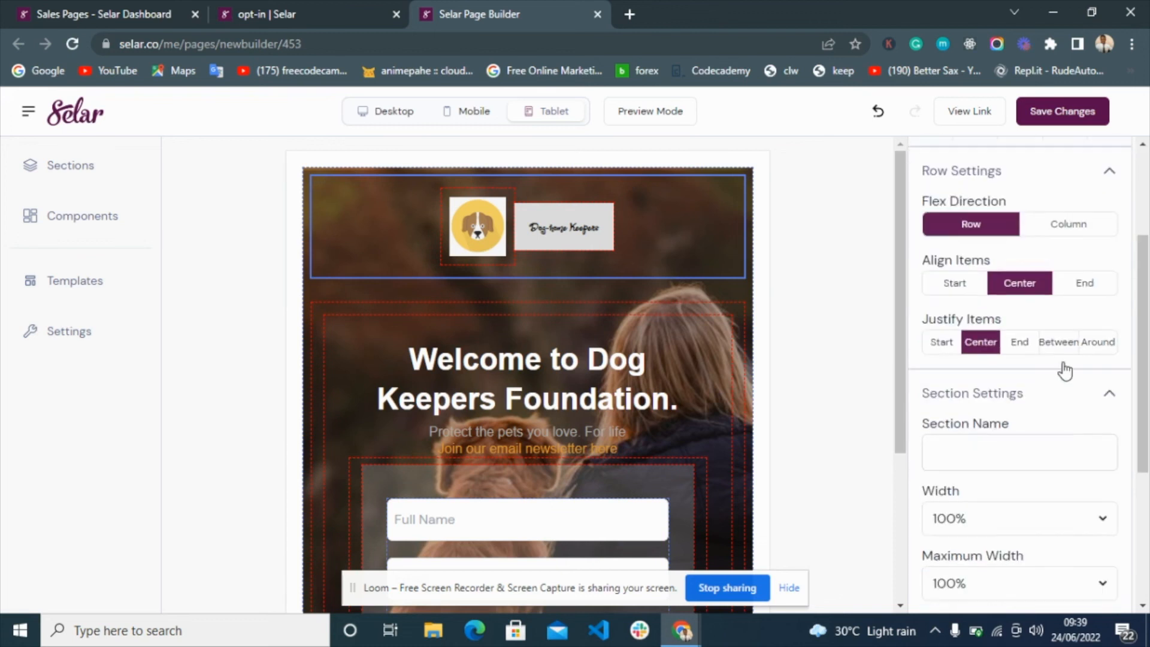
pyautogui.click(1070, 347)
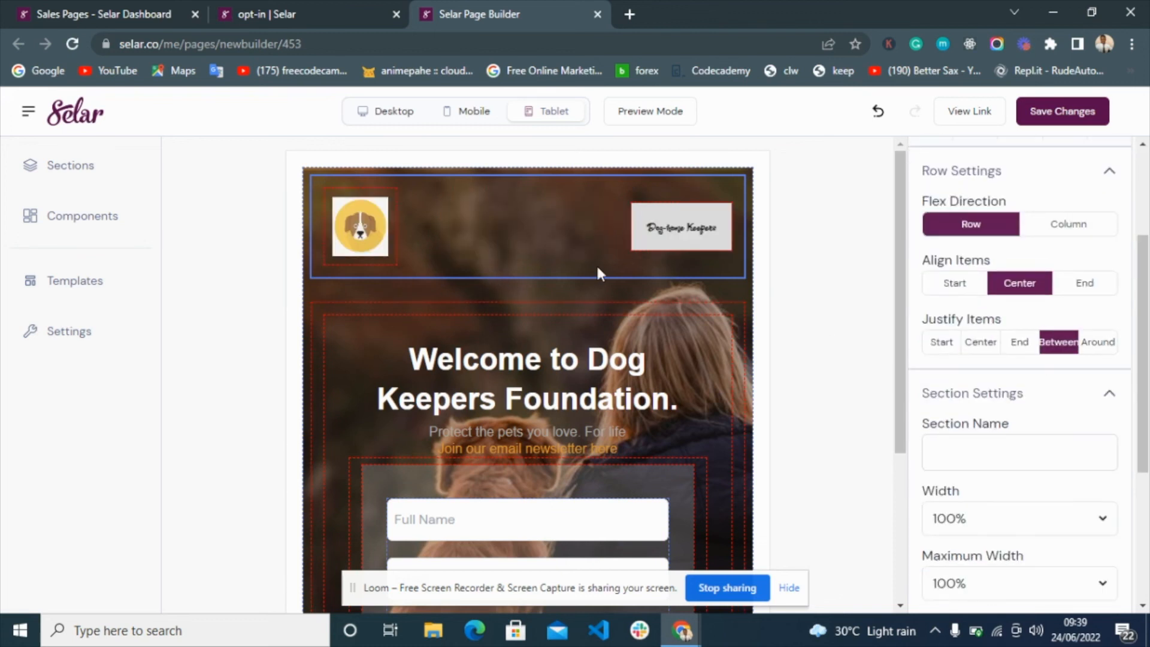
pyautogui.scroll(-3, 595, 297)
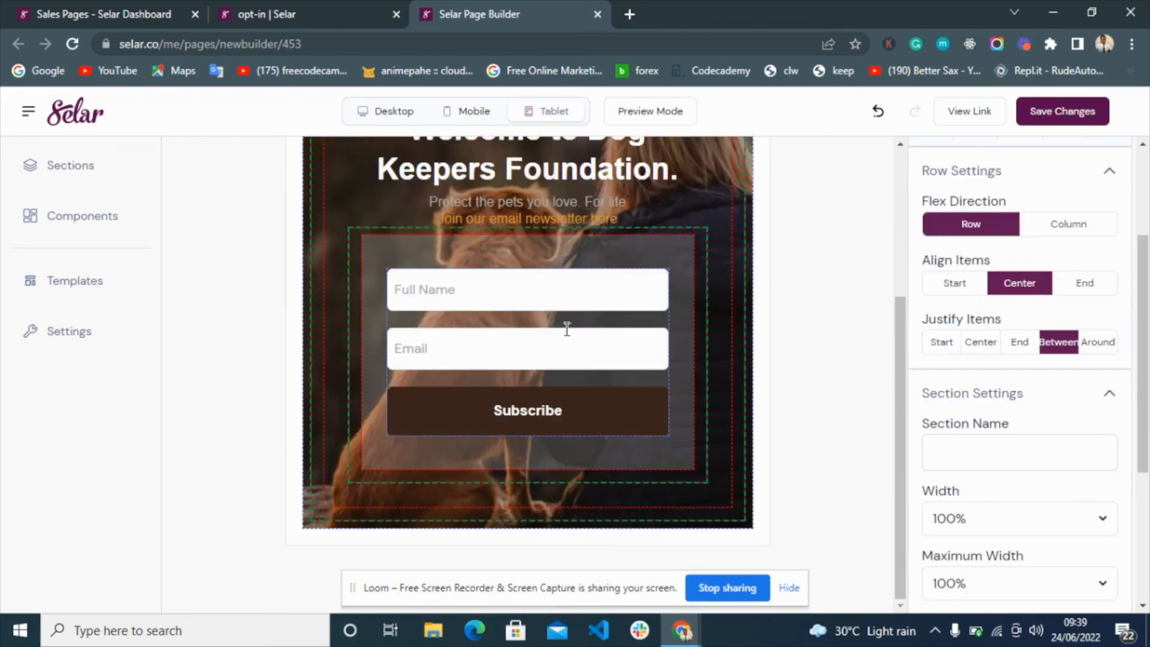
# - Set the text size of the "Welcome to Dog Keepers Foundation." heading to 2X Large in the tablet layout
pyautogui.click(555, 246)
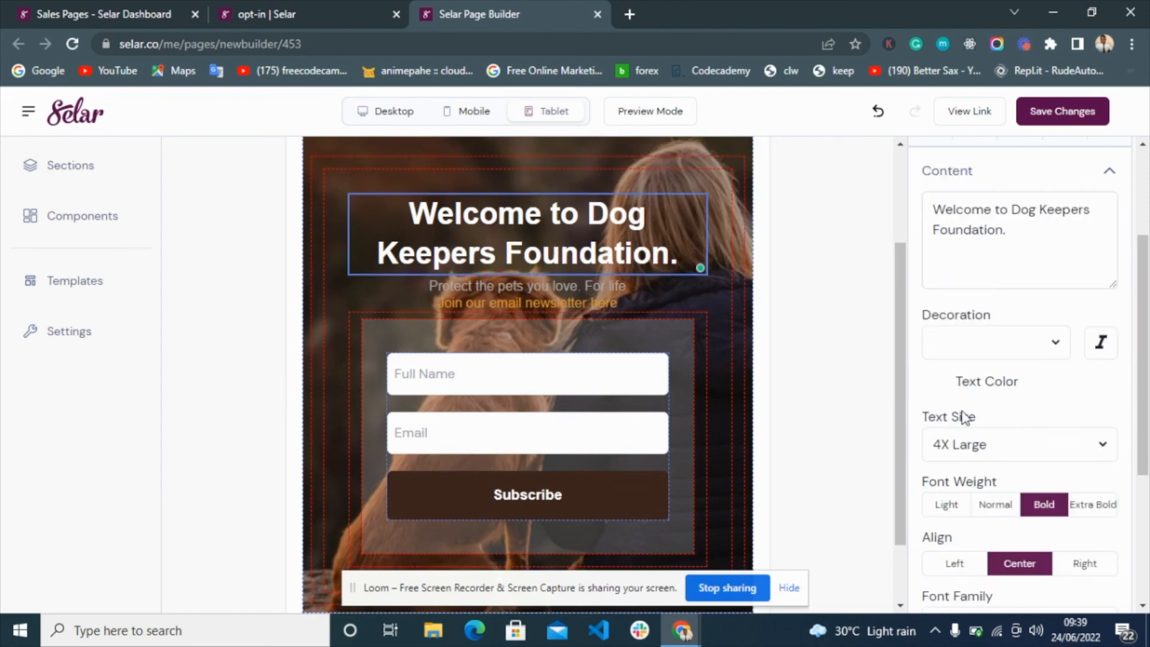
pyautogui.click(969, 449)
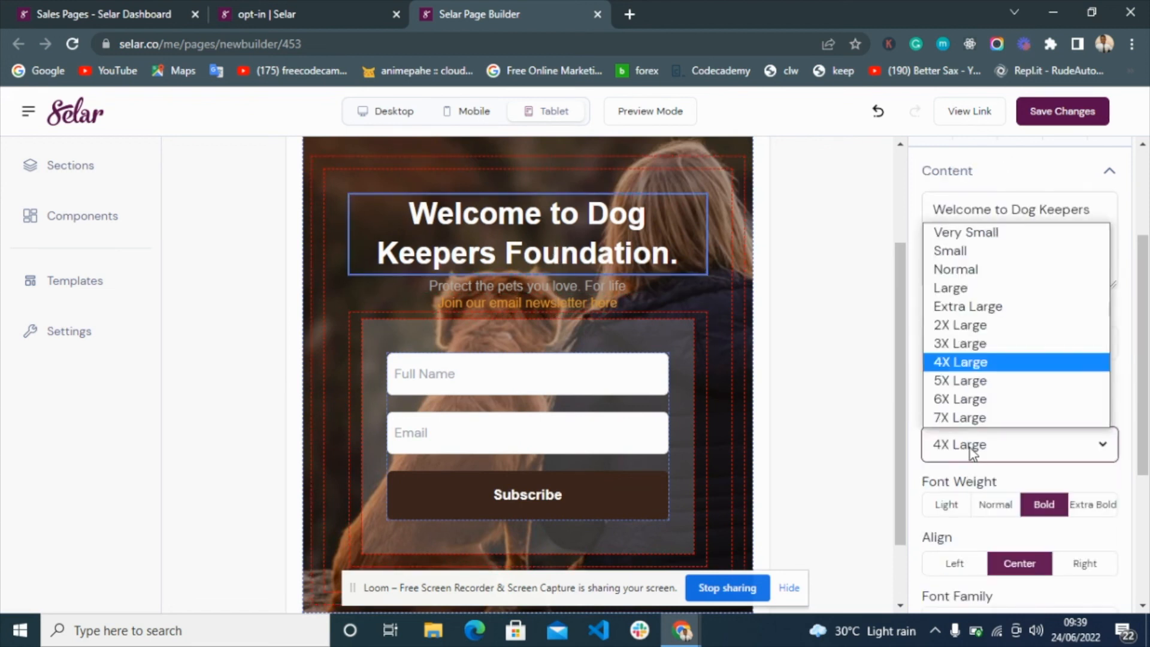
pyautogui.click(961, 327)
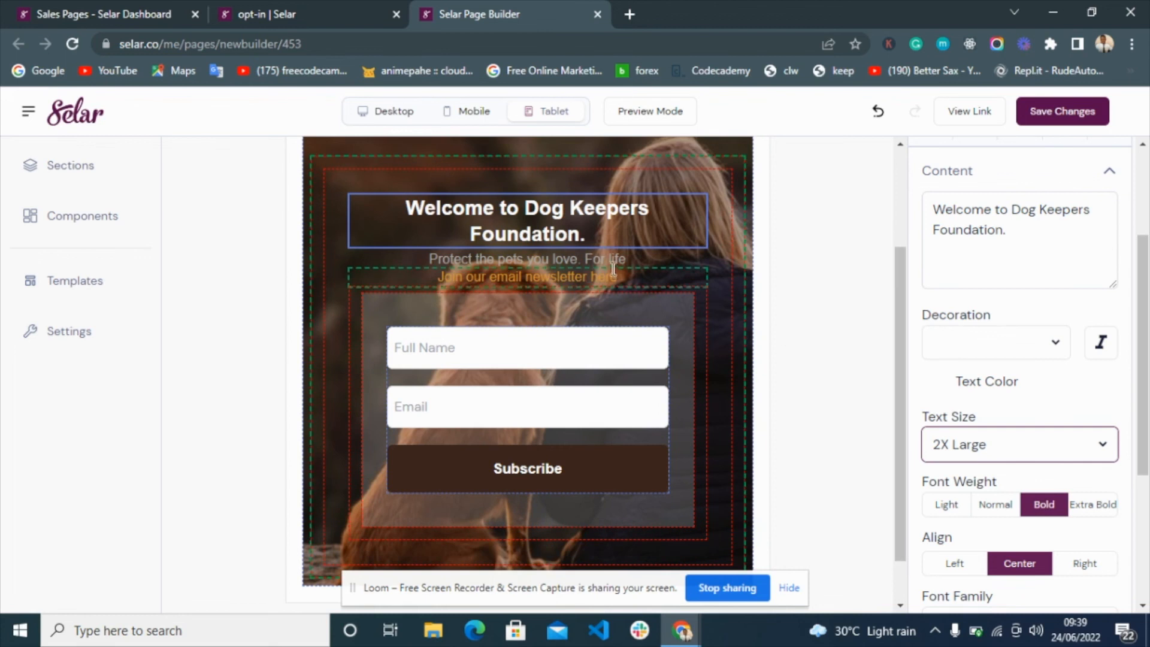
# - Set the text size of the "Join our email newsletter here" line to Small in the tablet layout
pyautogui.click(621, 260)
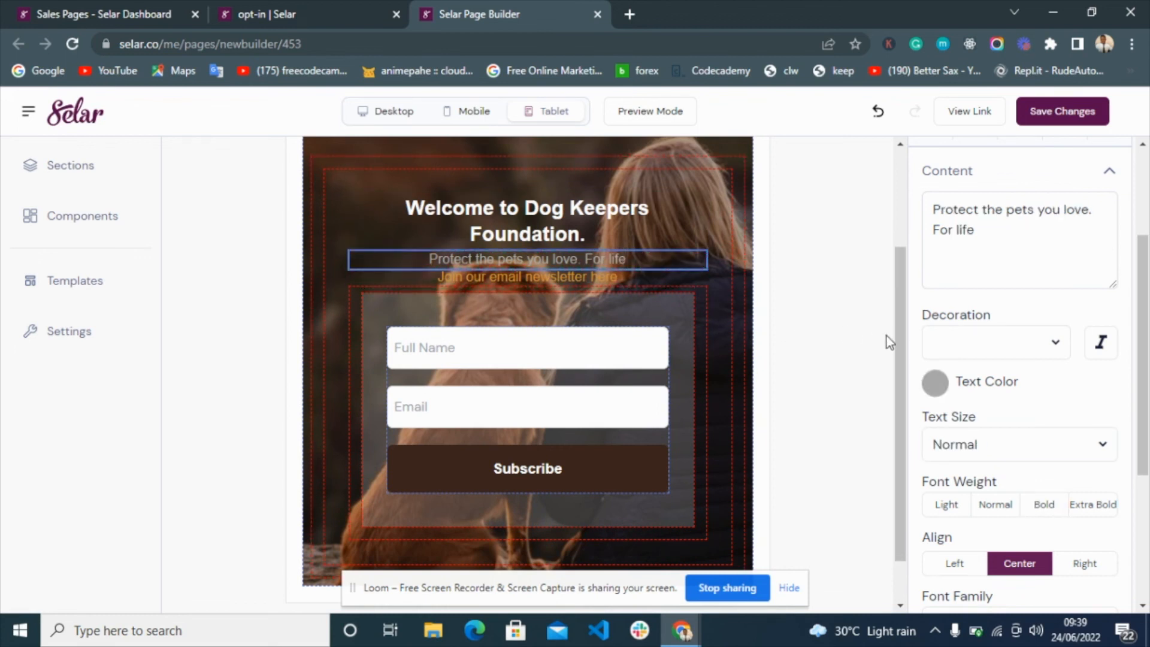
pyautogui.click(1010, 450)
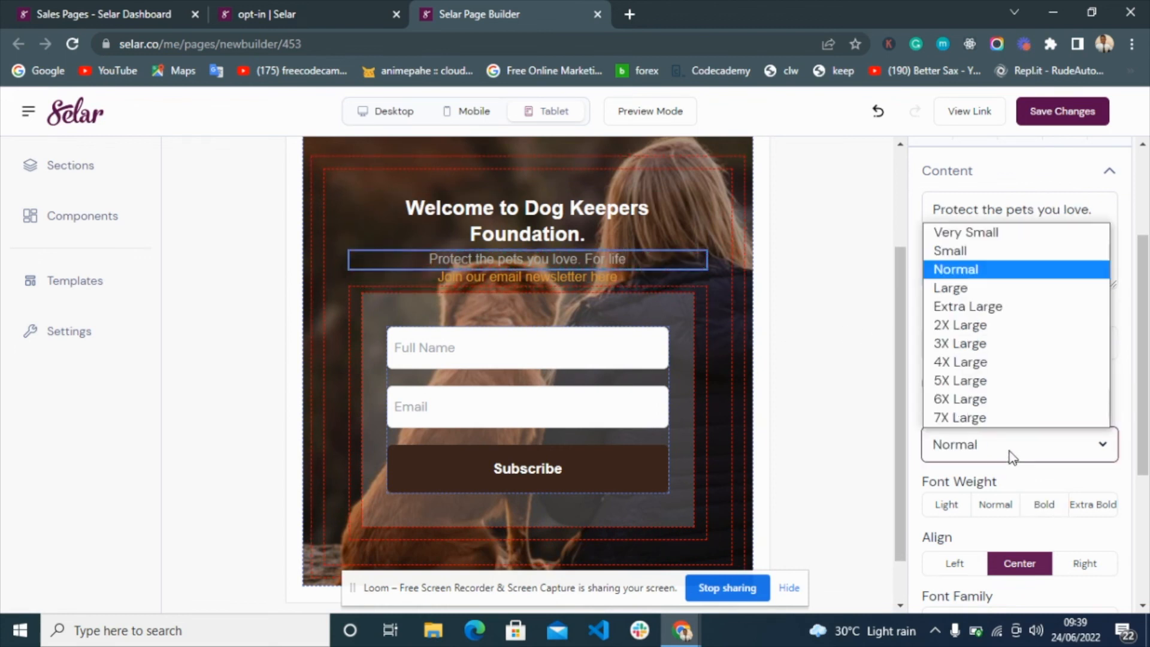
pyautogui.click(617, 276)
pyautogui.click(617, 276)
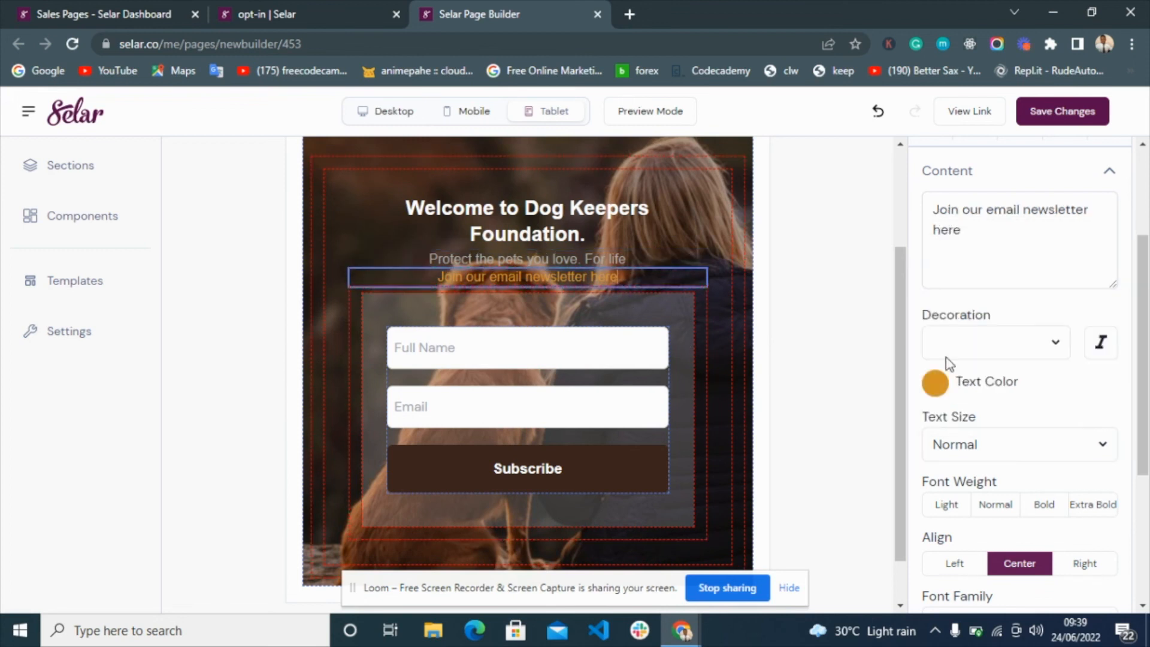
pyautogui.click(1001, 446)
pyautogui.press('Up')
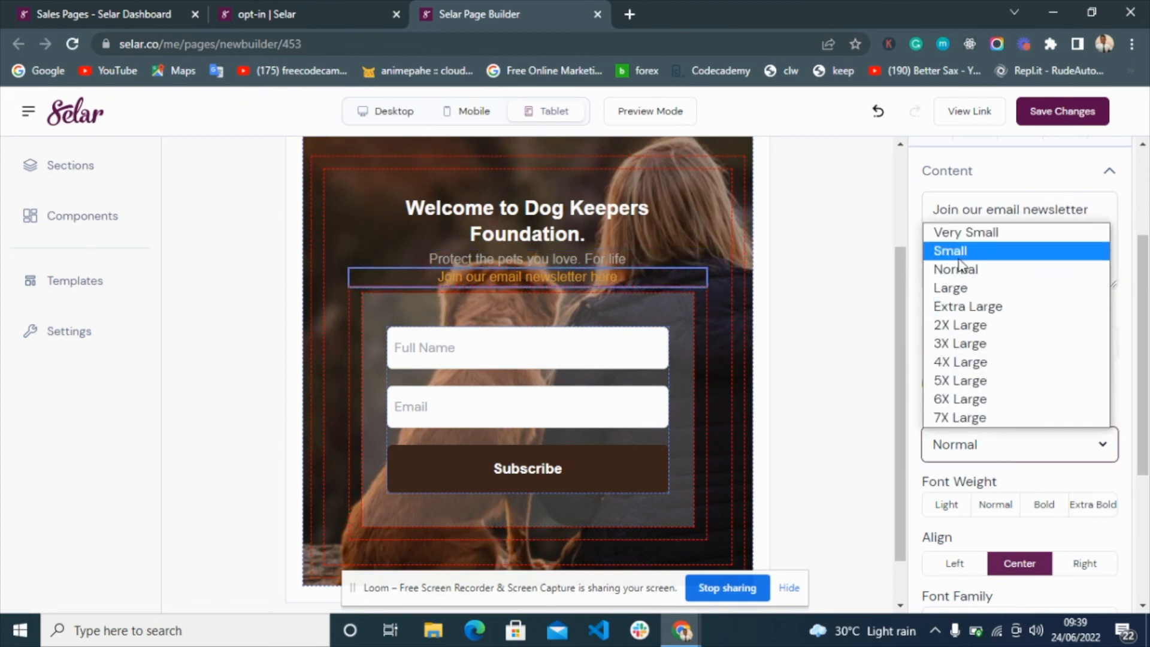
pyautogui.press('Return')
# - Preview the tablet layout from the header logos down to the Subscribe button, and return to editing
pyautogui.scroll(3, 562, 346)
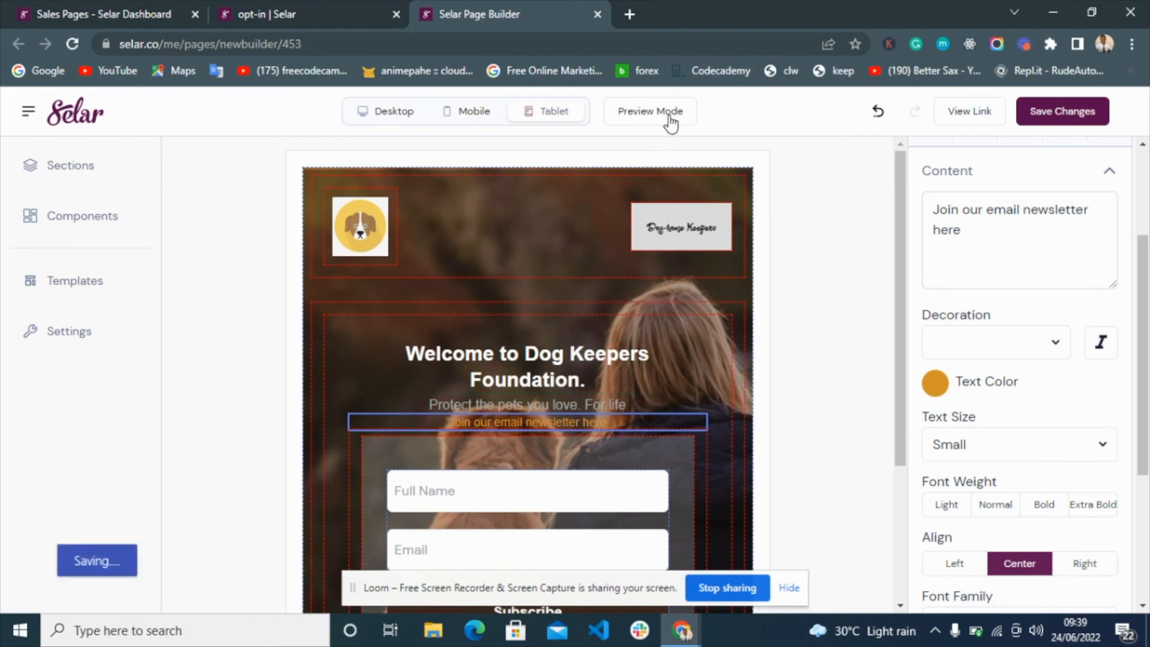
pyautogui.scroll(-3, 516, 272)
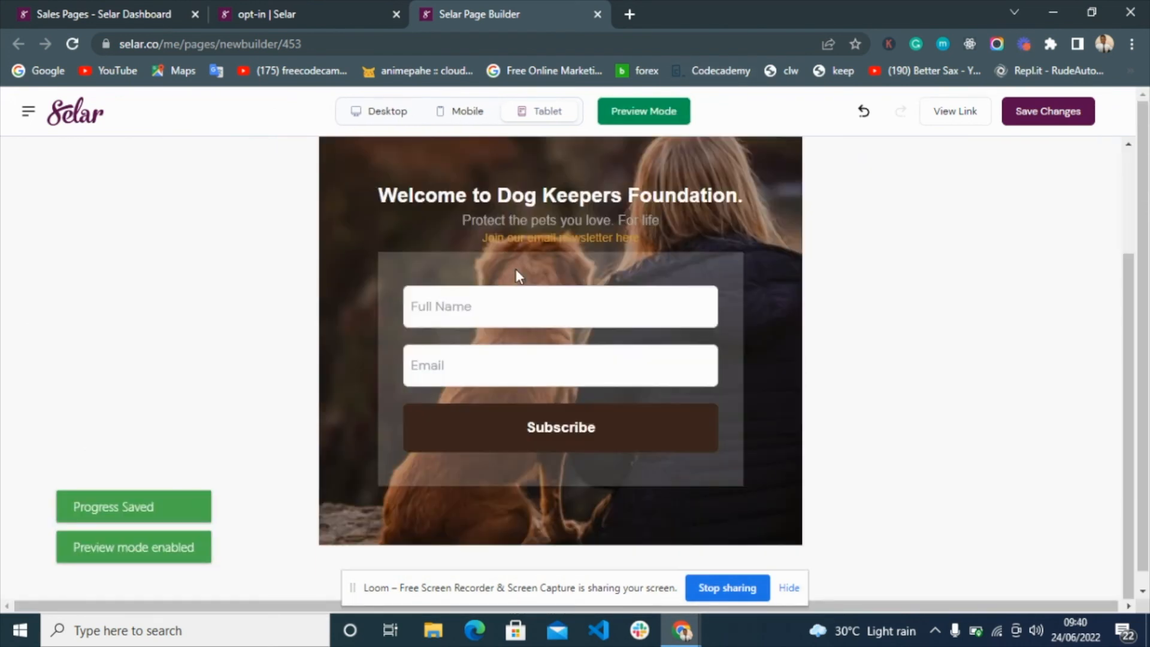
pyautogui.scroll(3, 516, 271)
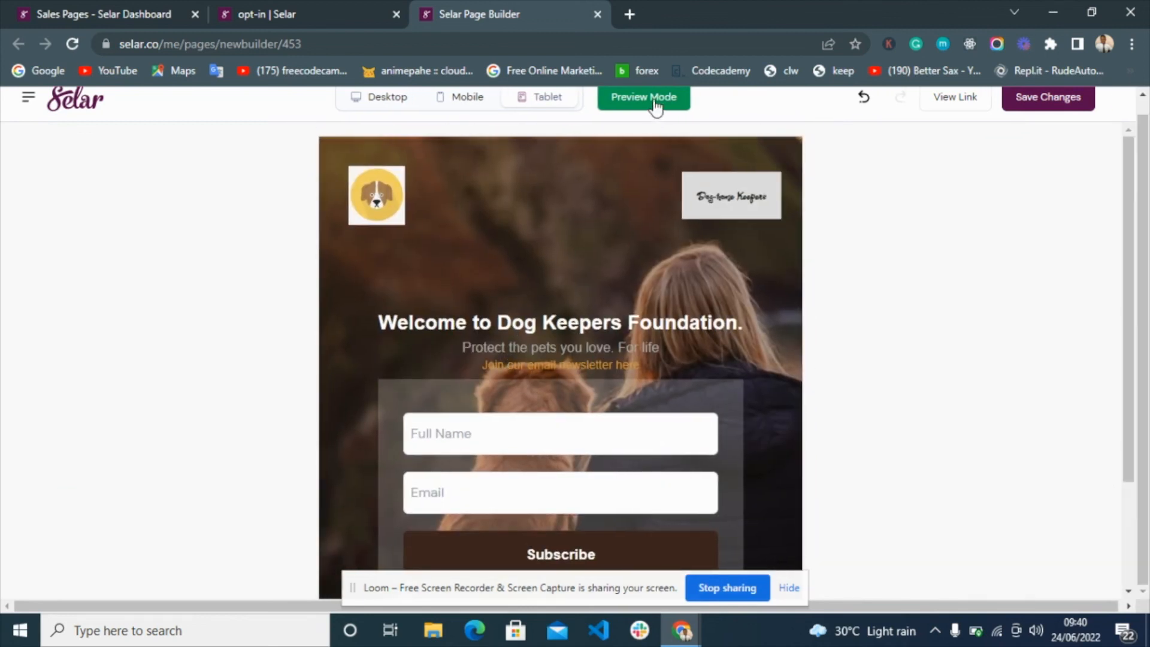
pyautogui.click(655, 100)
# - Change the text color of the "Join our email newsletter here" line to a brighter orange, about #f0a92e
pyautogui.click(560, 423)
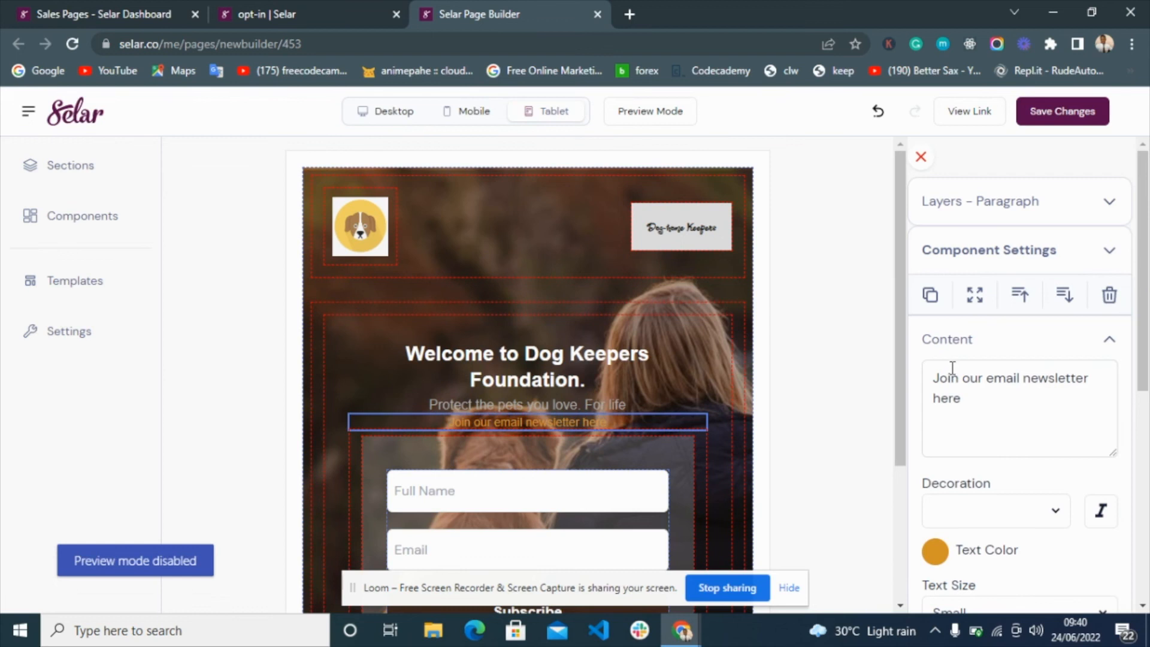
pyautogui.click(935, 550)
pyautogui.click(1098, 209)
pyautogui.moveTo(1099, 210)
pyautogui.mouseDown()
pyautogui.moveTo(1104, 227)
pyautogui.moveTo(1097, 202)
pyautogui.mouseUp()
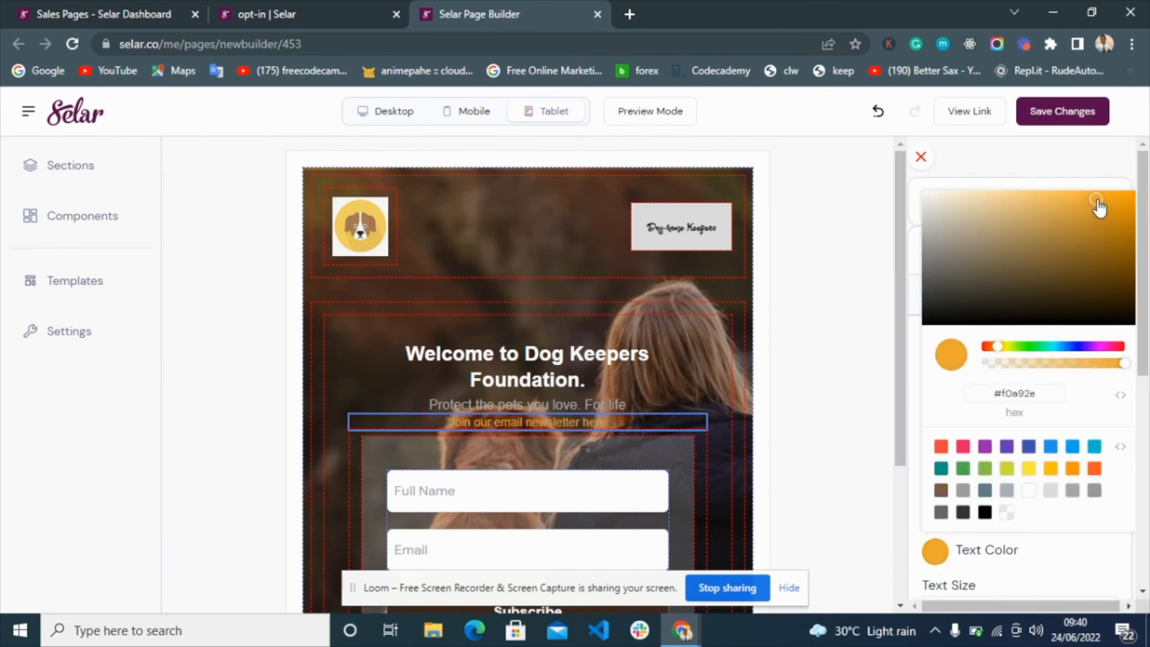
pyautogui.click(688, 111)
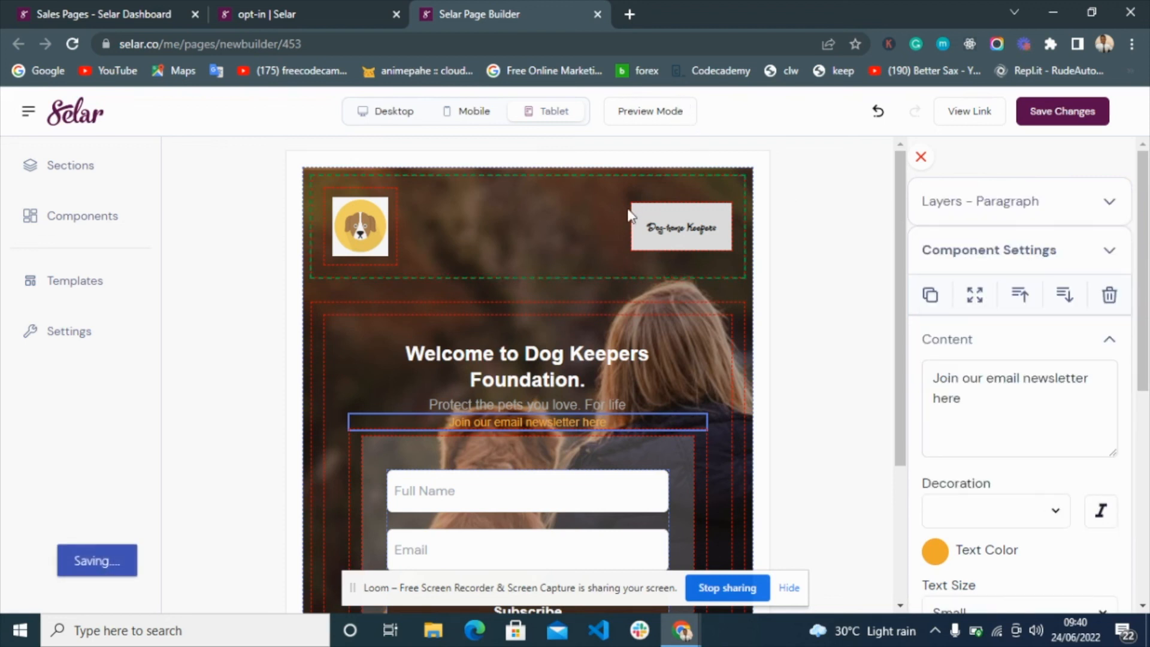
# - Preview the page in the tablet and mobile layouts, checking the header, heading and form, and return to editing
pyautogui.click(629, 110)
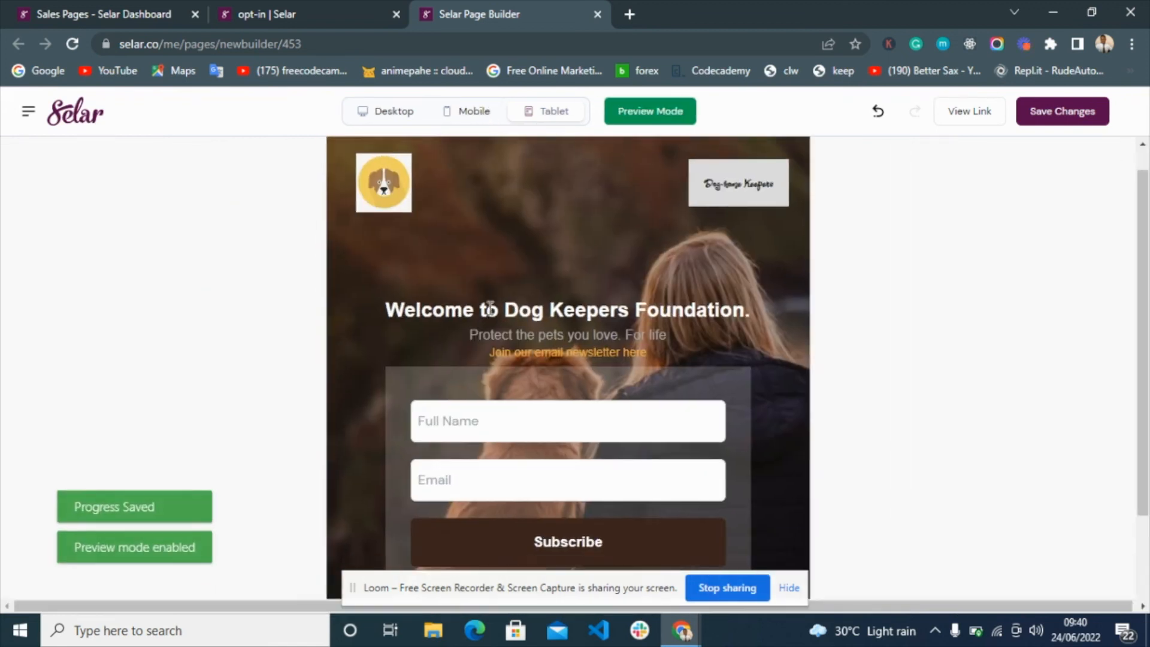
pyautogui.click(476, 111)
pyautogui.scroll(3, 480, 303)
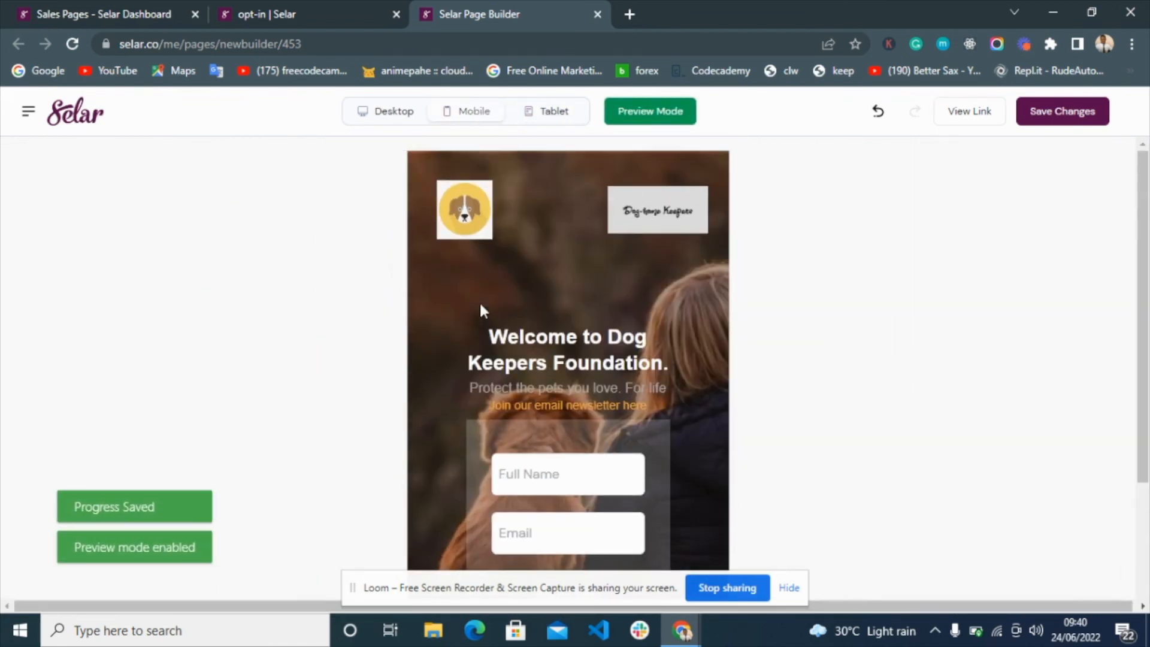
pyautogui.scroll(-3, 488, 311)
pyautogui.scroll(3, 490, 311)
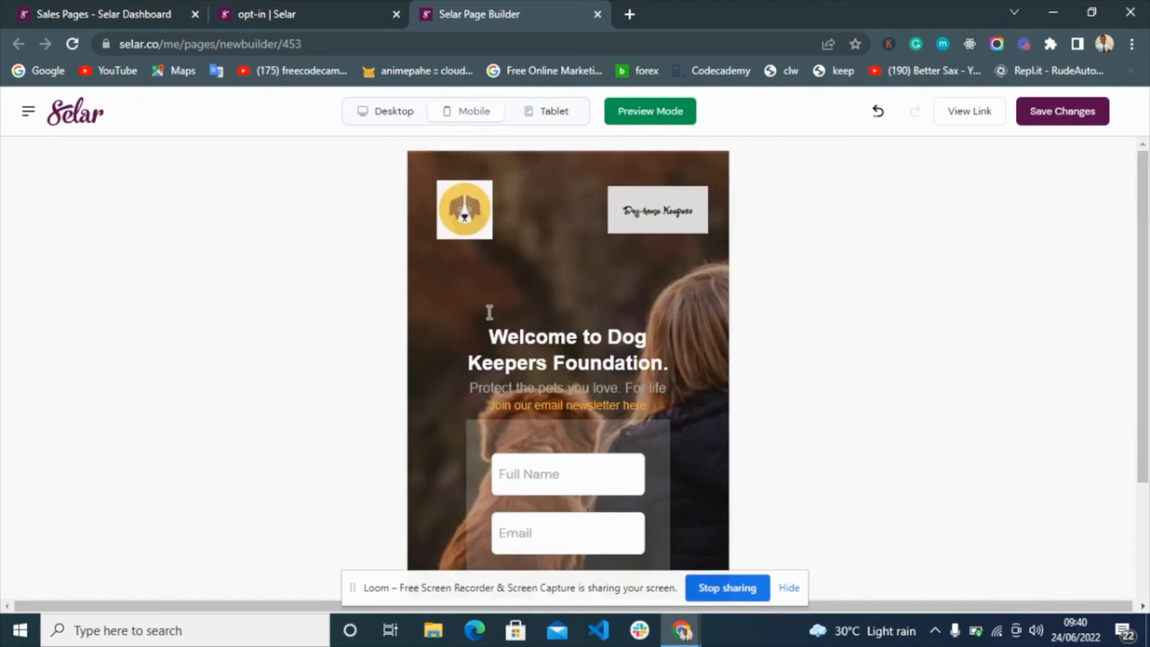
pyautogui.scroll(-3, 530, 335)
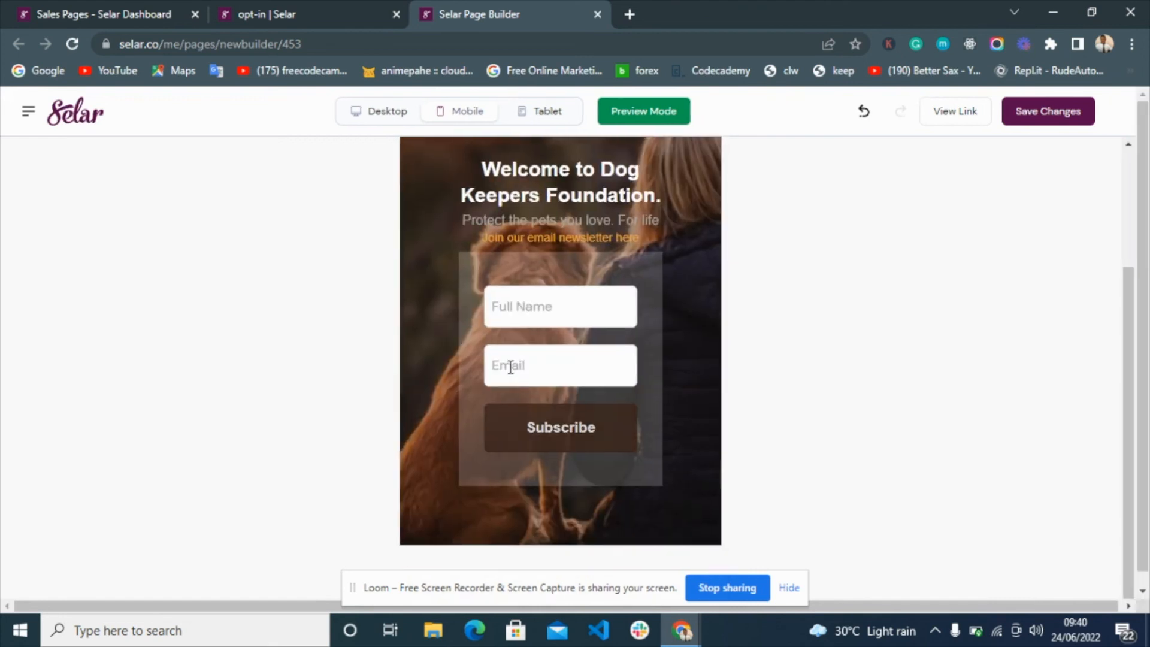
pyautogui.click(665, 114)
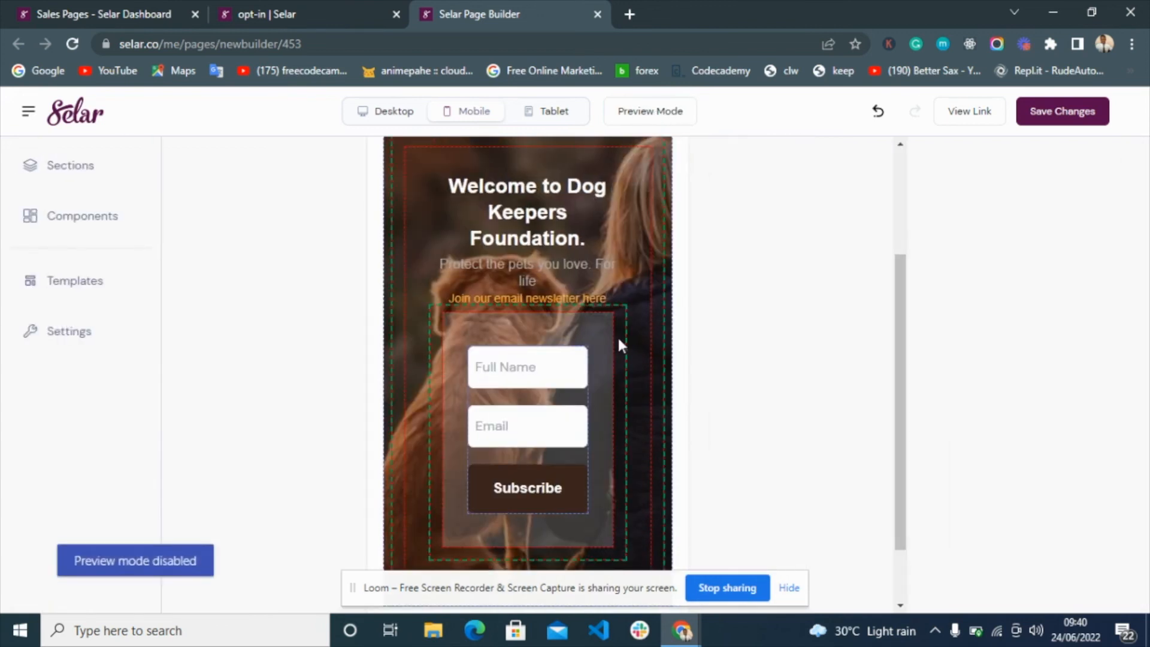
# - Set the left and right padding of the container around the heading and form to 25 in the mobile layout
pyautogui.click(634, 386)
pyautogui.scroll(-5, 1048, 478)
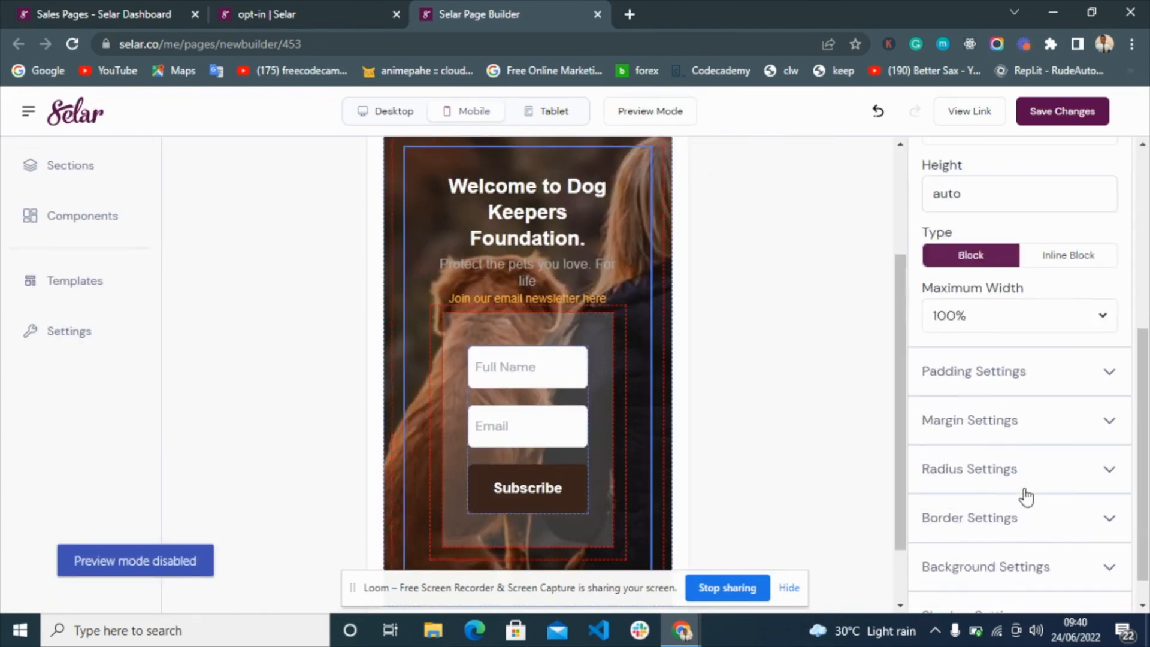
pyautogui.click(988, 373)
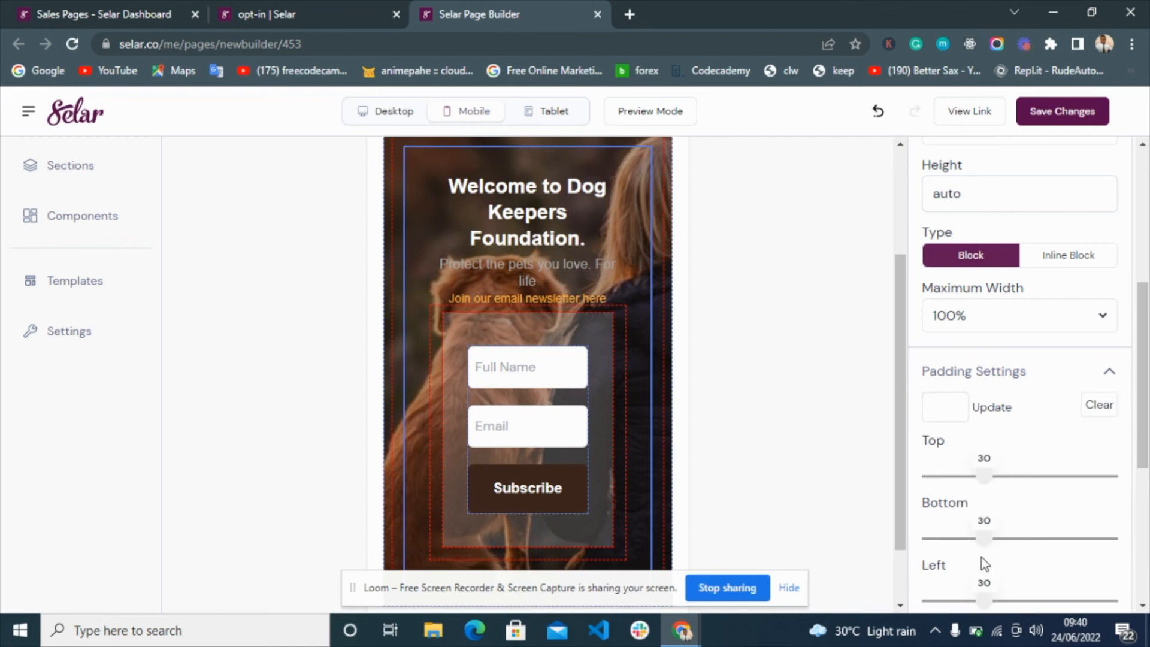
pyautogui.scroll(-3, 979, 539)
pyautogui.moveTo(985, 494); pyautogui.dragTo(976, 495)
pyautogui.moveTo(987, 436); pyautogui.dragTo(975, 436)
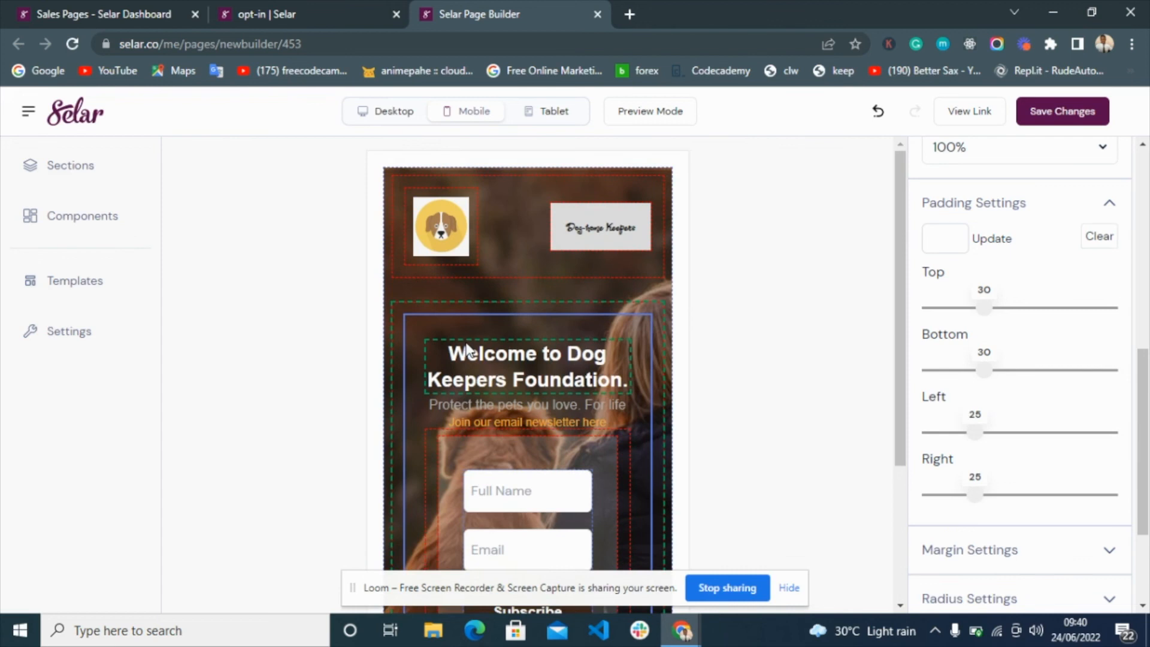
# - Preview the page in the mobile, tablet and desktop layouts, then leave the preview and review the desktop layout in the editor
pyautogui.scroll(-2, 573, 354)
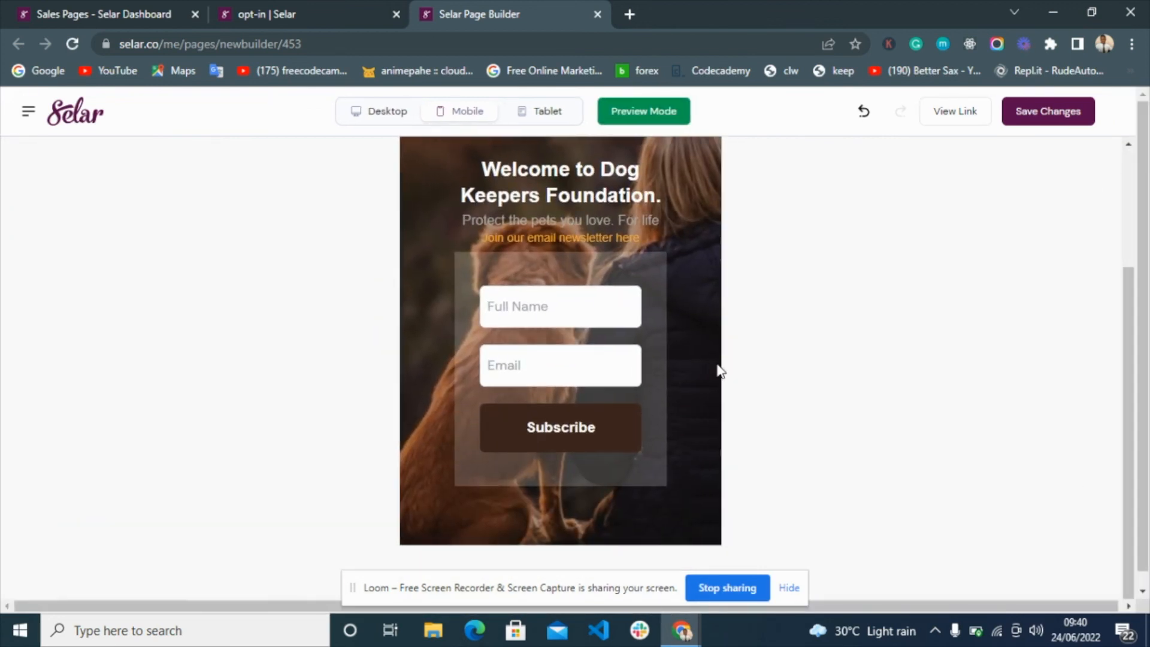
pyautogui.click(548, 114)
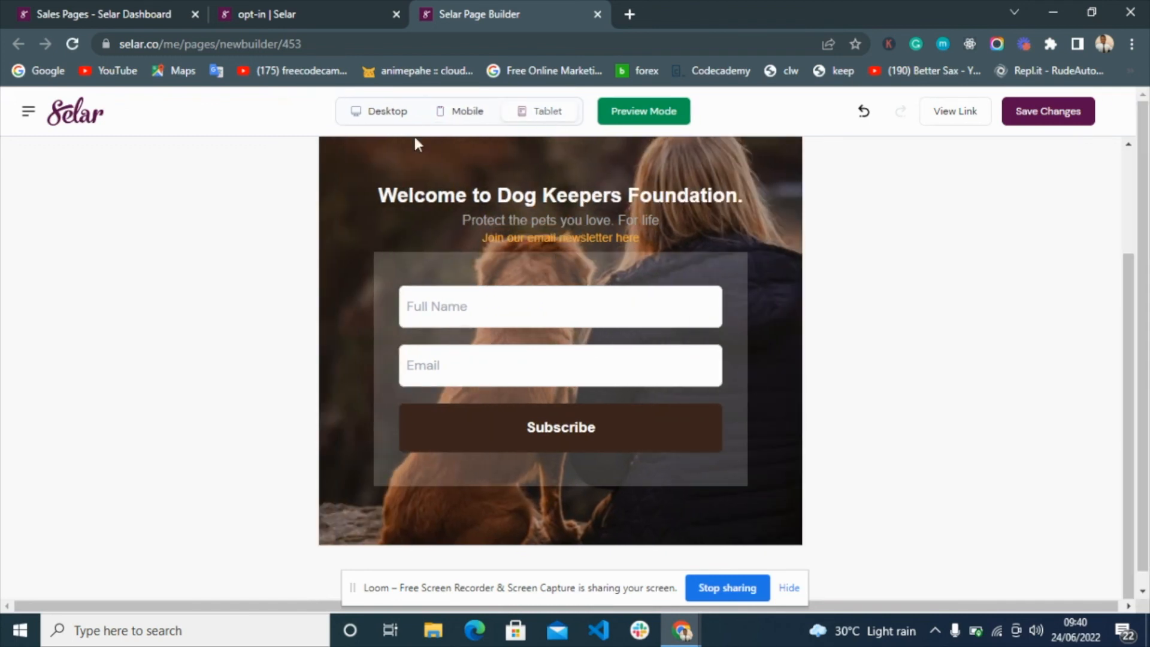
pyautogui.scroll(2, 431, 228)
pyautogui.click(375, 113)
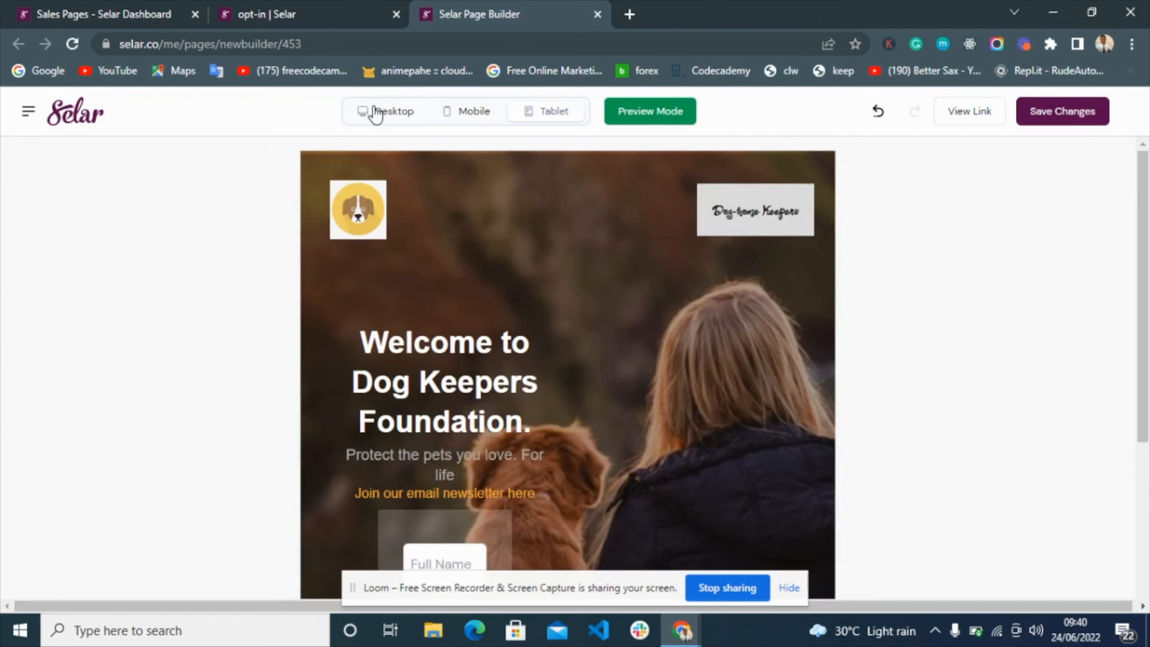
pyautogui.scroll(-3, 468, 473)
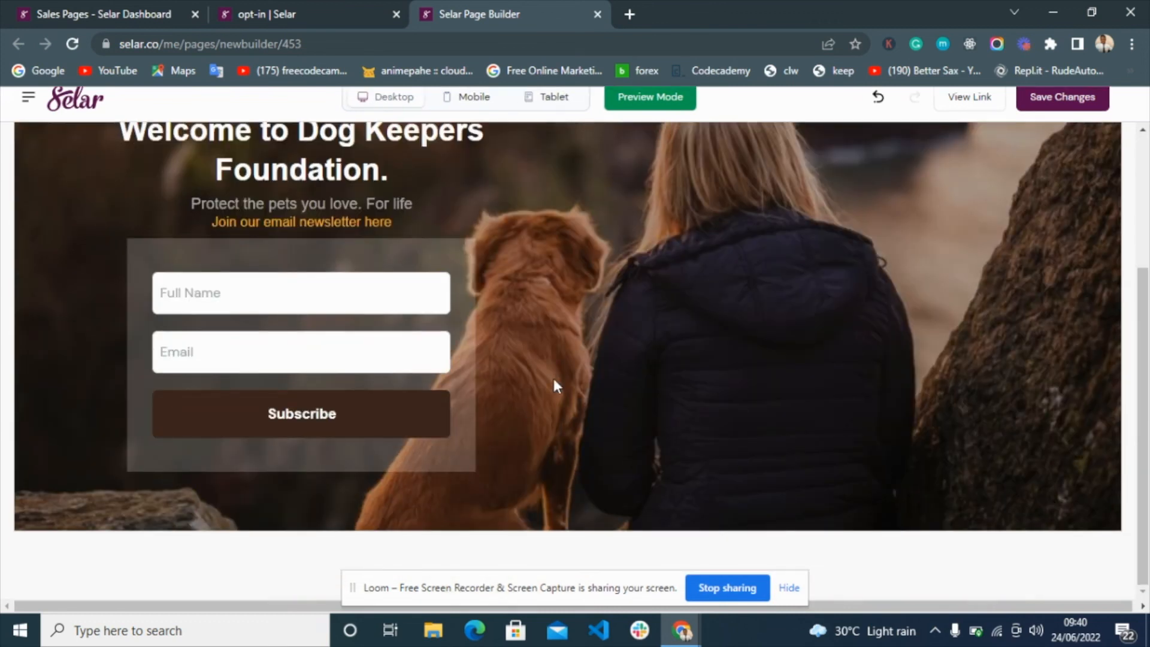
pyautogui.click(649, 112)
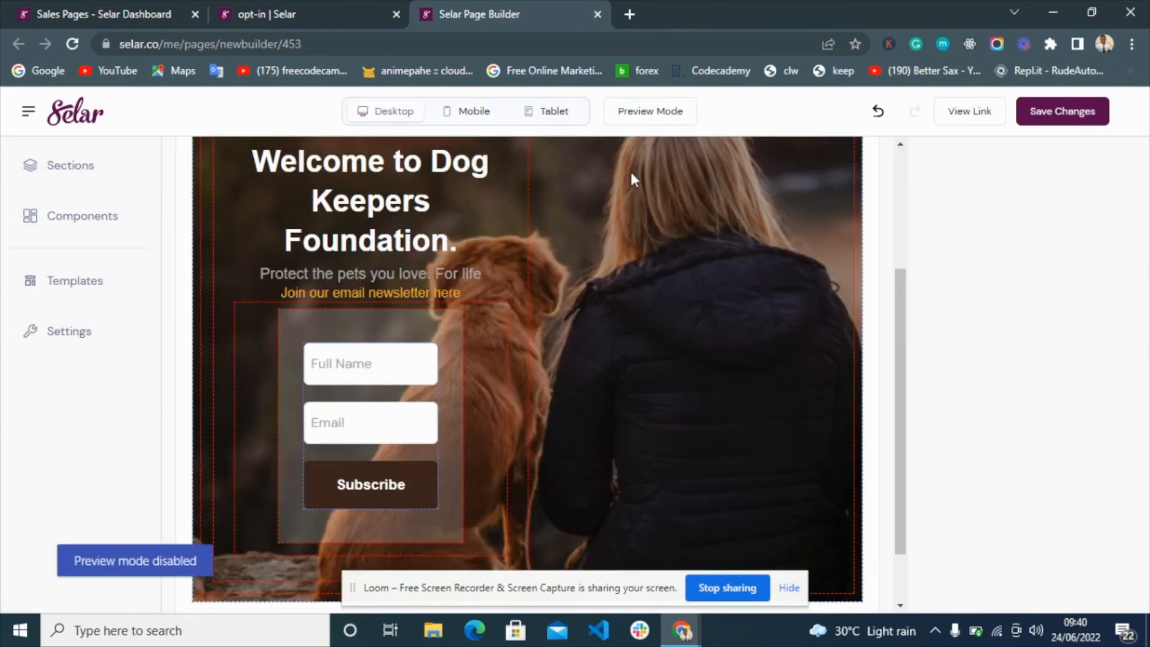
pyautogui.scroll(-1, 596, 429)
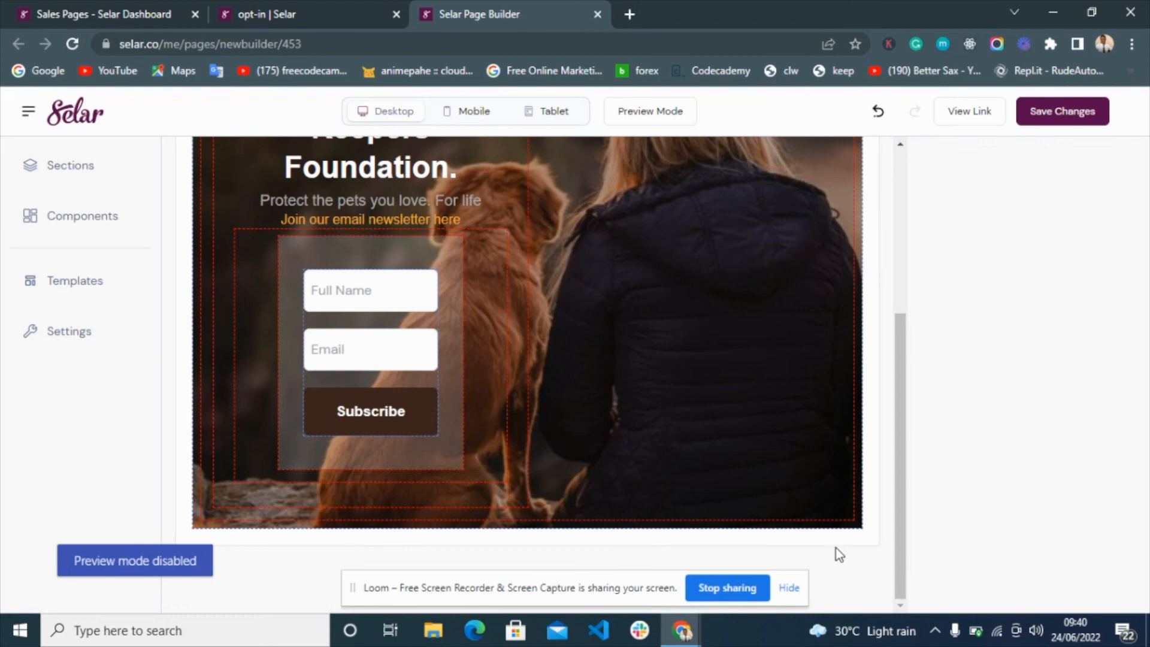
pyautogui.scroll(4, 825, 458)
pyautogui.scroll(-4, 644, 299)
pyautogui.scroll(5, 653, 372)
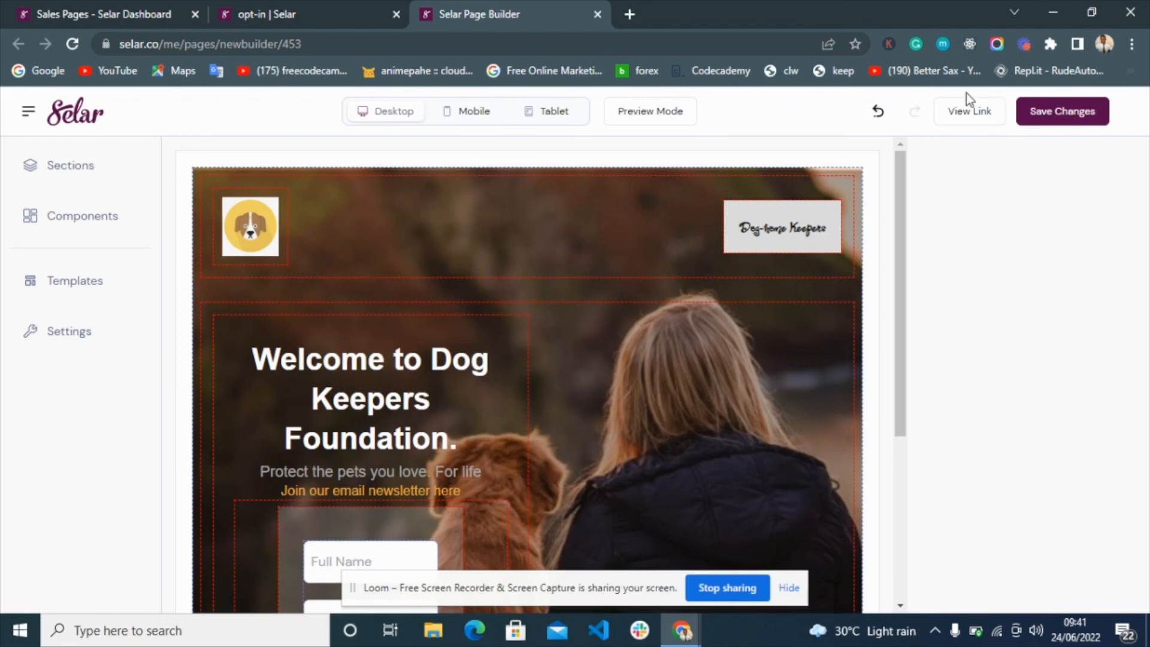
# - Open the published opt-in page through its view link and look over its header and form
pyautogui.click(954, 115)
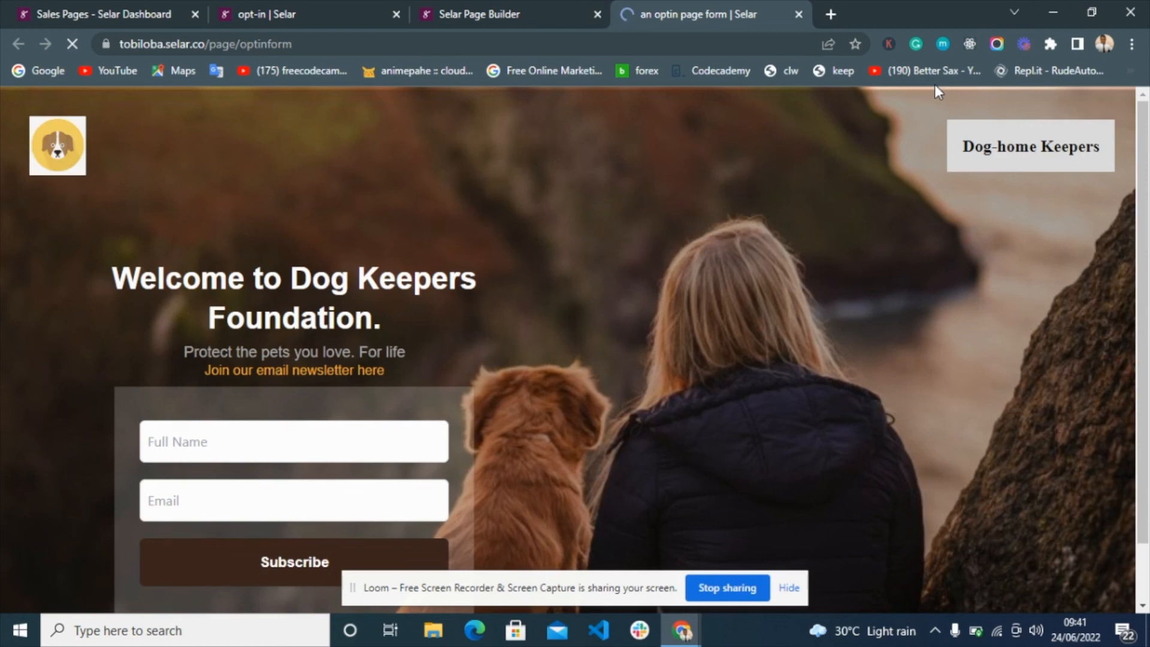
pyautogui.scroll(-1, 471, 409)
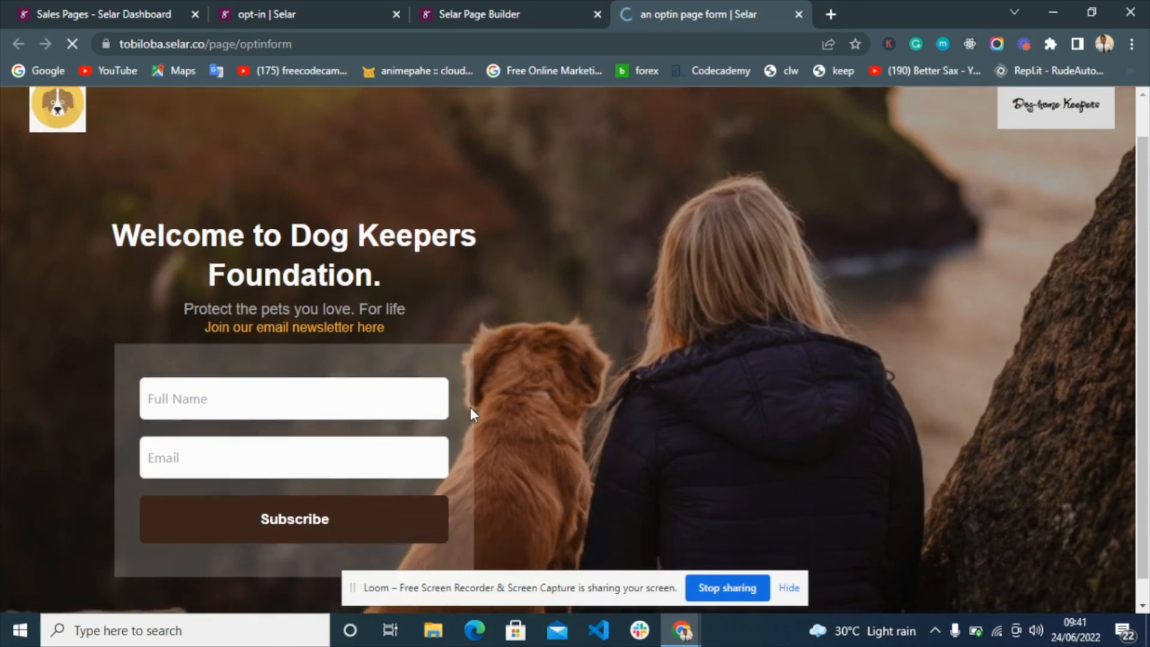
pyautogui.scroll(1, 450, 381)
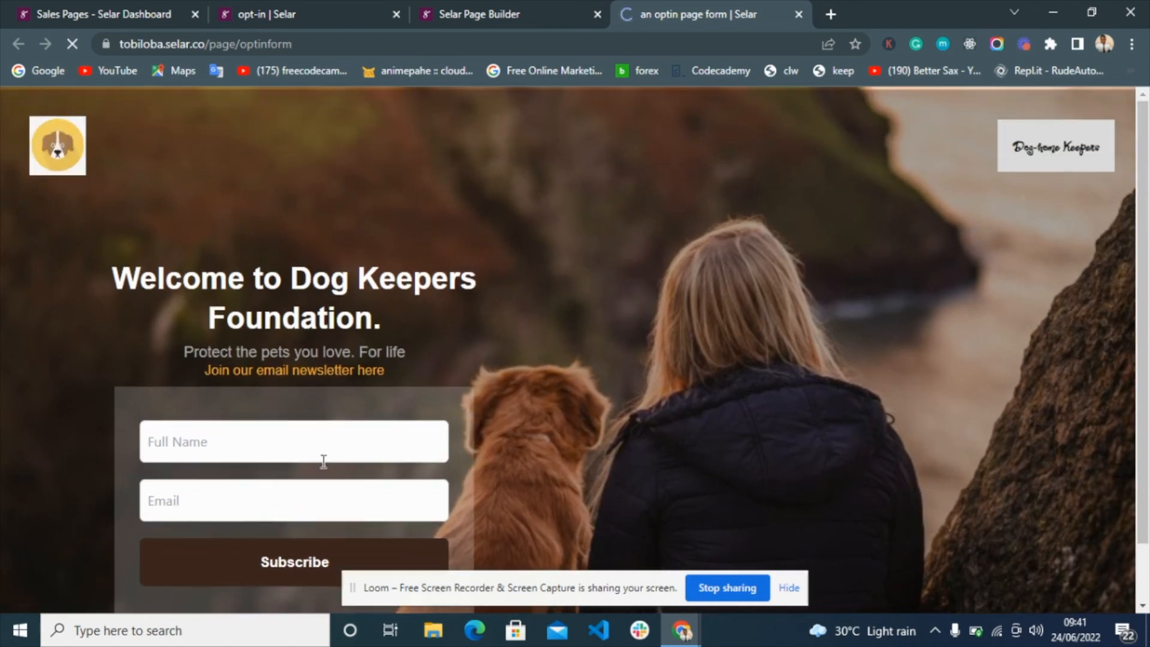
# - Fill the live opt-in form with the saved full name and email, and submit the subscription
pyautogui.click(321, 444)
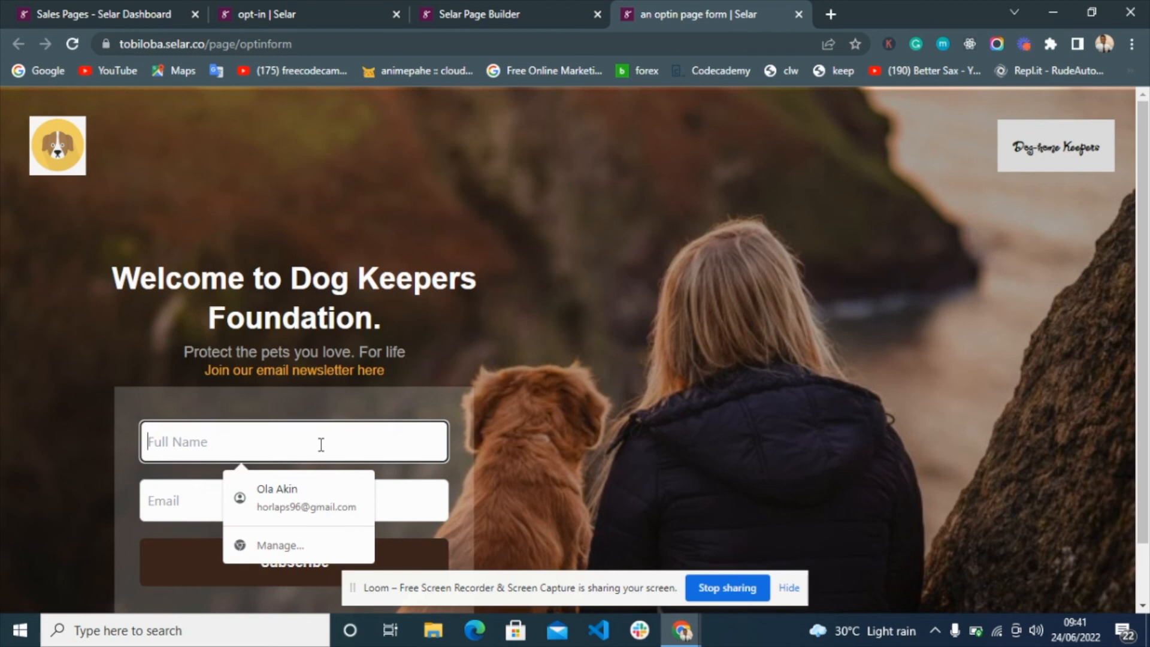
pyautogui.click(316, 494)
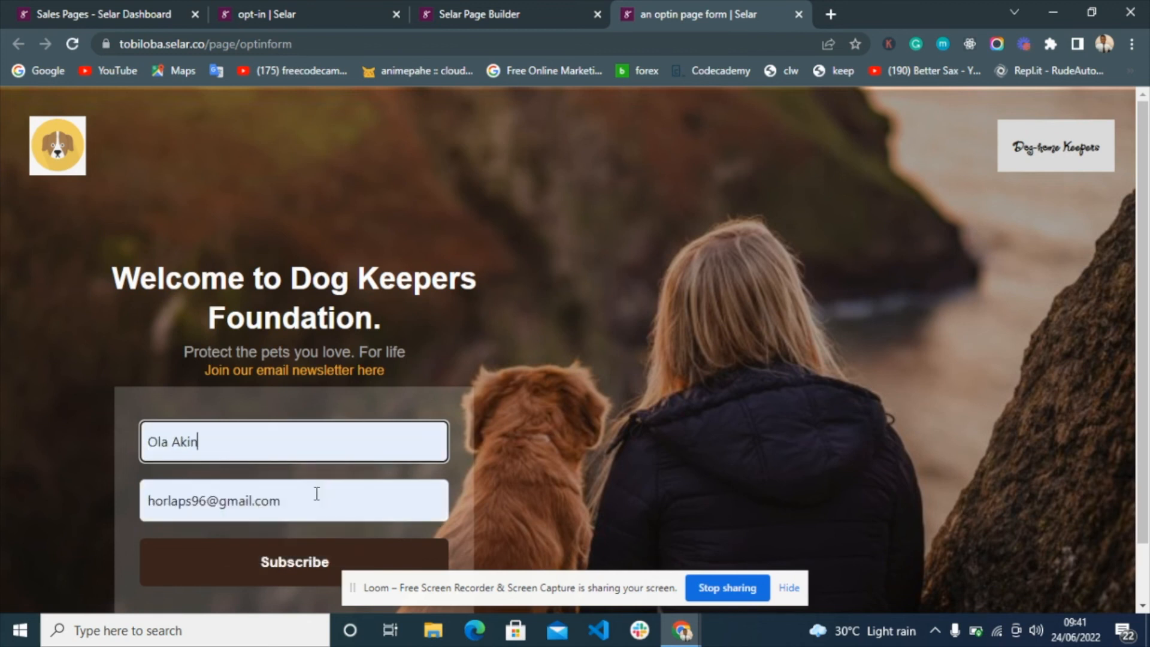
pyautogui.scroll(-1, 317, 497)
pyautogui.click(316, 501)
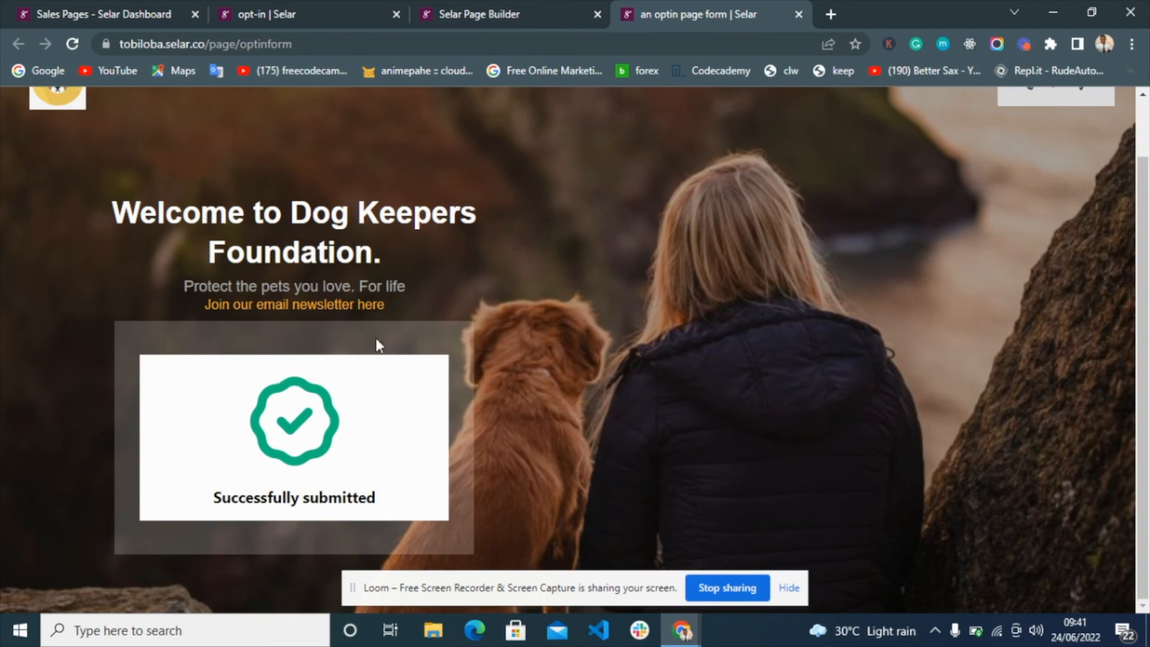
pyautogui.scroll(1, 603, 364)
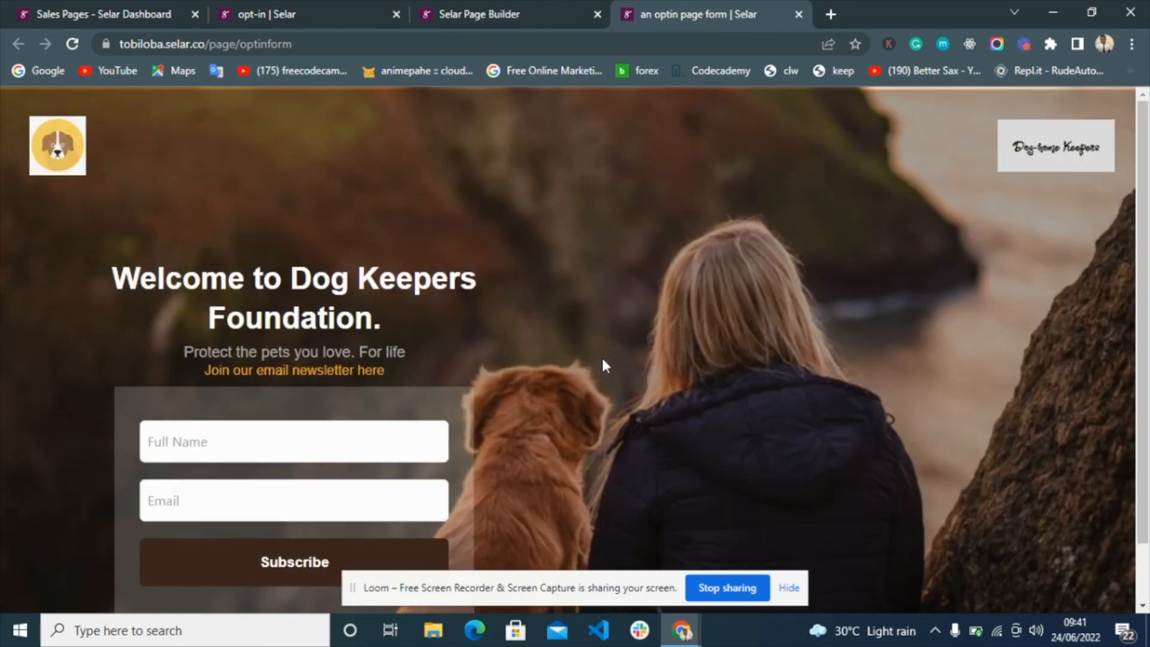